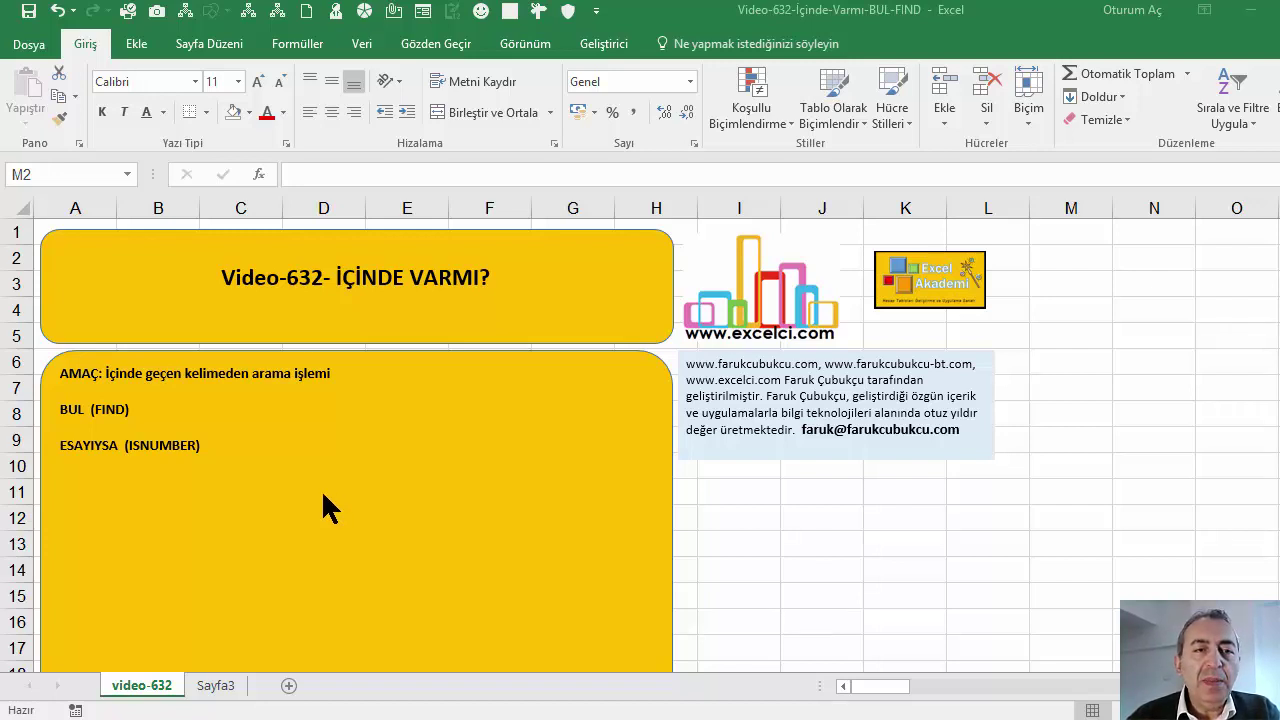
# Bring up the Sayfa3 sheet with the ARAMA search row and the Adı Soyadı / İli / Ciro list.
pyautogui.click(215, 685)
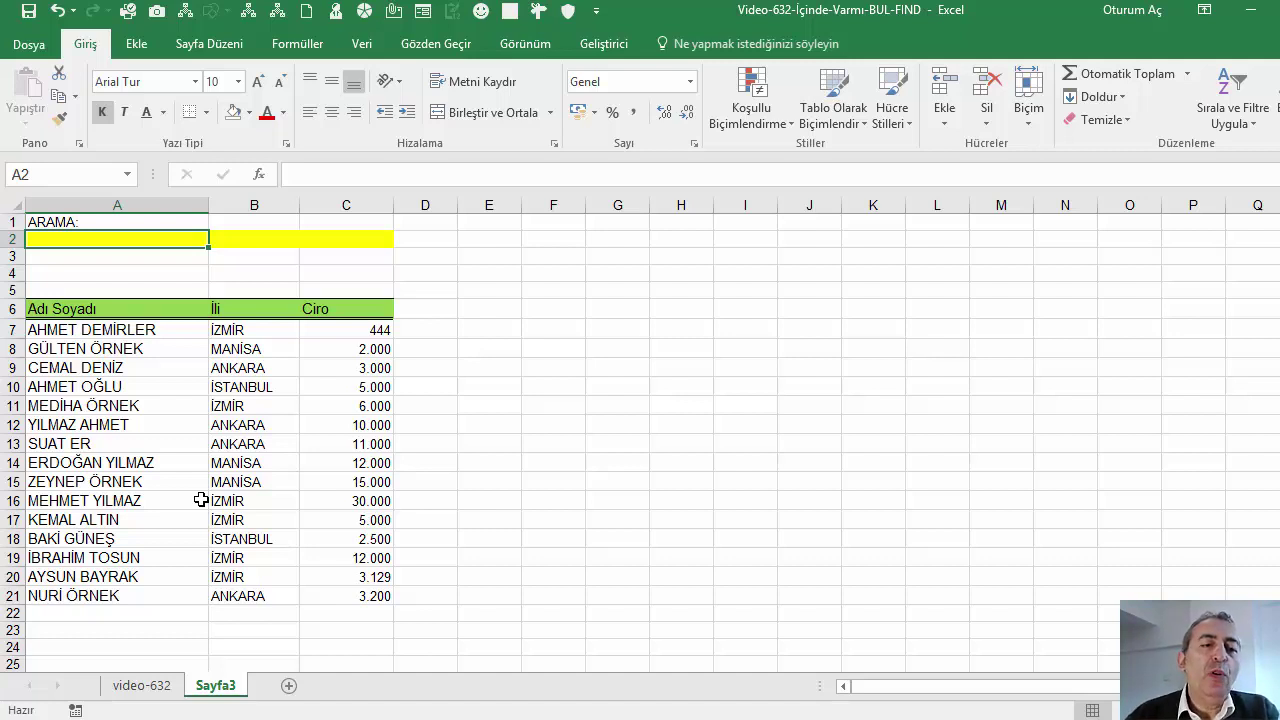
pyautogui.click(141, 685)
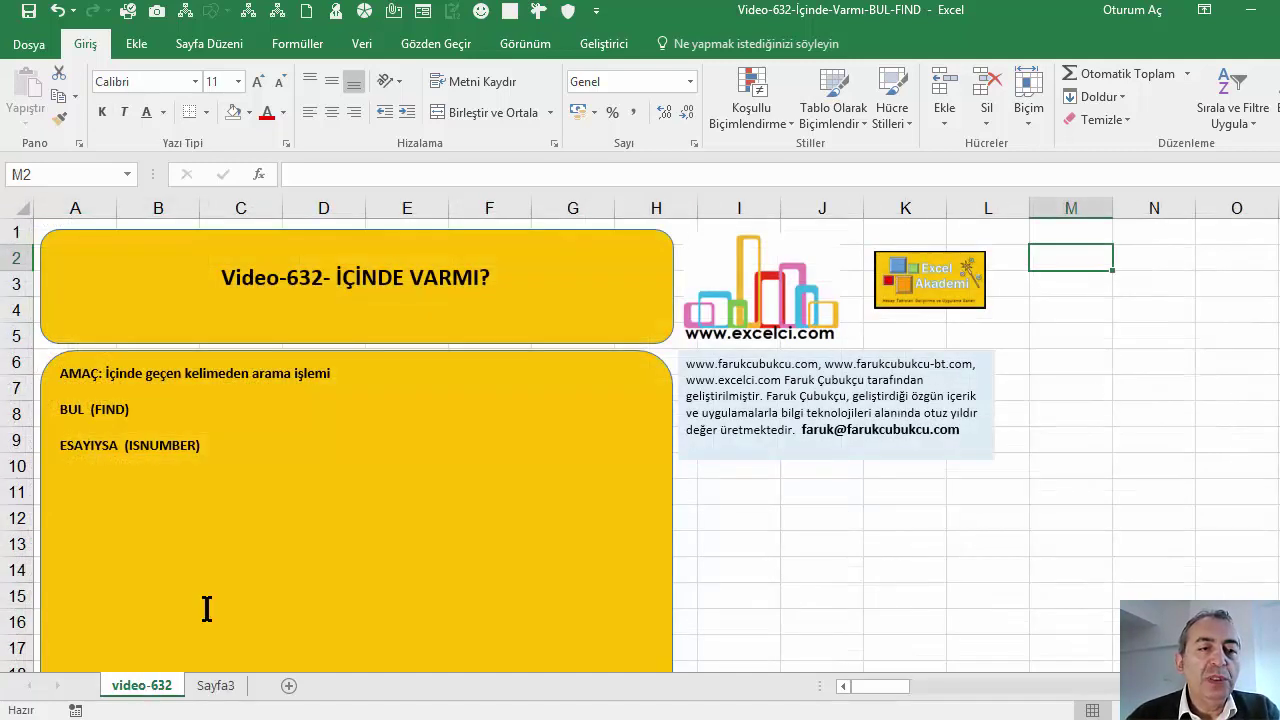
pyautogui.click(136, 428)
pyautogui.click(218, 687)
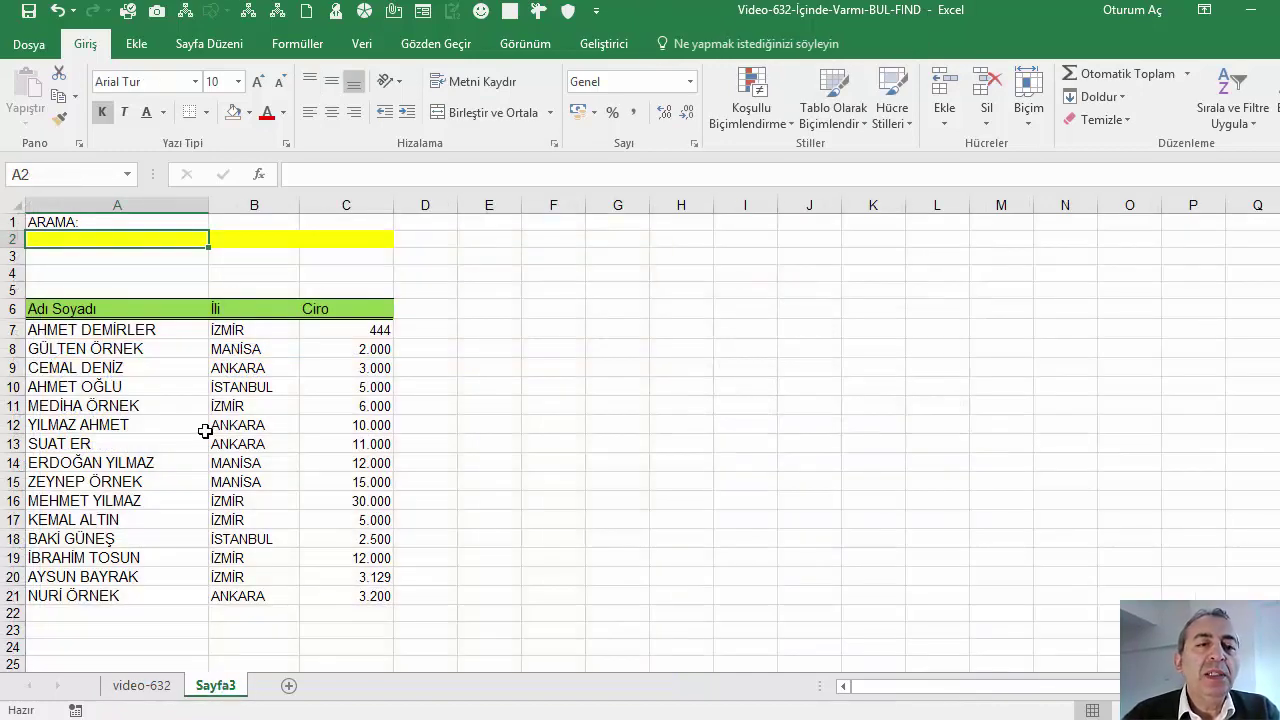
pyautogui.scroll(-2, 206, 405)
pyautogui.scroll(2, 206, 405)
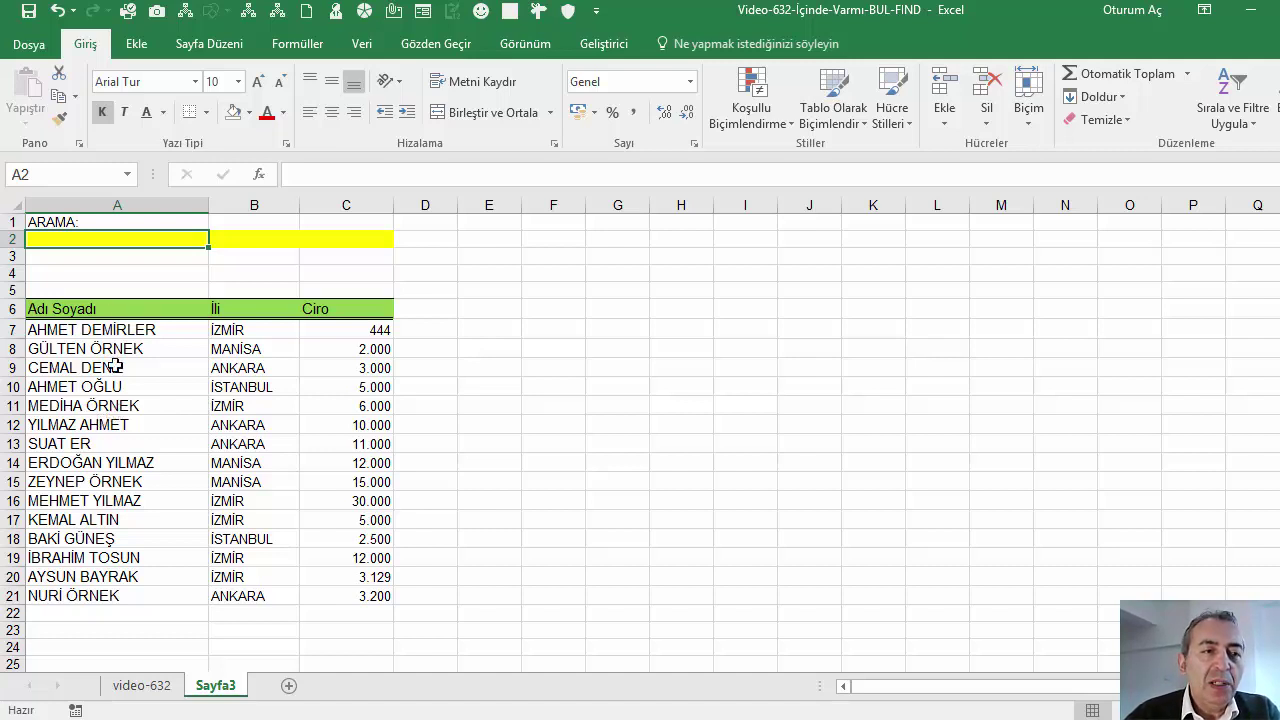
# Enter MEHMET as the search term in A2 and look over the names list.
pyautogui.write('mehm')
pyautogui.press('BackSpace')
pyautogui.press('BackSpace')
pyautogui.press('BackSpace')
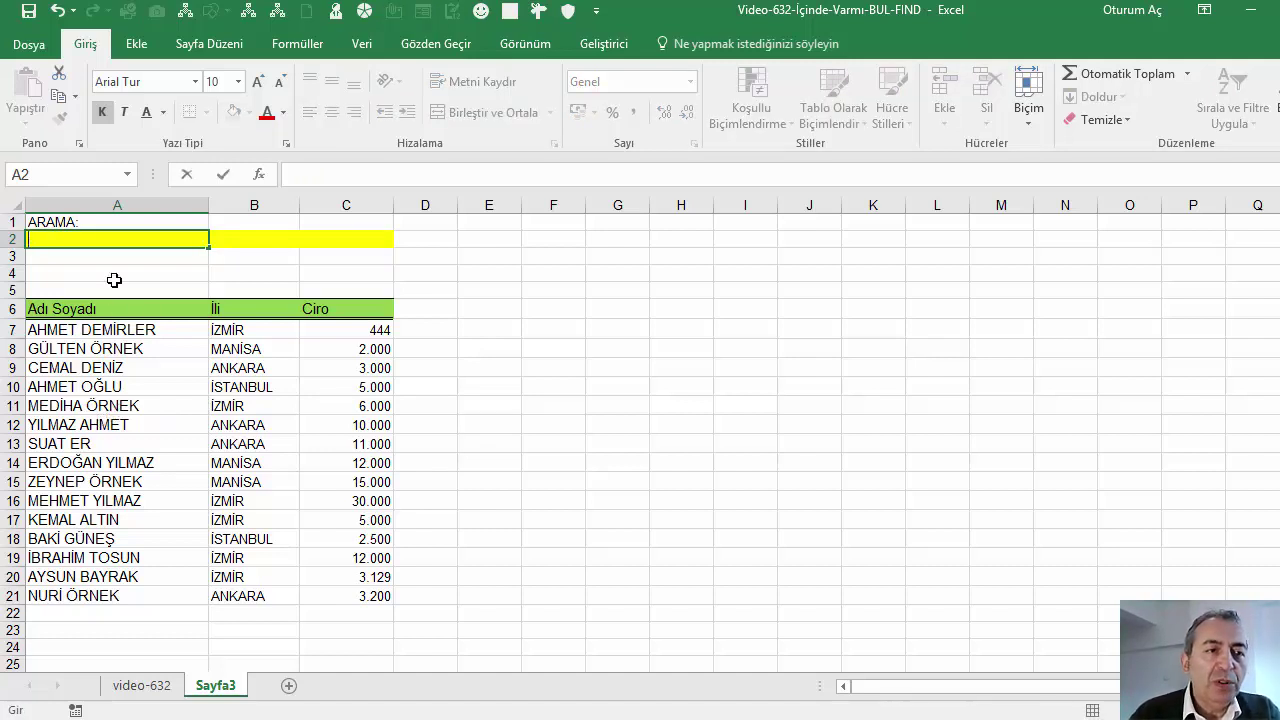
pyautogui.write('EHM')
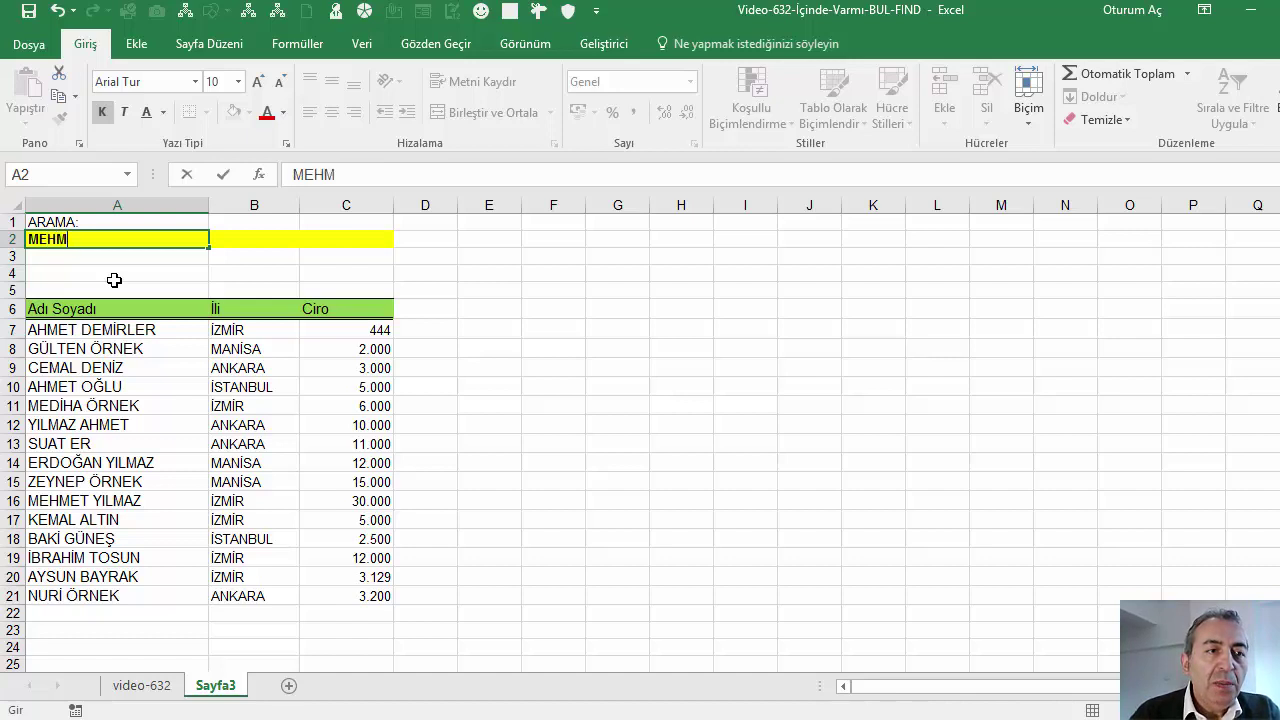
pyautogui.write('ETT')
pyautogui.press('Return')
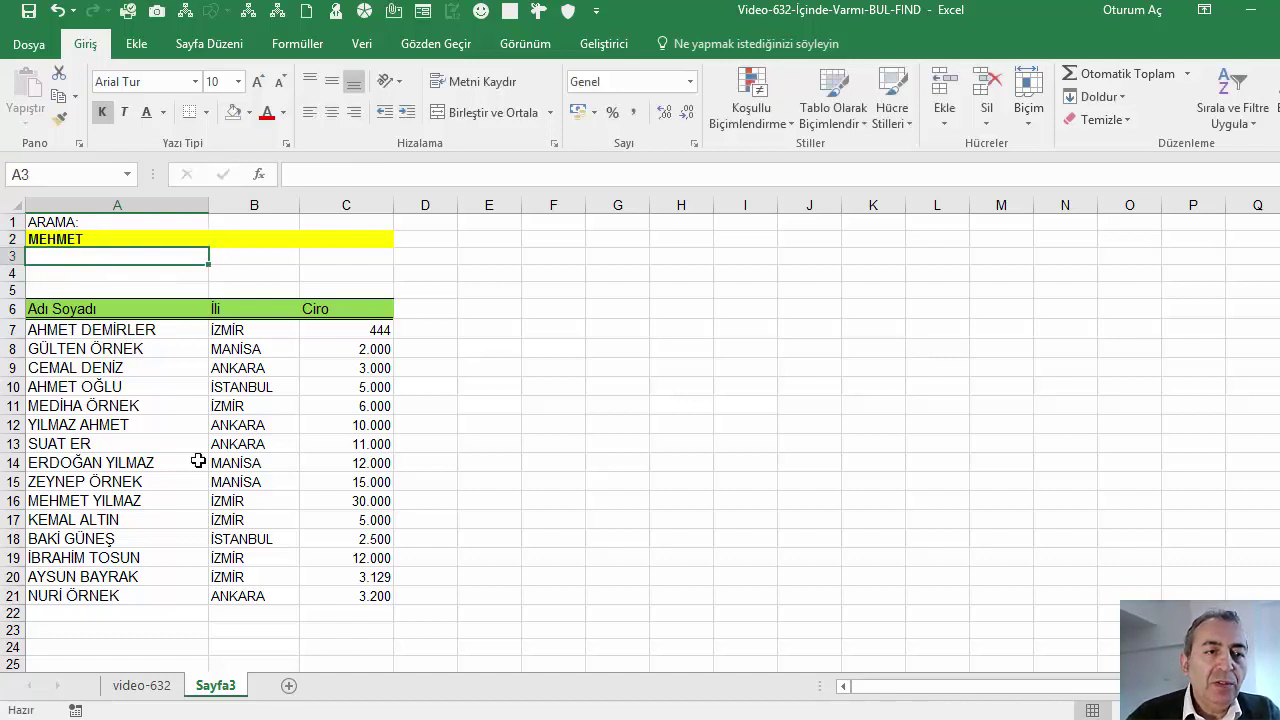
pyautogui.click(245, 402)
pyautogui.click(147, 362)
pyautogui.hotkey('ctrl', 'Home')
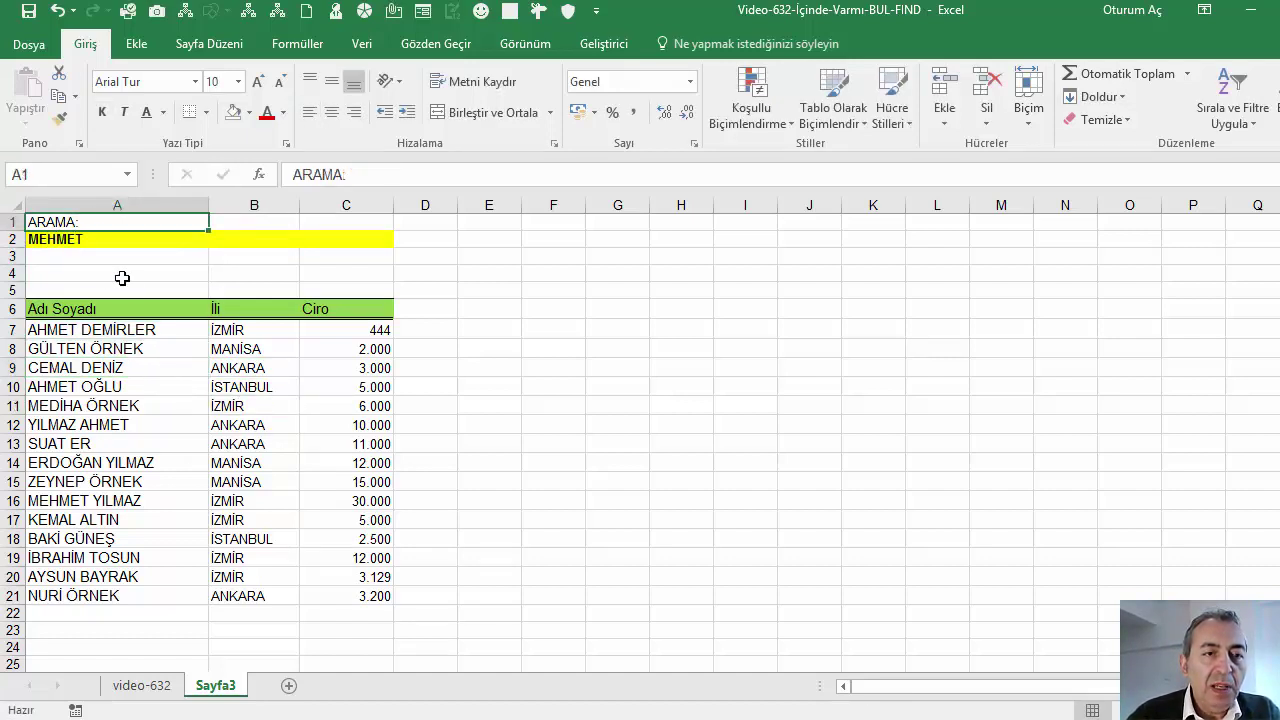
pyautogui.click(187, 327)
# Begin a new formula with an equals sign in cell D7.
pyautogui.click(432, 331)
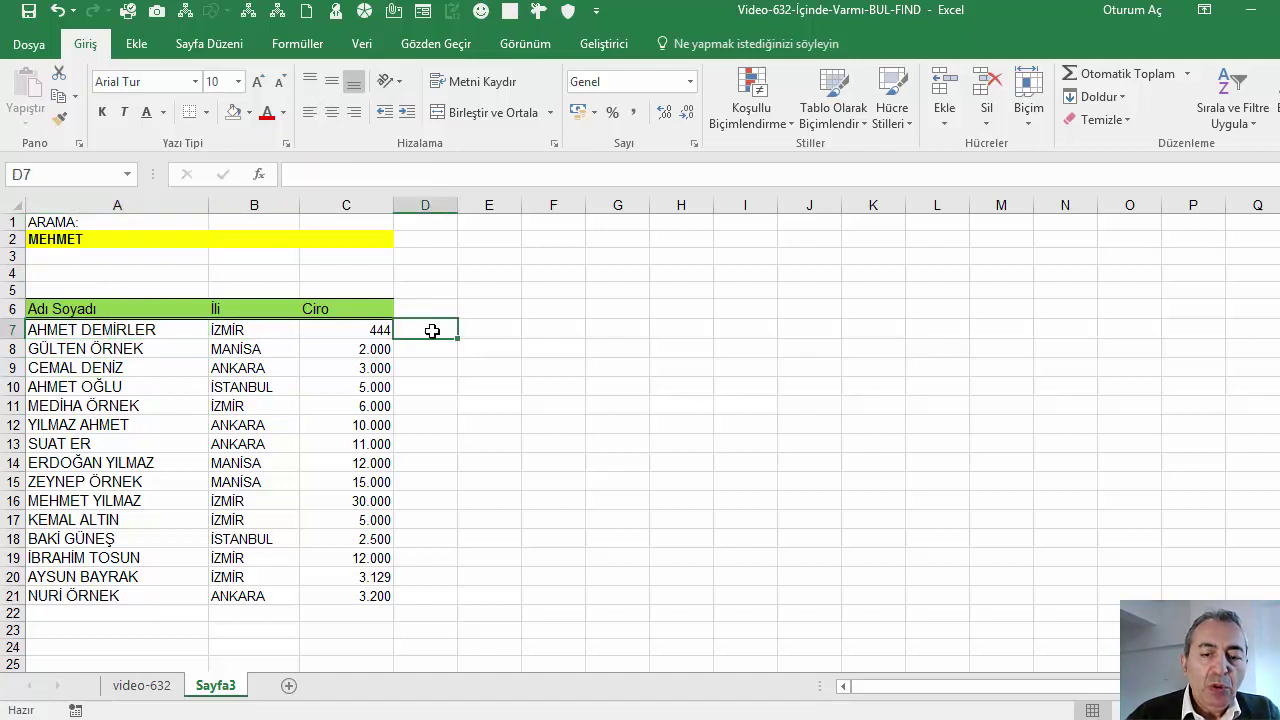
pyautogui.write('=')
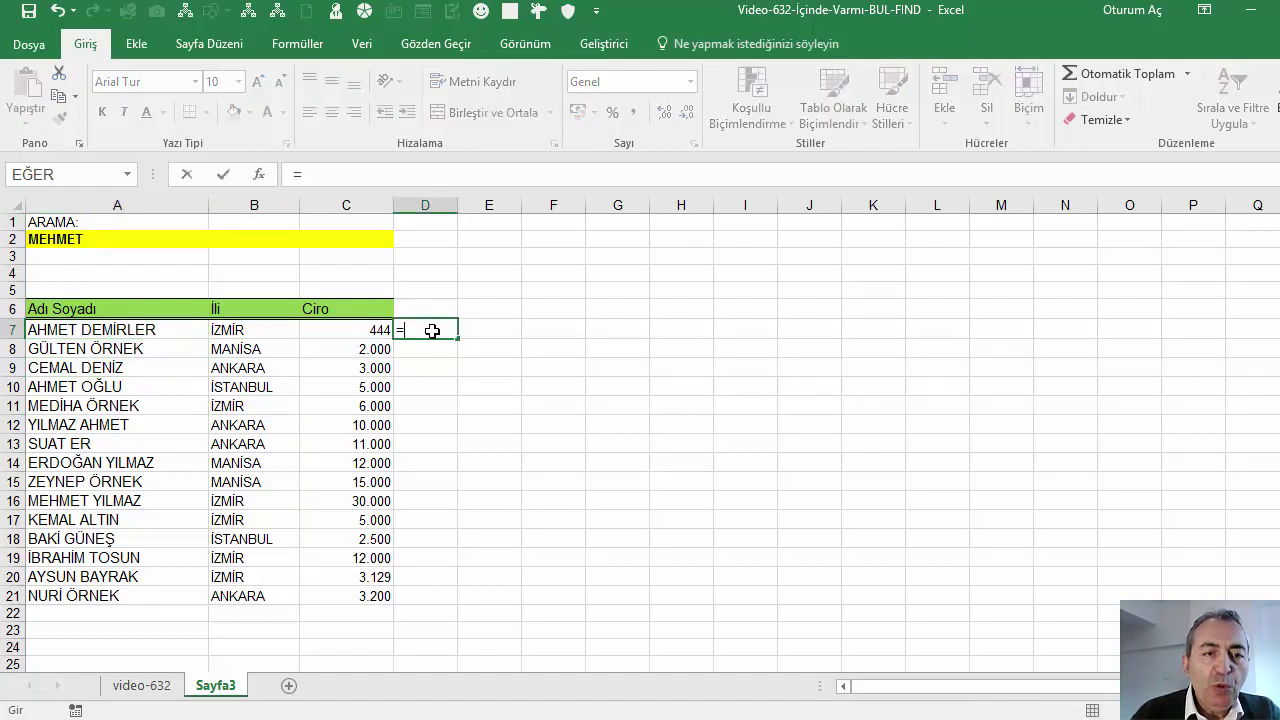
pyautogui.press('BackSpace')
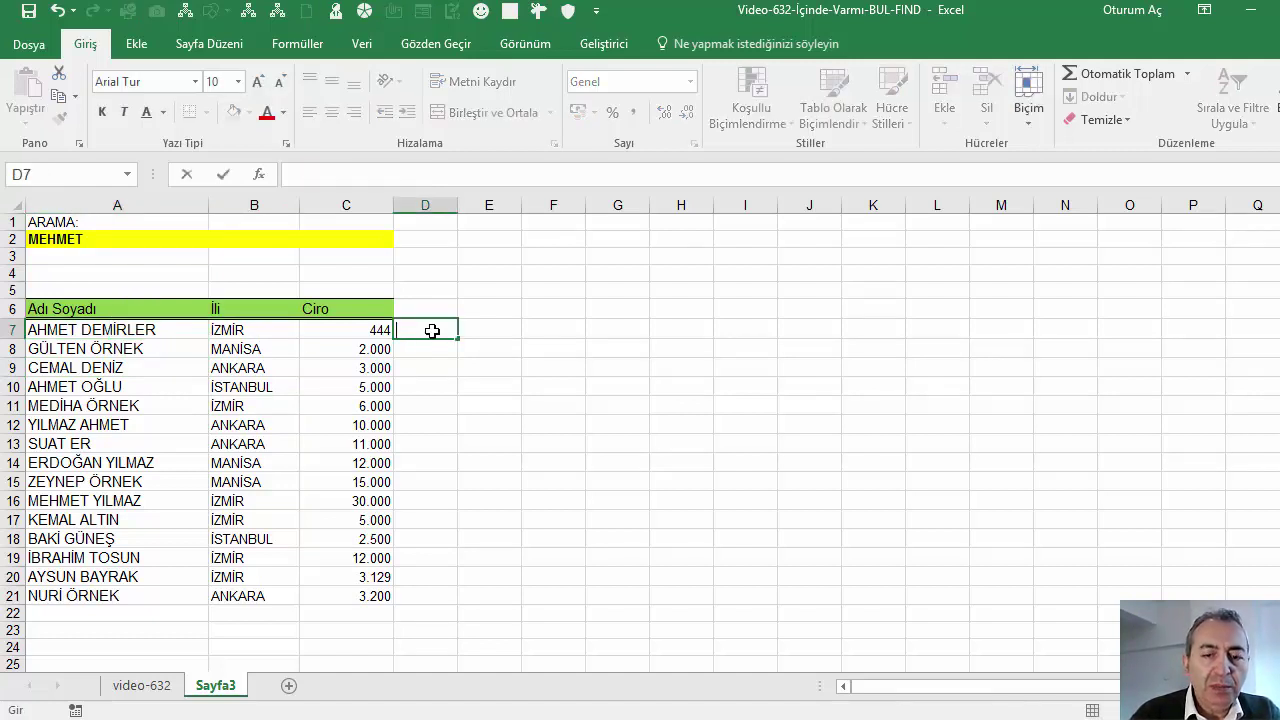
pyautogui.write('=')
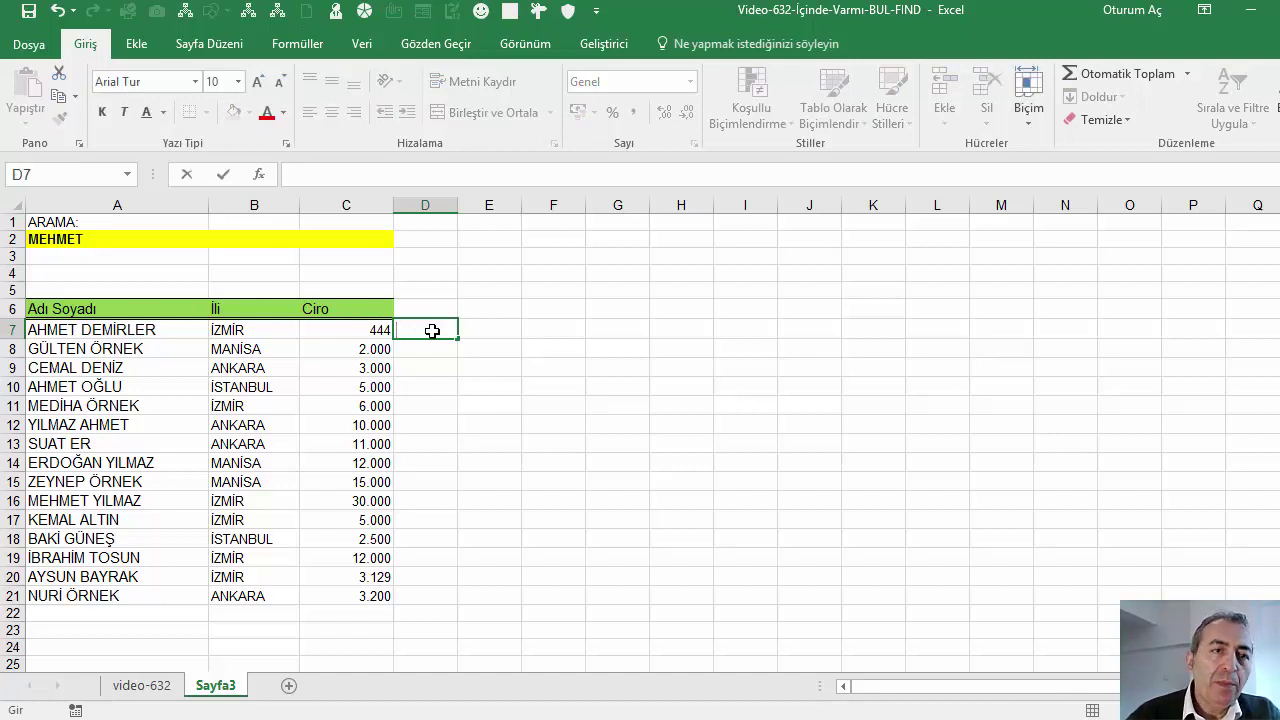
# Choose the BUL function from the Tümü category for D7.
pyautogui.click(258, 174)
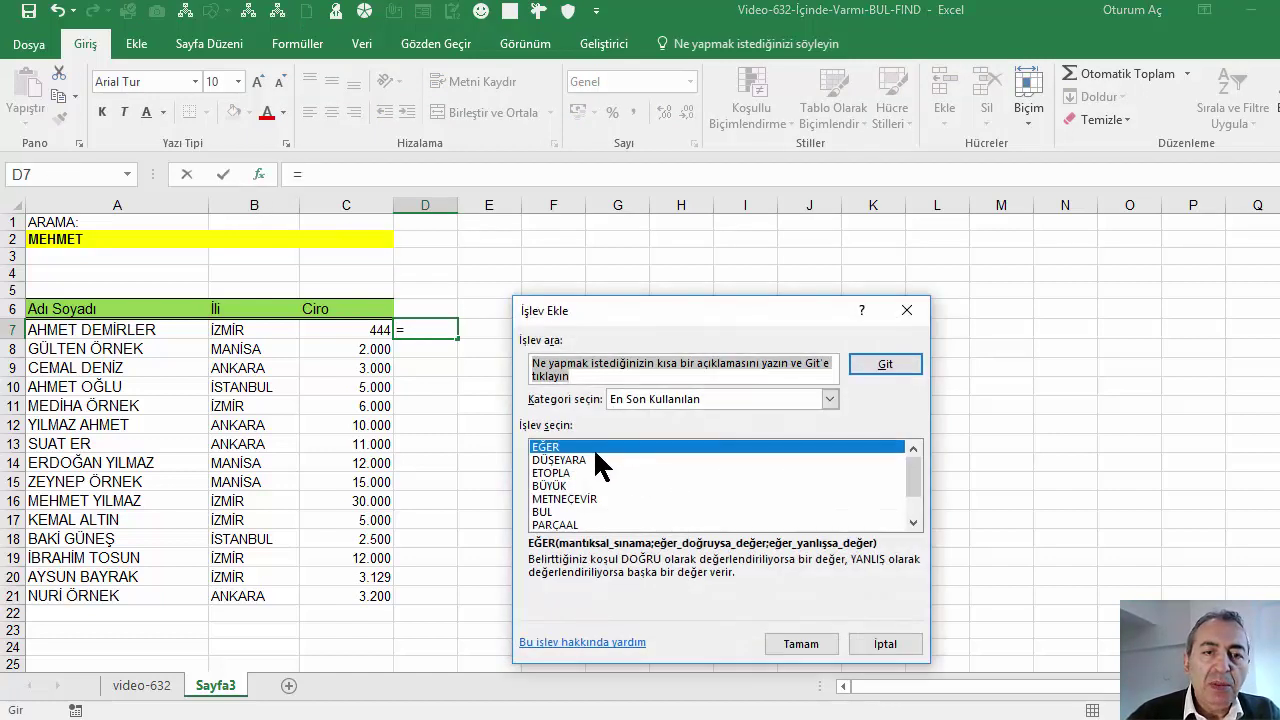
pyautogui.click(668, 399)
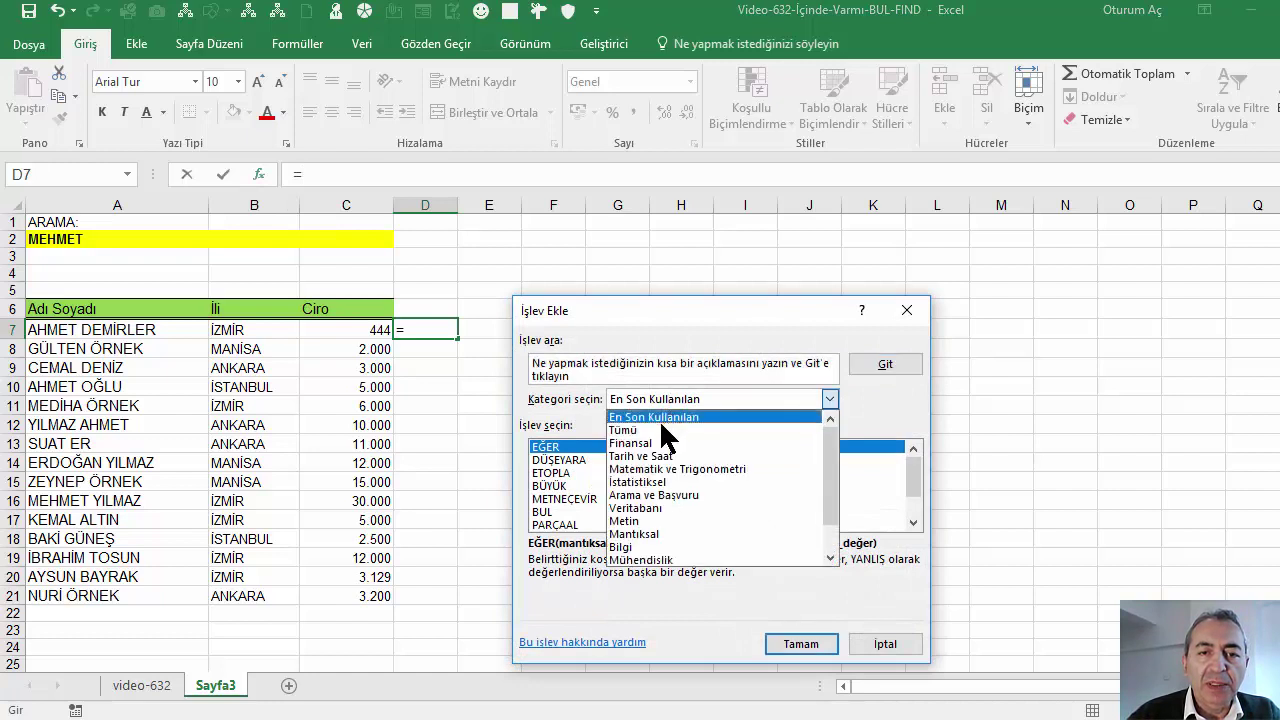
pyautogui.click(655, 430)
pyautogui.click(566, 461)
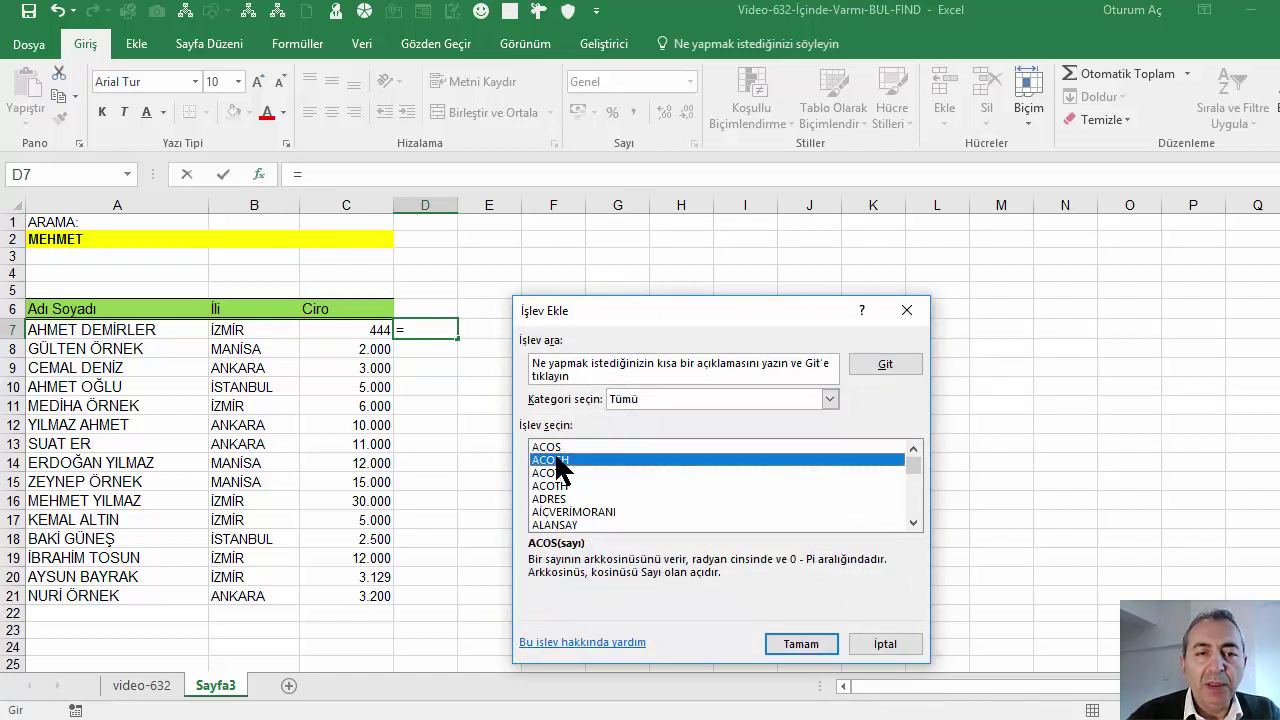
pyautogui.click(556, 448)
pyautogui.write('bu')
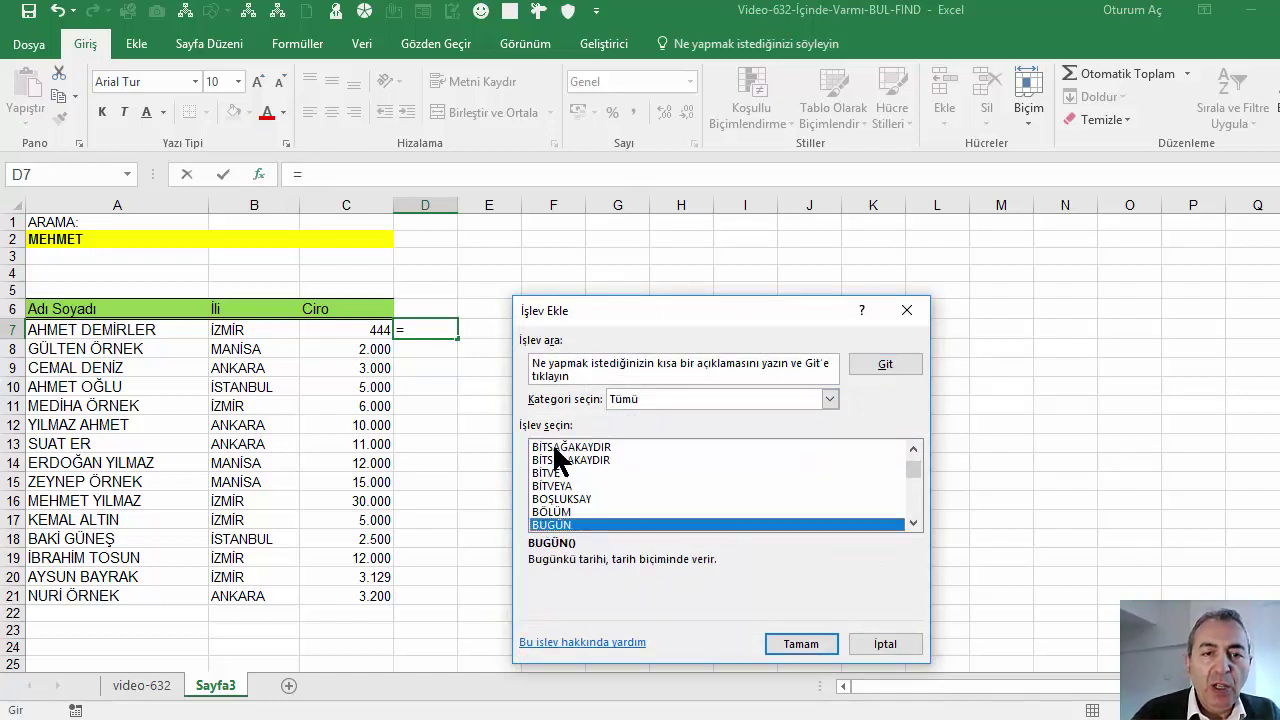
pyautogui.write('l')
pyautogui.click(815, 644)
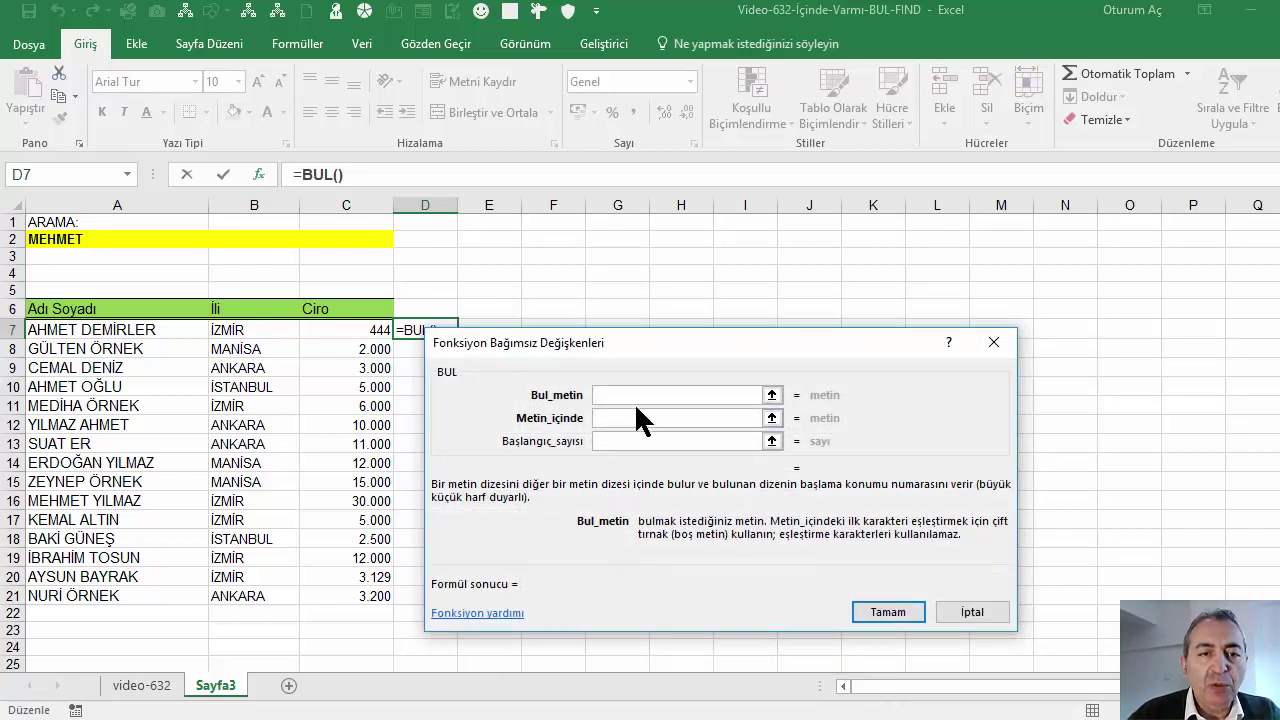
# Set BUL's arguments to absolute $A$2 and A7, giving =BUL($A$2;A7).
pyautogui.click(113, 240)
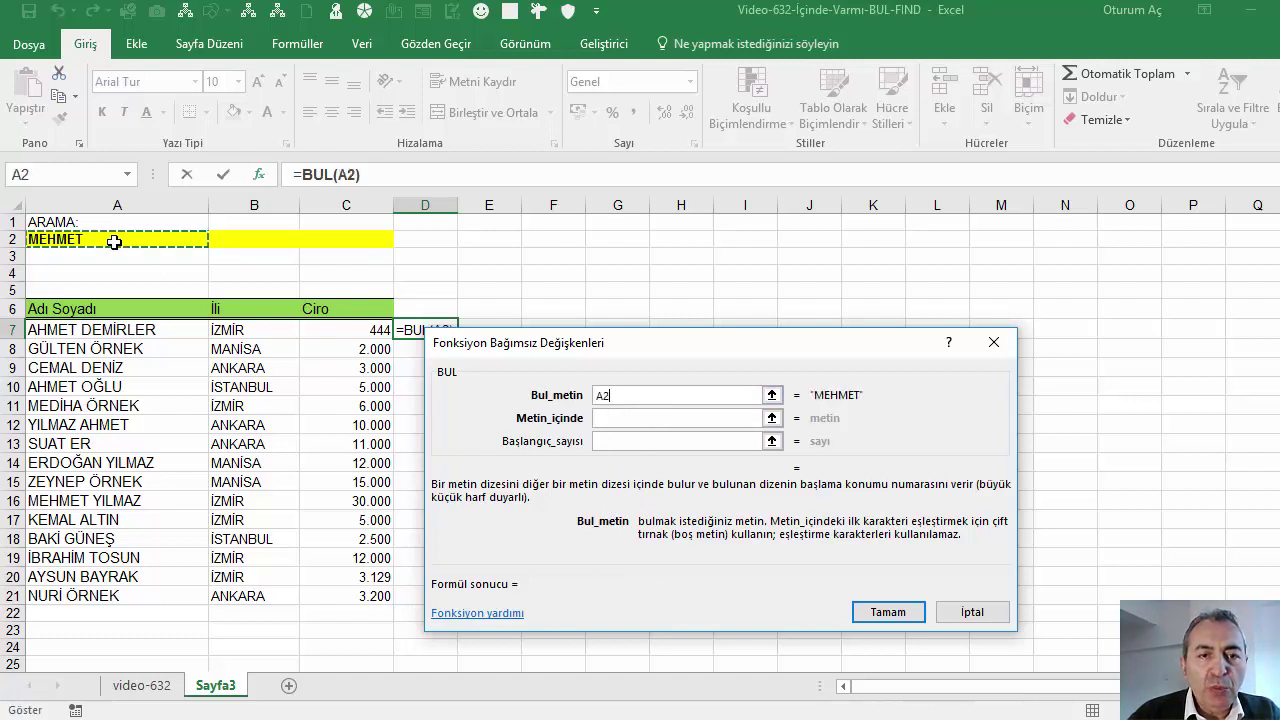
pyautogui.press('F4')
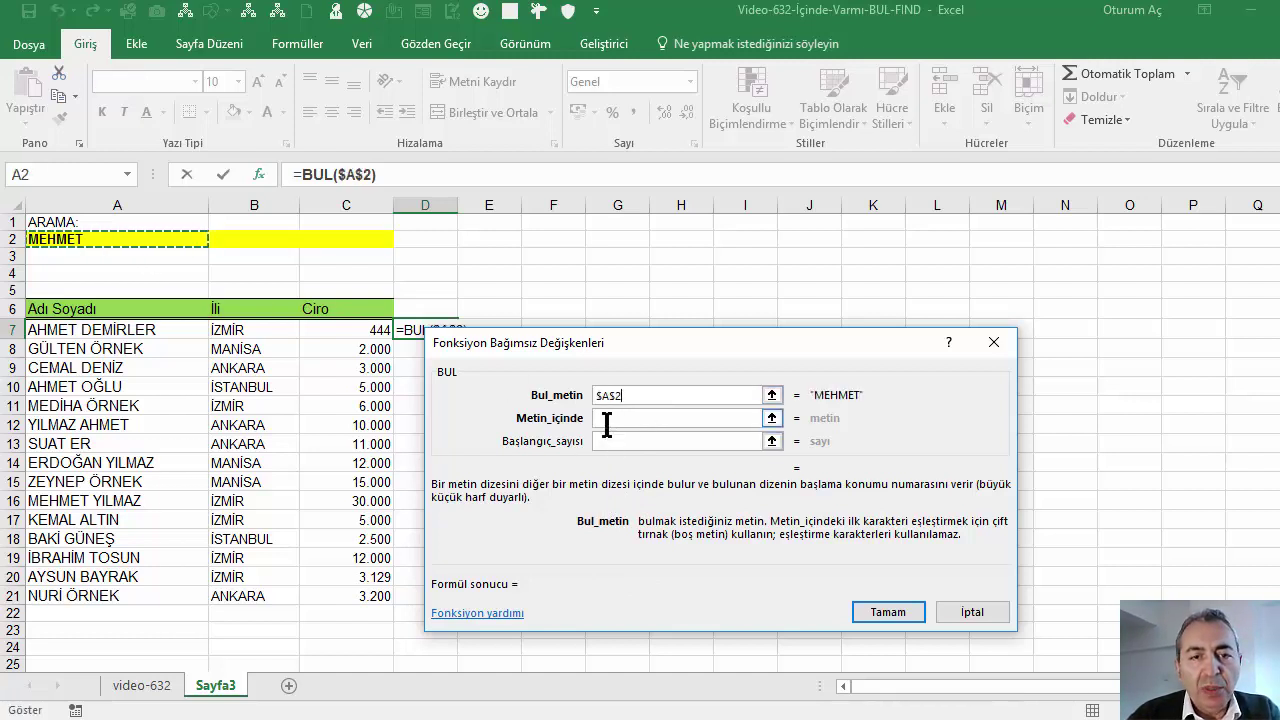
pyautogui.click(617, 420)
pyautogui.click(145, 330)
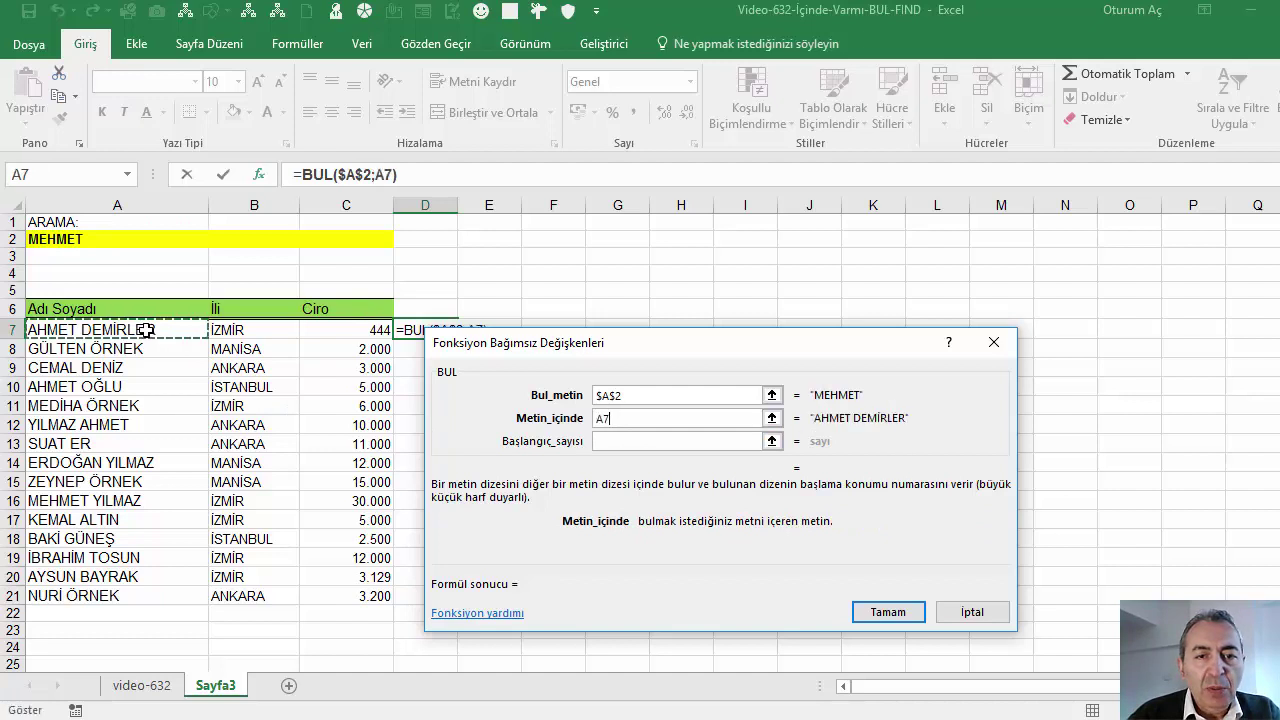
pyautogui.click(888, 612)
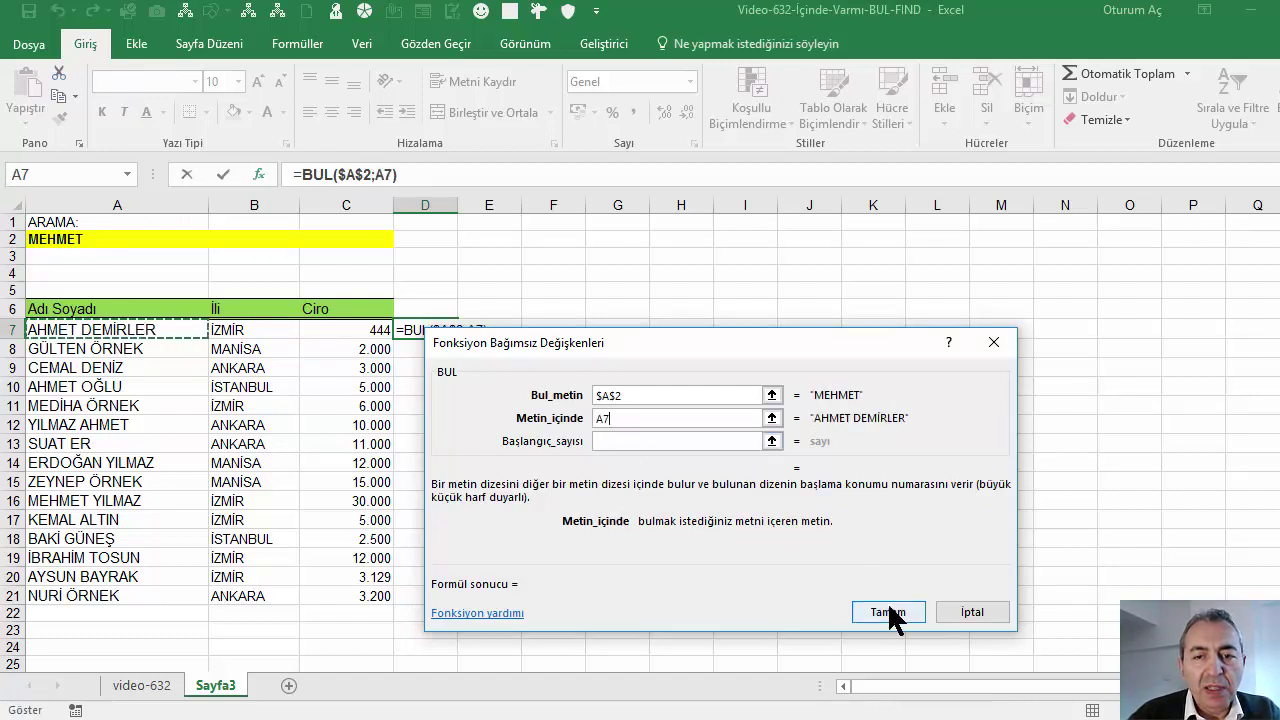
pyautogui.click(888, 613)
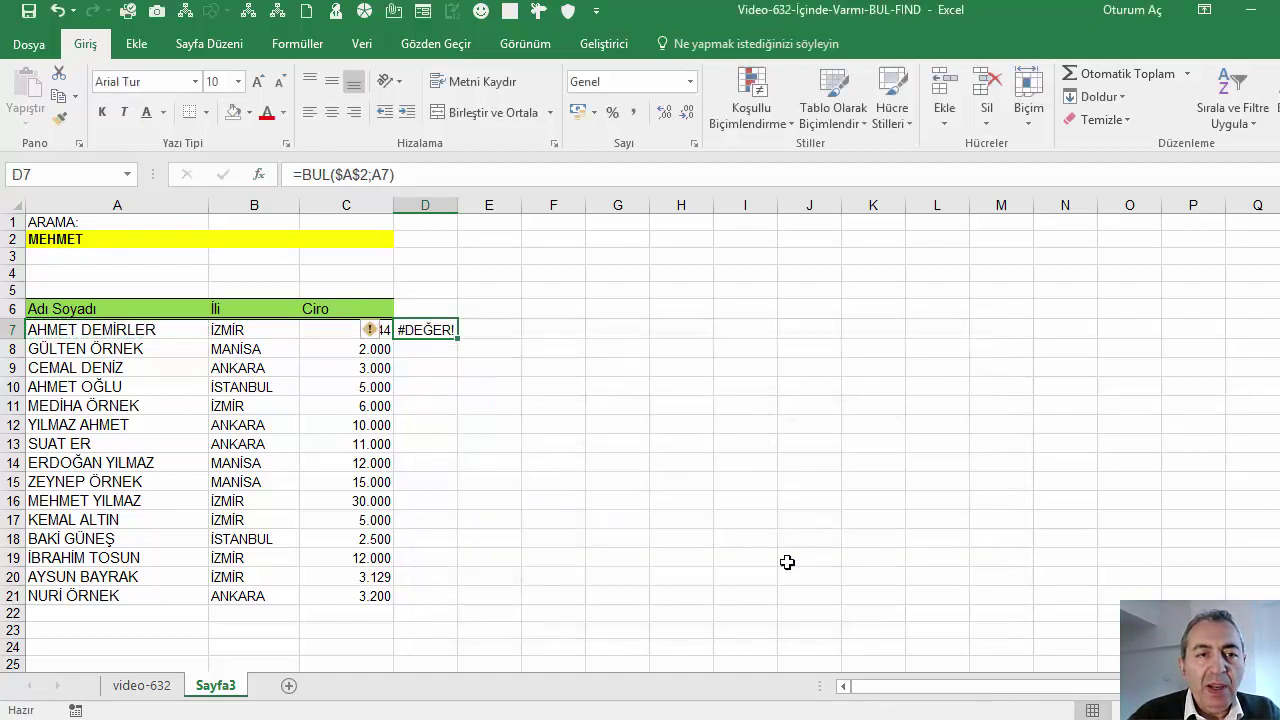
# Fill the BUL formula down to D21, widen column D and check the MEHMET row.
pyautogui.doubleClick(459, 337)
pyautogui.moveTo(458, 205); pyautogui.dragTo(484, 202)
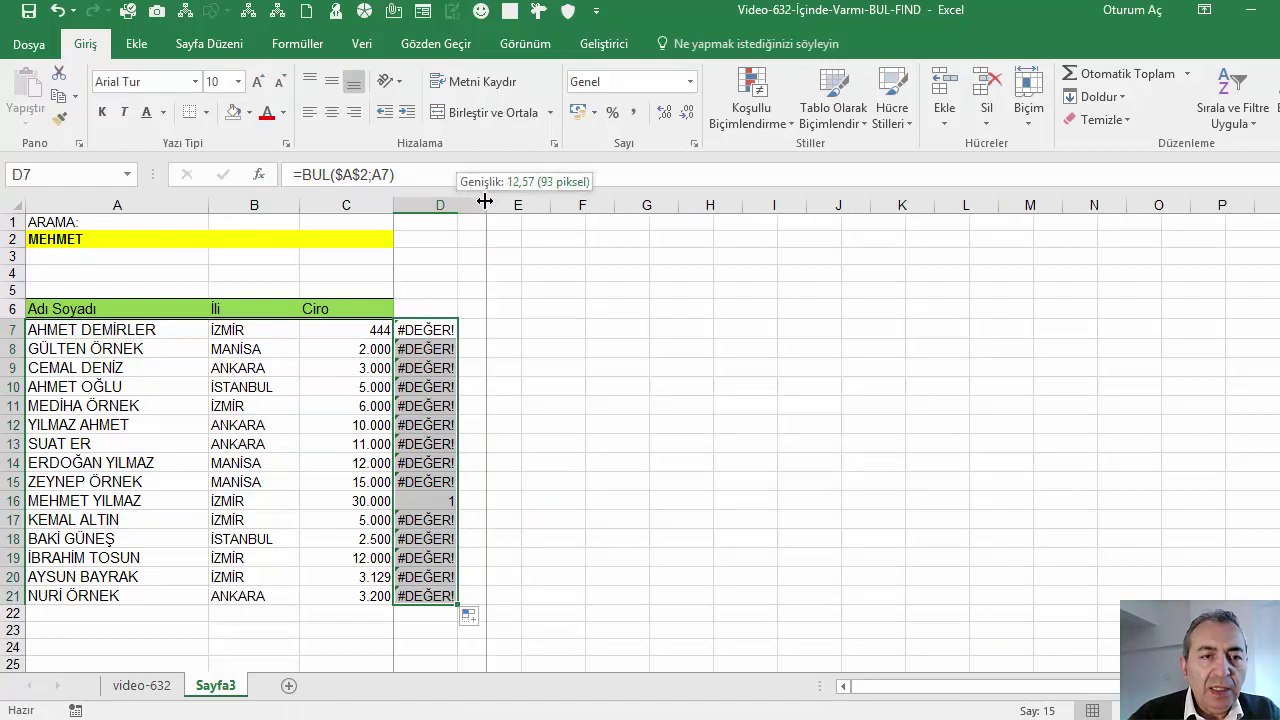
pyautogui.click(101, 502)
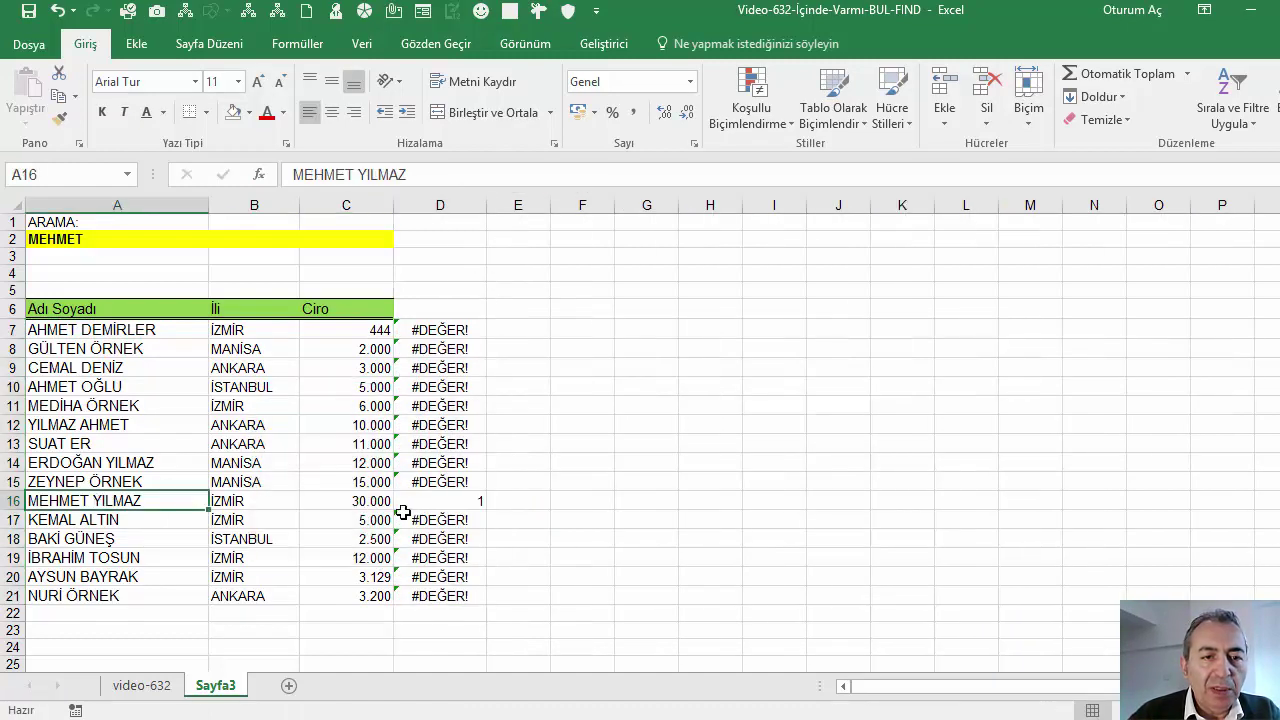
pyautogui.click(403, 514)
pyautogui.click(451, 334)
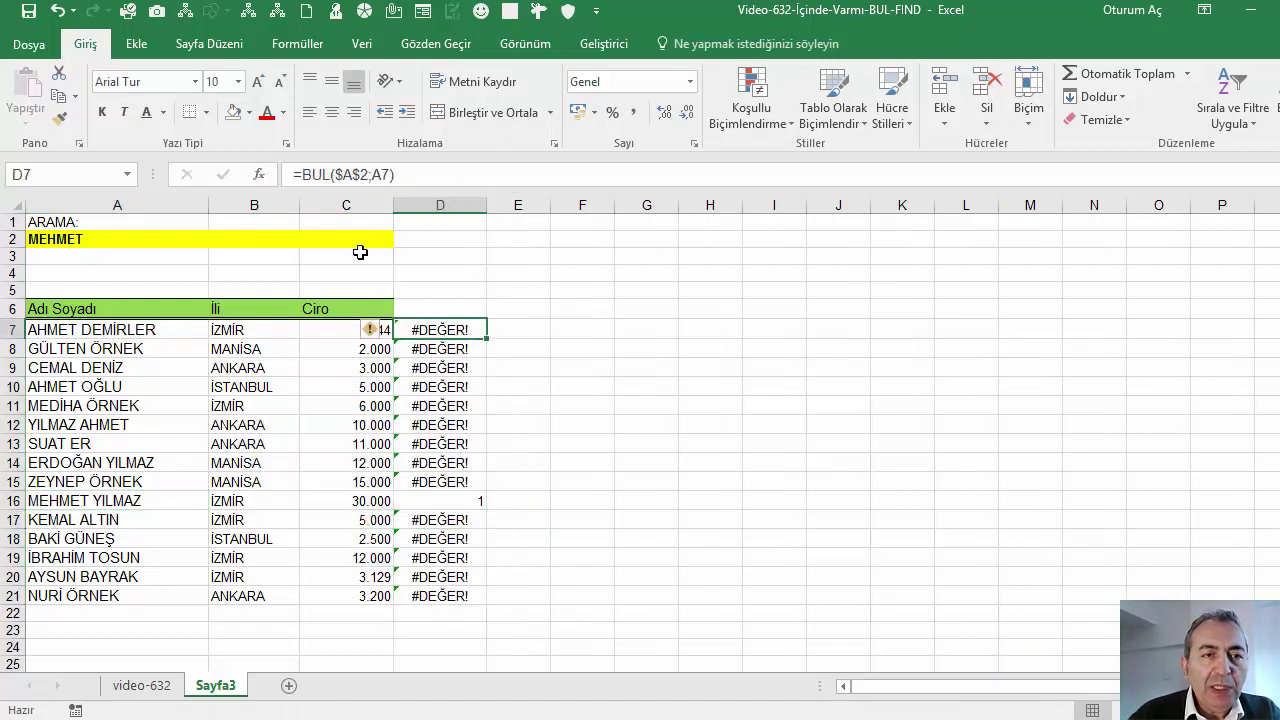
# Wrap D7 as =ESAYIYSA(BUL($A$2;A7)) and fill it down to D21.
pyautogui.click(303, 175)
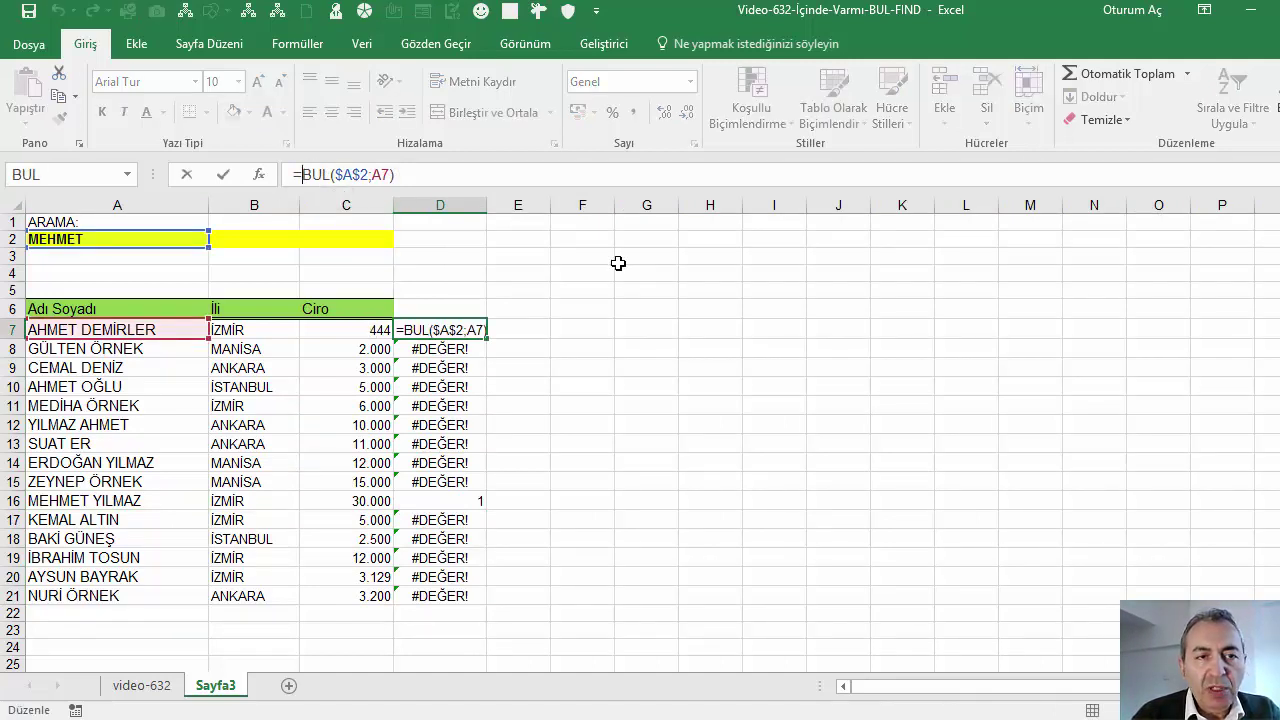
pyautogui.write('ESAYI')
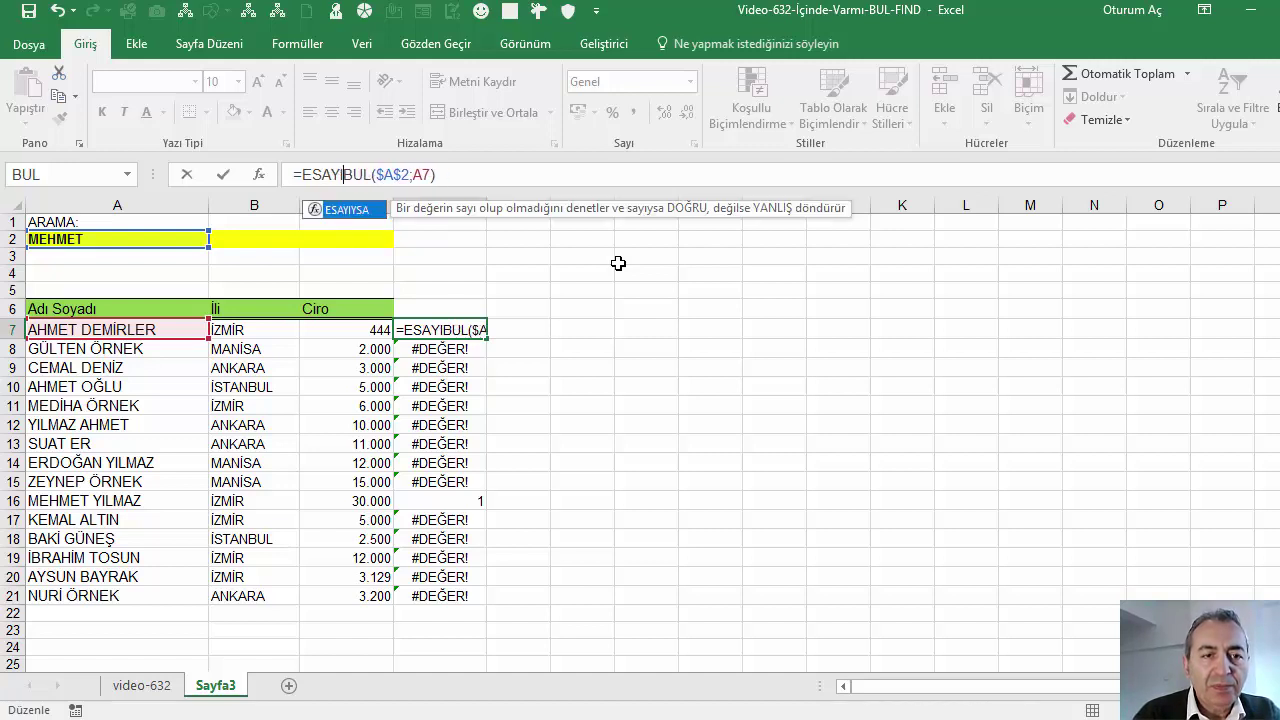
pyautogui.write('YSA(')
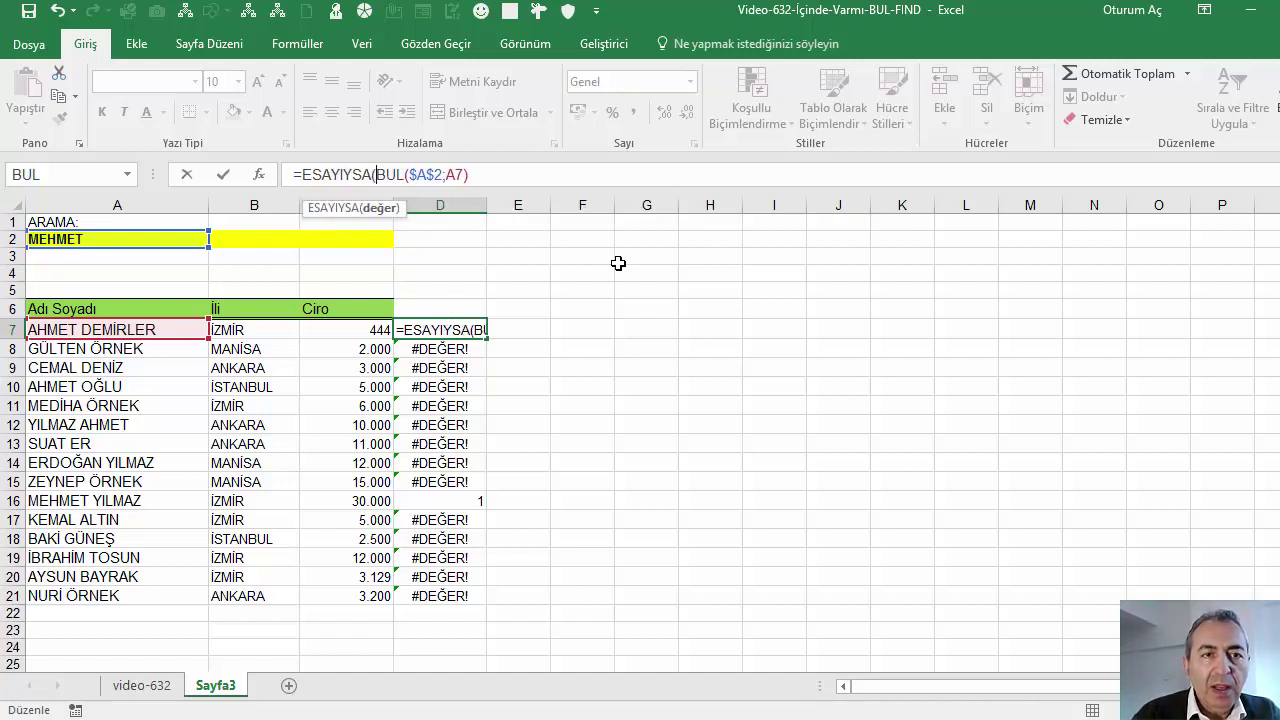
pyautogui.click(514, 175)
pyautogui.write(')')
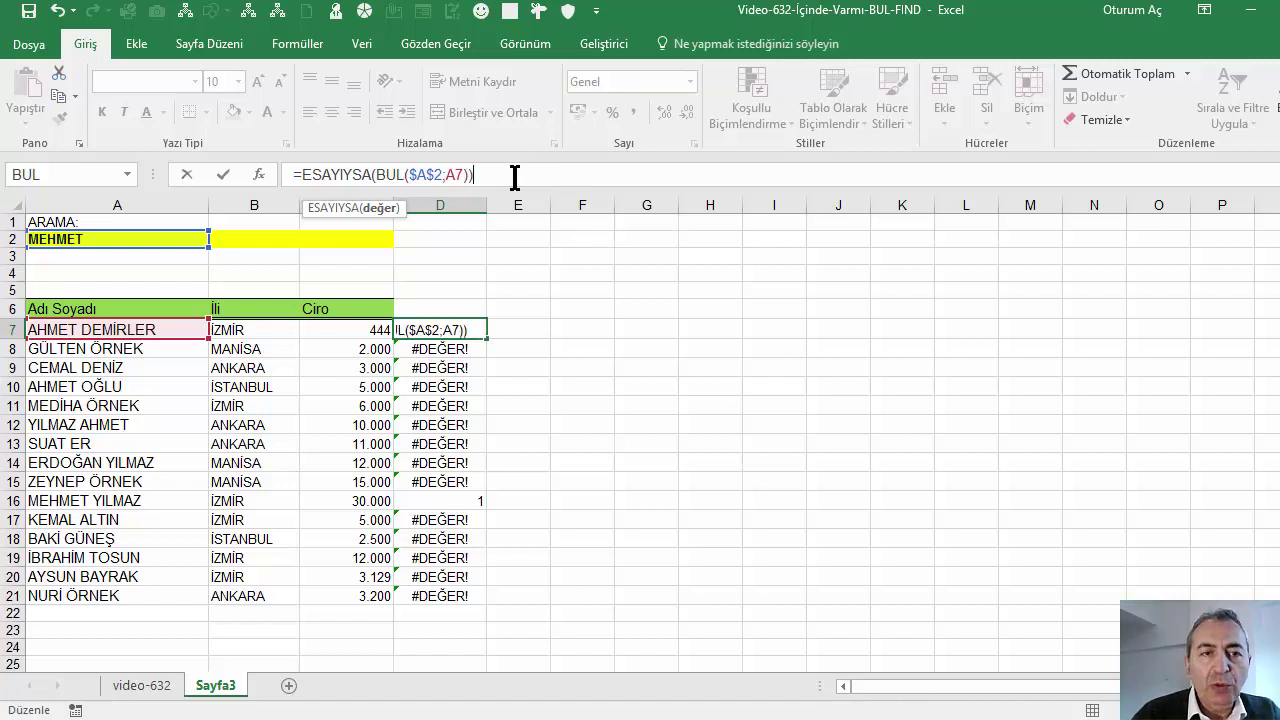
pyautogui.press('Return')
pyautogui.click(445, 330)
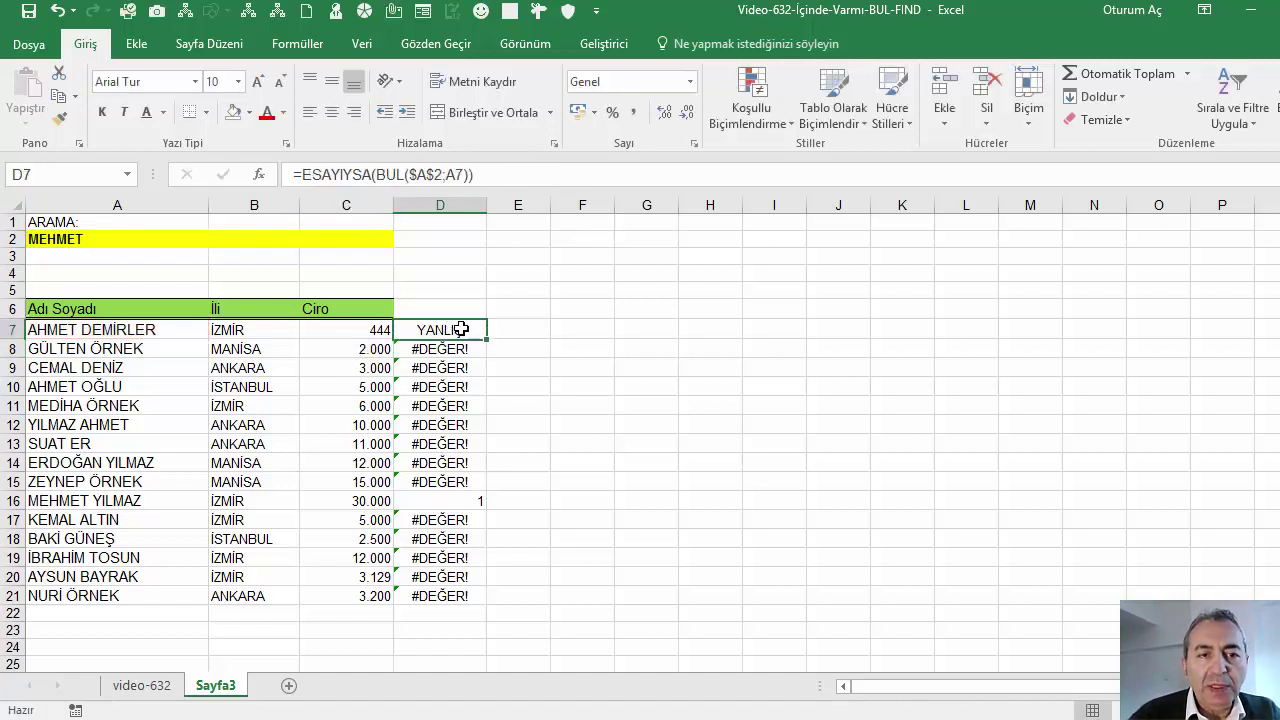
pyautogui.doubleClick(486, 342)
pyautogui.click(465, 501)
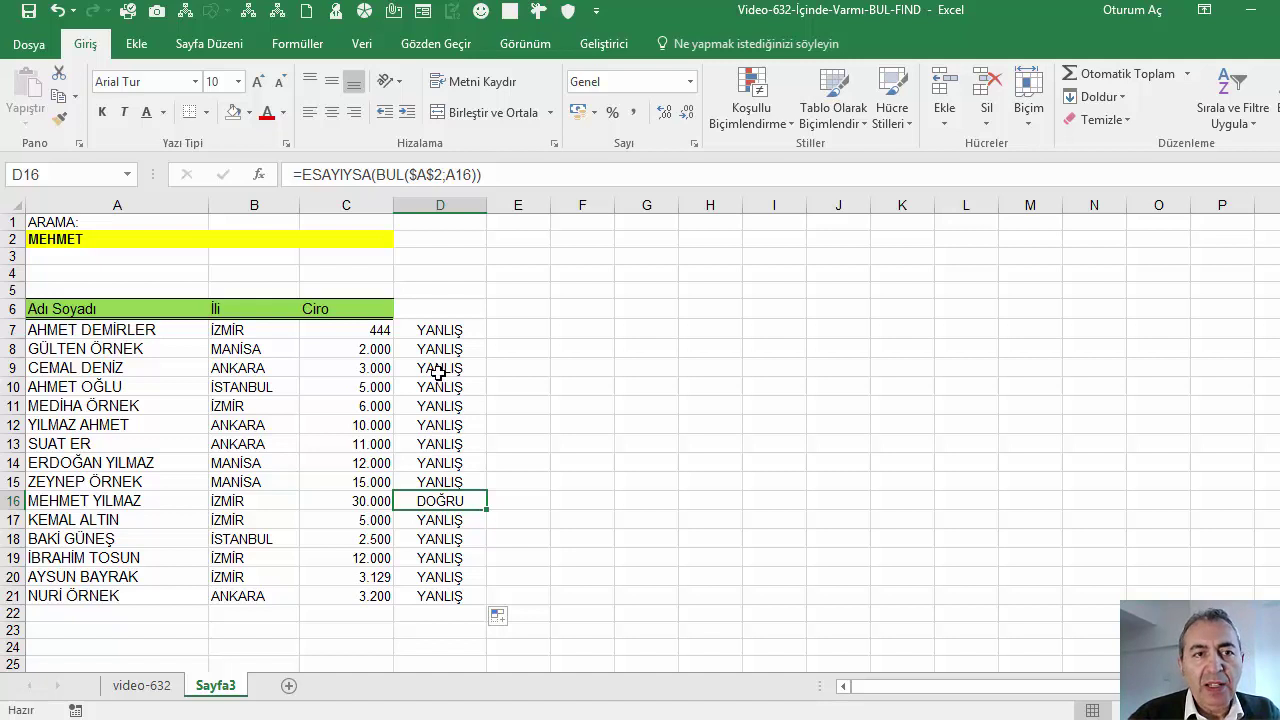
# Change the formula to =EĞER(ESAYIYSA(BUL($A$2;A16));"VAR";"YOK") and copy it across D7:D21.
pyautogui.click(304, 174)
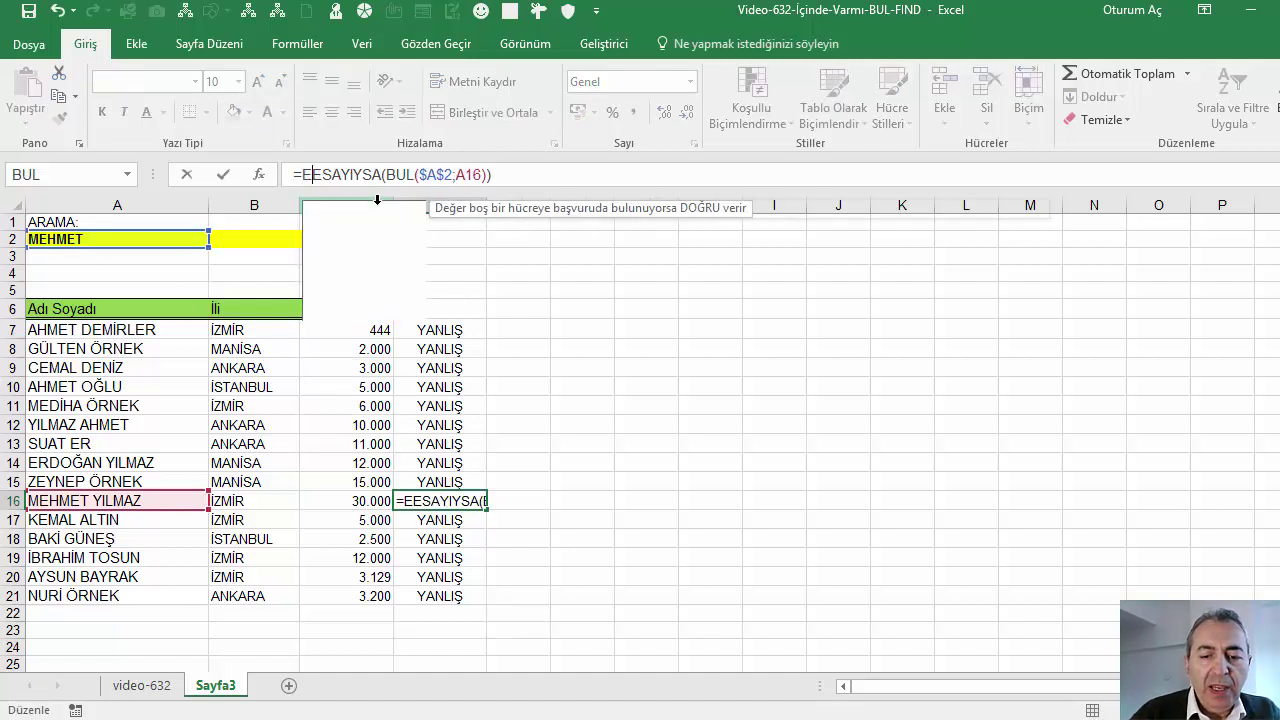
pyautogui.write('EĞER(')
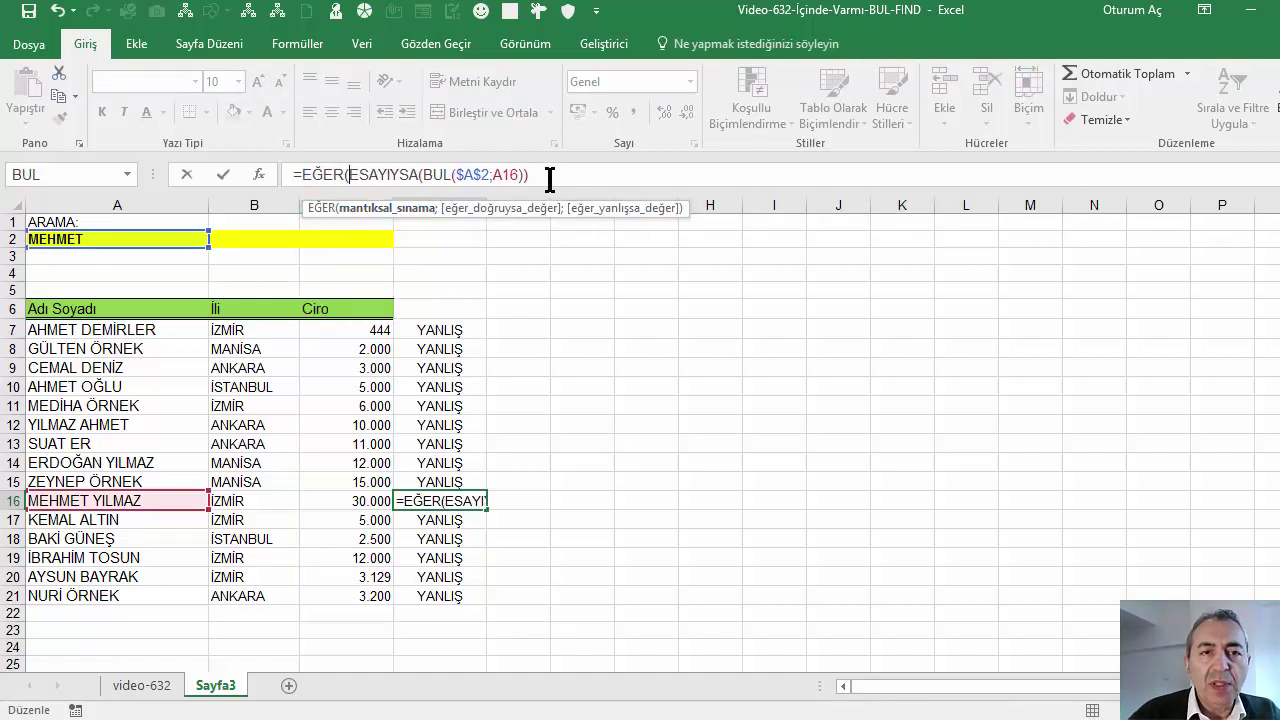
pyautogui.write(';')
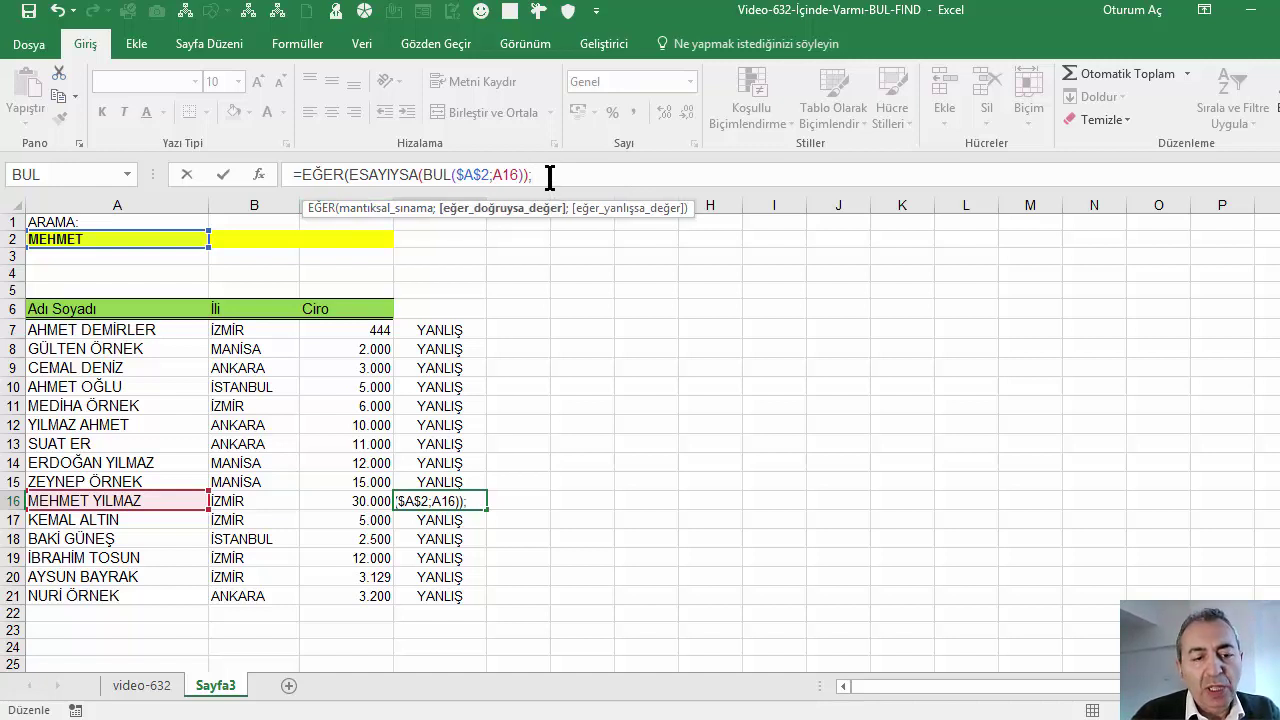
pyautogui.write('"VAR')
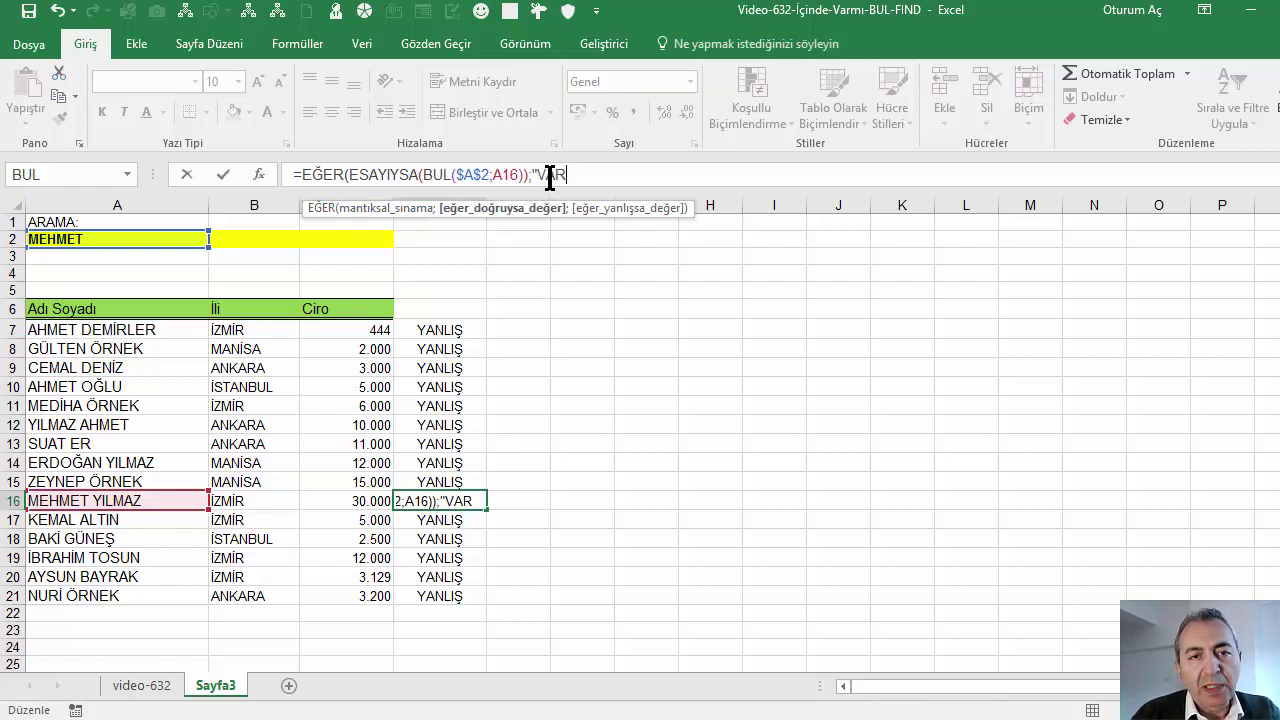
pyautogui.write(';')
pyautogui.write('YO')
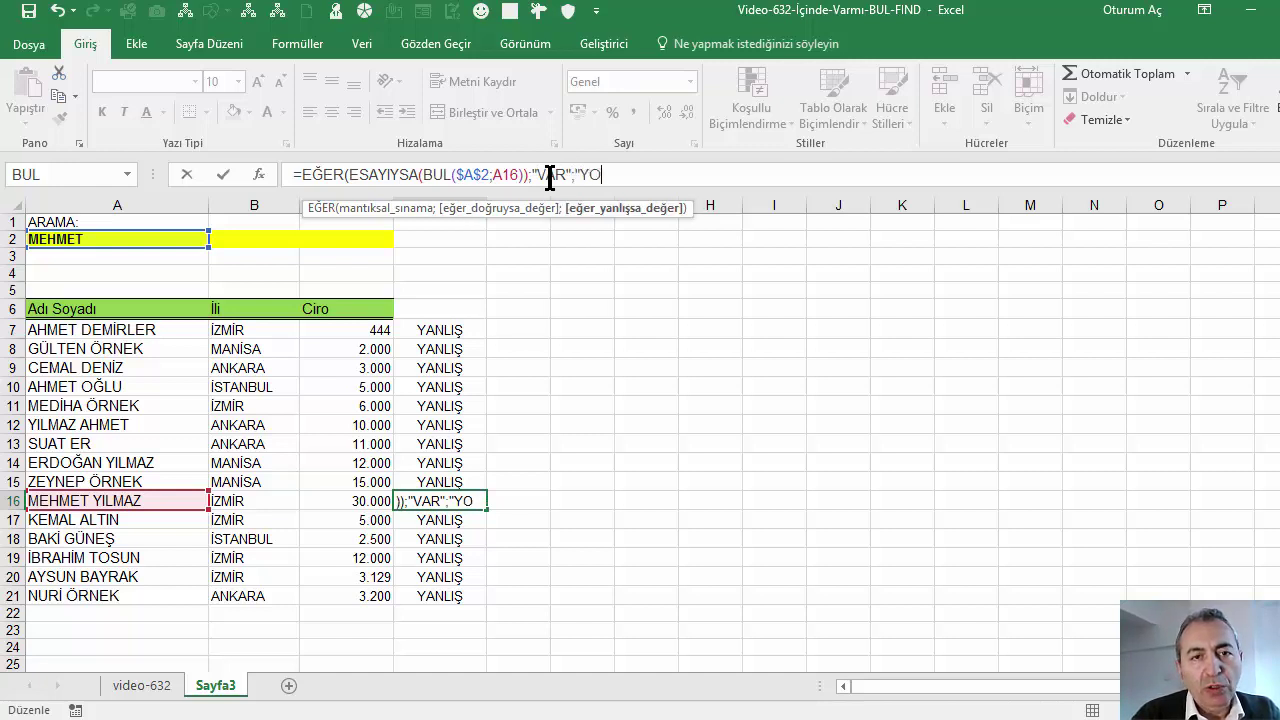
pyautogui.write('K")')
pyautogui.press('Return')
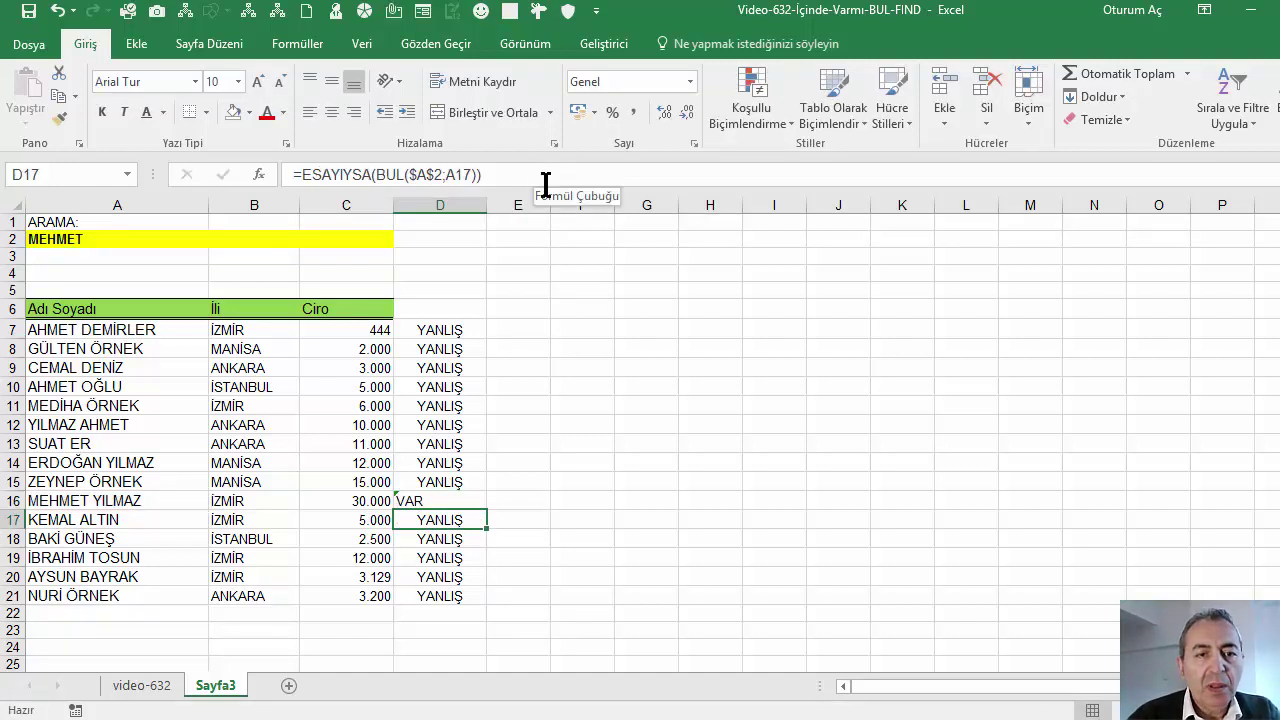
pyautogui.click(438, 503)
pyautogui.moveTo(487, 510); pyautogui.dragTo(465, 328)
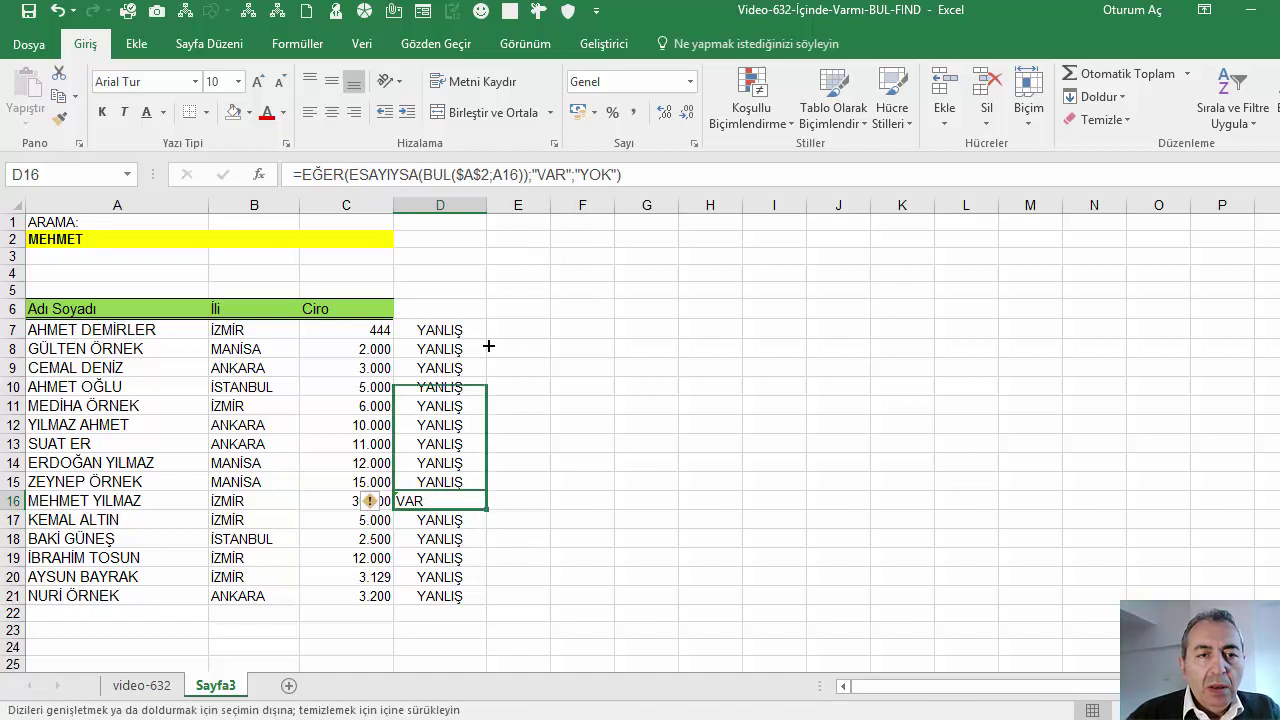
pyautogui.click(465, 328)
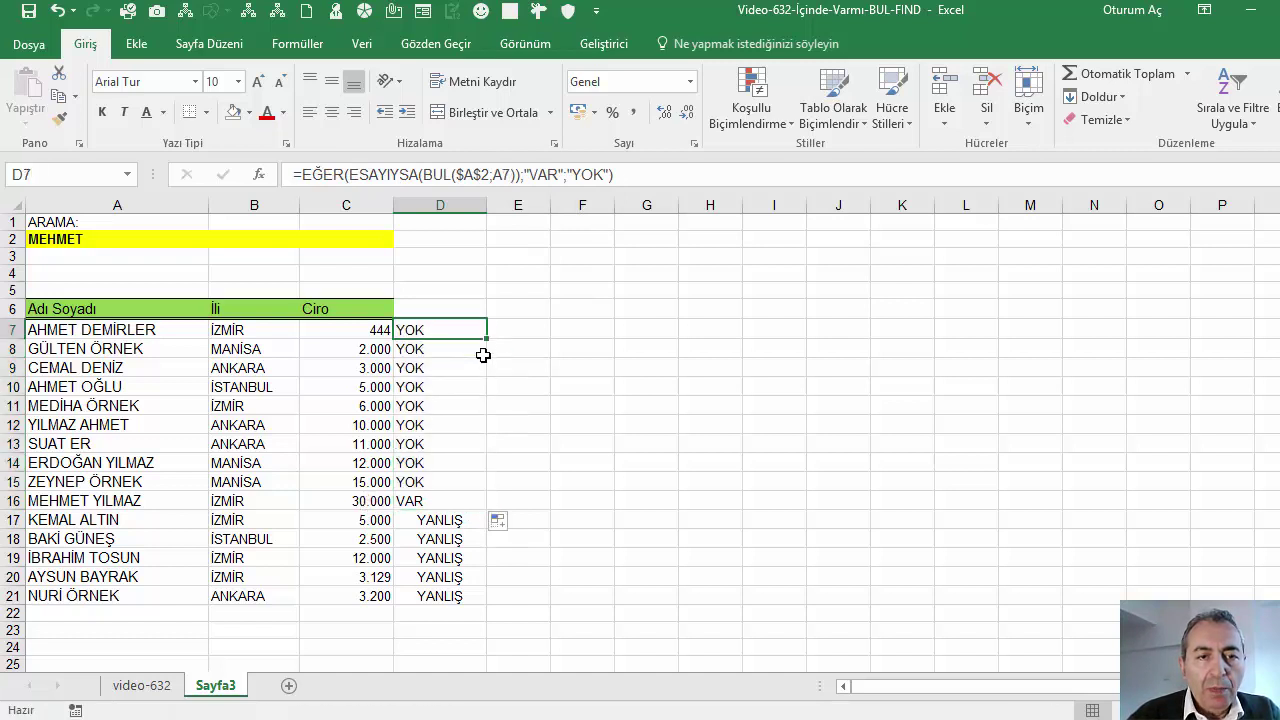
pyautogui.moveTo(487, 340); pyautogui.dragTo(457, 608)
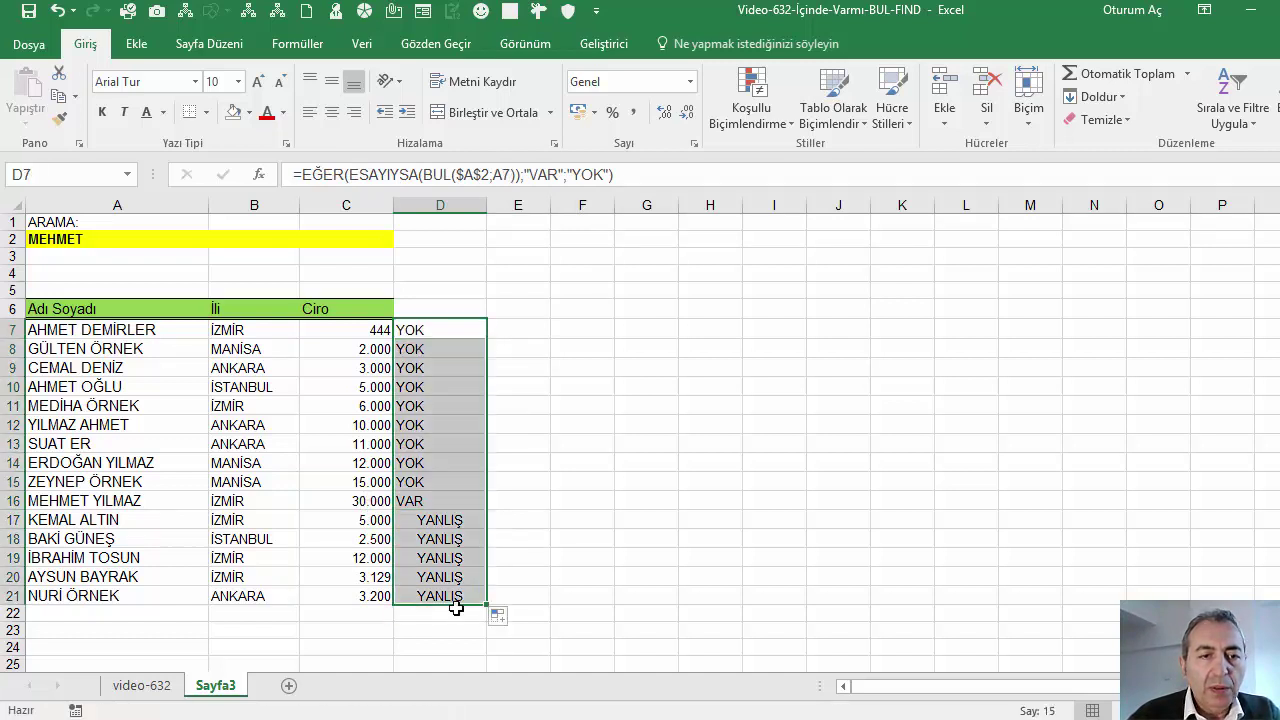
pyautogui.click(430, 500)
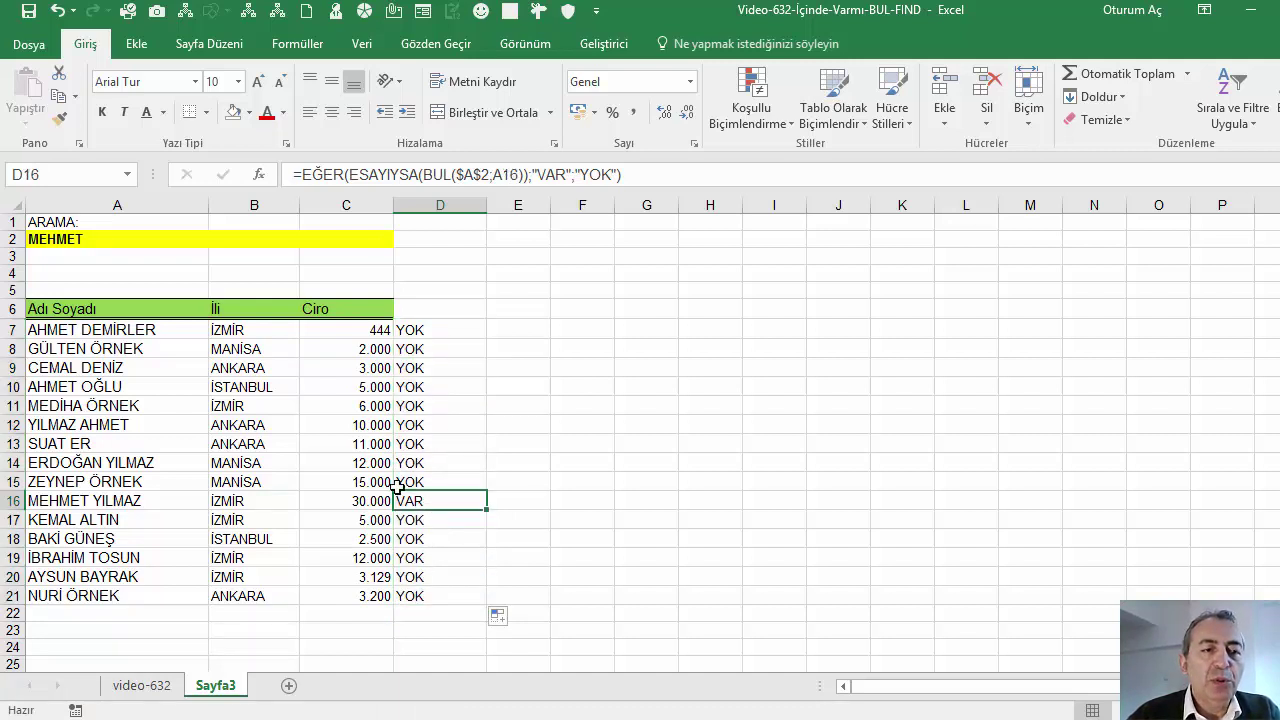
# For names A7:A21, start a Koşullu Biçimlendirme Yeni Kural using a formula to choose cells.
pyautogui.moveTo(143, 330); pyautogui.dragTo(130, 577)
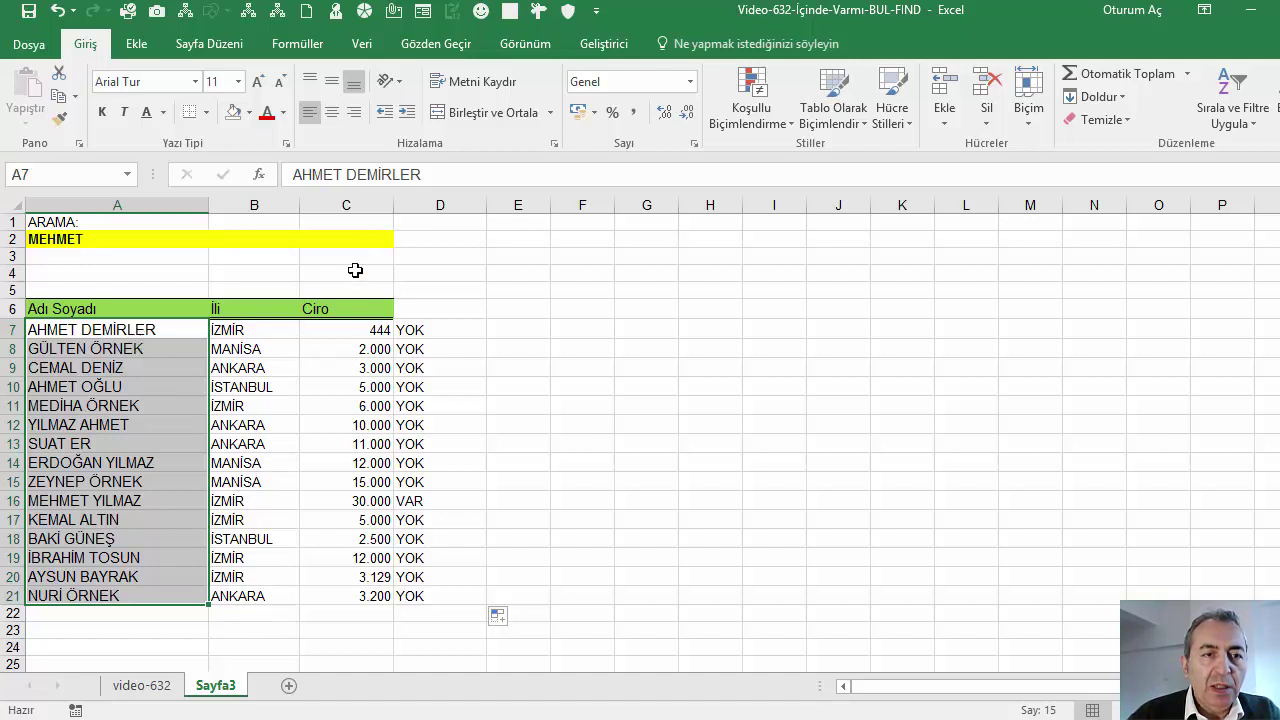
pyautogui.click(437, 332)
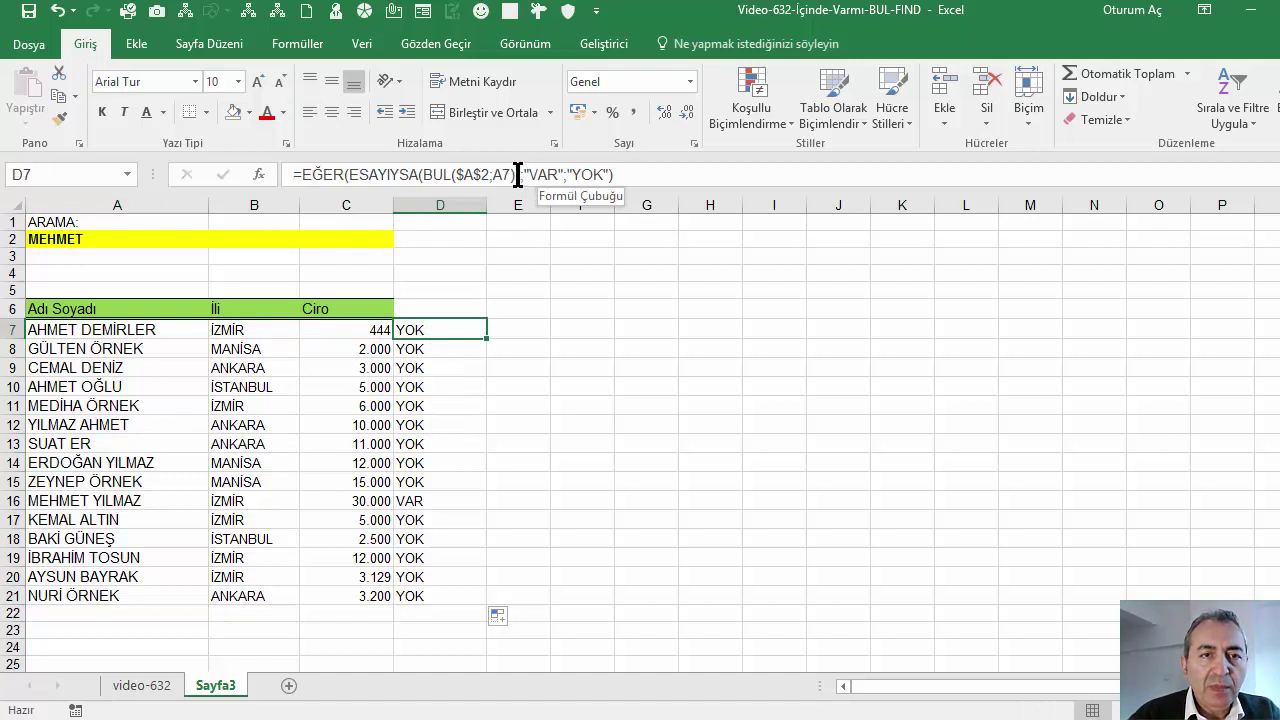
pyautogui.moveTo(519, 174); pyautogui.dragTo(348, 174)
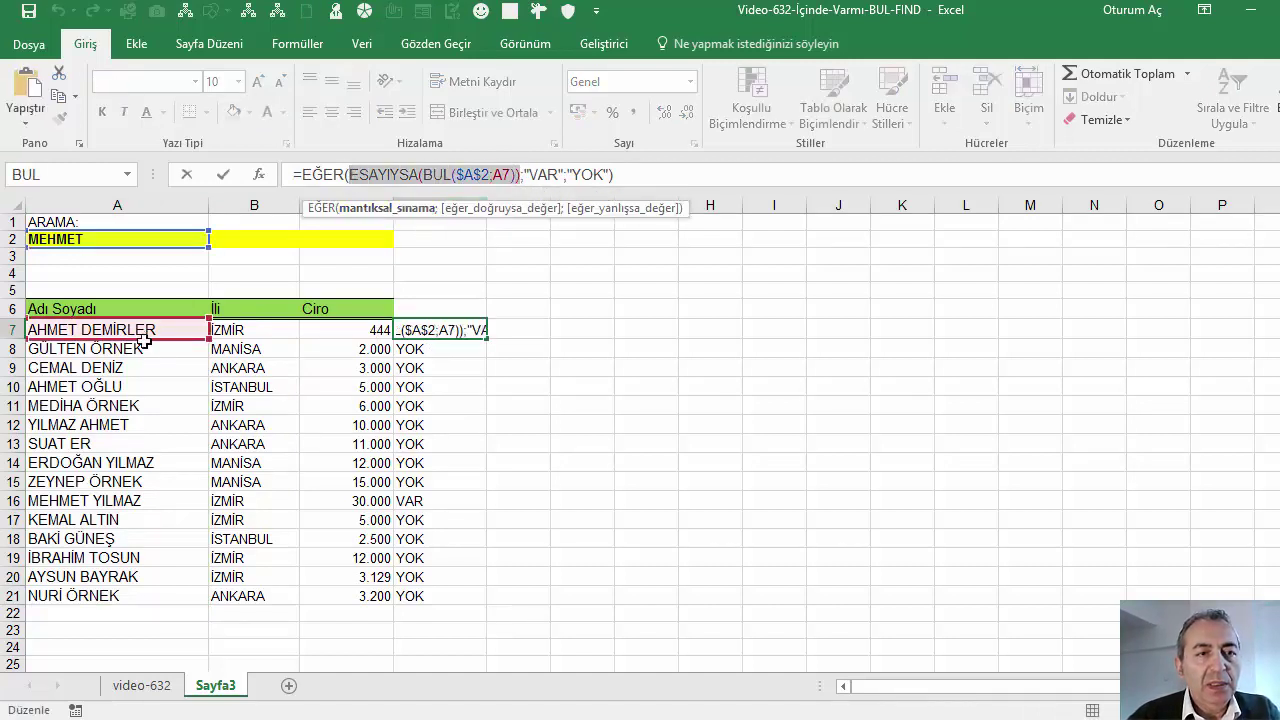
pyautogui.press('Escape')
pyautogui.moveTo(140, 330); pyautogui.dragTo(137, 595)
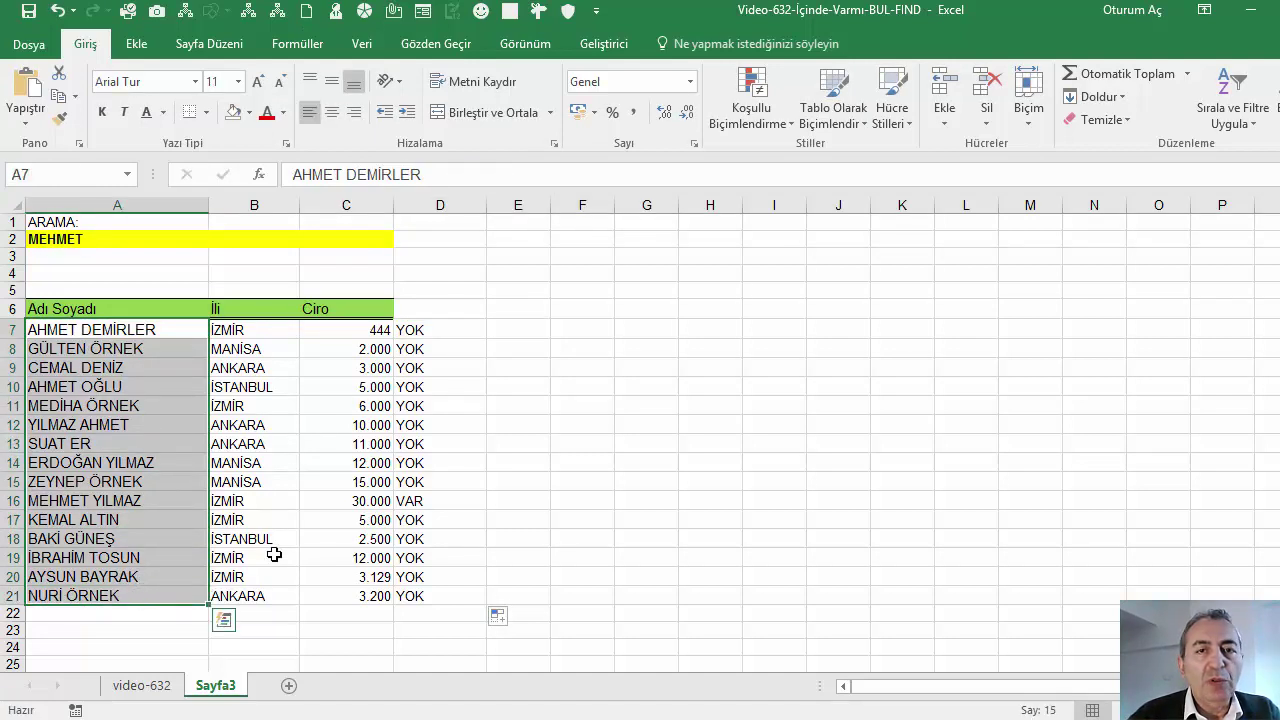
pyautogui.click(760, 118)
pyautogui.click(770, 366)
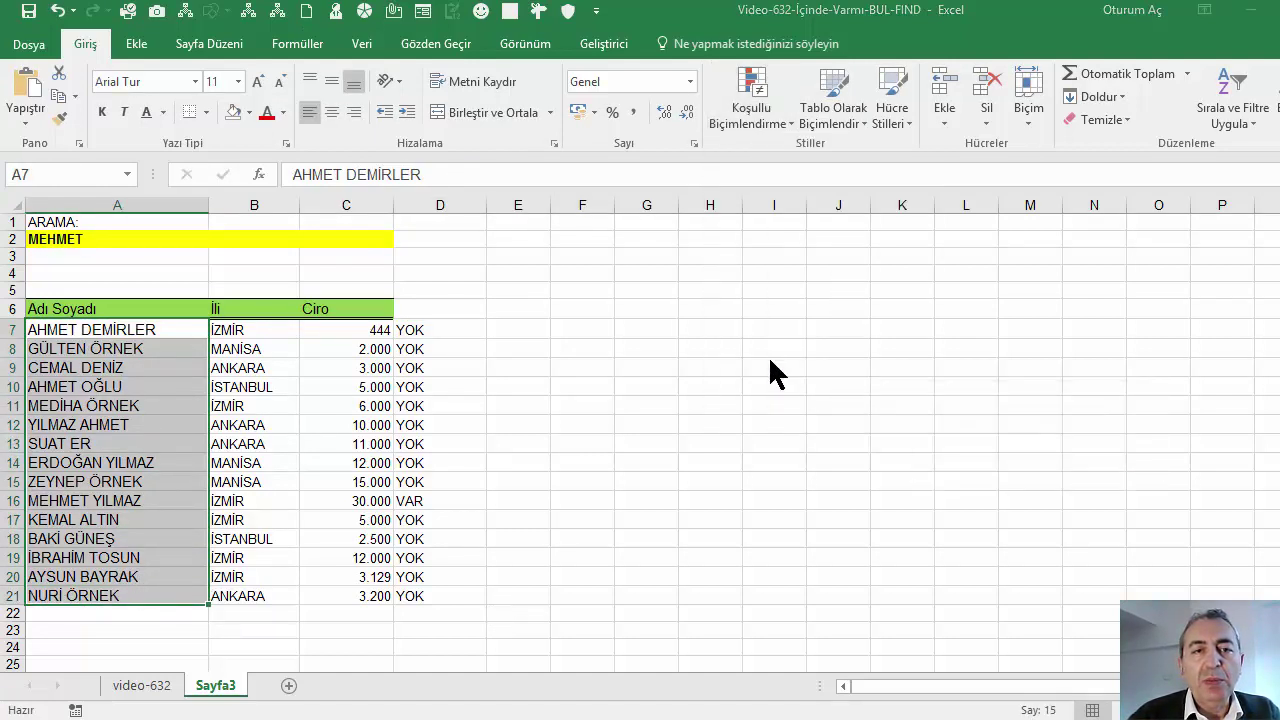
pyautogui.click(575, 464)
pyautogui.click(512, 546)
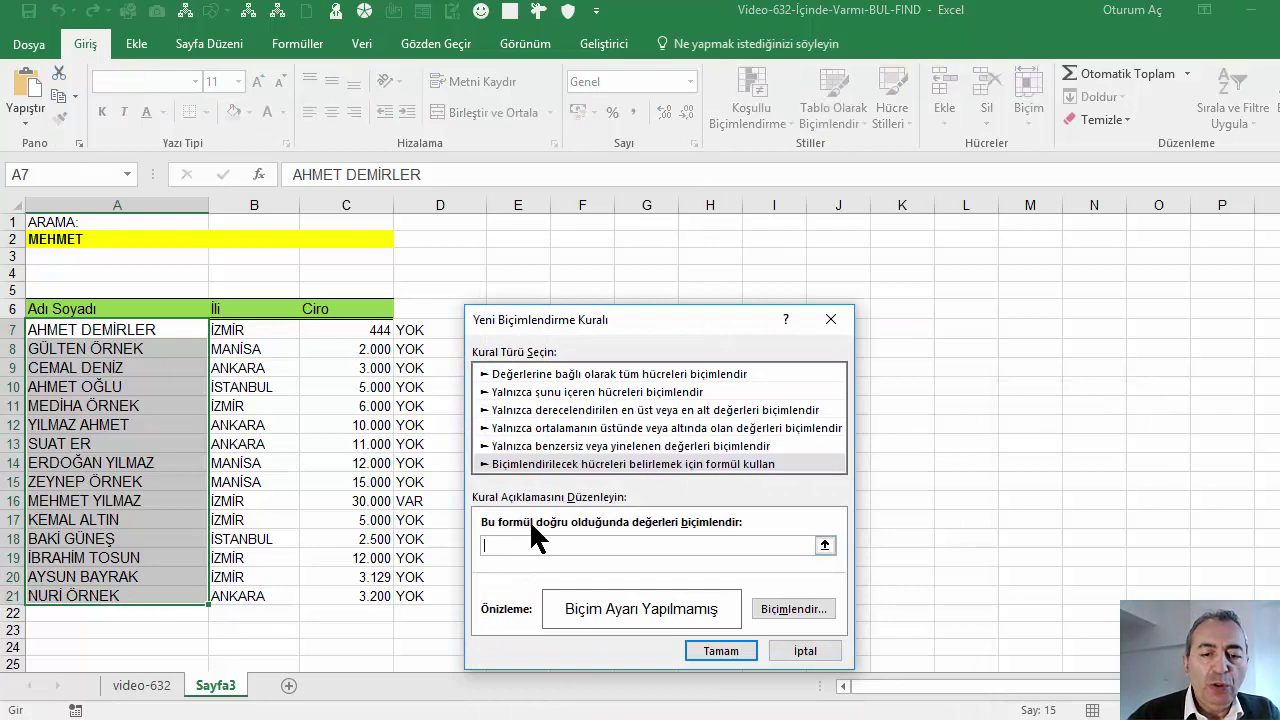
pyautogui.write('=ESAYIYSA(BUL($A$2;A7))')
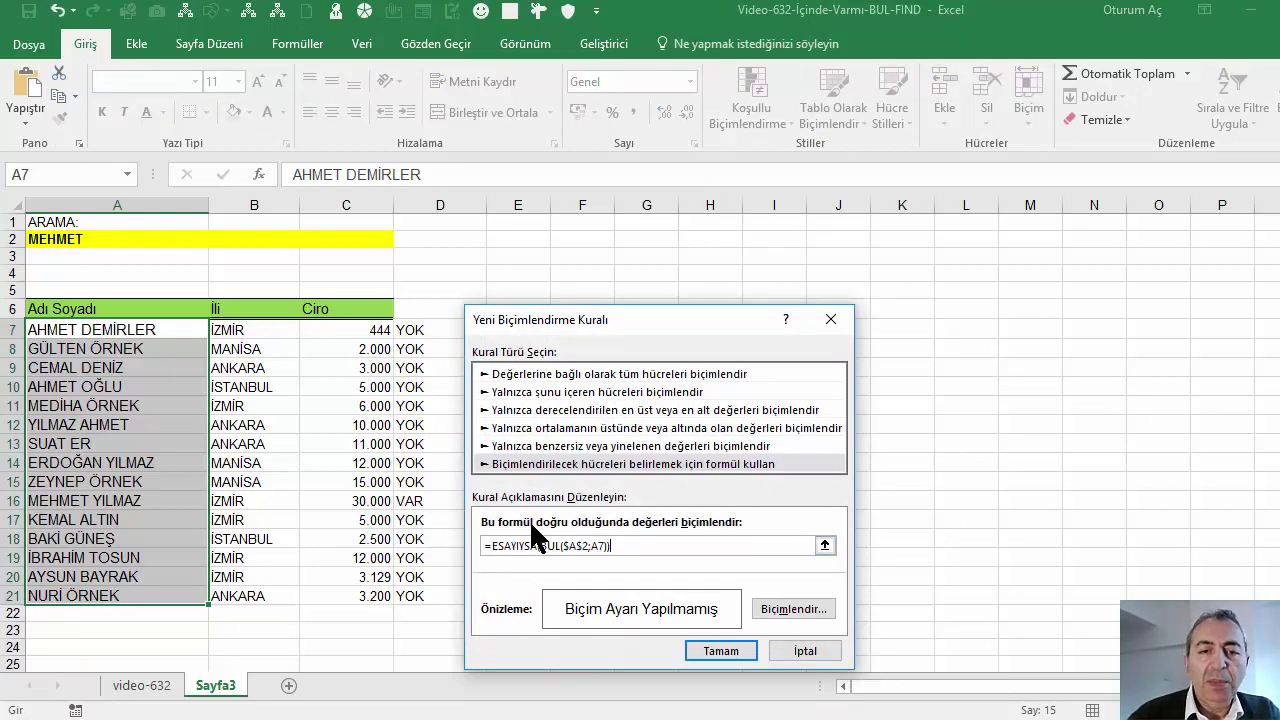
pyautogui.click(778, 609)
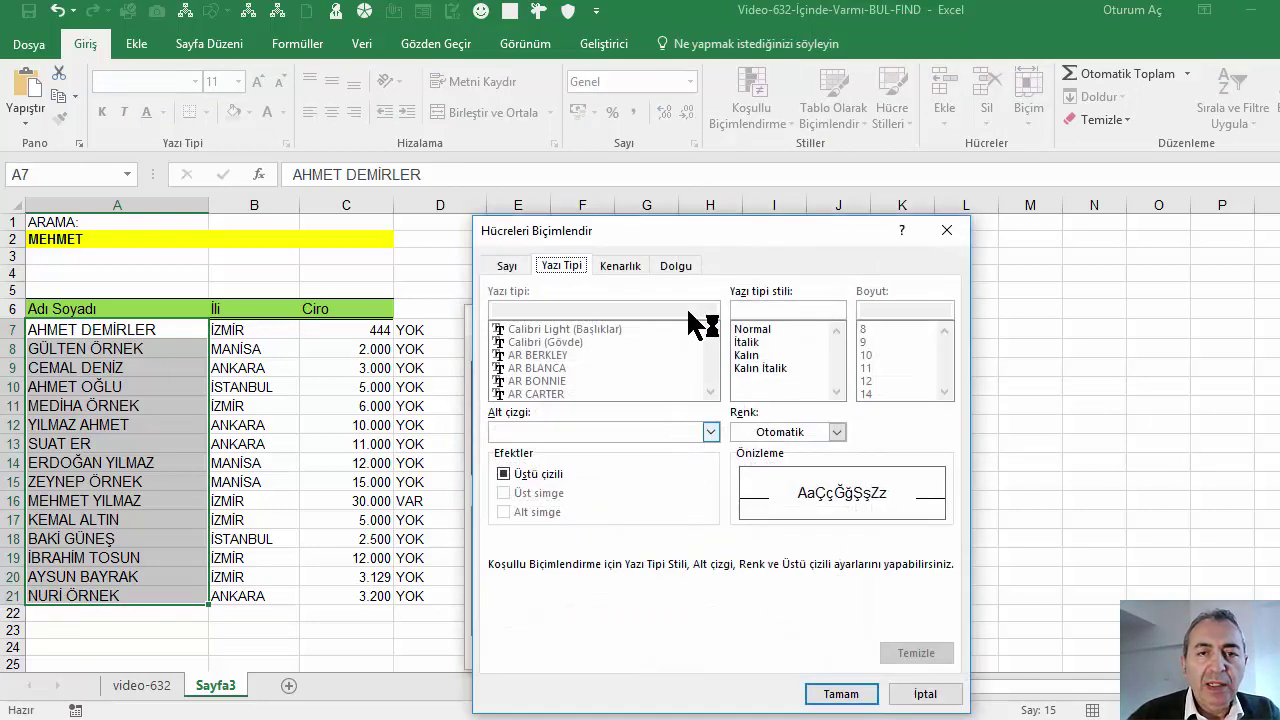
pyautogui.click(677, 268)
pyautogui.click(614, 462)
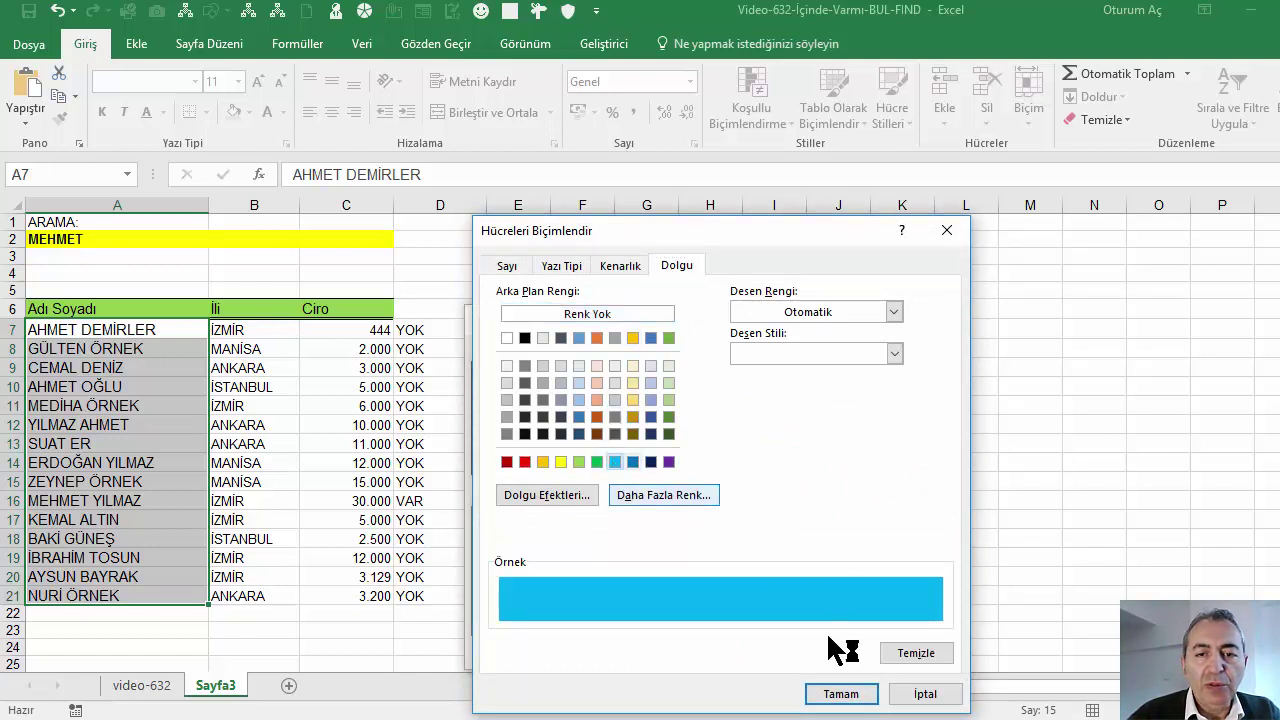
pyautogui.click(845, 693)
pyautogui.click(722, 651)
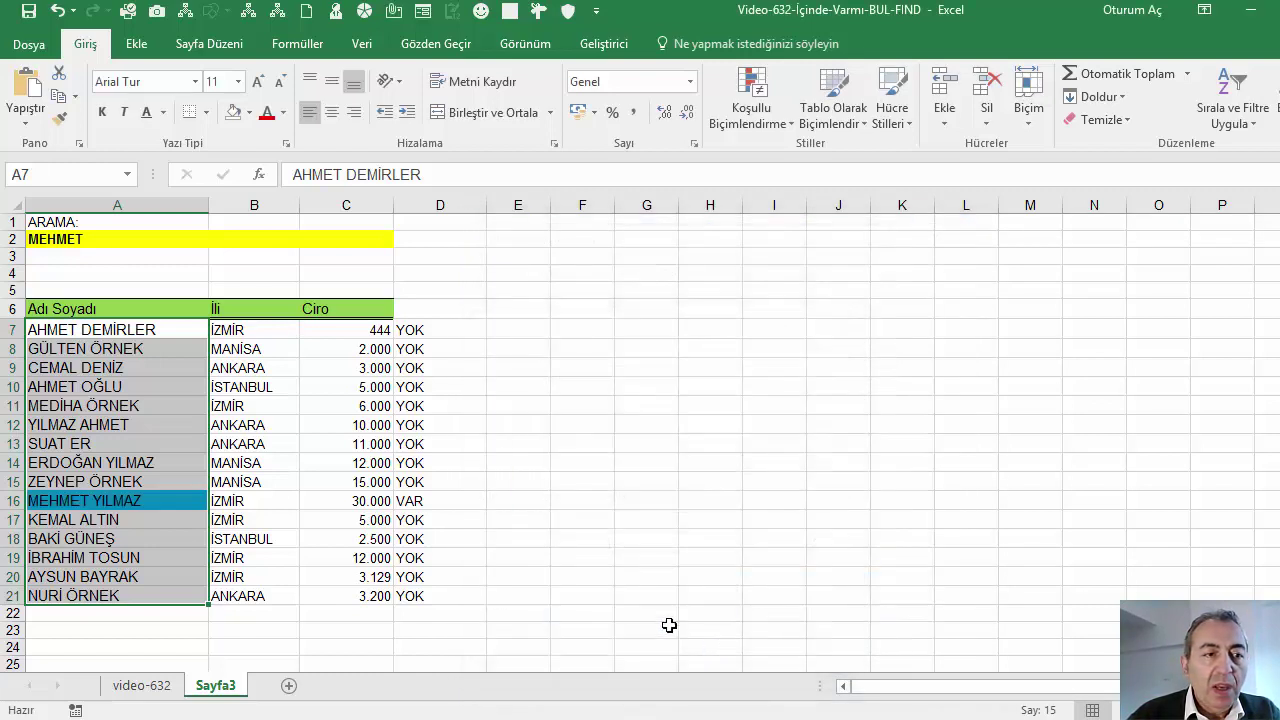
pyautogui.click(236, 443)
# Change the search name in A2 to AHMET and check the highlighted names.
pyautogui.click(100, 424)
pyautogui.click(86, 238)
pyautogui.write('AH')
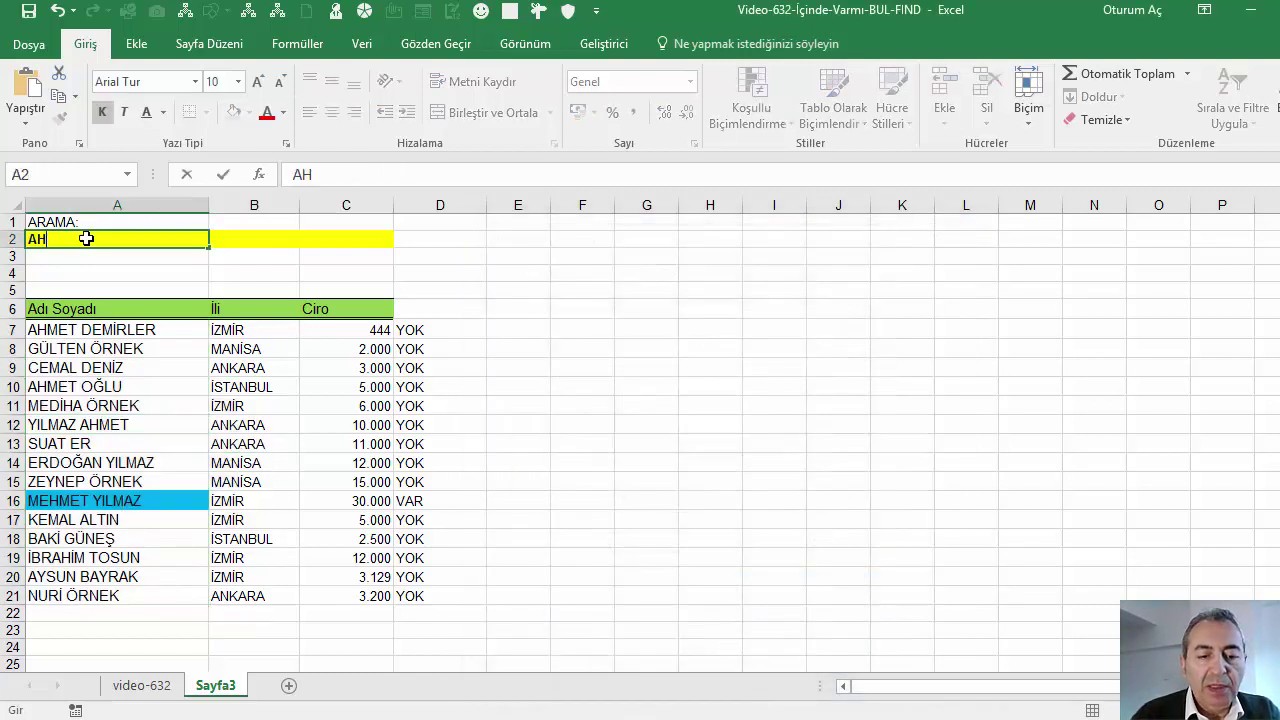
pyautogui.write('MET')
pyautogui.press('Return')
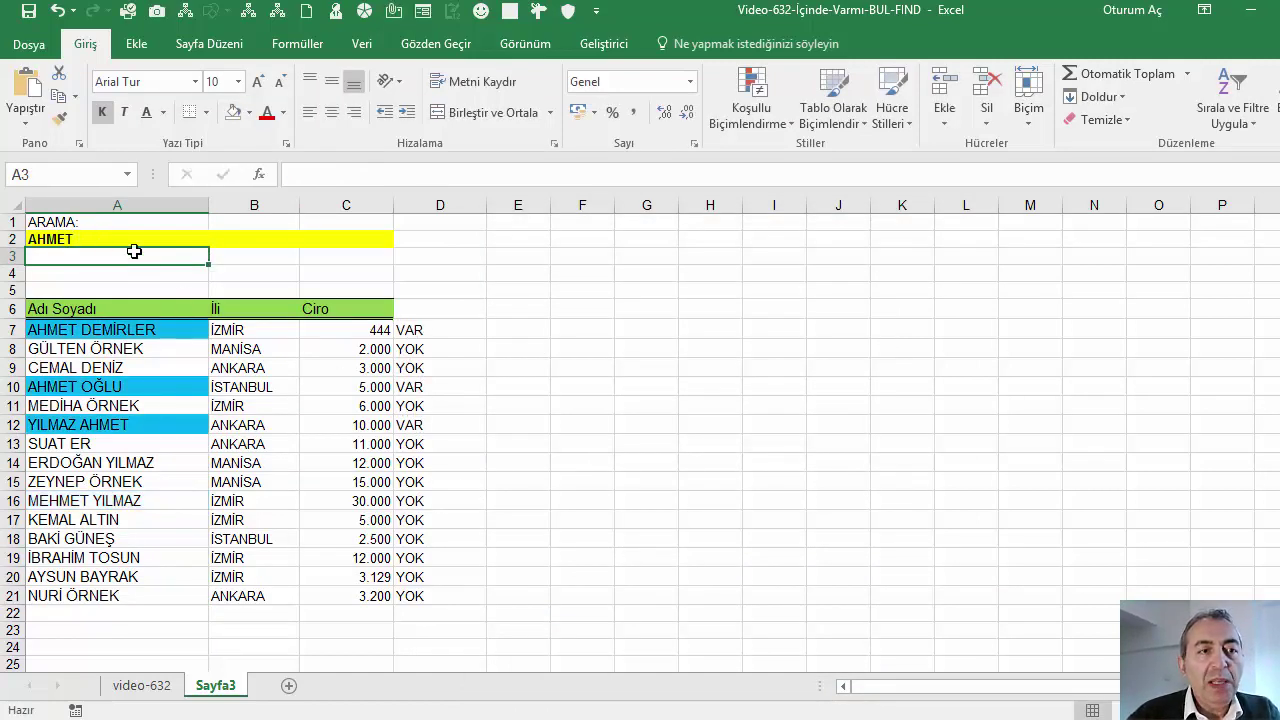
pyautogui.click(118, 236)
pyautogui.click(138, 402)
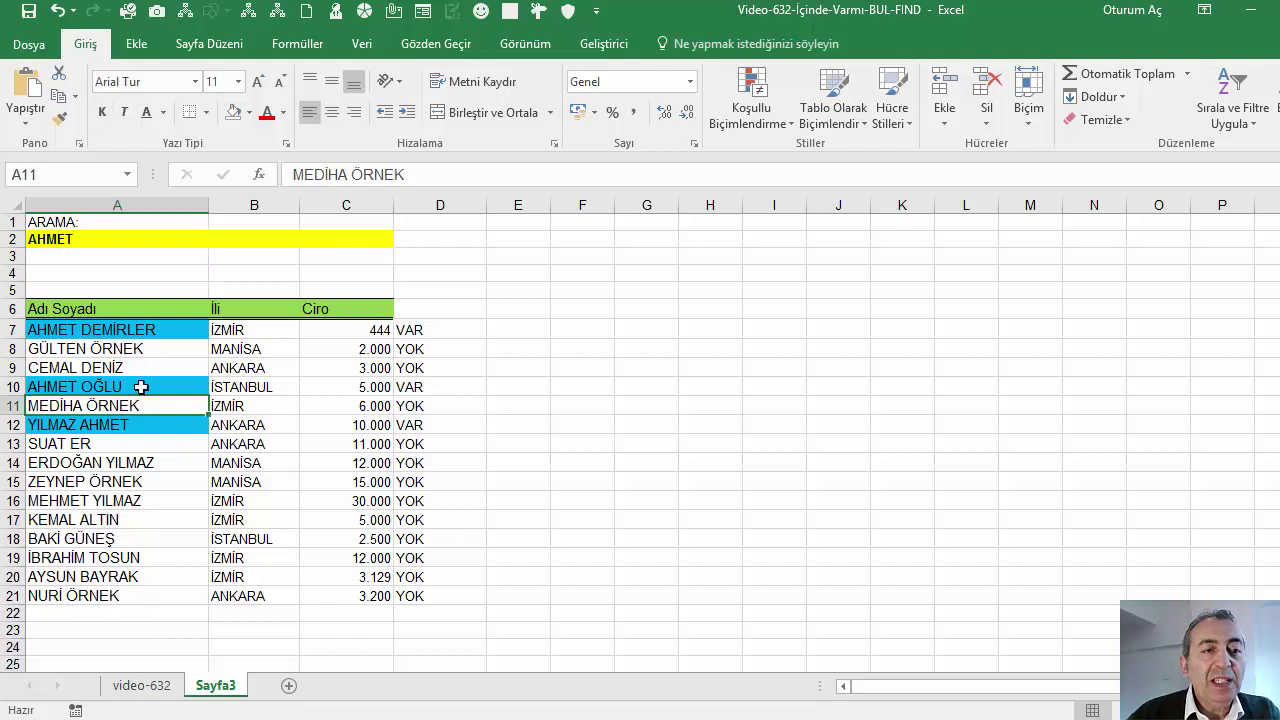
# Enter İZMİR as the city criterion in B2.
pyautogui.click(262, 236)
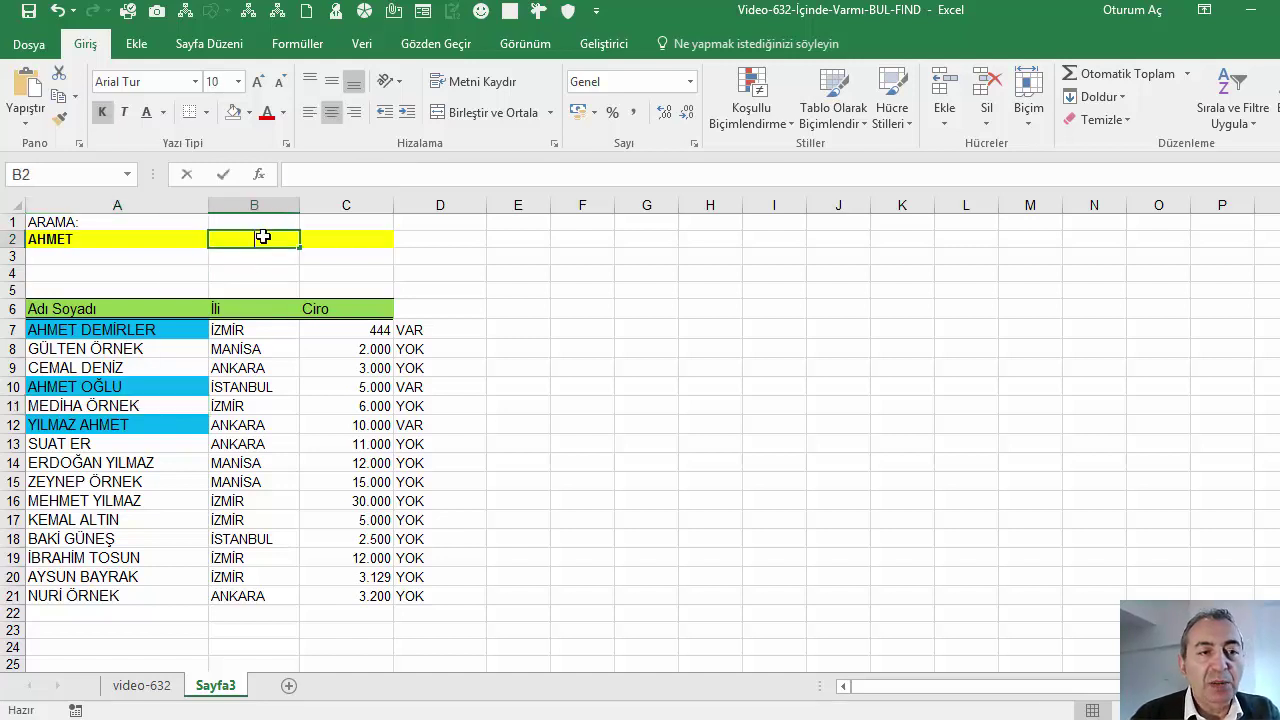
pyautogui.write('İZMİR')
pyautogui.press('Return')
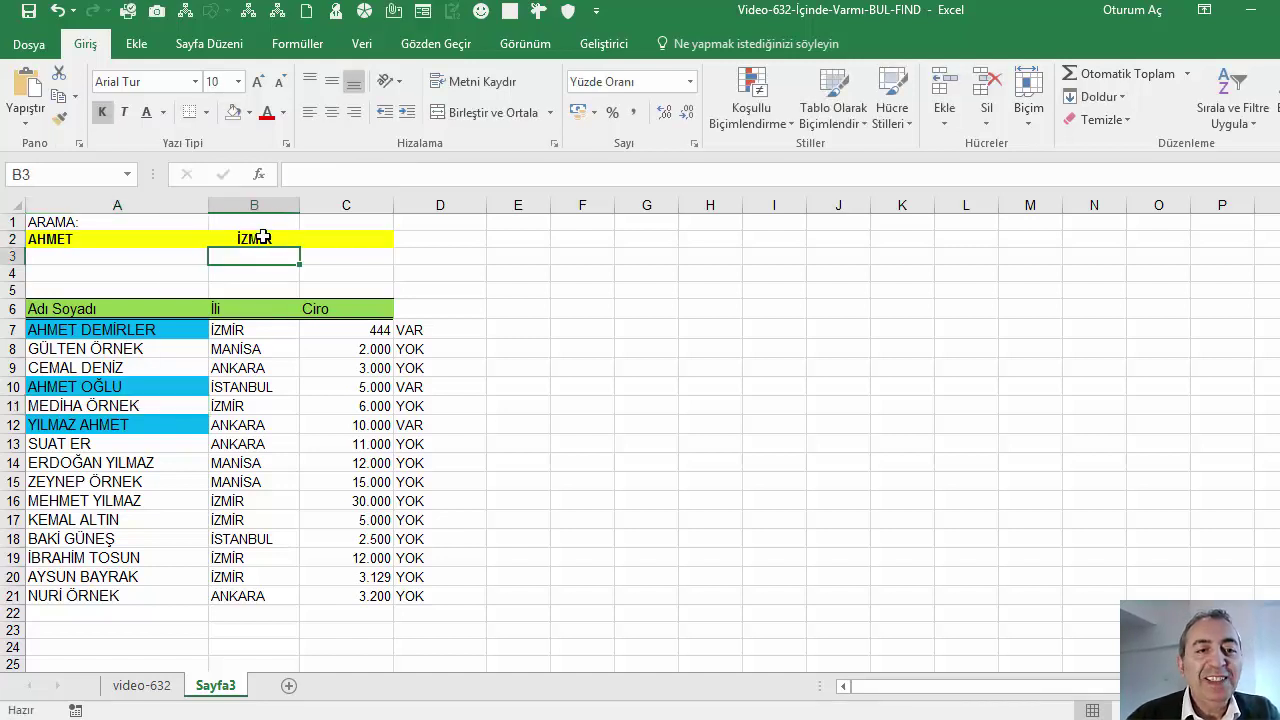
pyautogui.click(440, 327)
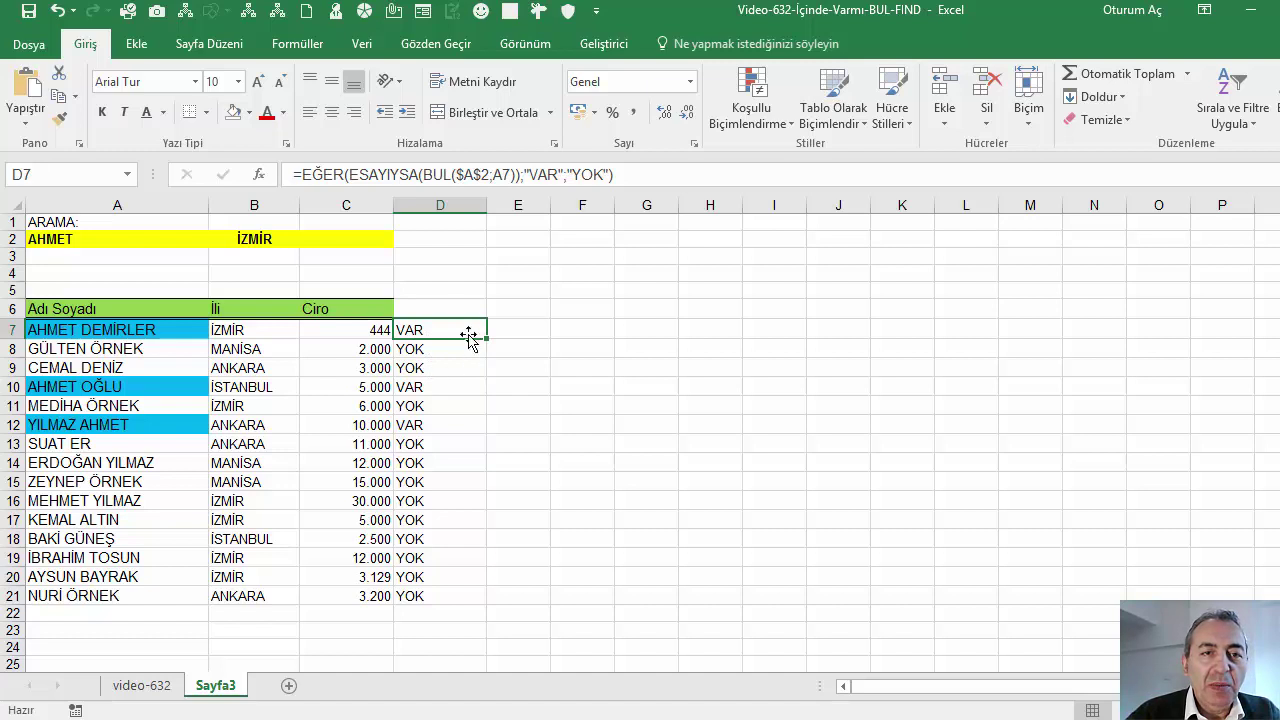
# Paste D7's VAR/YOK name-search formula into E7.
pyautogui.moveTo(487, 339); pyautogui.dragTo(449, 392)
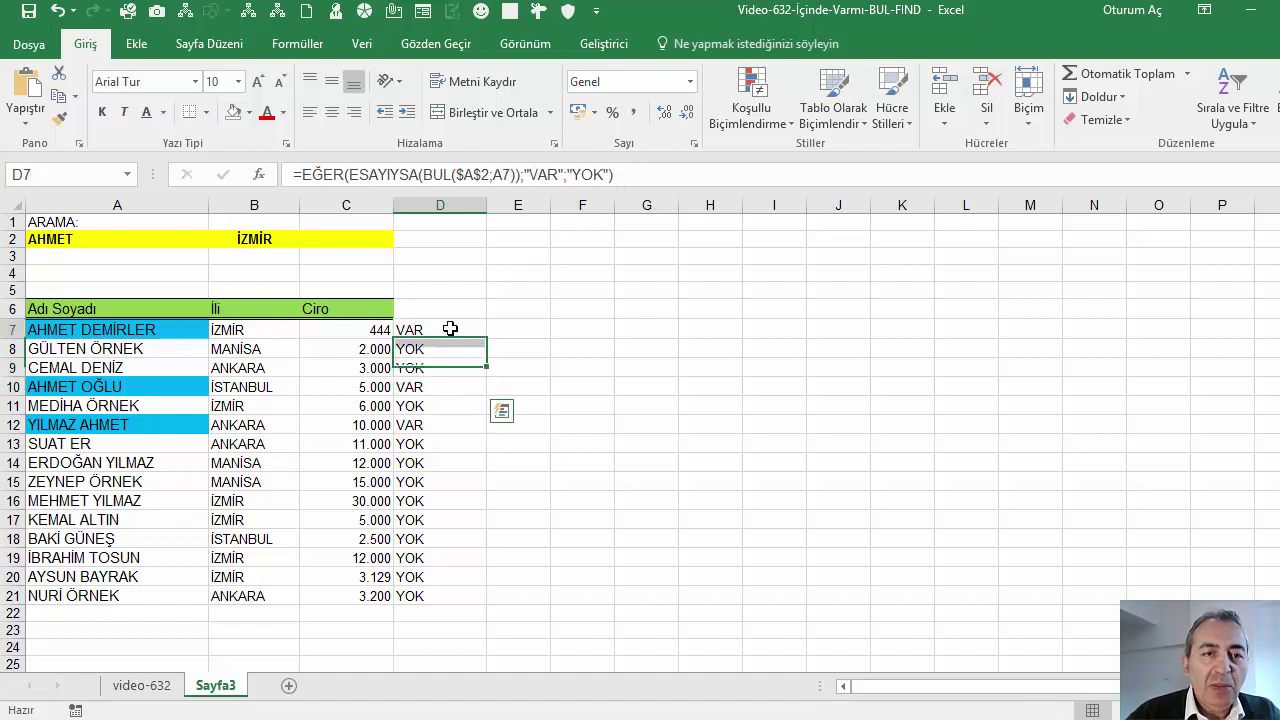
pyautogui.click(325, 174)
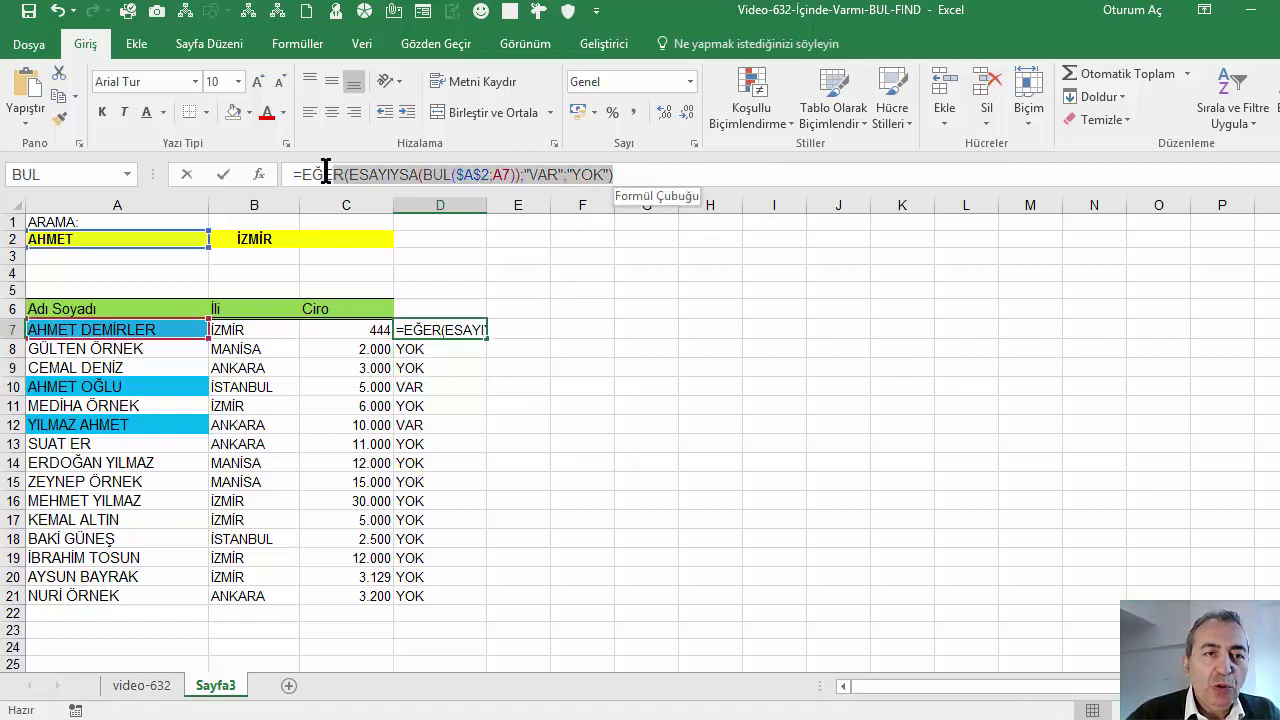
pyautogui.moveTo(325, 174); pyautogui.dragTo(284, 174)
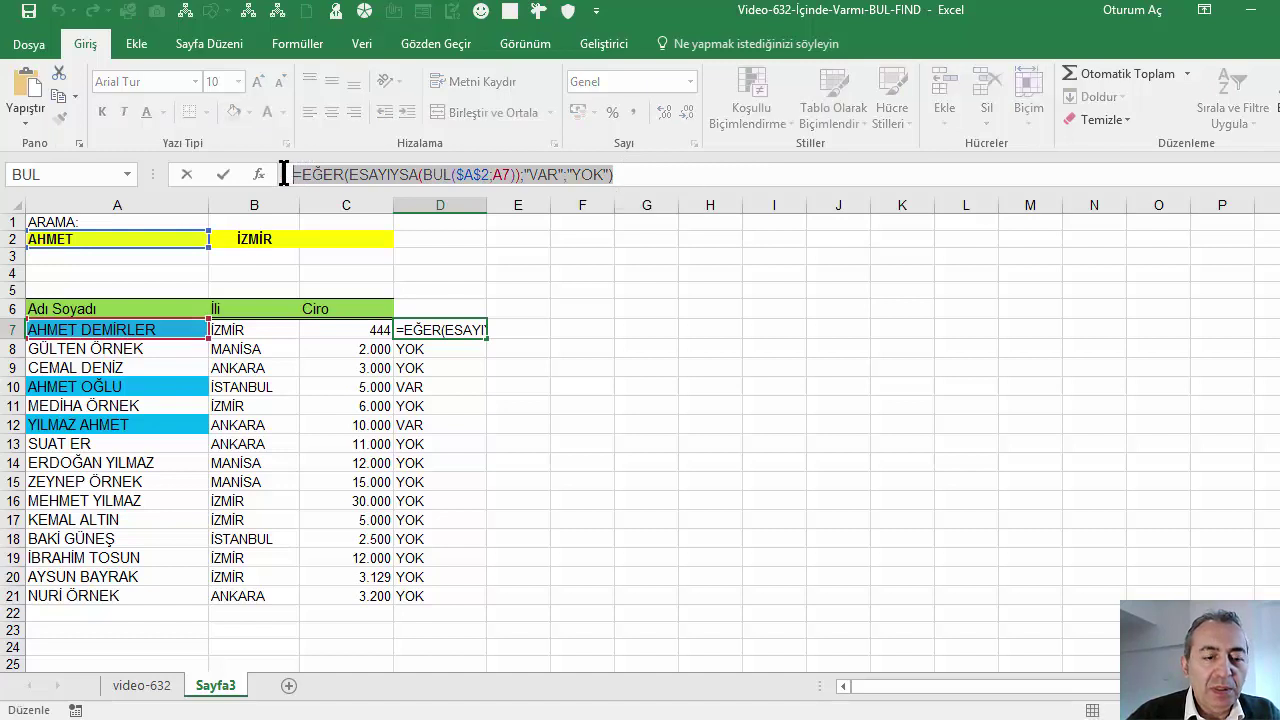
pyautogui.press('Escape')
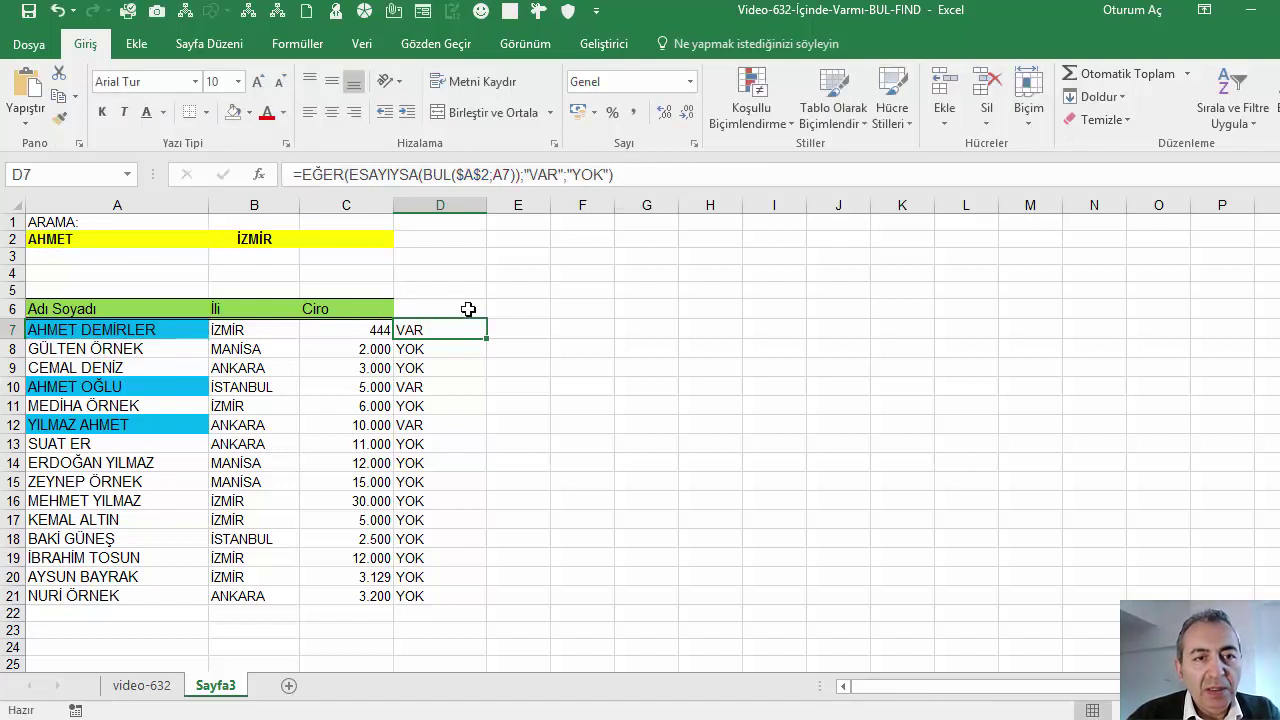
pyautogui.click(507, 328)
pyautogui.write('=EĞER(ESAYIYSA(BUL($A$2;A7));"VAR";"YOK")')
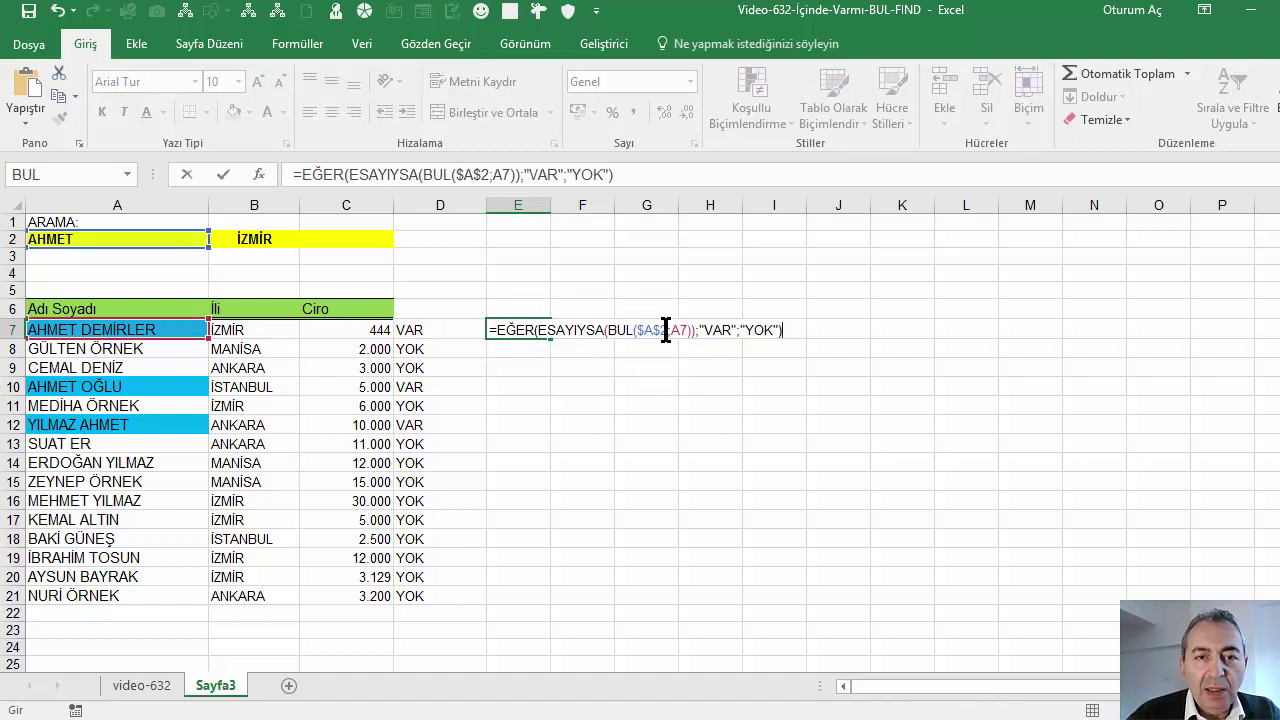
# Point E7's formula at $B$2 and B7 to search the cities.
pyautogui.click(651, 330)
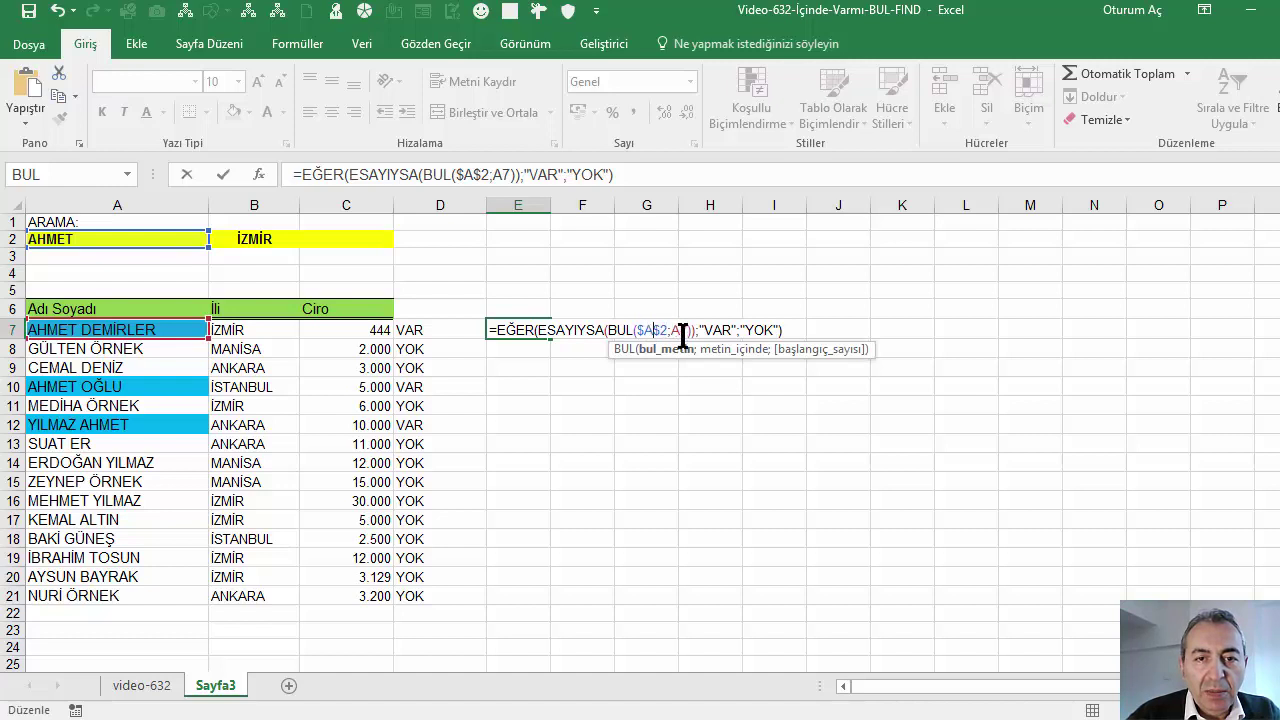
pyautogui.press('BackSpace')
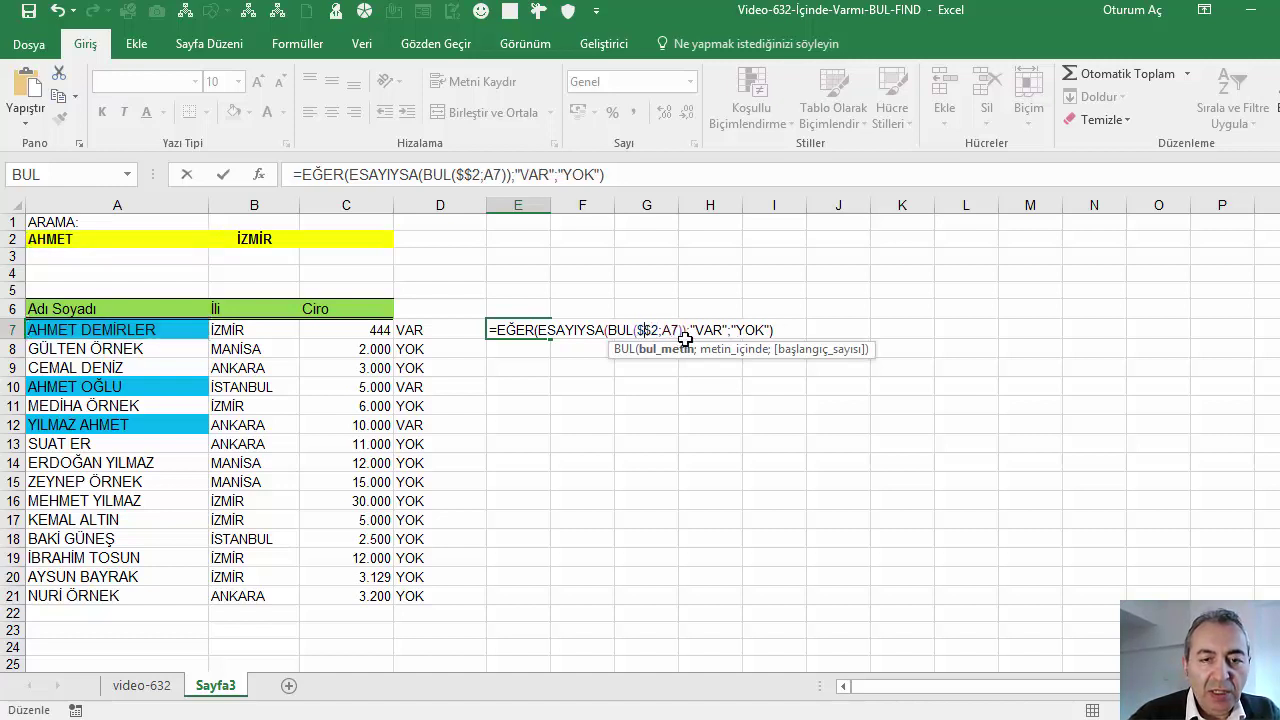
pyautogui.write('B')
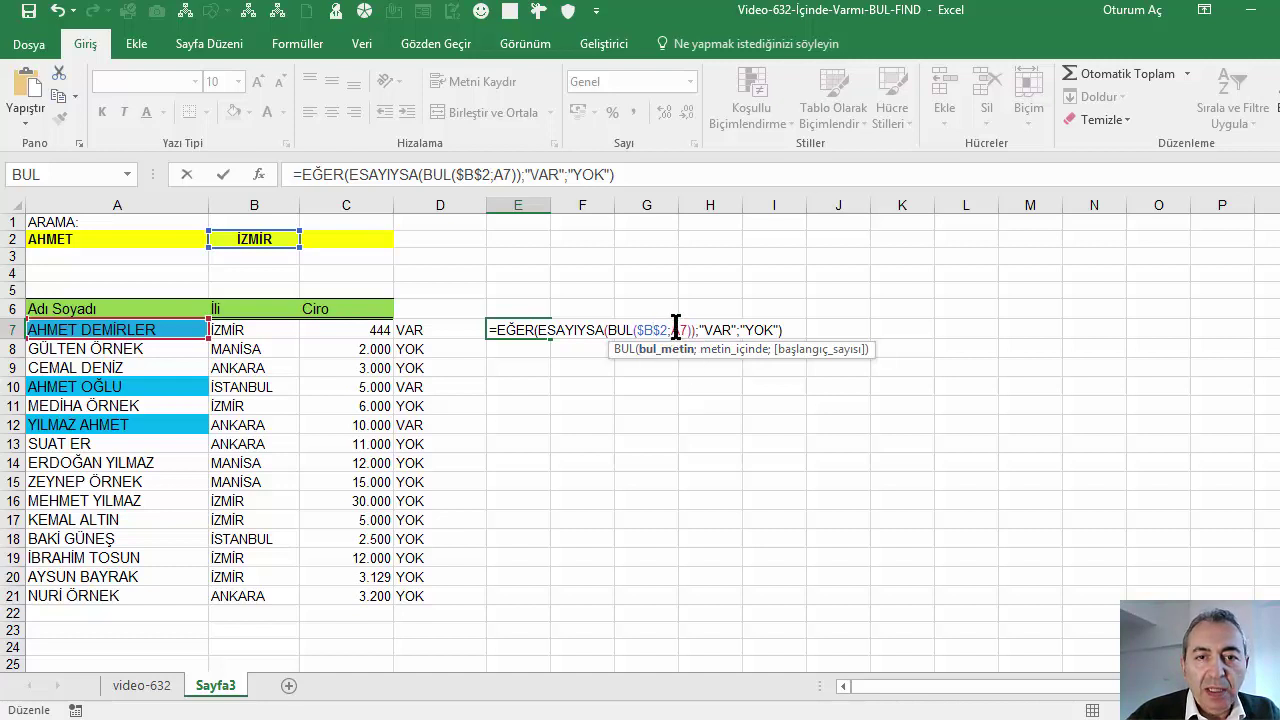
pyautogui.click(680, 330)
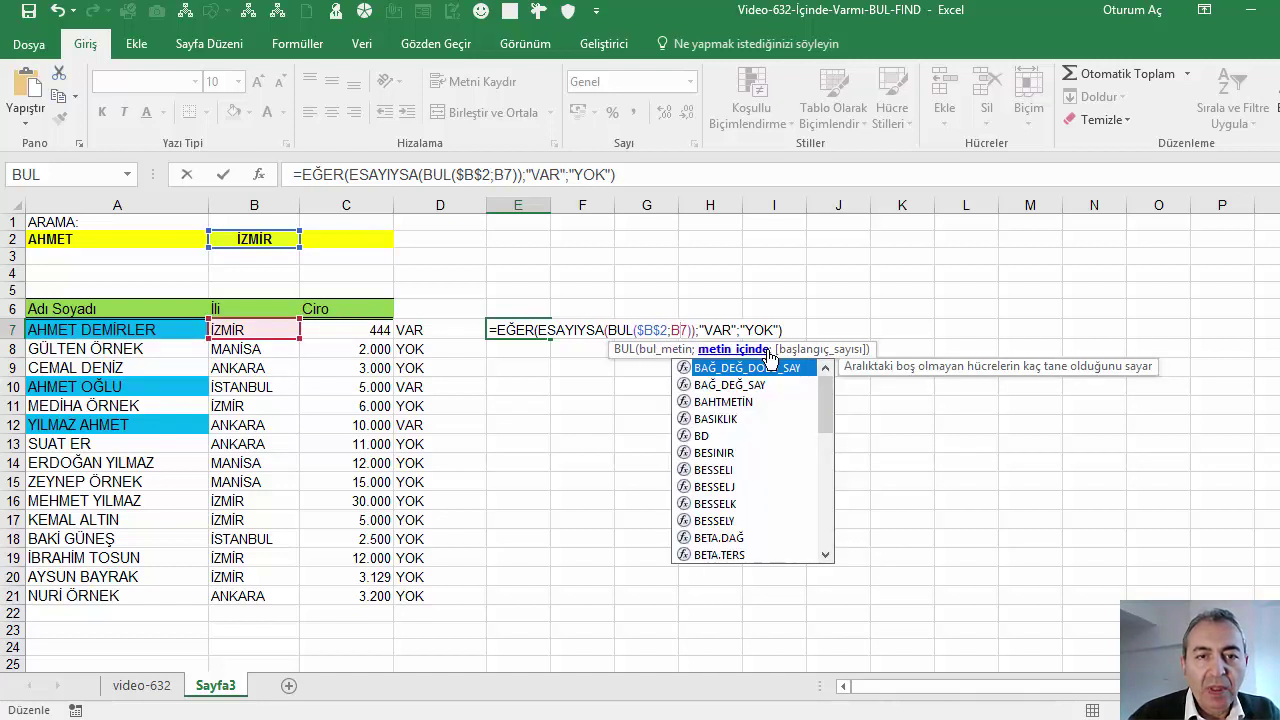
pyautogui.press('Return')
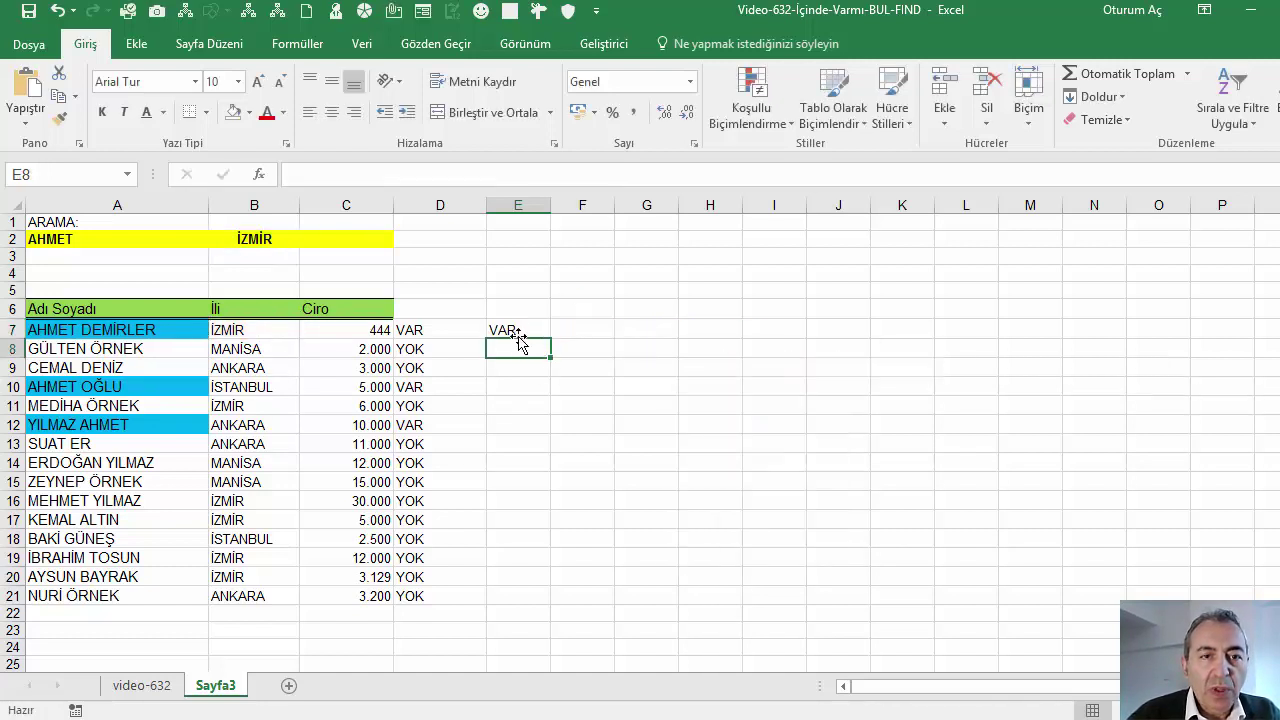
# Fill the city VAR/YOK formula down to E21 and narrow column D.
pyautogui.click(518, 331)
pyautogui.doubleClick(550, 339)
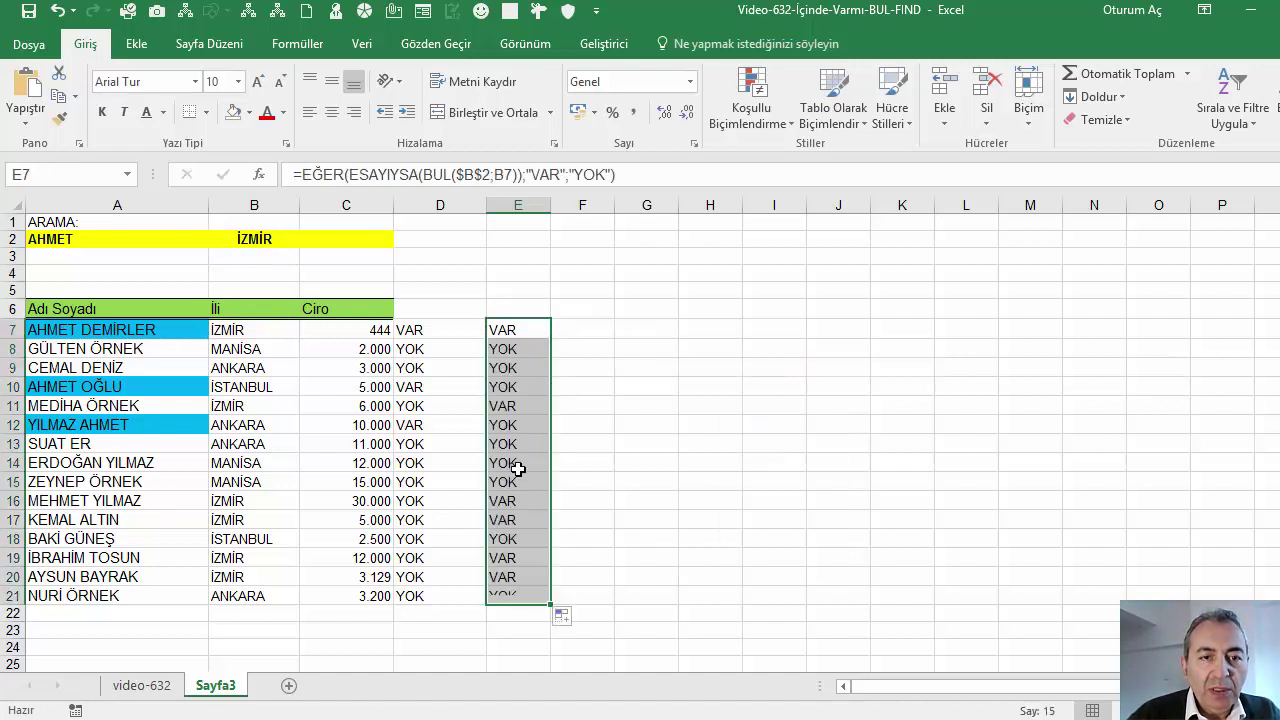
pyautogui.click(527, 352)
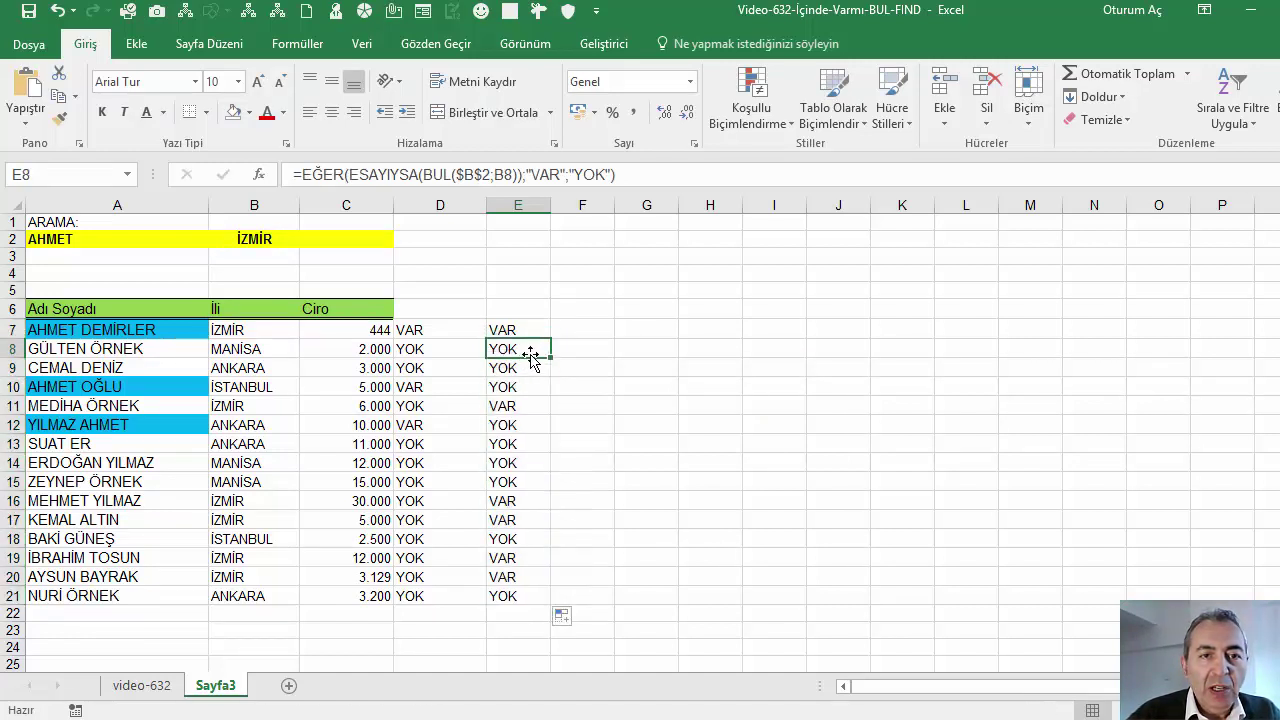
pyautogui.click(528, 330)
pyautogui.click(571, 331)
pyautogui.click(505, 332)
pyautogui.click(470, 331)
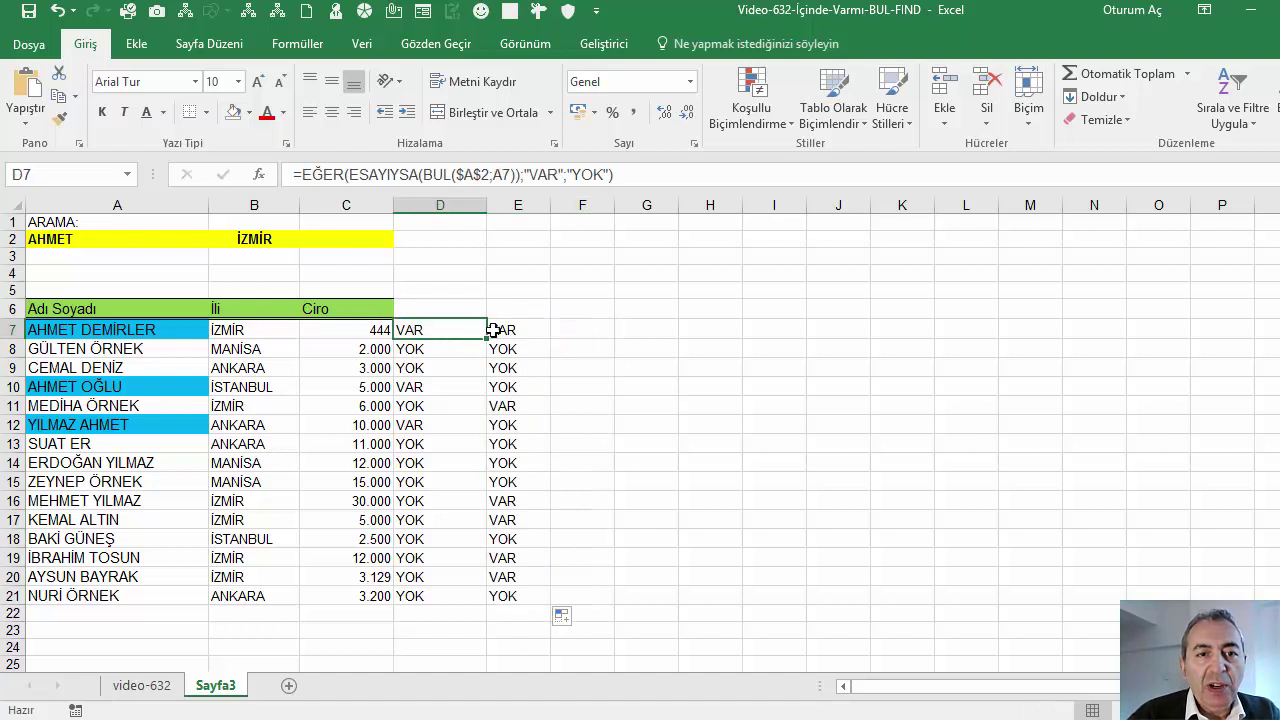
pyautogui.click(493, 331)
pyautogui.moveTo(487, 206); pyautogui.dragTo(452, 220)
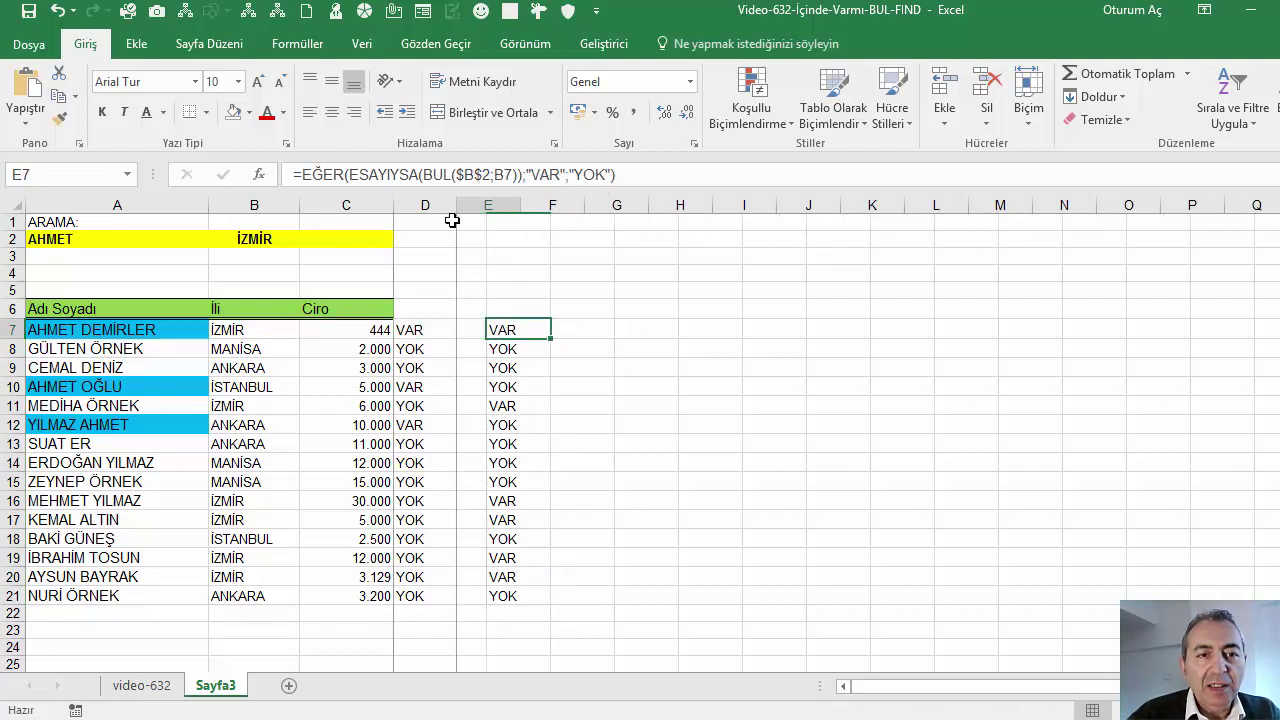
pyautogui.click(485, 349)
pyautogui.click(430, 331)
# Insert an EĞER function into F7 from the Most Recently Used list.
pyautogui.click(540, 330)
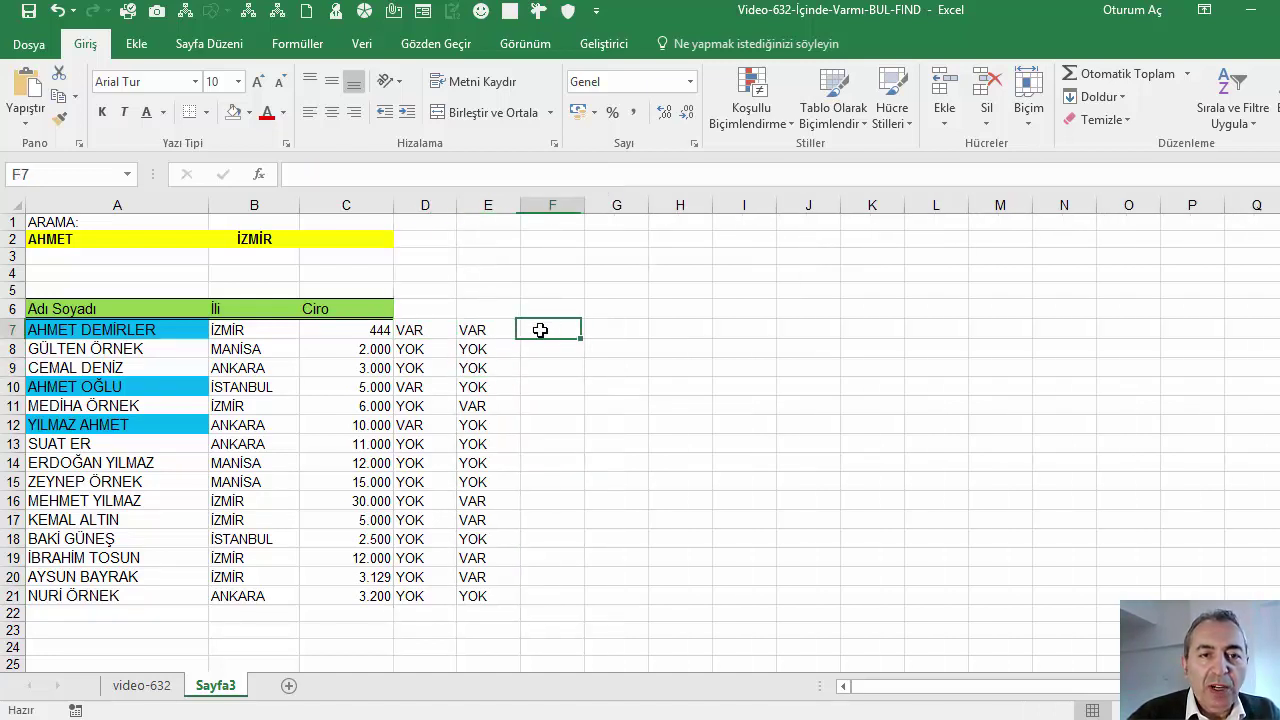
pyautogui.click(259, 175)
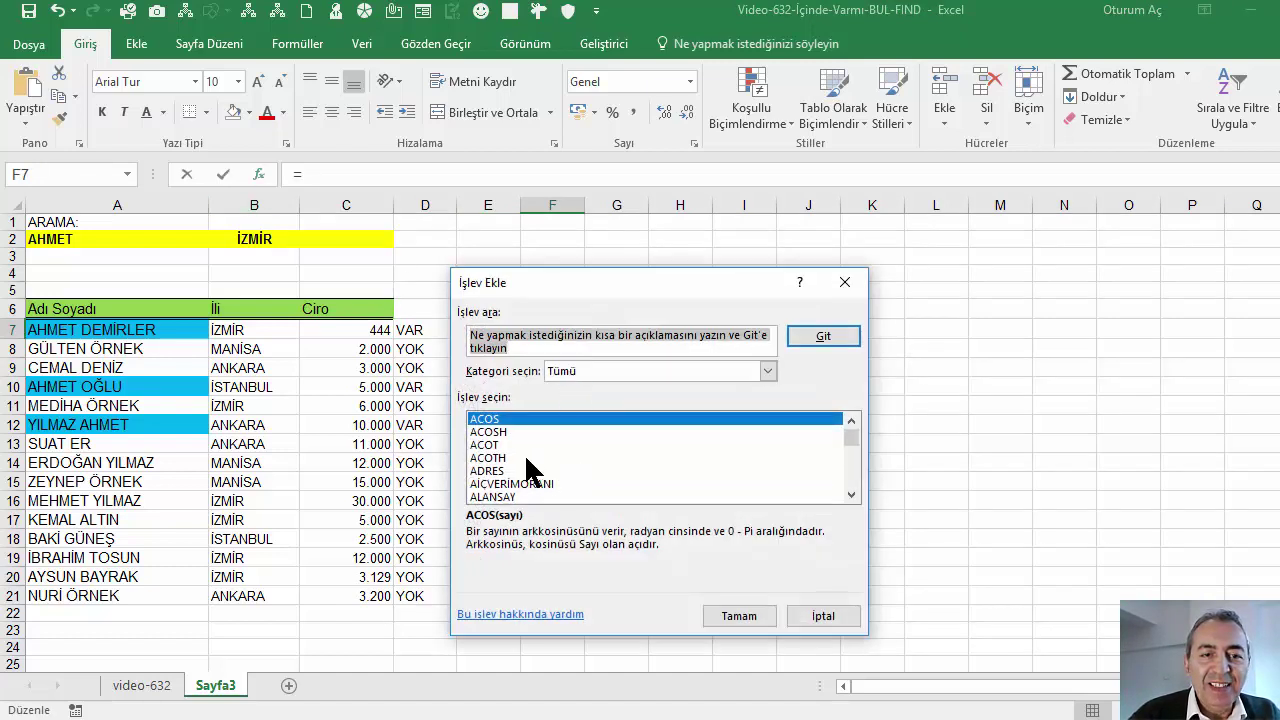
pyautogui.click(767, 371)
pyautogui.click(600, 385)
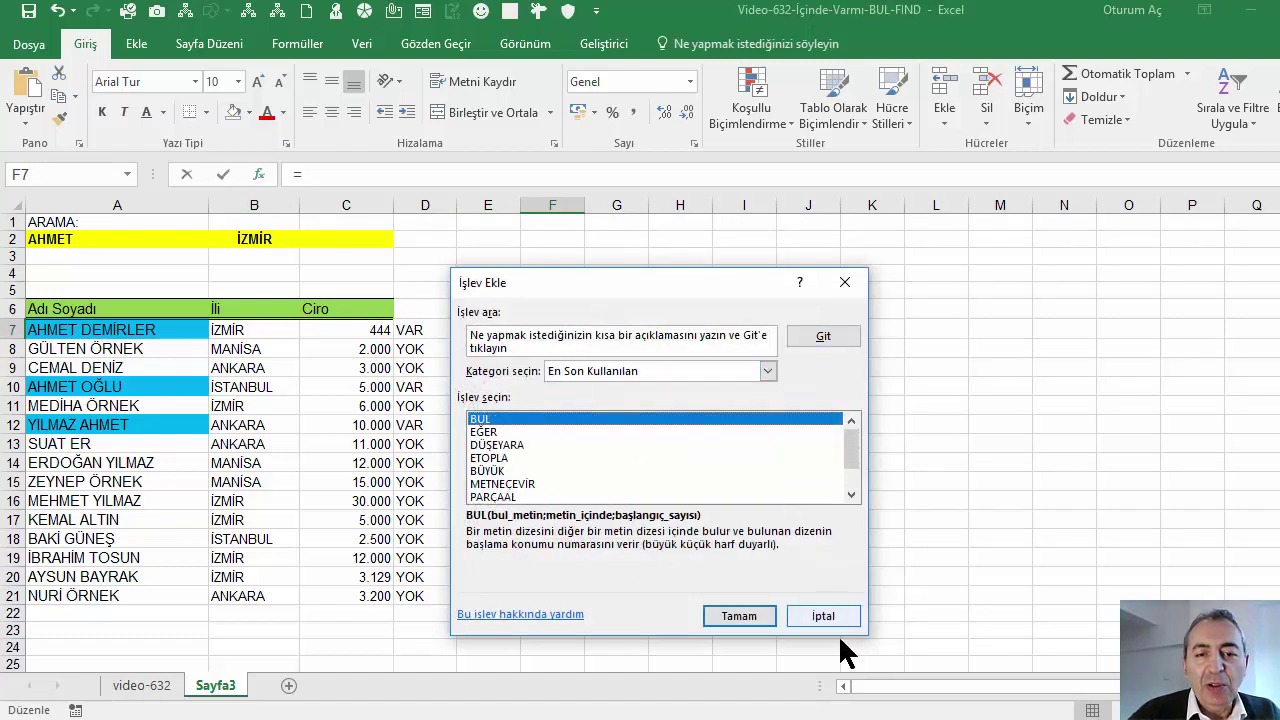
pyautogui.click(485, 432)
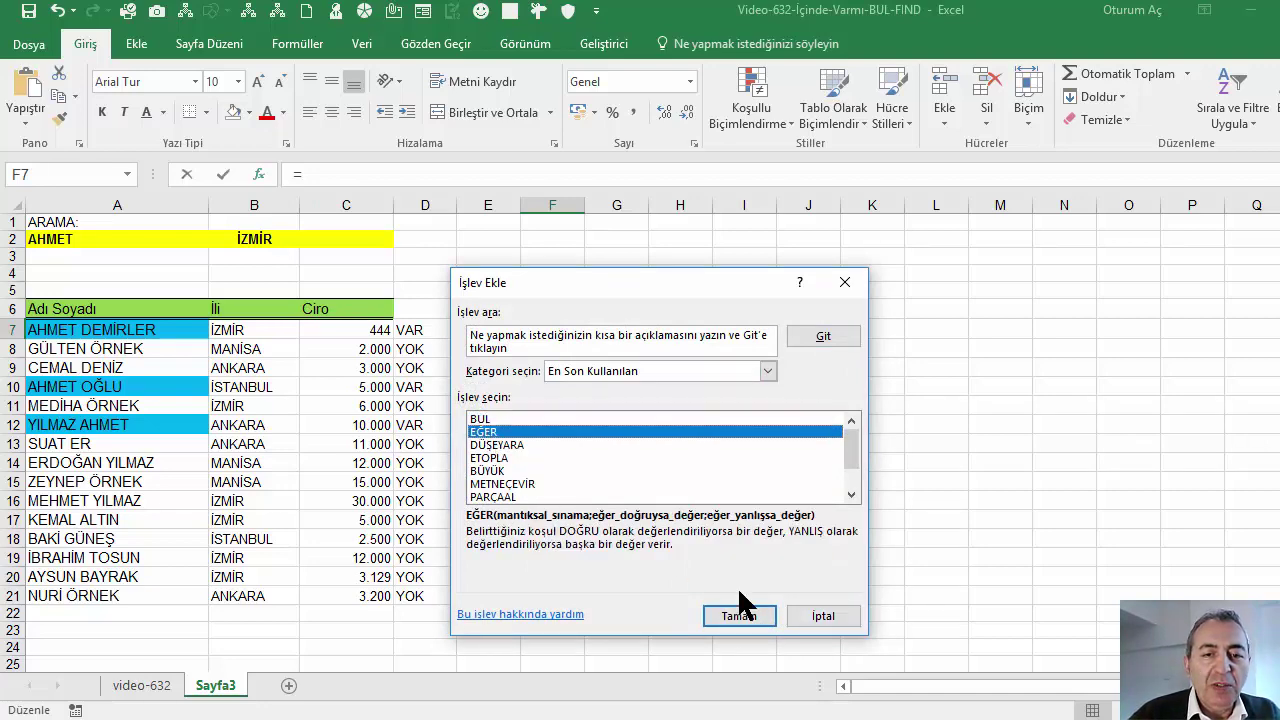
pyautogui.click(739, 610)
# Set D7 as the EĞER function's logical test.
pyautogui.moveTo(655, 315); pyautogui.dragTo(864, 318)
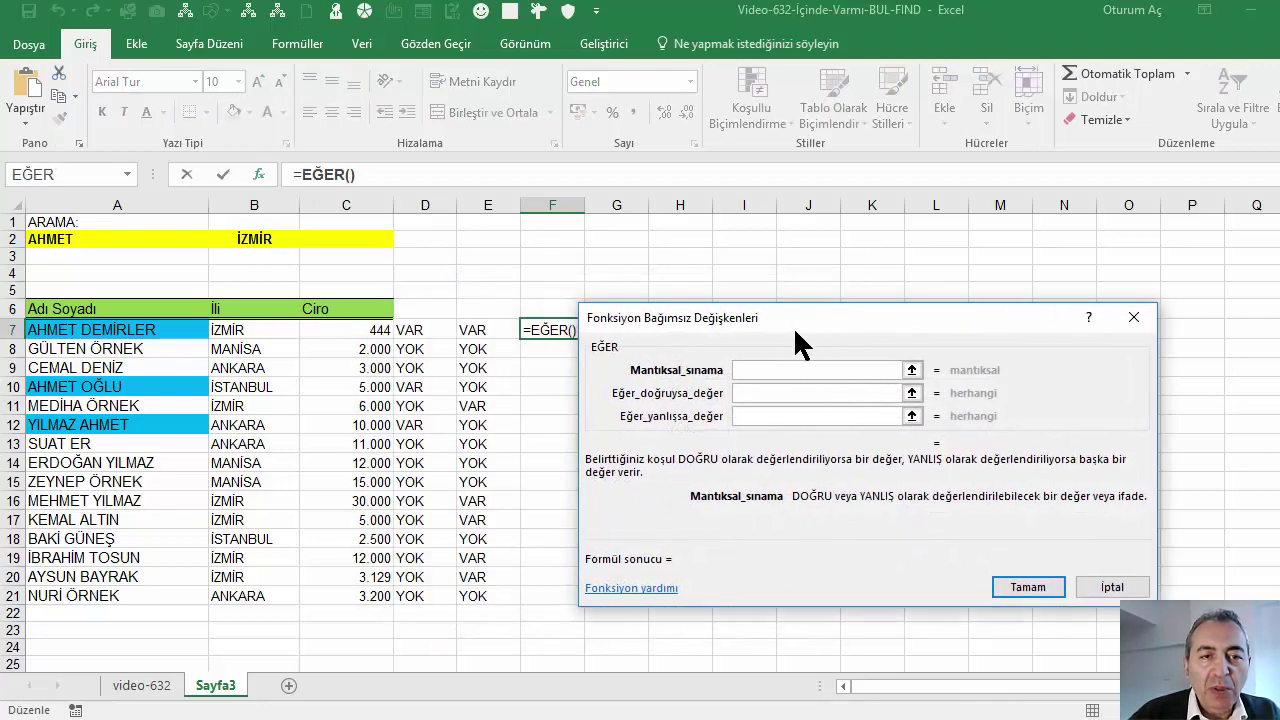
pyautogui.click(418, 325)
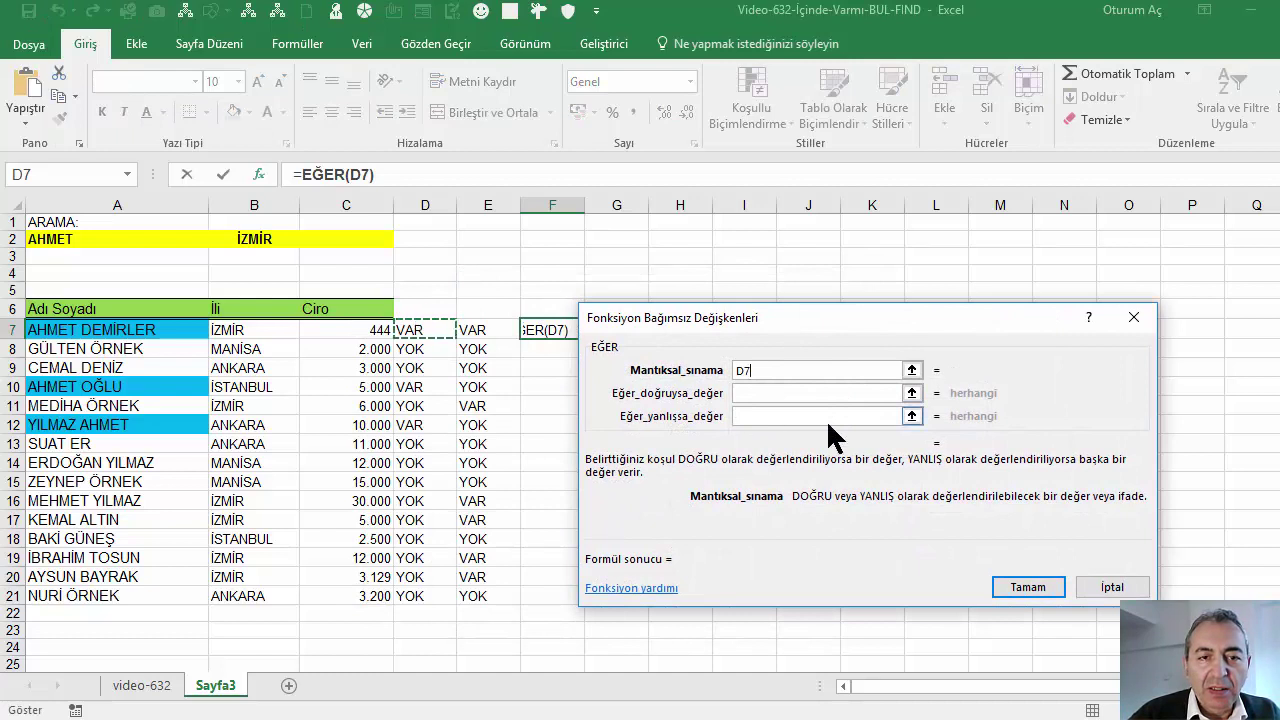
pyautogui.press('BackSpace')
pyautogui.press('BackSpace')
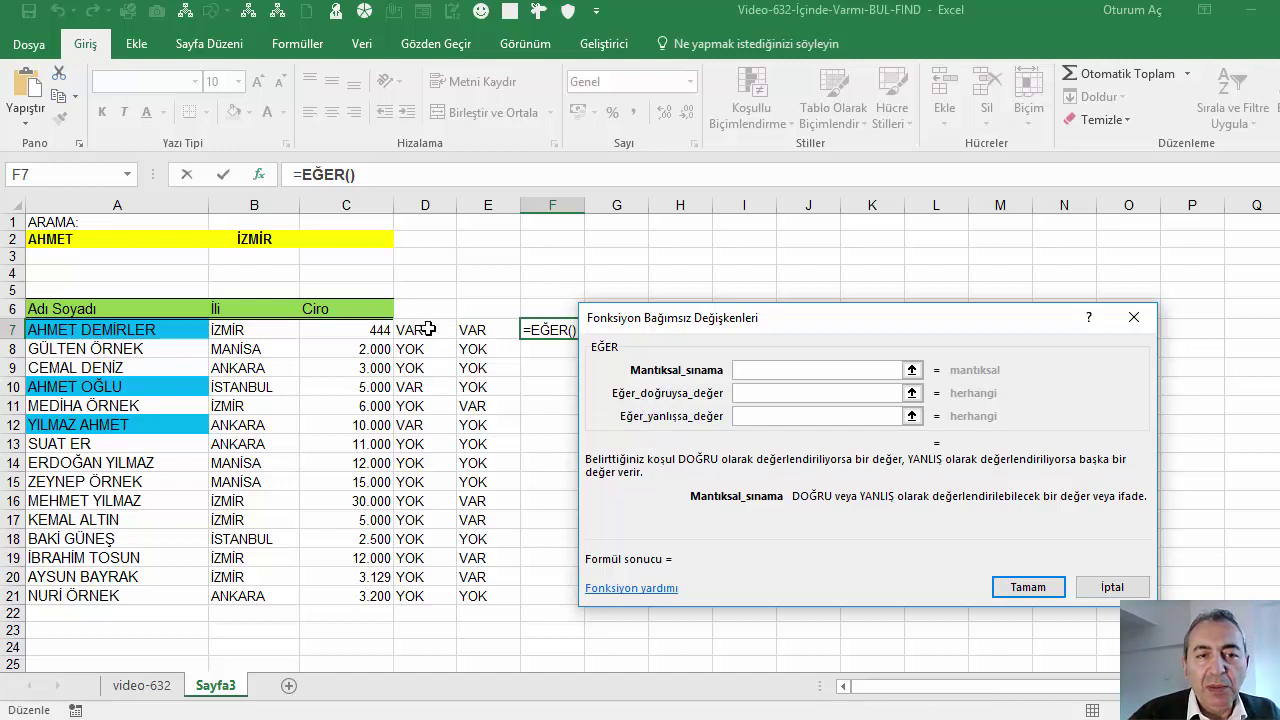
pyautogui.click(428, 329)
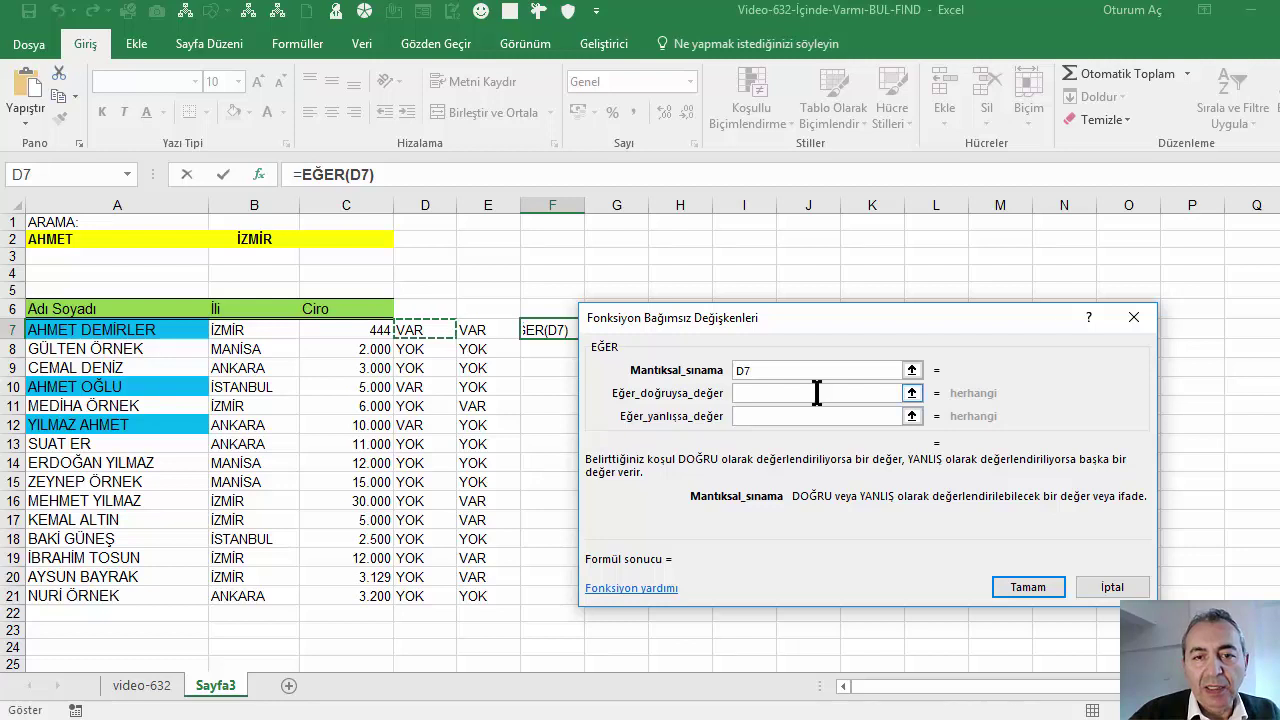
pyautogui.click(768, 368)
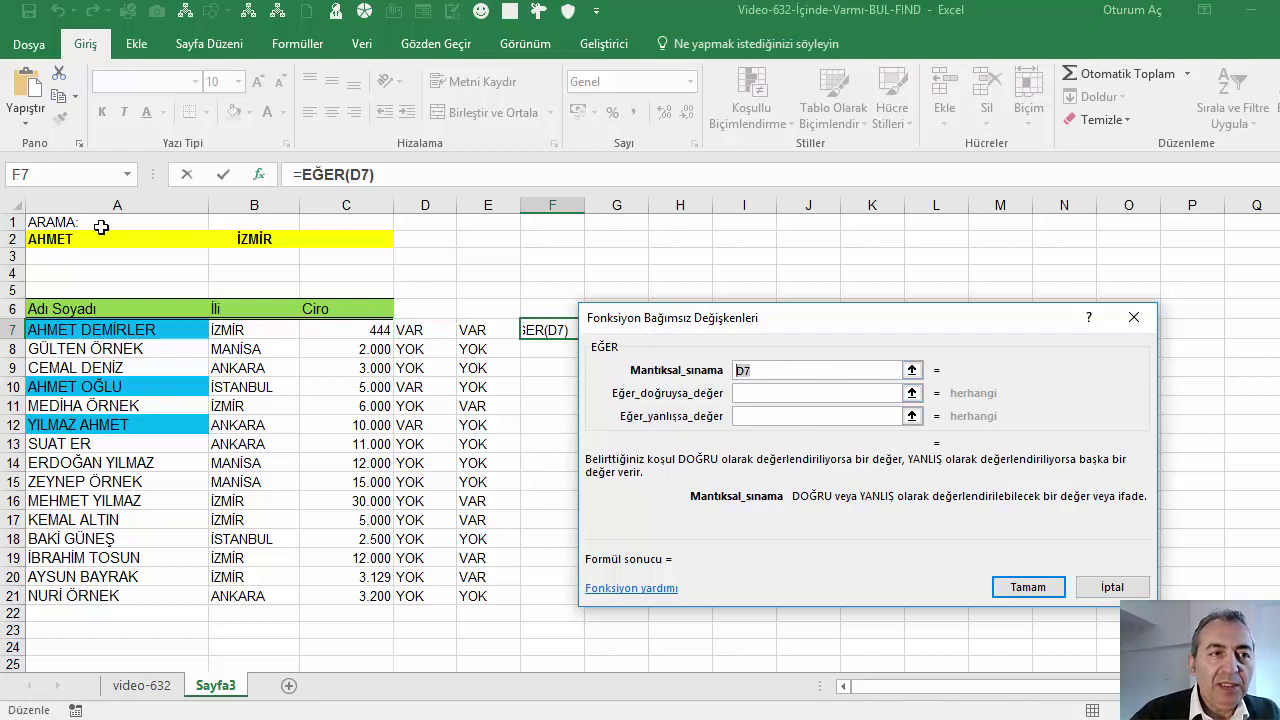
# Nest a VE (AND) function in F7's EĞER testing D7="VAR" and E7="VAR".
pyautogui.click(127, 174)
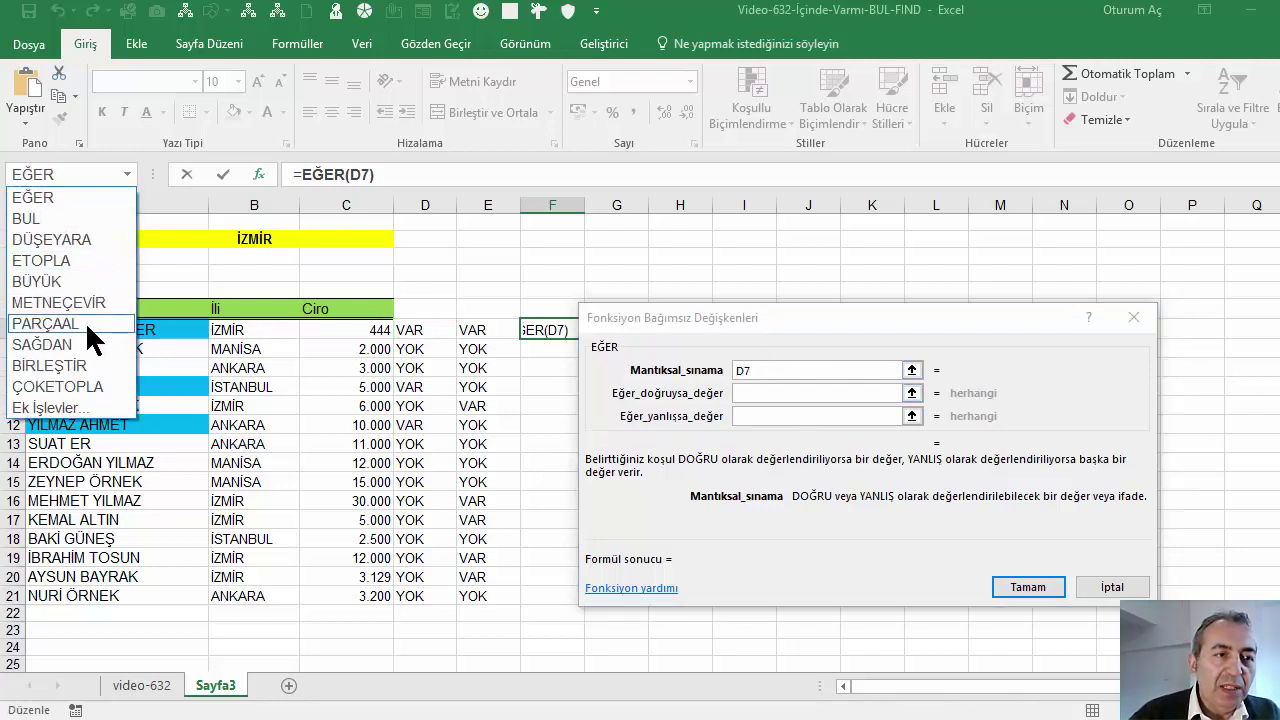
pyautogui.click(62, 410)
pyautogui.click(476, 432)
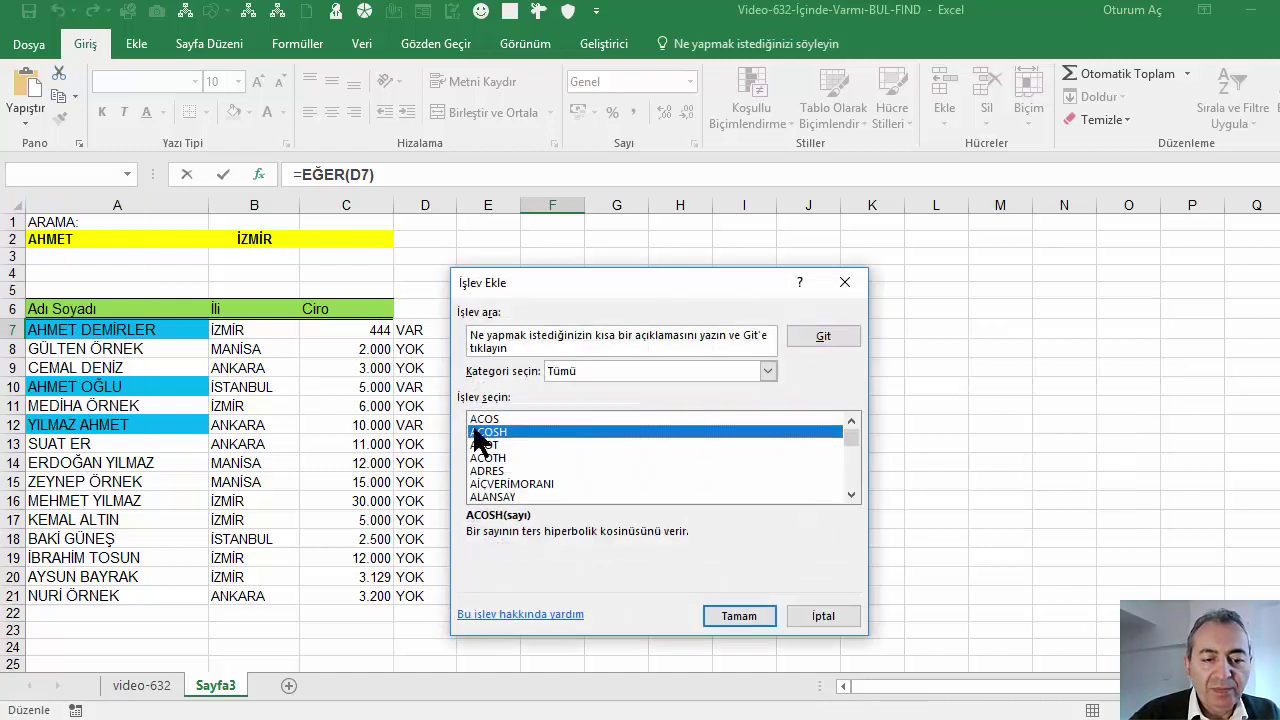
pyautogui.write('ve')
pyautogui.click(740, 616)
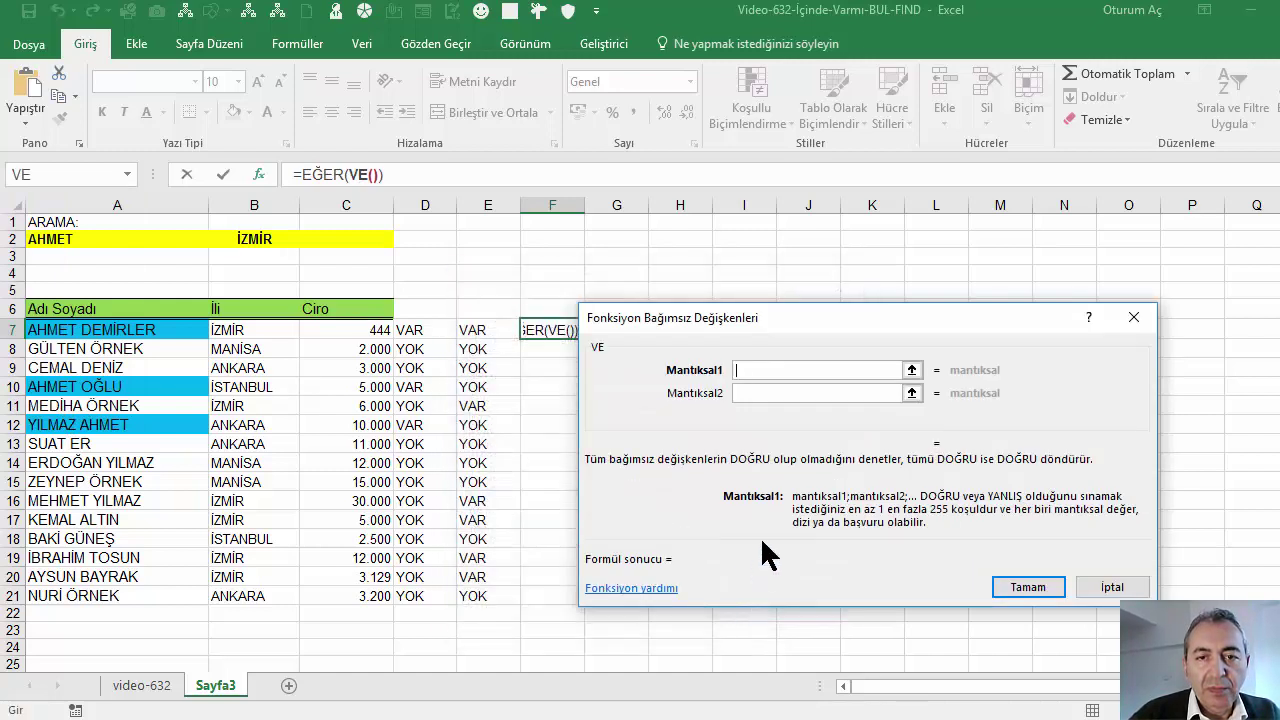
pyautogui.click(409, 330)
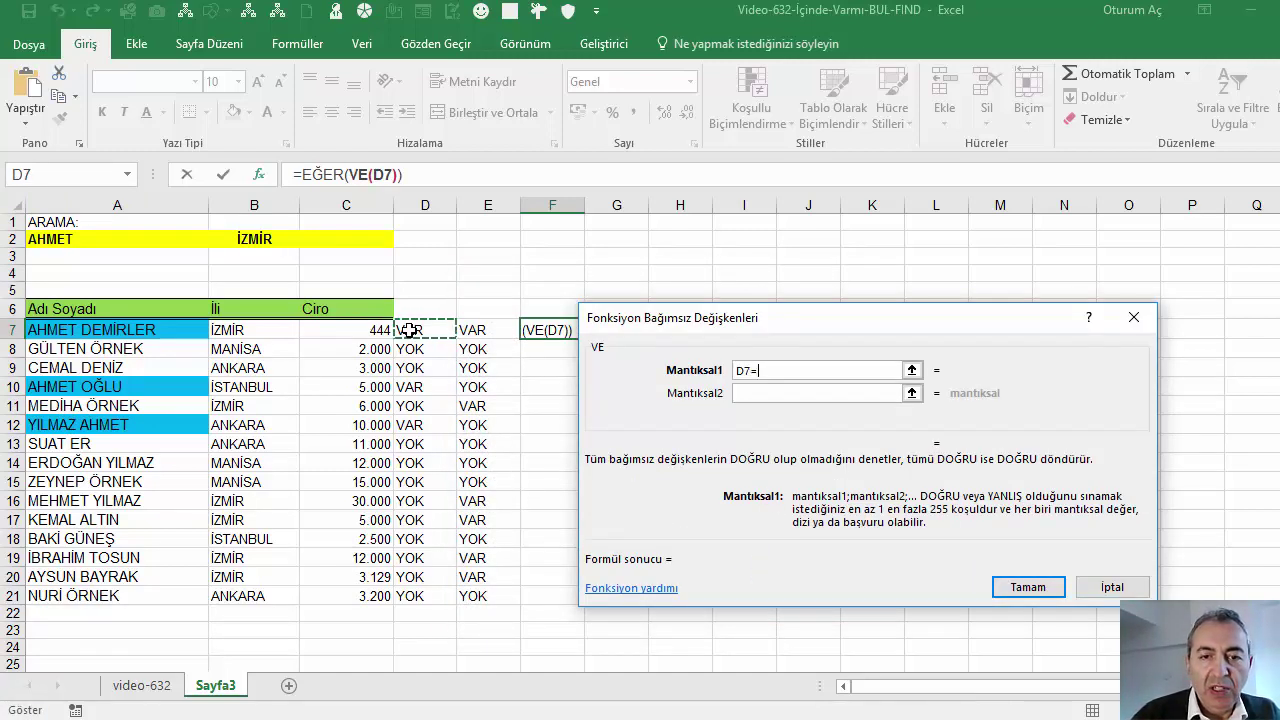
pyautogui.write('"VAR"')
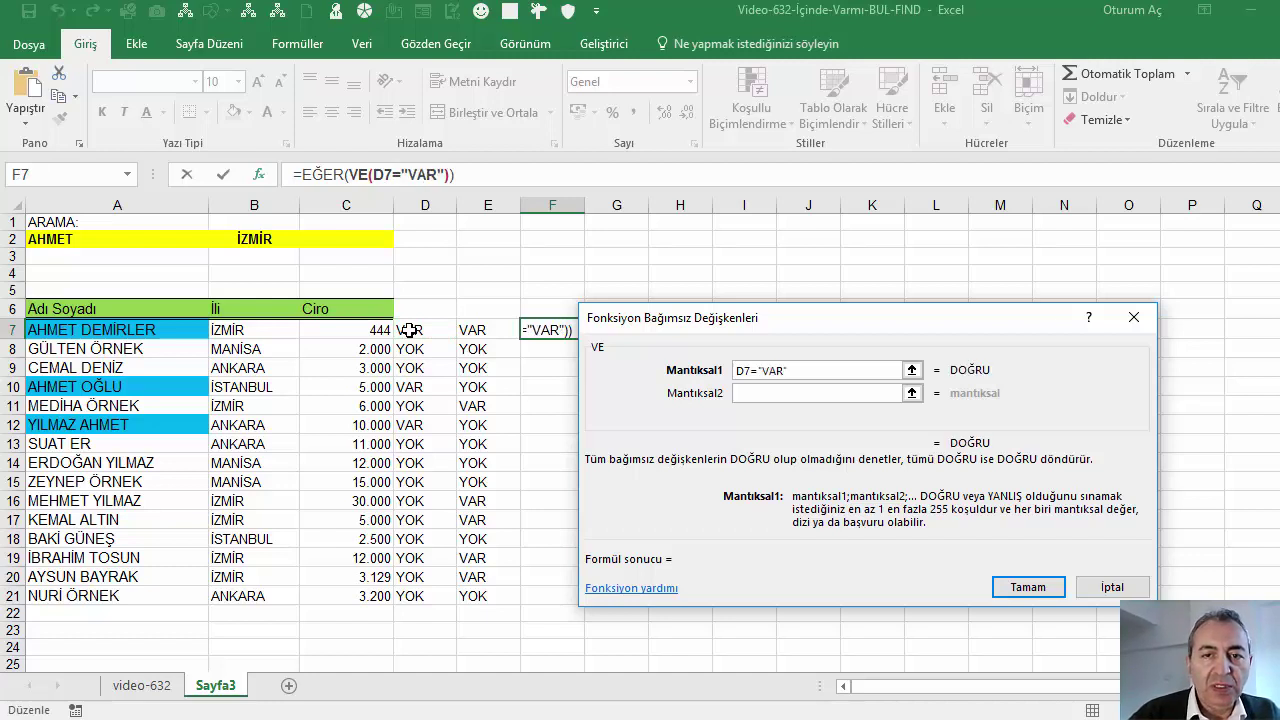
pyautogui.click(768, 393)
pyautogui.click(487, 331)
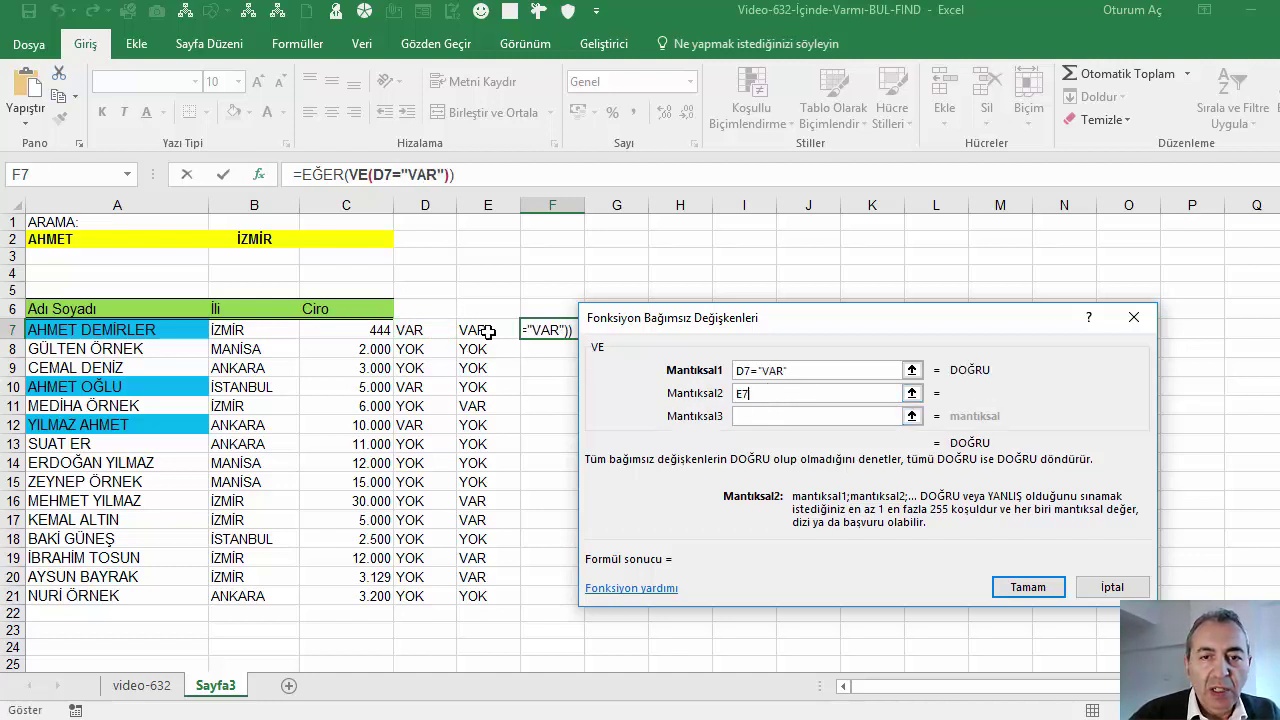
pyautogui.write('=')
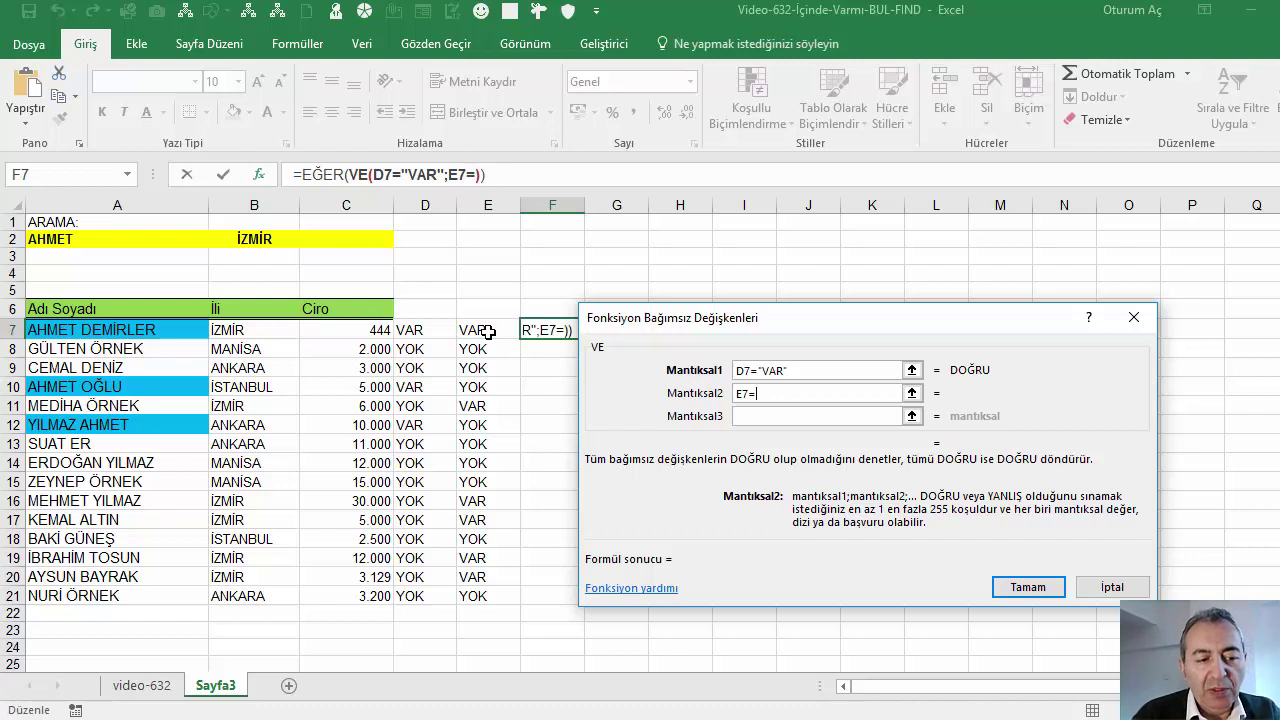
pyautogui.write('"')
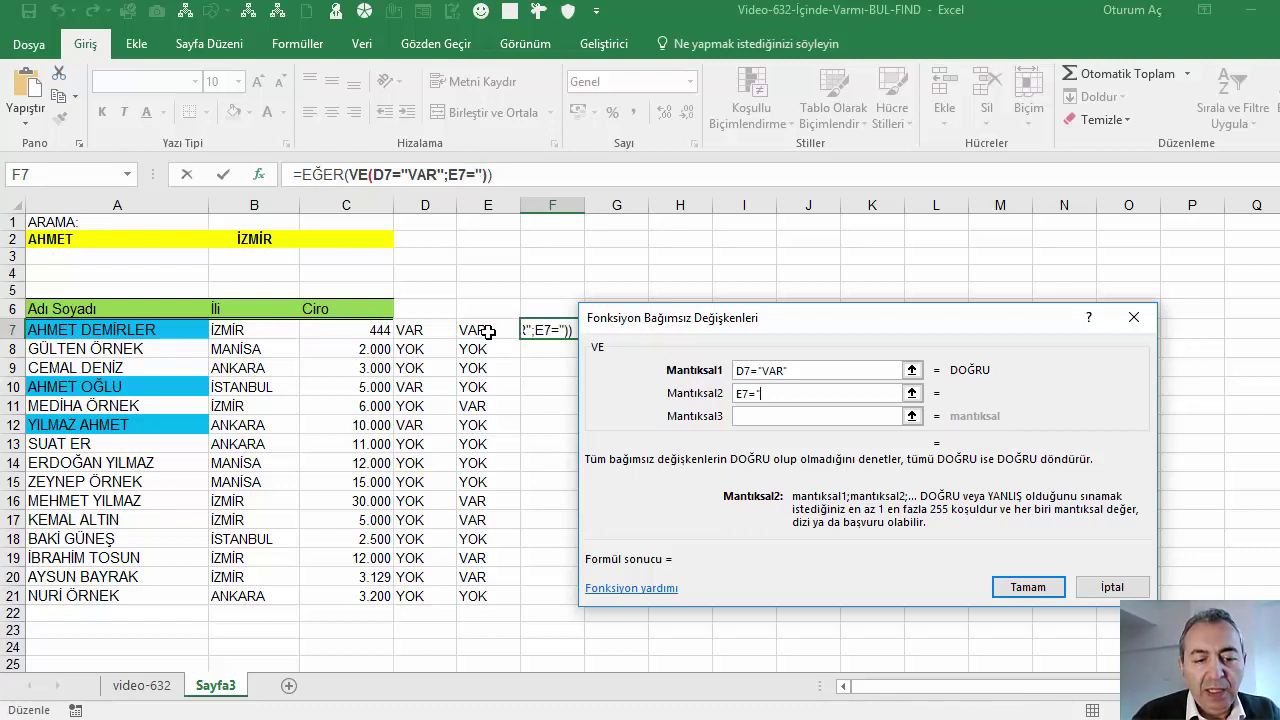
pyautogui.write('VAR"')
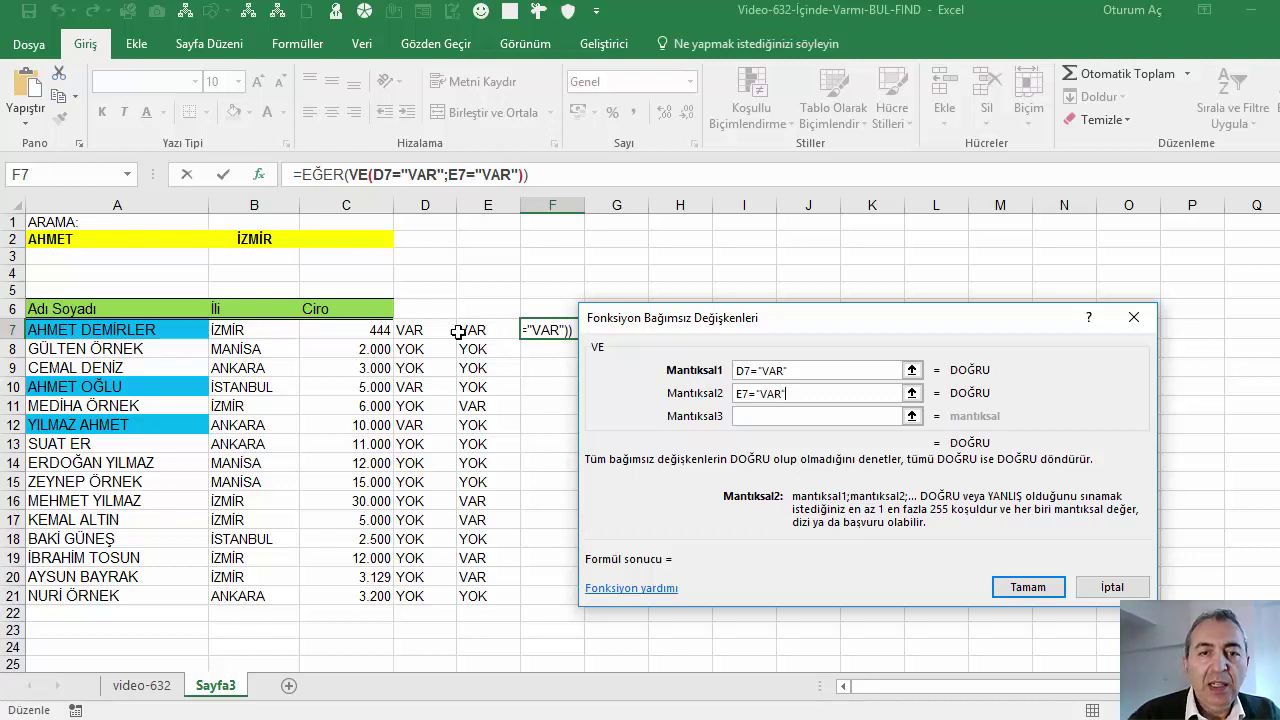
# Give the outer EĞER the results "VAR" and "YOK", then fill F7 down to F21.
pyautogui.click(321, 174)
pyautogui.click(757, 394)
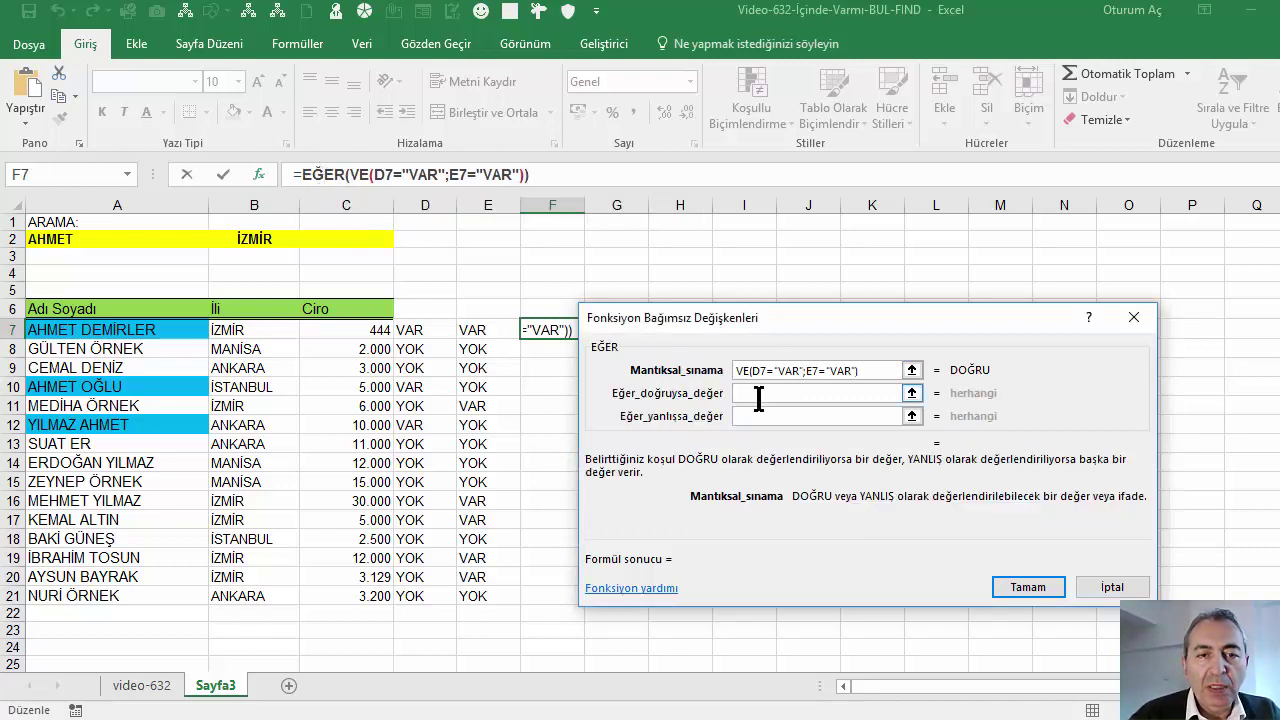
pyautogui.write('VAR')
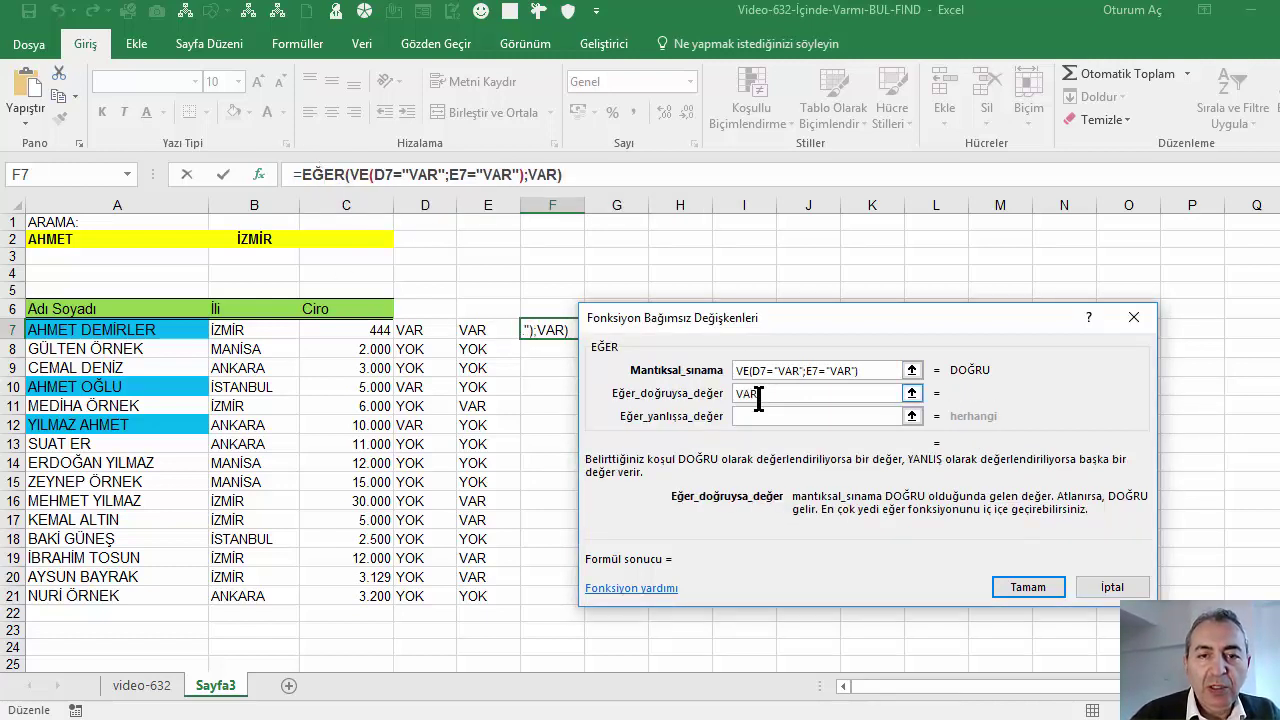
pyautogui.press('Tab')
pyautogui.write('YOK')
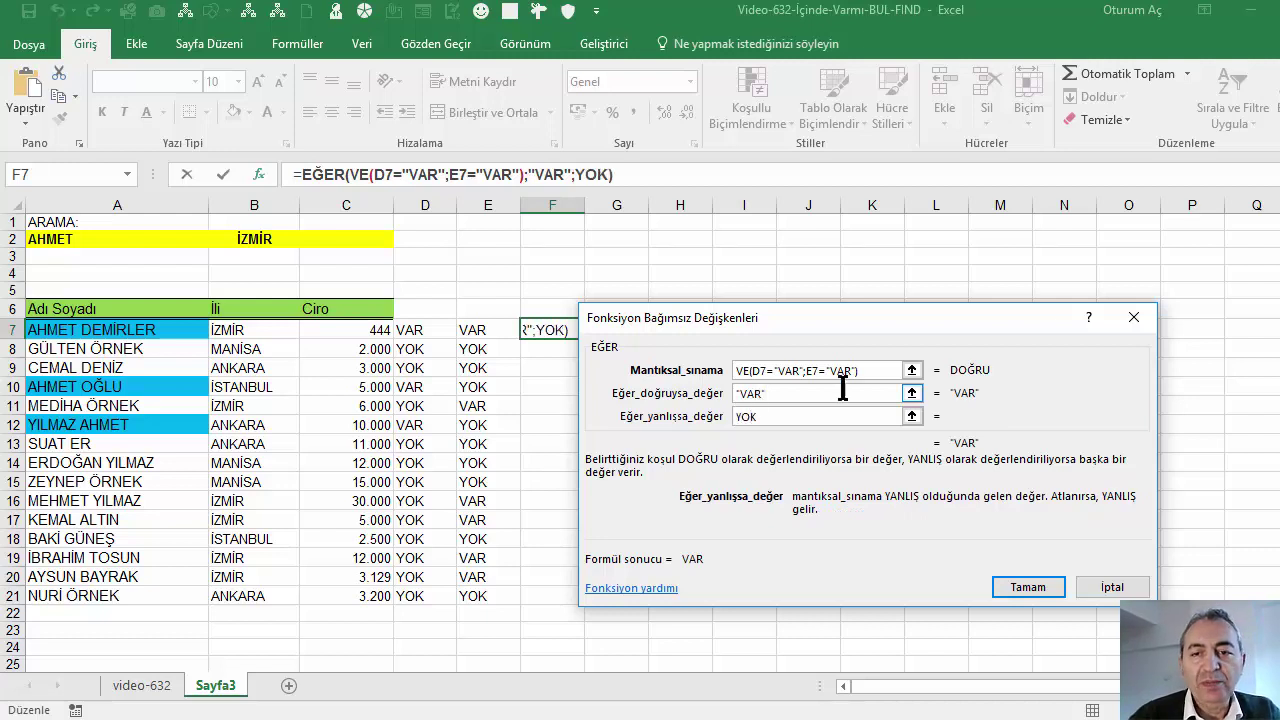
pyautogui.click(1050, 590)
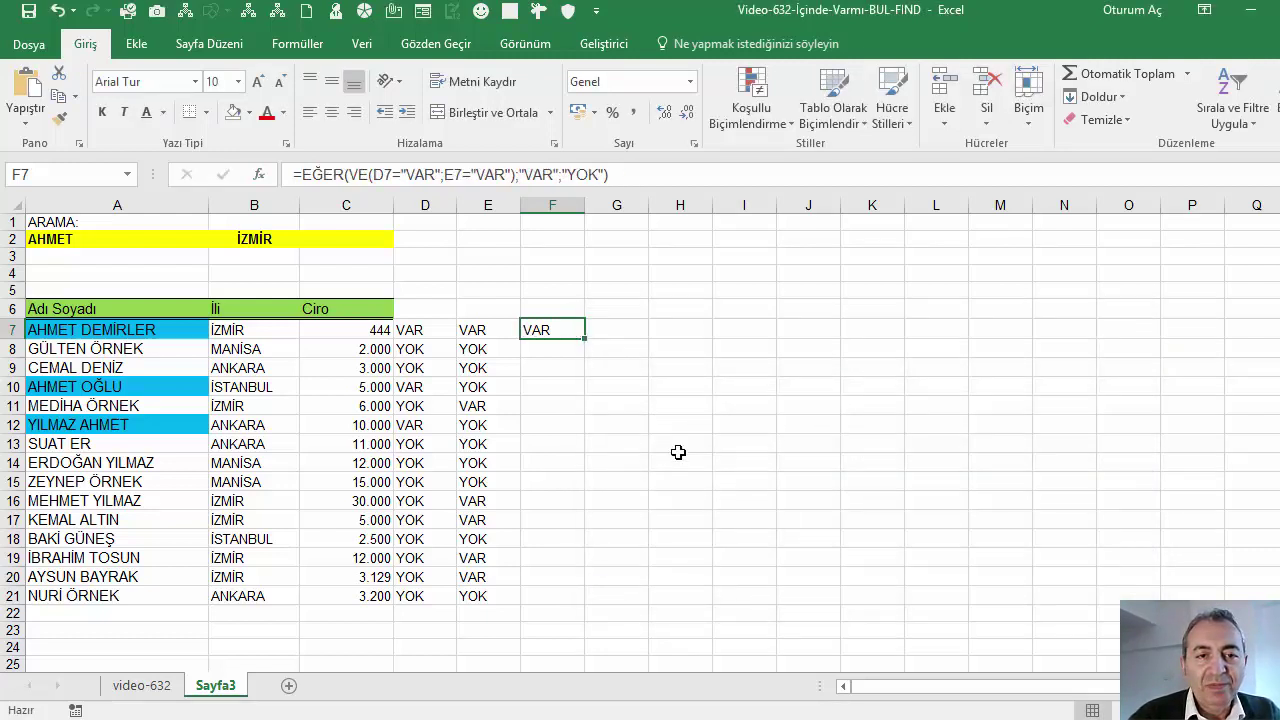
pyautogui.doubleClick(585, 341)
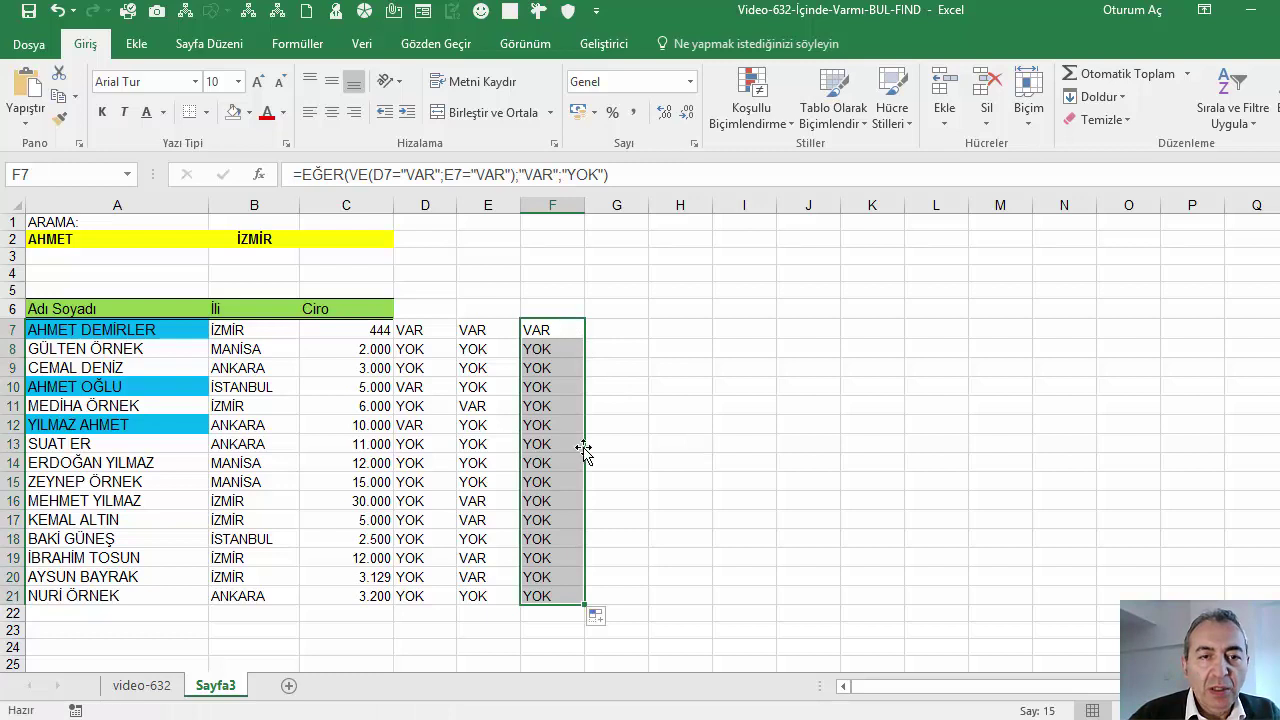
pyautogui.click(554, 404)
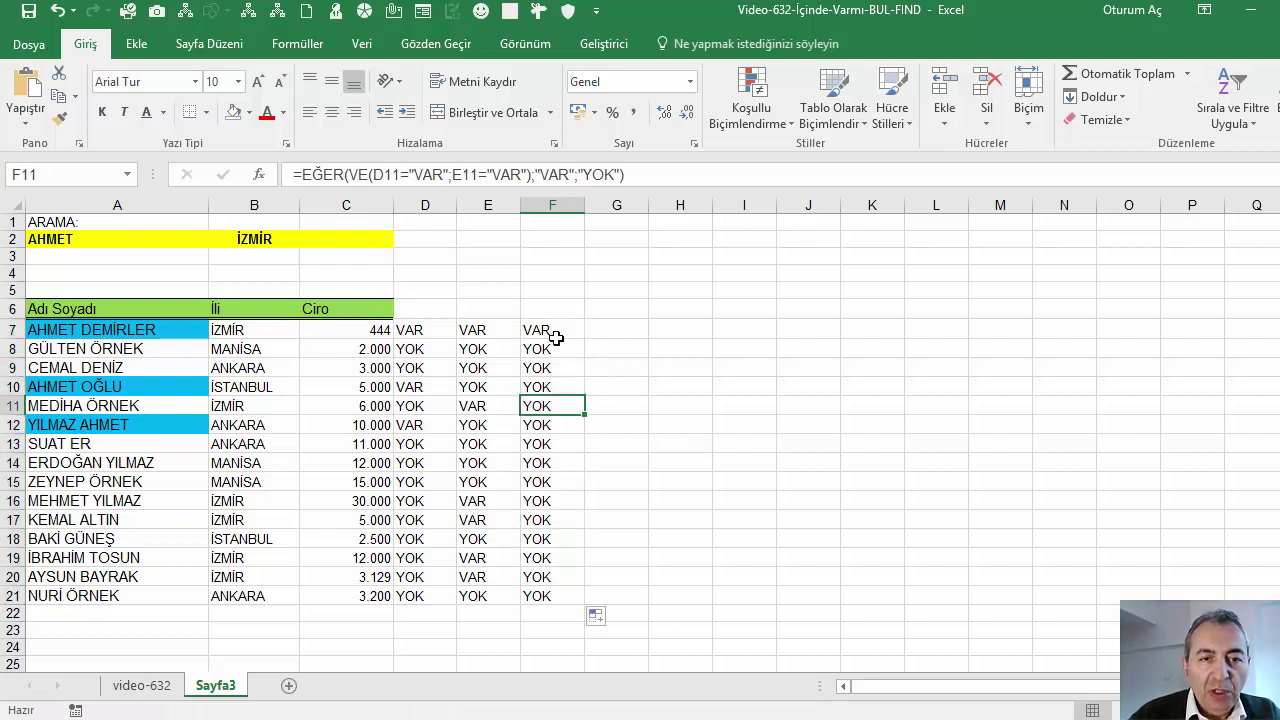
pyautogui.moveTo(556, 338); pyautogui.dragTo(556, 598)
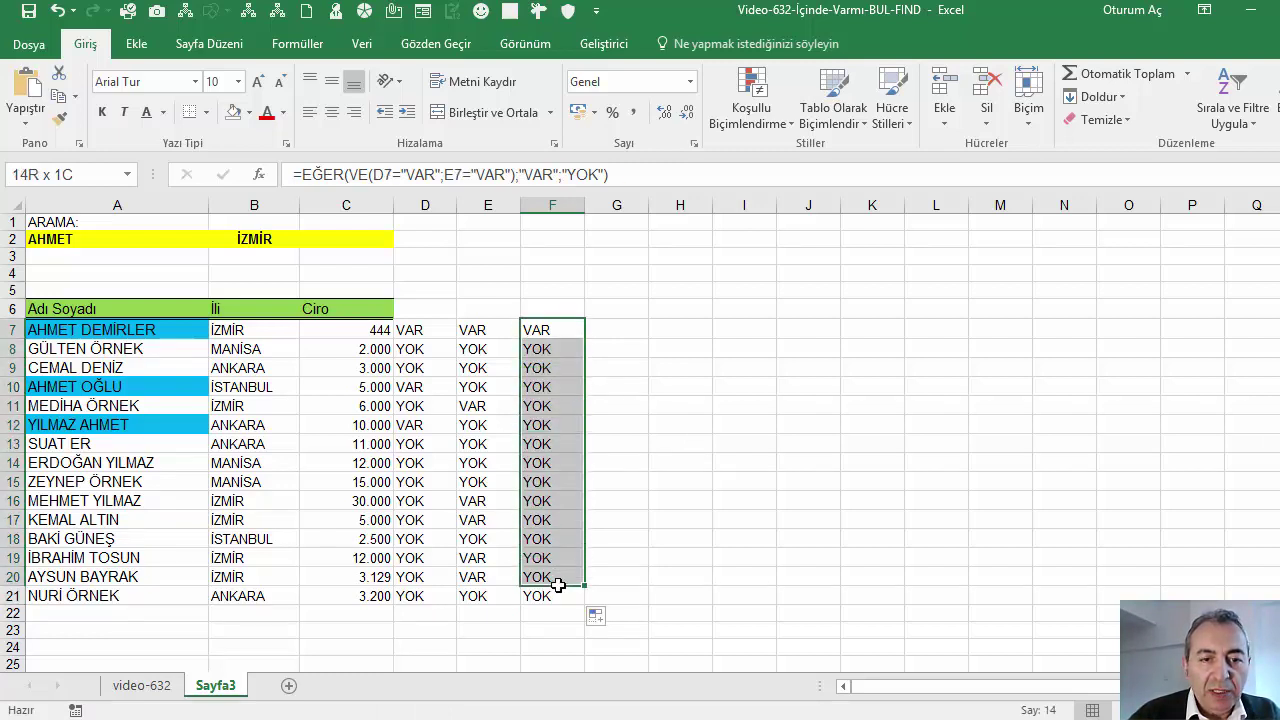
# Add an Equal To conditional format on F7:F21 giving VAR cells a custom light blue fill.
pyautogui.click(788, 125)
pyautogui.moveTo(797, 154)
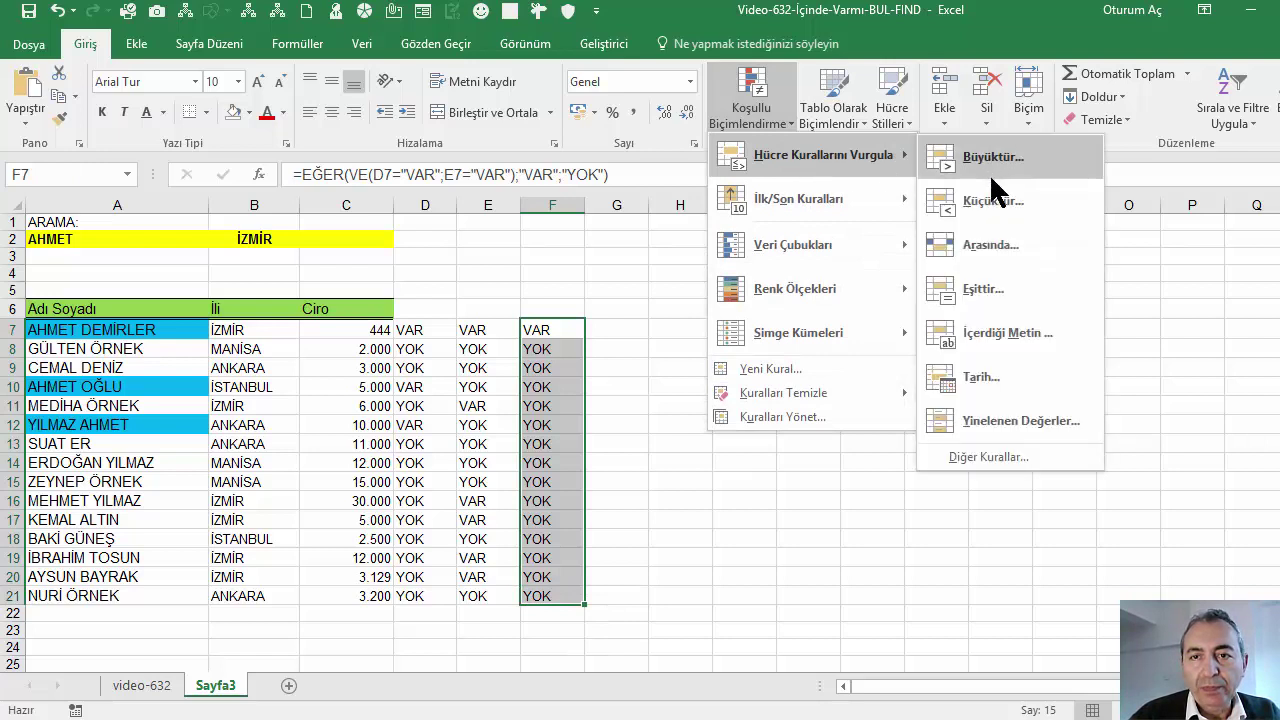
pyautogui.click(995, 288)
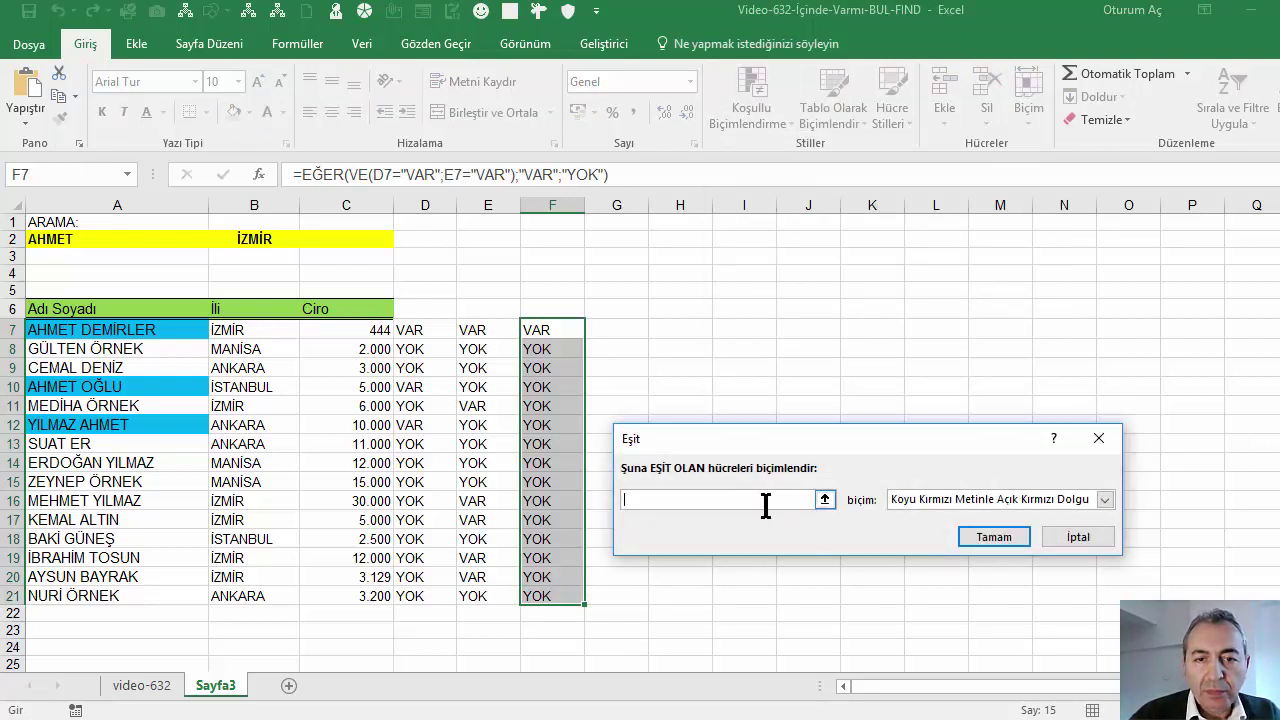
pyautogui.write('VAR')
pyautogui.click(930, 500)
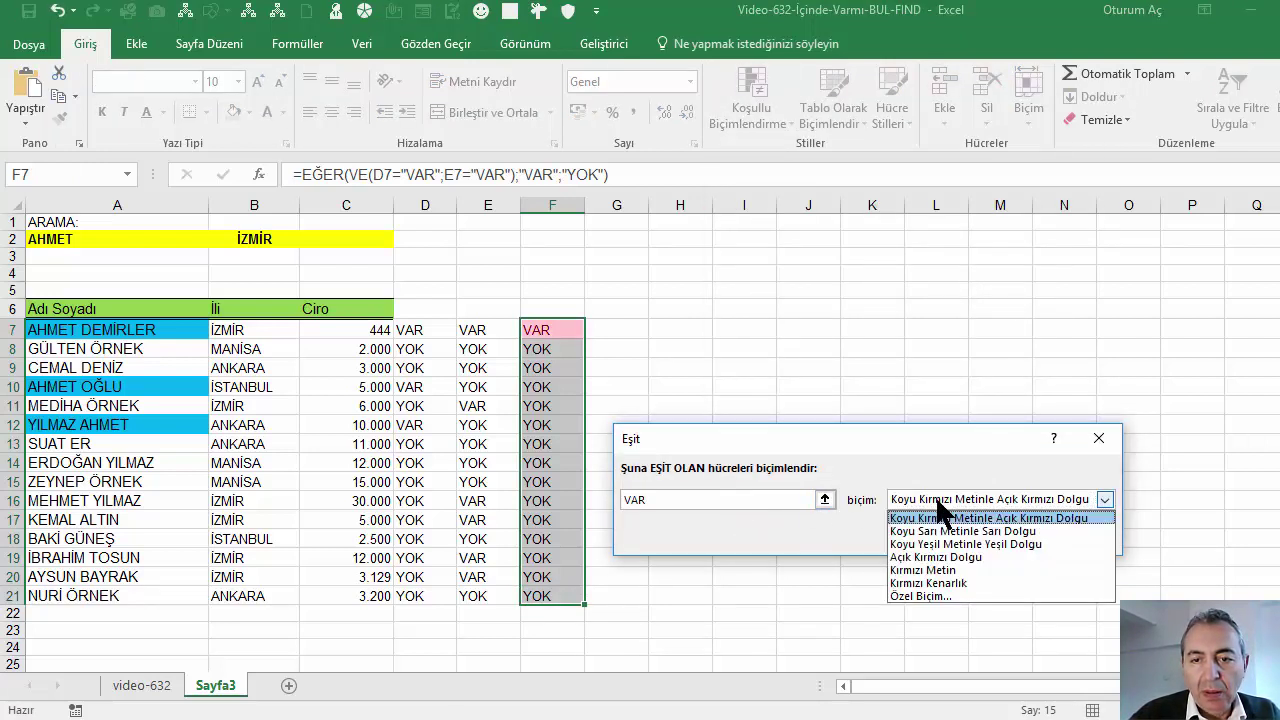
pyautogui.click(940, 596)
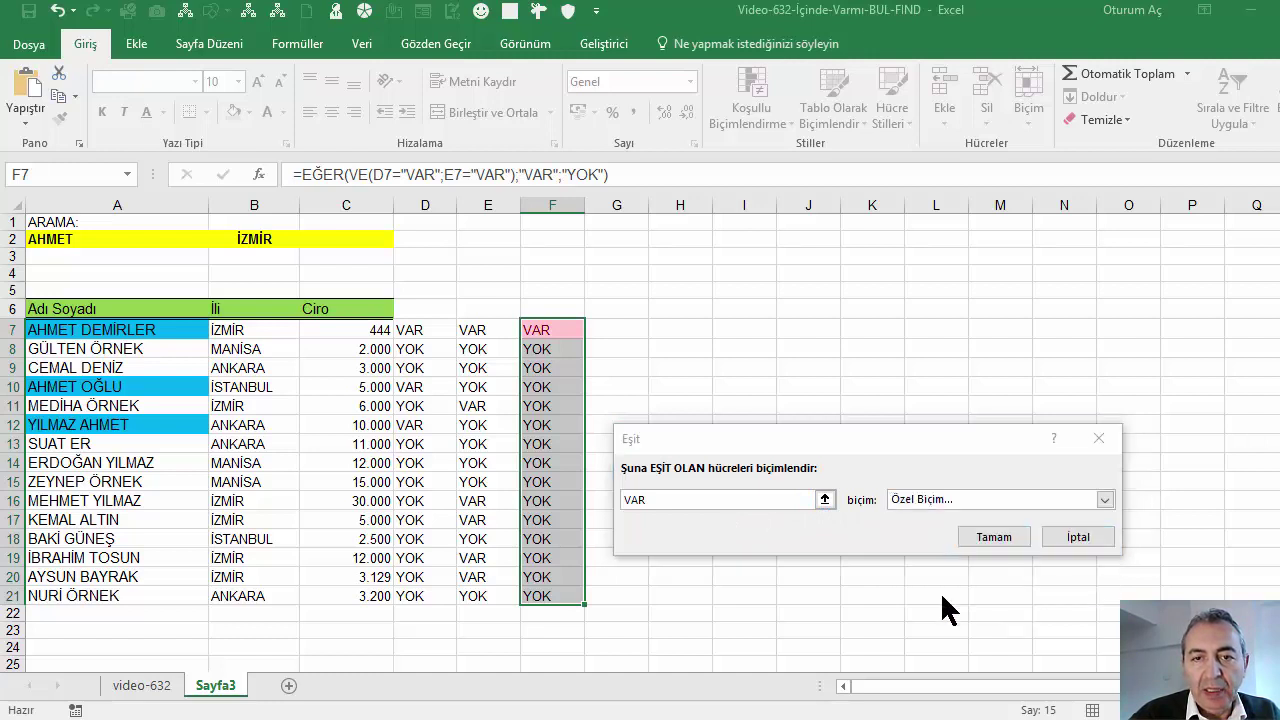
pyautogui.click(824, 255)
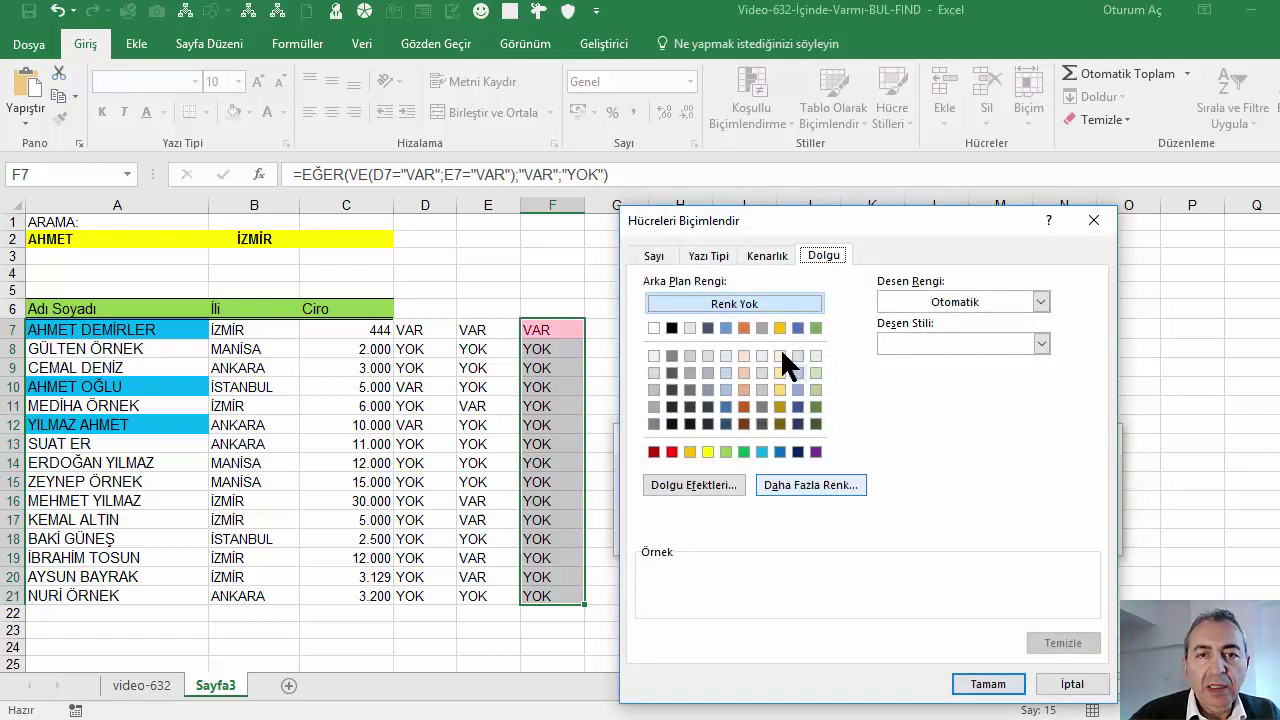
pyautogui.click(762, 452)
pyautogui.click(987, 684)
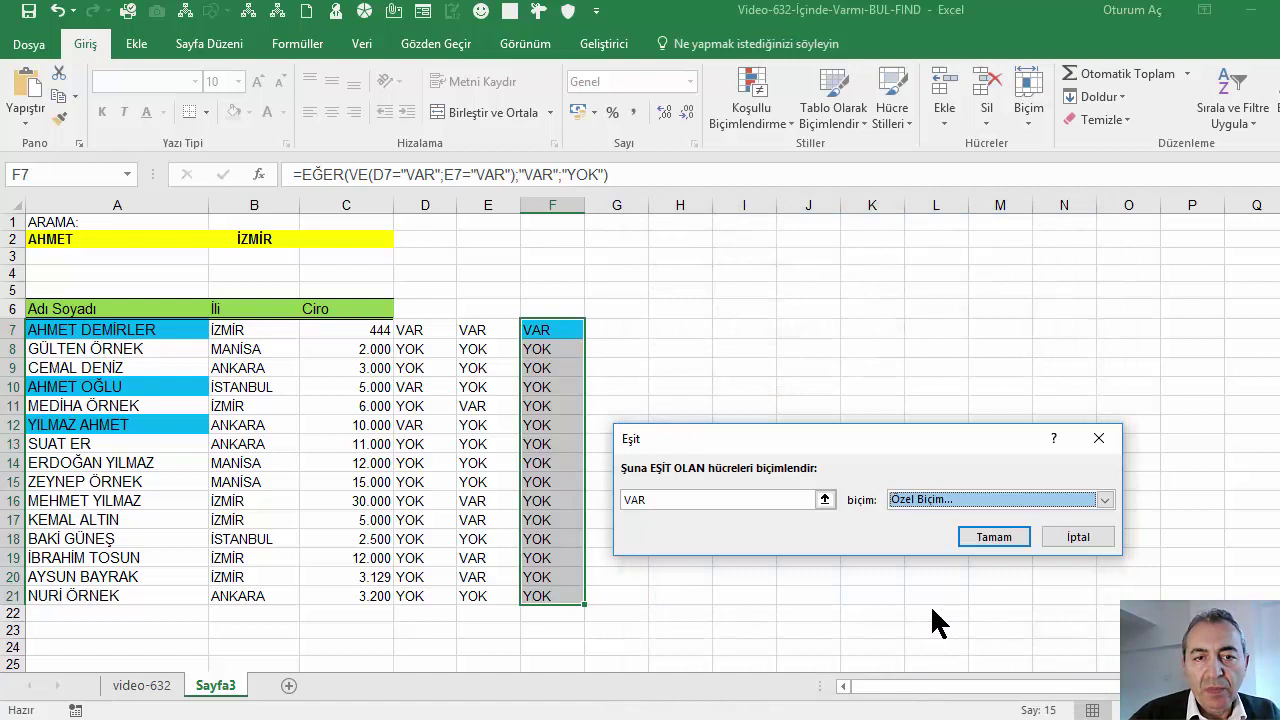
pyautogui.click(972, 532)
pyautogui.click(548, 387)
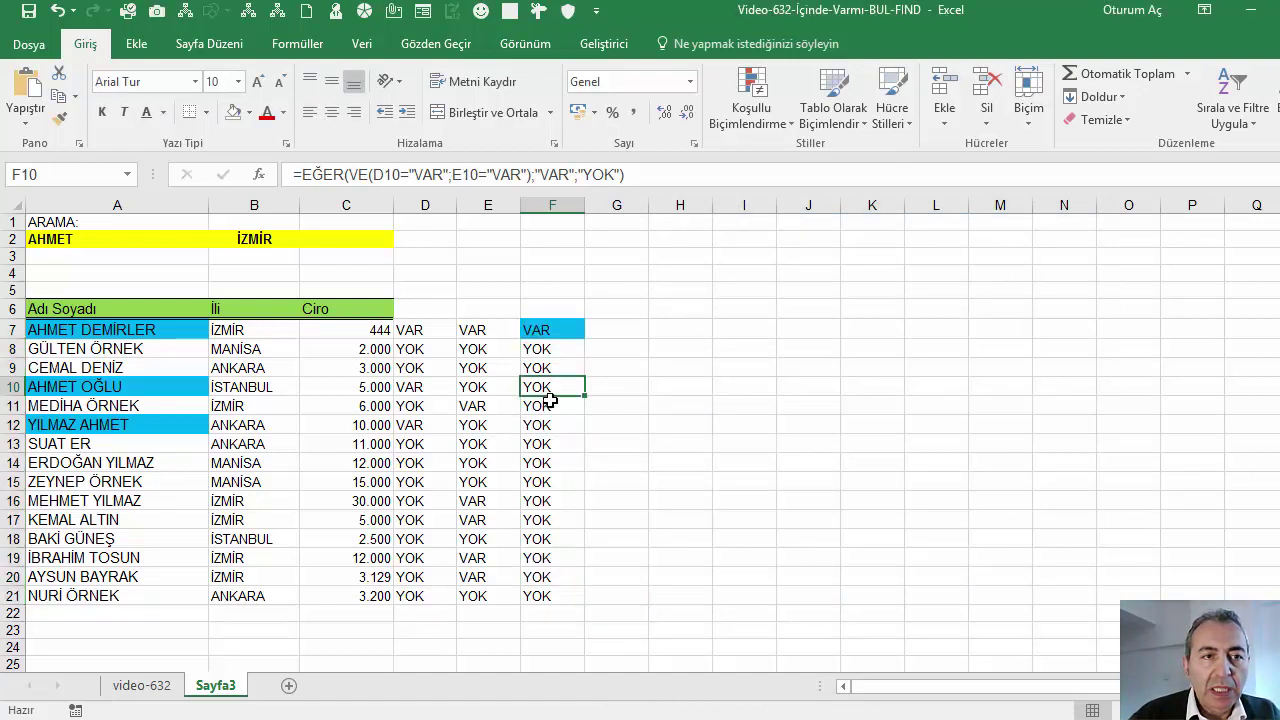
pyautogui.press('Down')
pyautogui.press('Down')
pyautogui.press('Down')
pyautogui.press('Down')
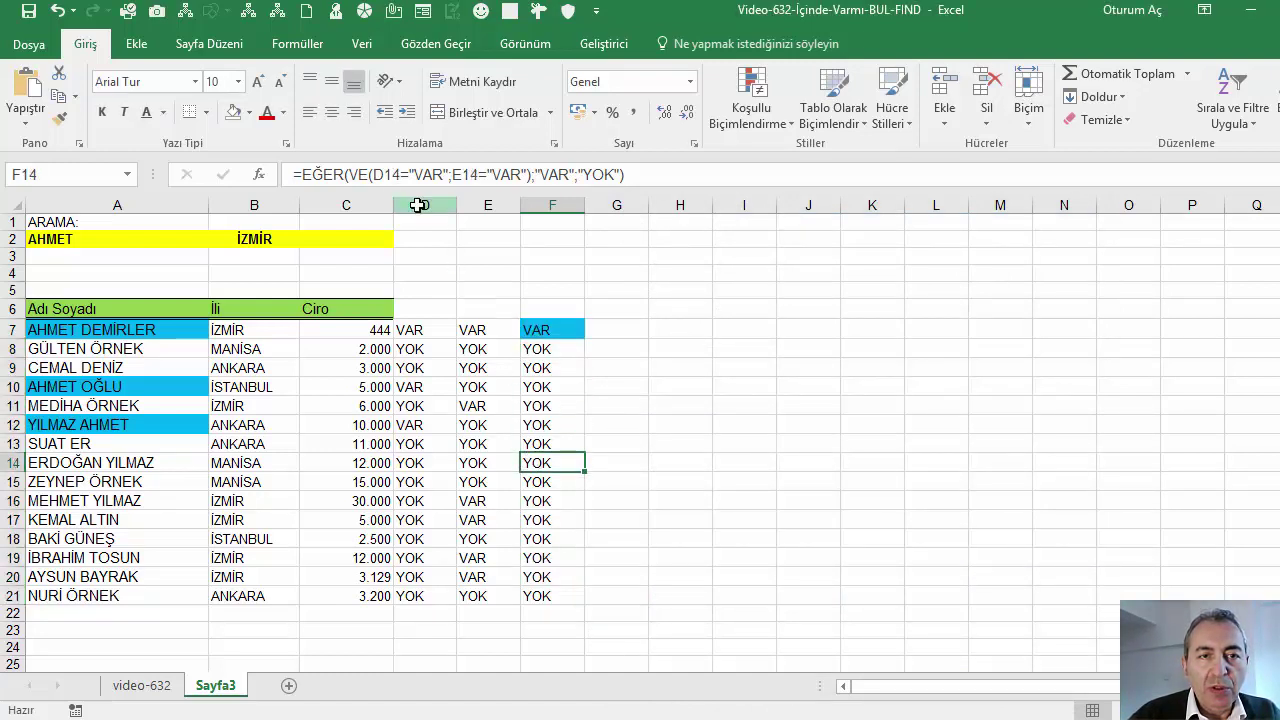
# Hide helper columns D and E, then select F7 to view its formula.
pyautogui.moveTo(425, 205); pyautogui.dragTo(484, 205)
pyautogui.rightClick(481, 204)
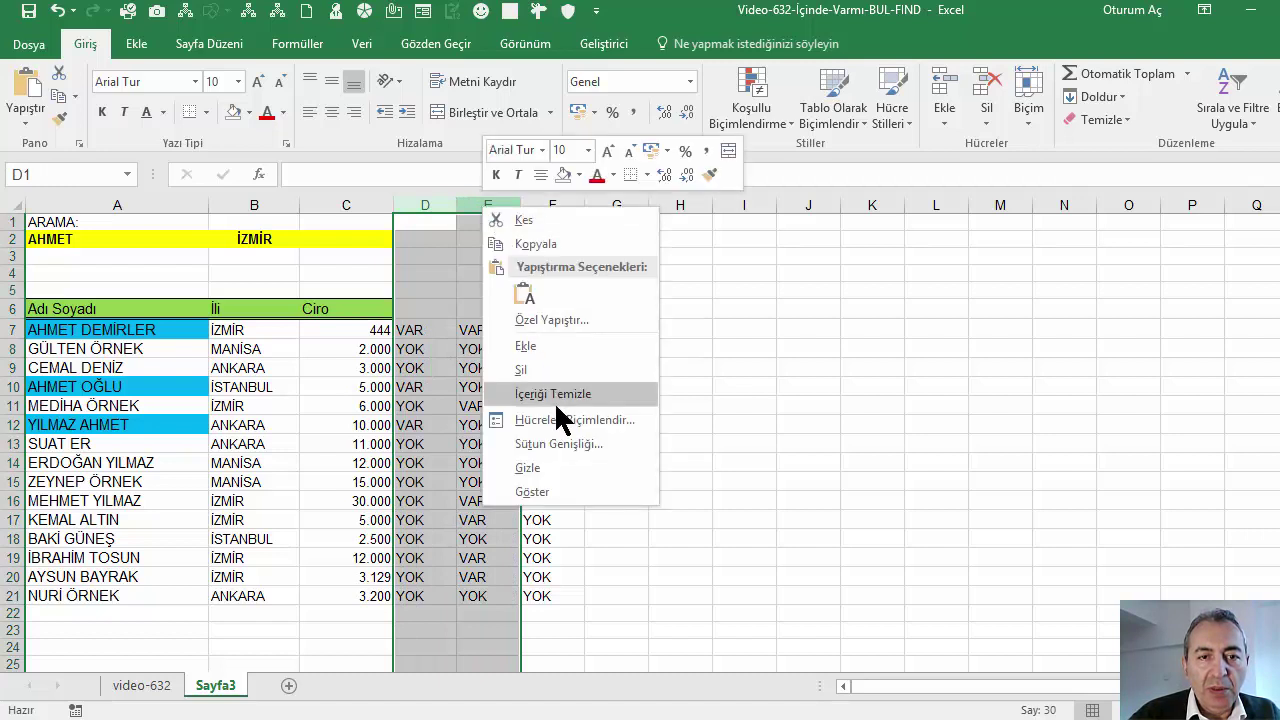
pyautogui.click(560, 467)
pyautogui.click(412, 404)
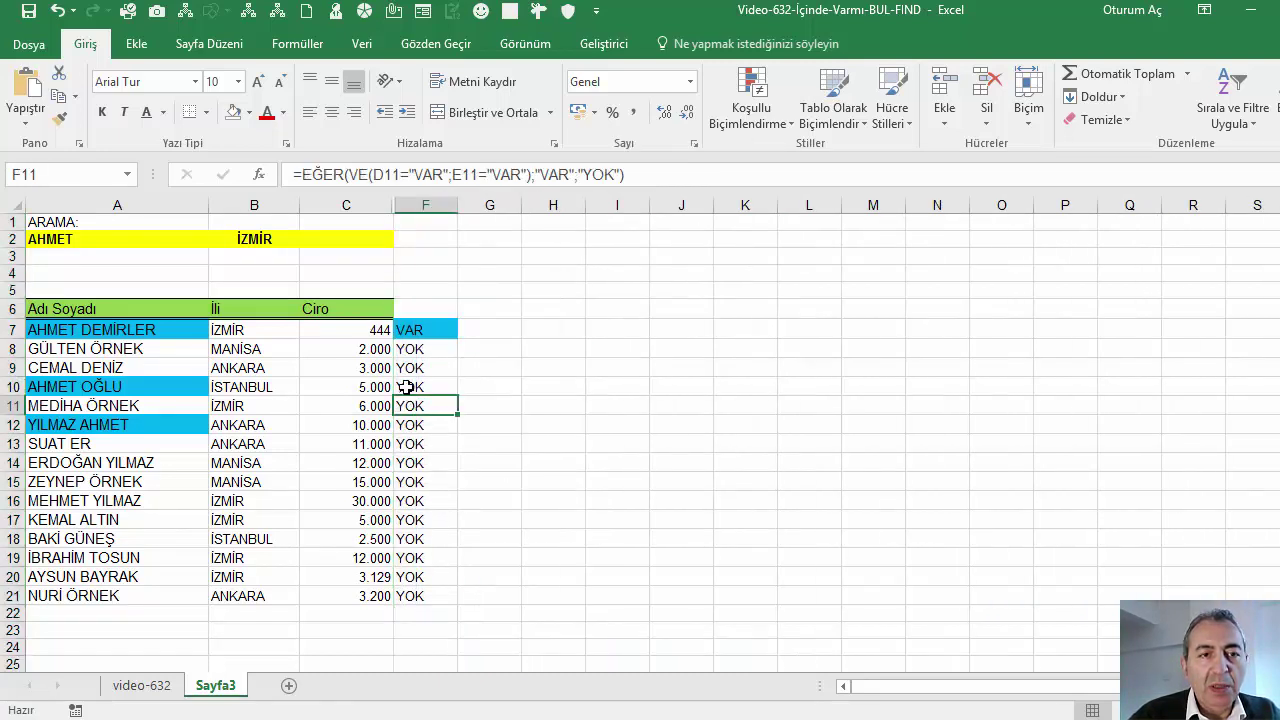
pyautogui.press('Up')
pyautogui.press('Up')
pyautogui.press('Up')
pyautogui.click(155, 242)
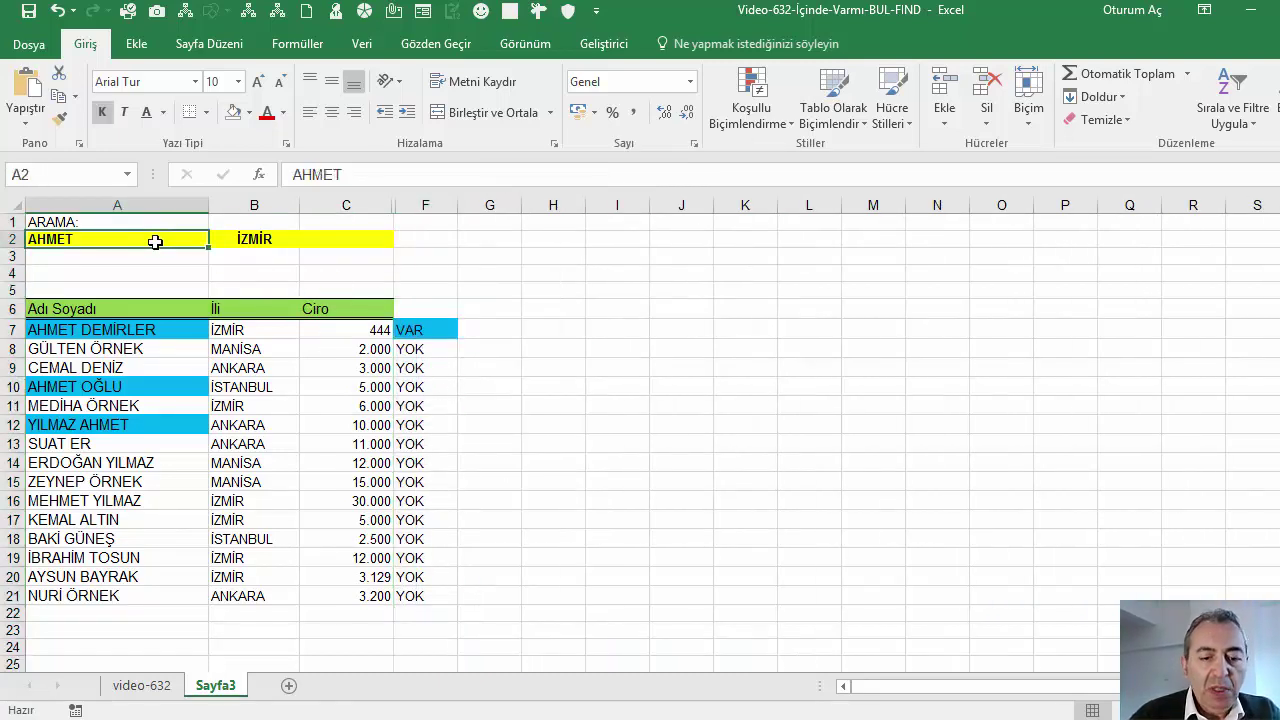
pyautogui.write('ALİ')
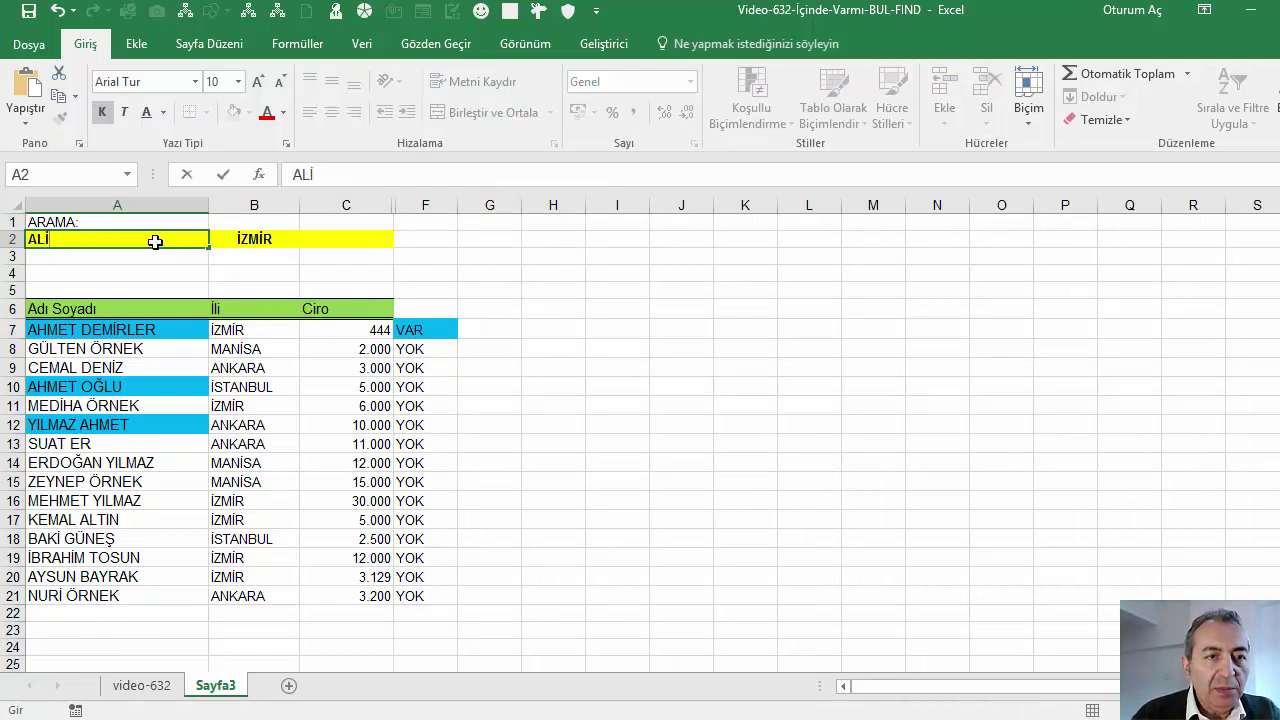
pyautogui.press('Return')
pyautogui.click(155, 242)
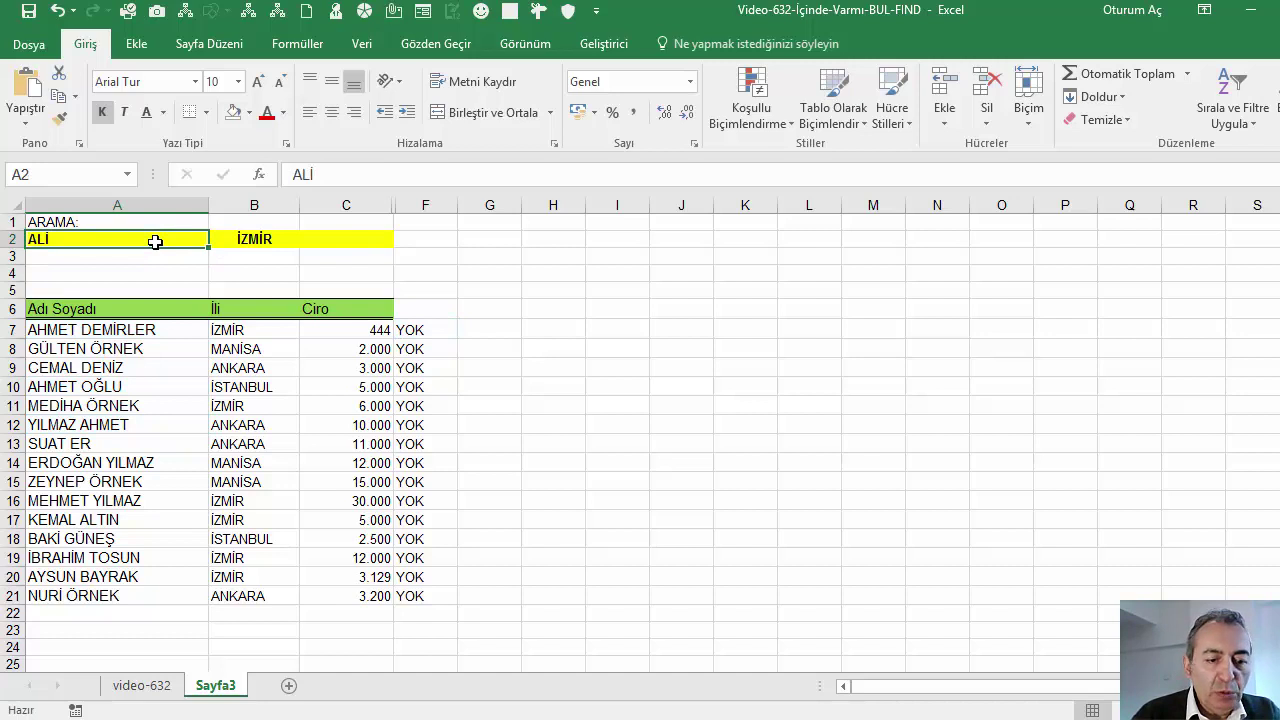
pyautogui.write('SU')
pyautogui.press('Return')
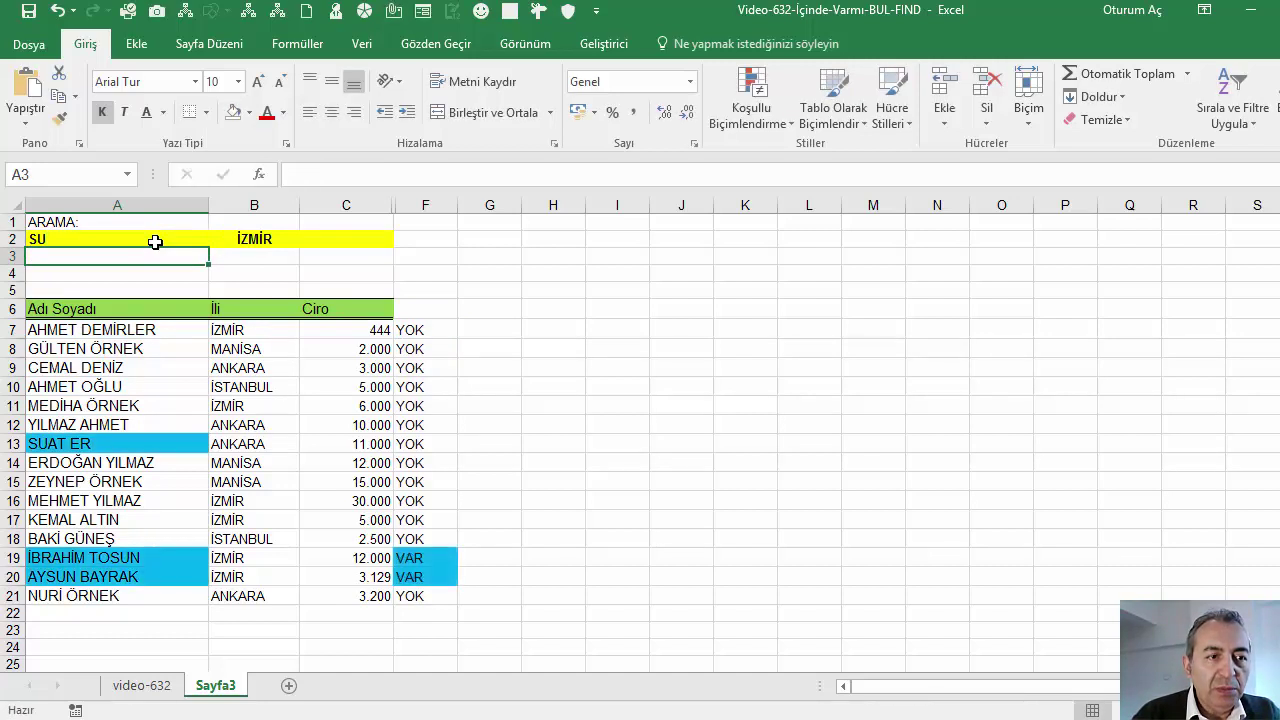
pyautogui.click(155, 242)
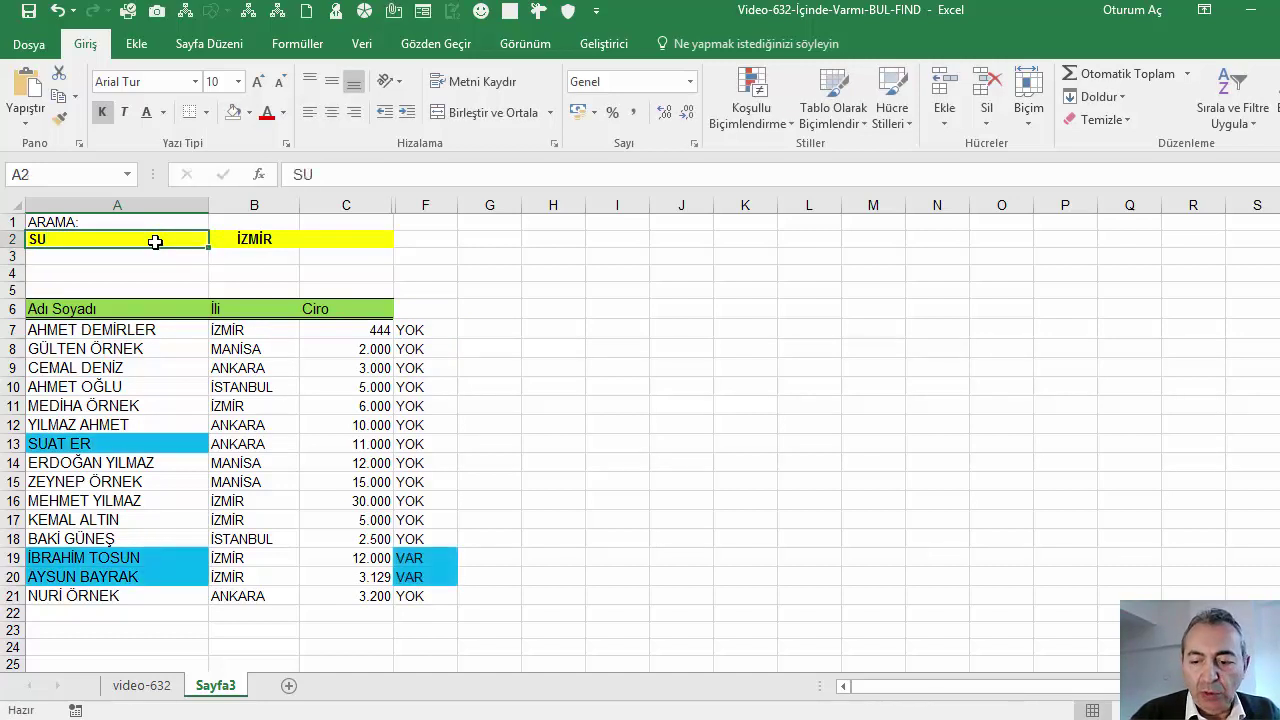
pyautogui.press('Right')
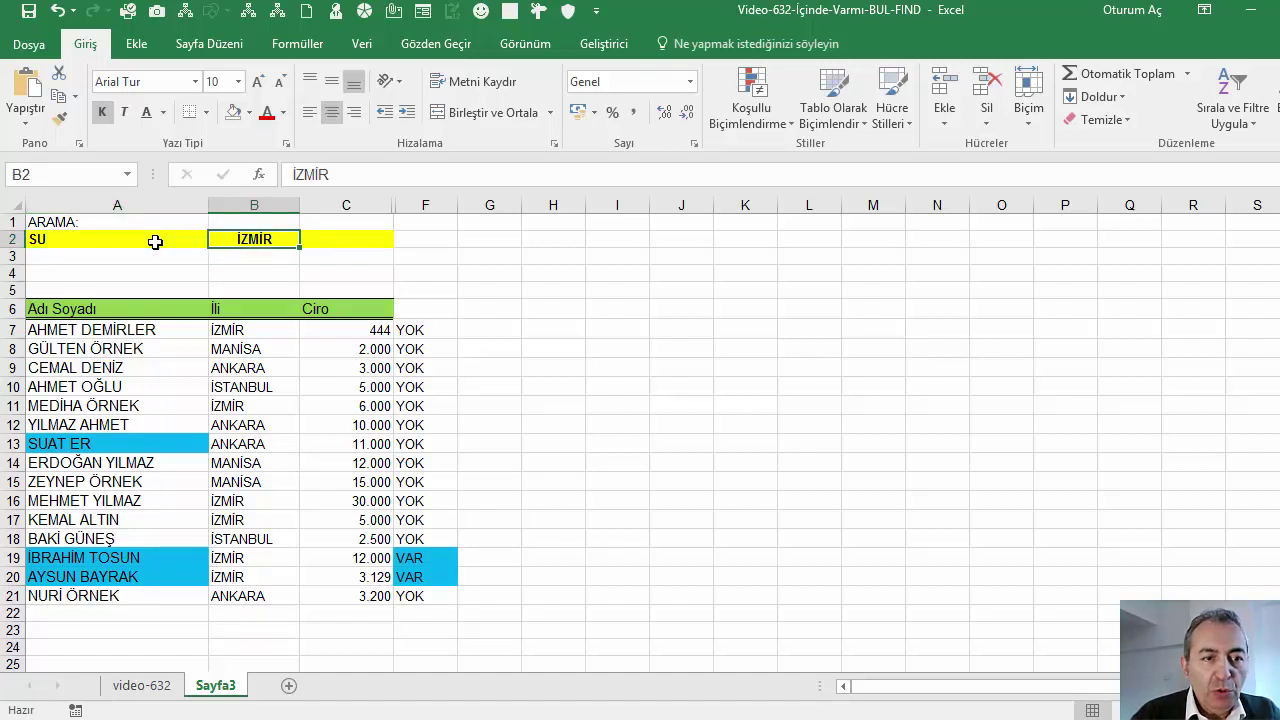
pyautogui.write('İ')
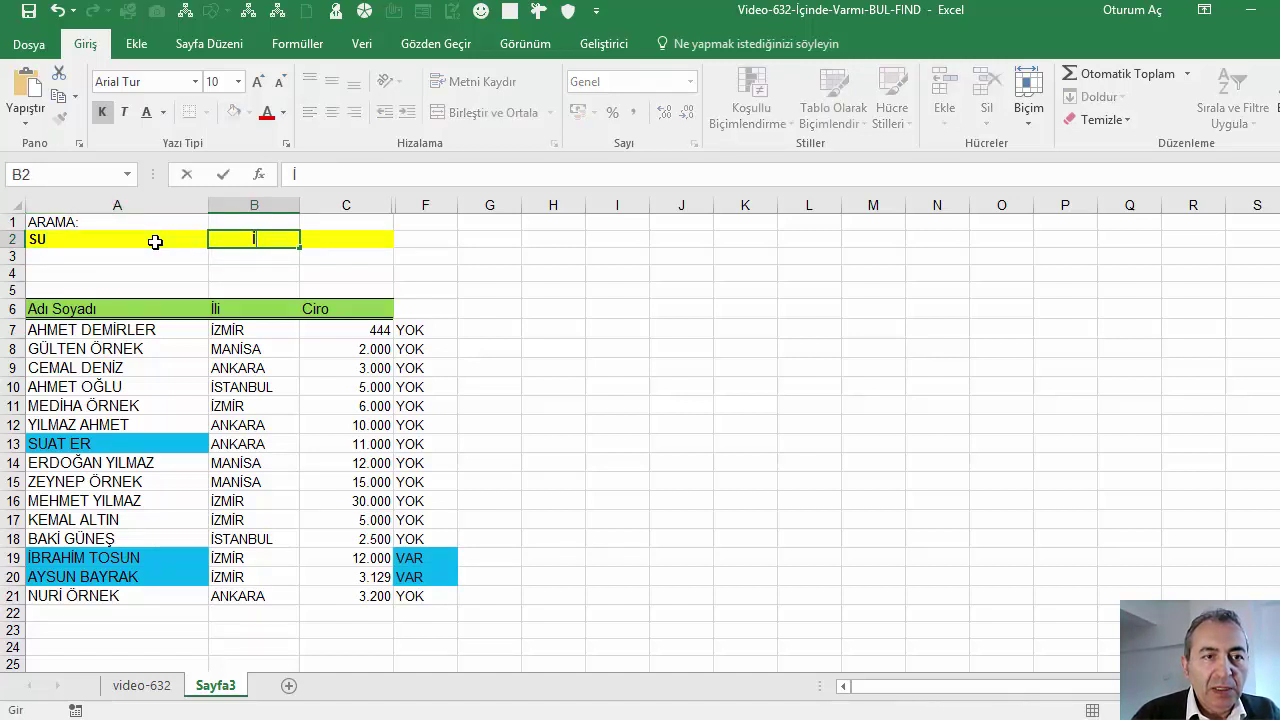
pyautogui.write('ZMİ')
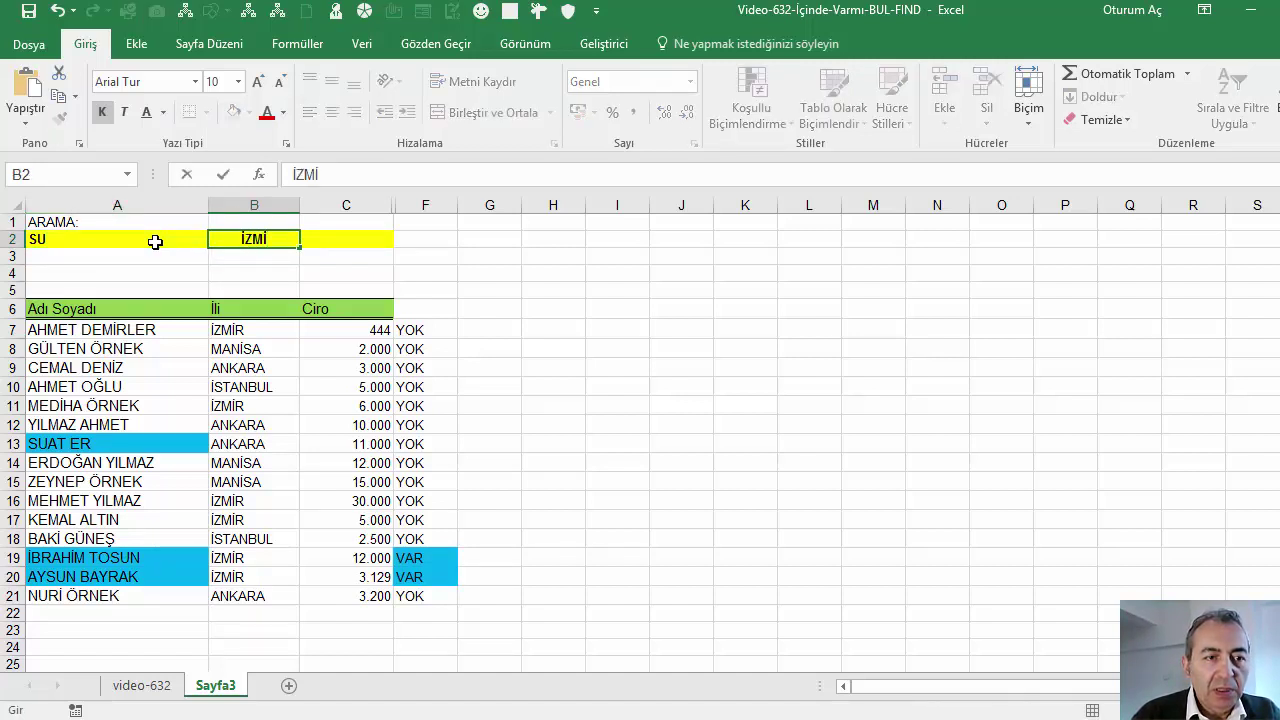
pyautogui.write('R')
pyautogui.press('Return')
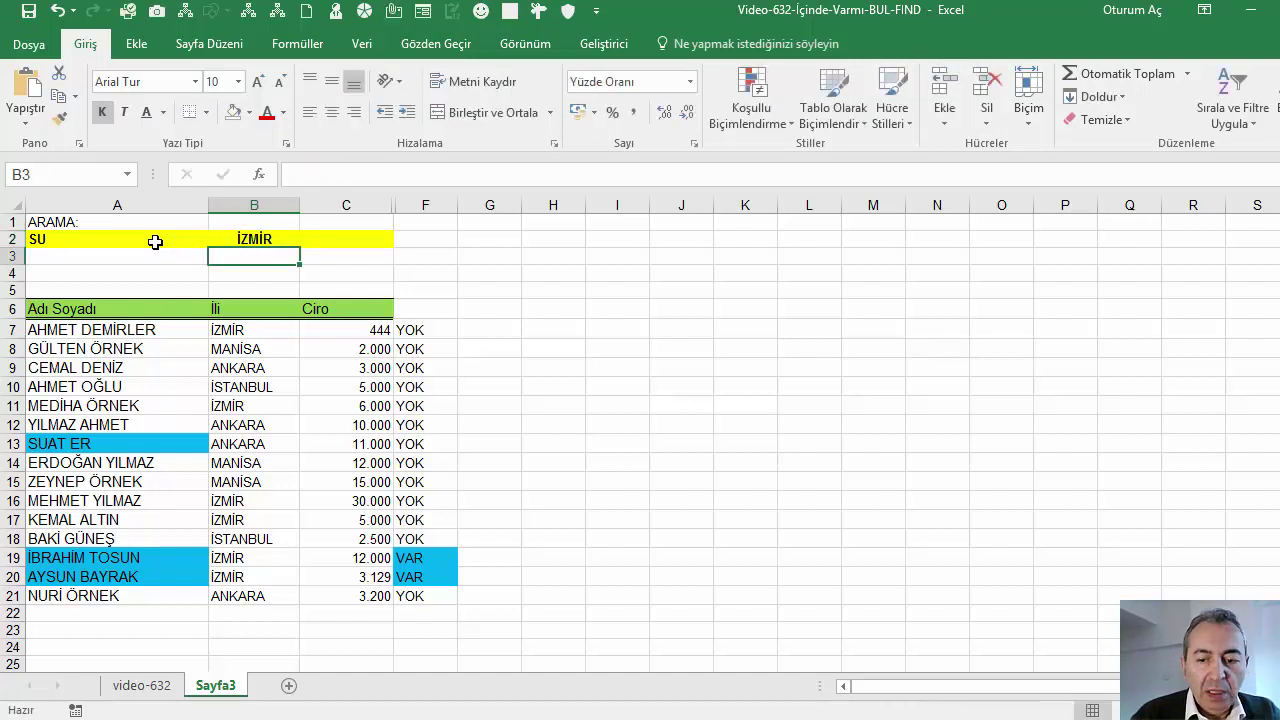
pyautogui.press('Up')
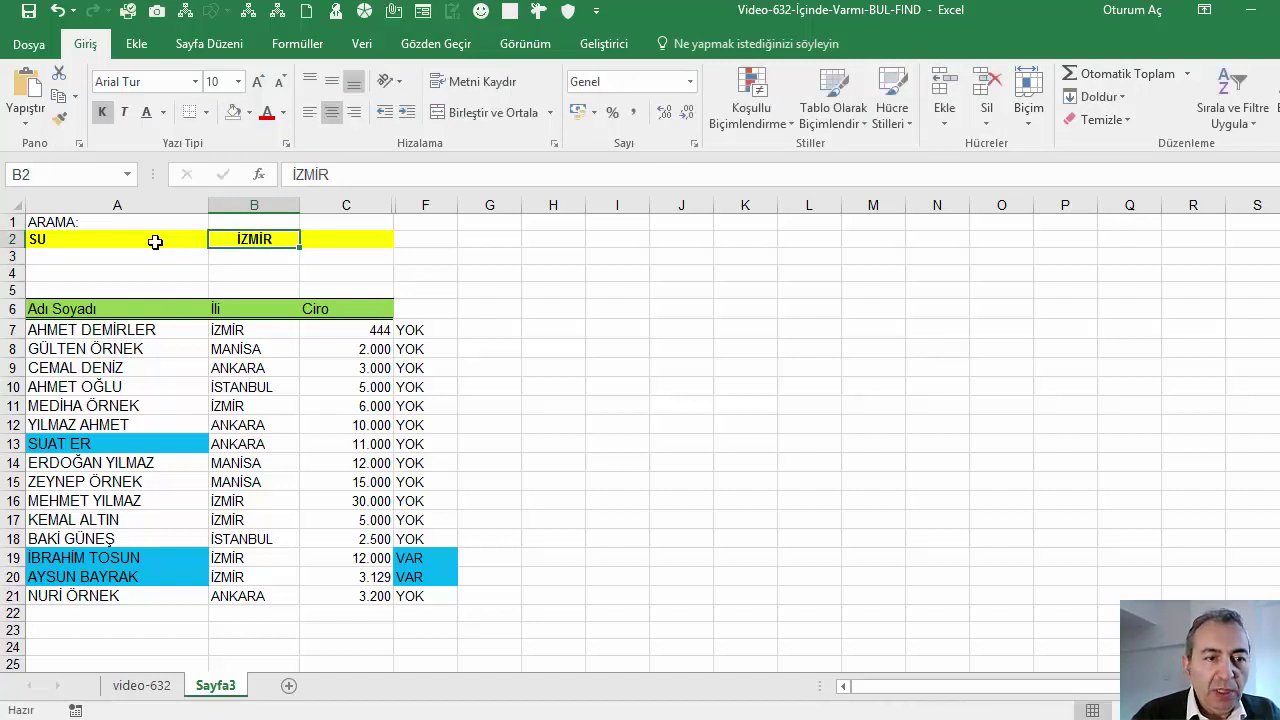
pyautogui.write('ANKARA')
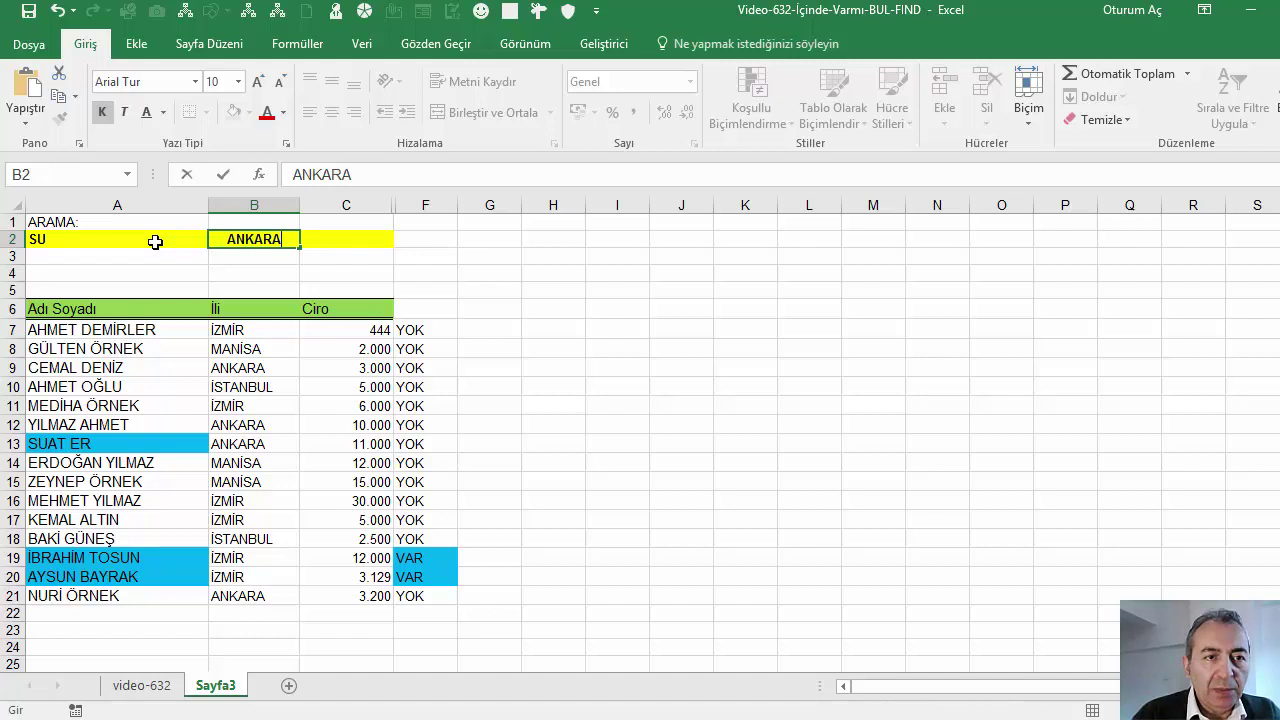
pyautogui.press('Return')
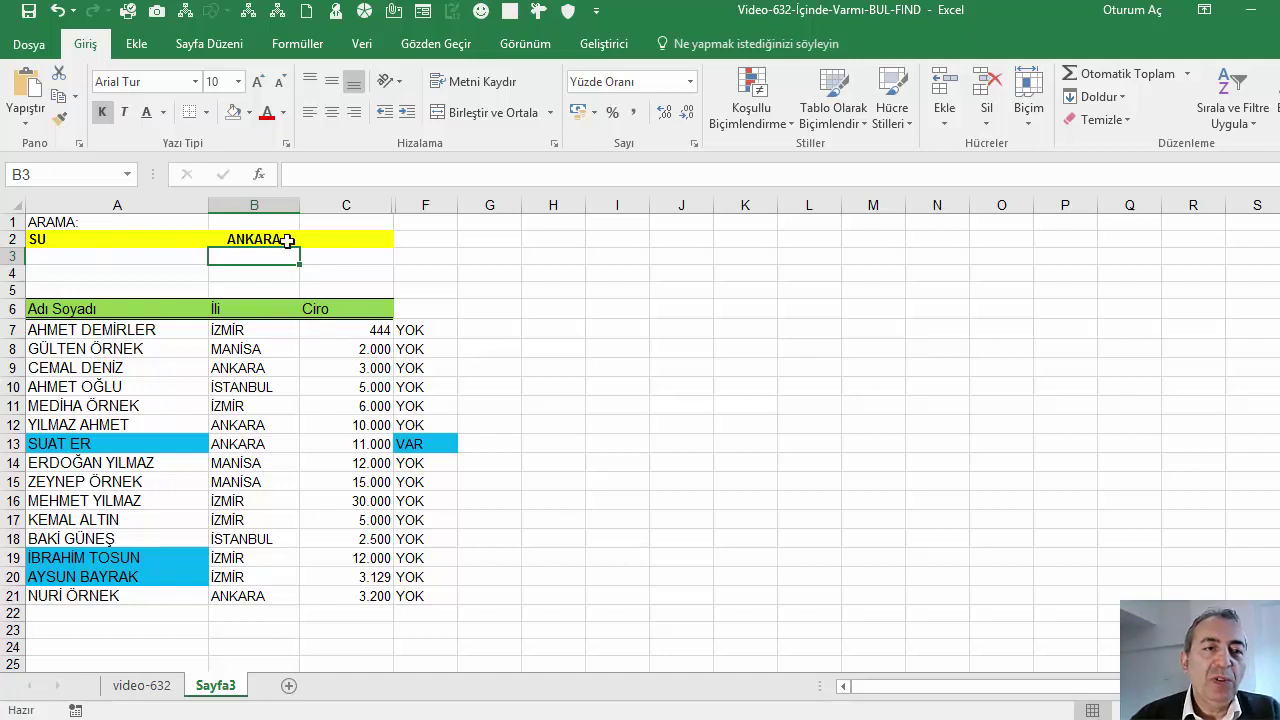
pyautogui.click(283, 242)
pyautogui.click(179, 244)
pyautogui.click(154, 443)
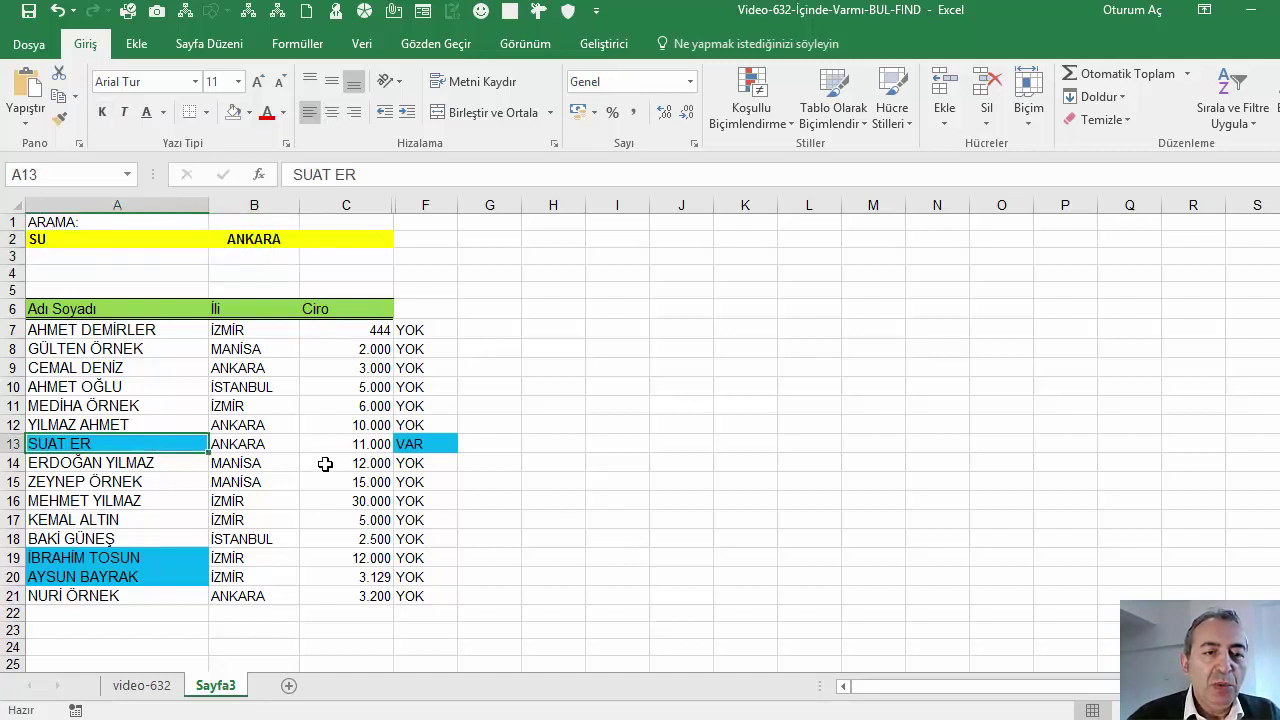
pyautogui.click(428, 446)
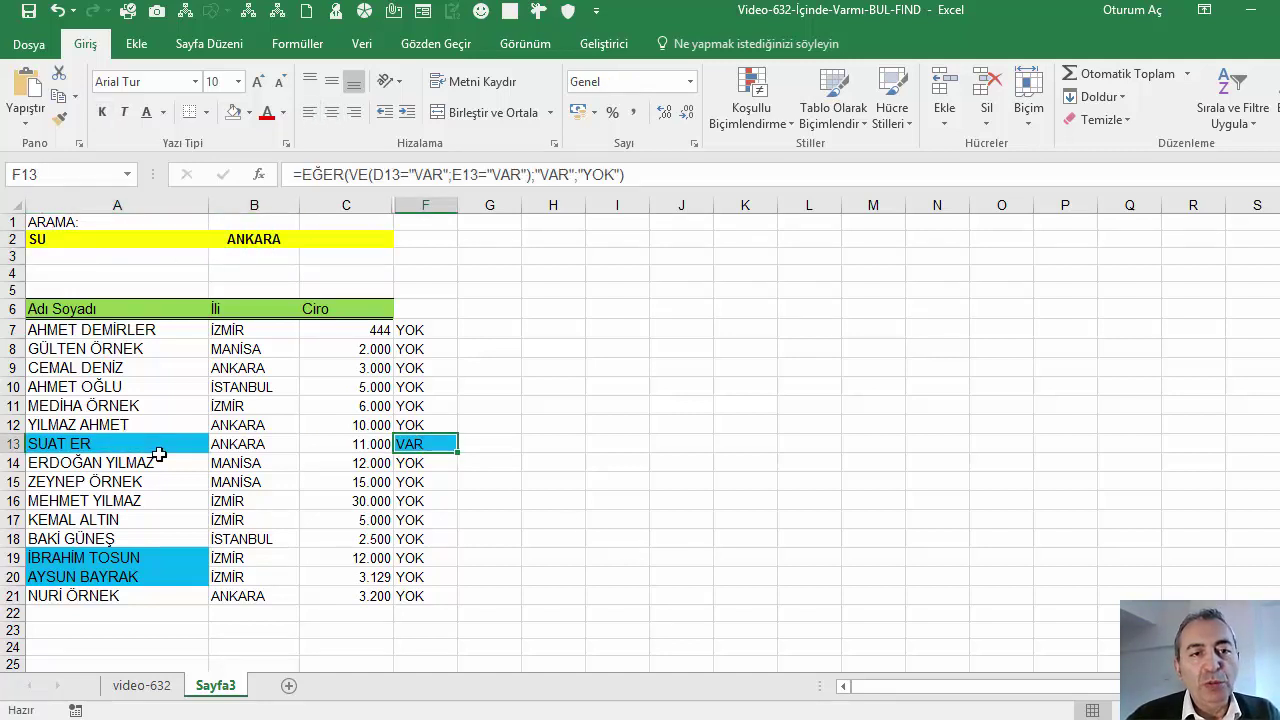
pyautogui.click(375, 444)
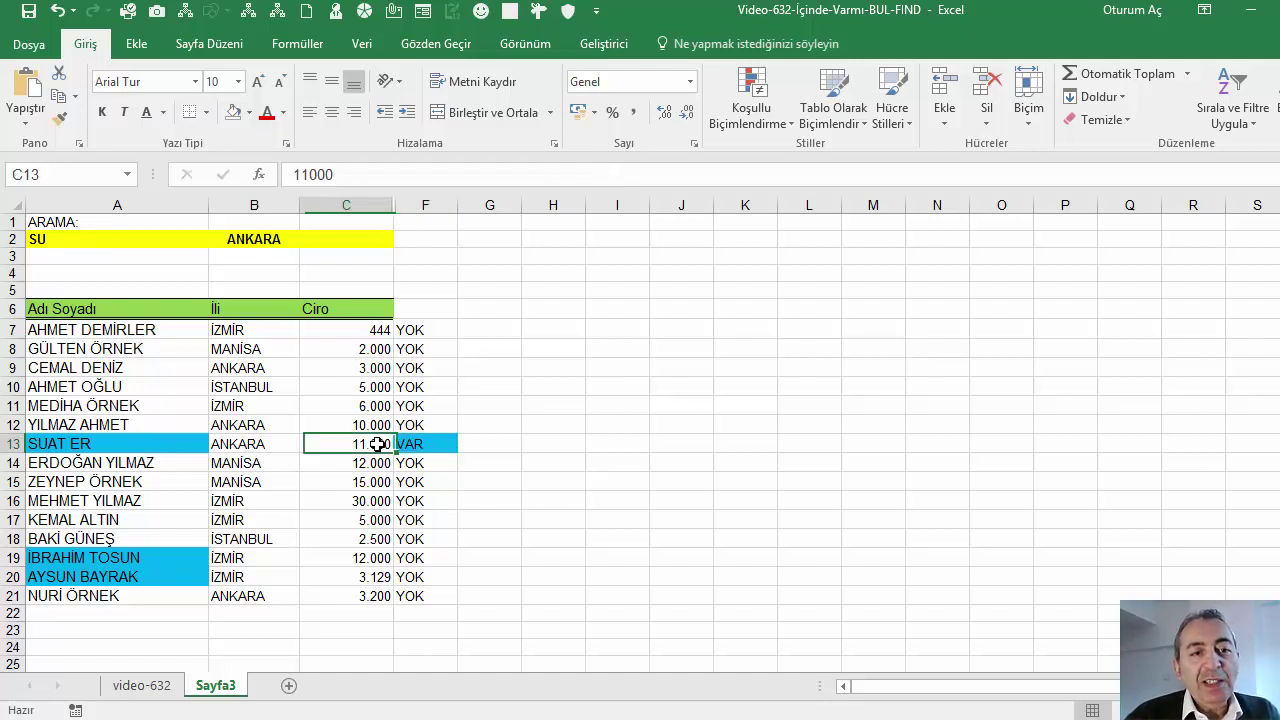
pyautogui.click(338, 236)
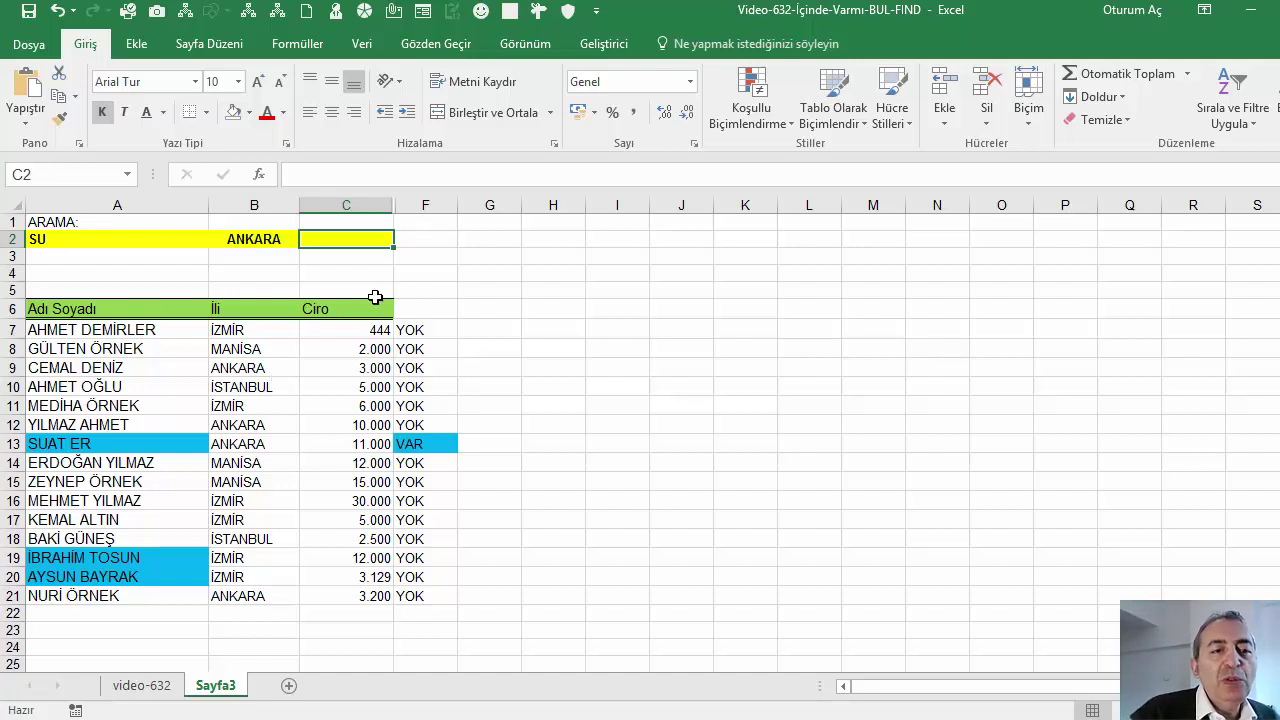
pyautogui.click(316, 476)
pyautogui.click(326, 430)
pyautogui.click(278, 440)
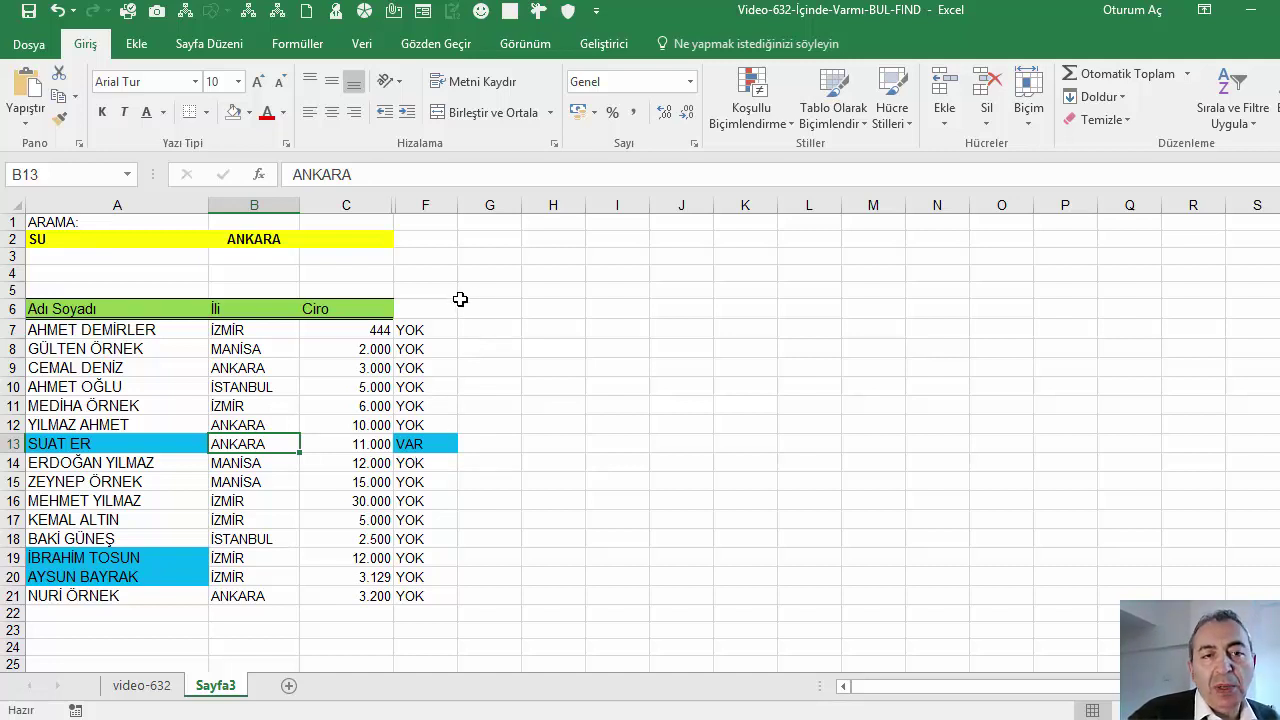
# Unhide helper columns D and E by selecting columns C through F and choosing Göster.
pyautogui.moveTo(397, 208); pyautogui.dragTo(460, 205)
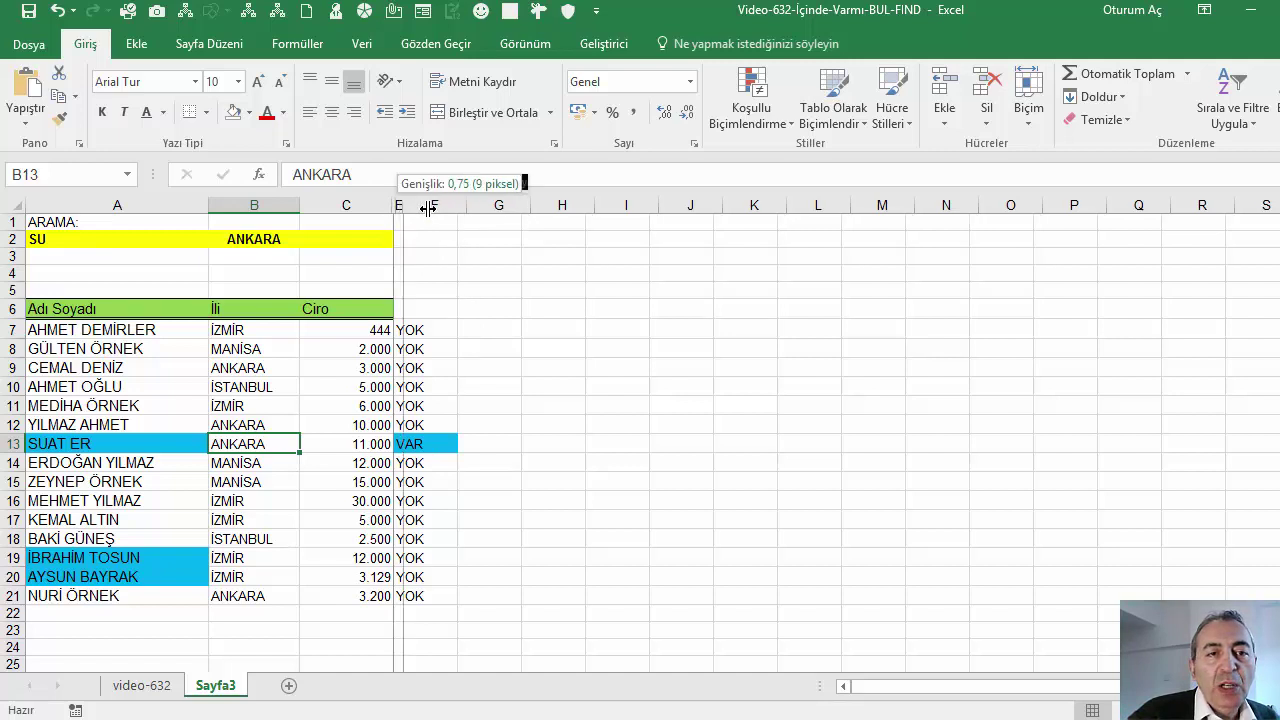
pyautogui.moveTo(372, 205); pyautogui.dragTo(430, 205)
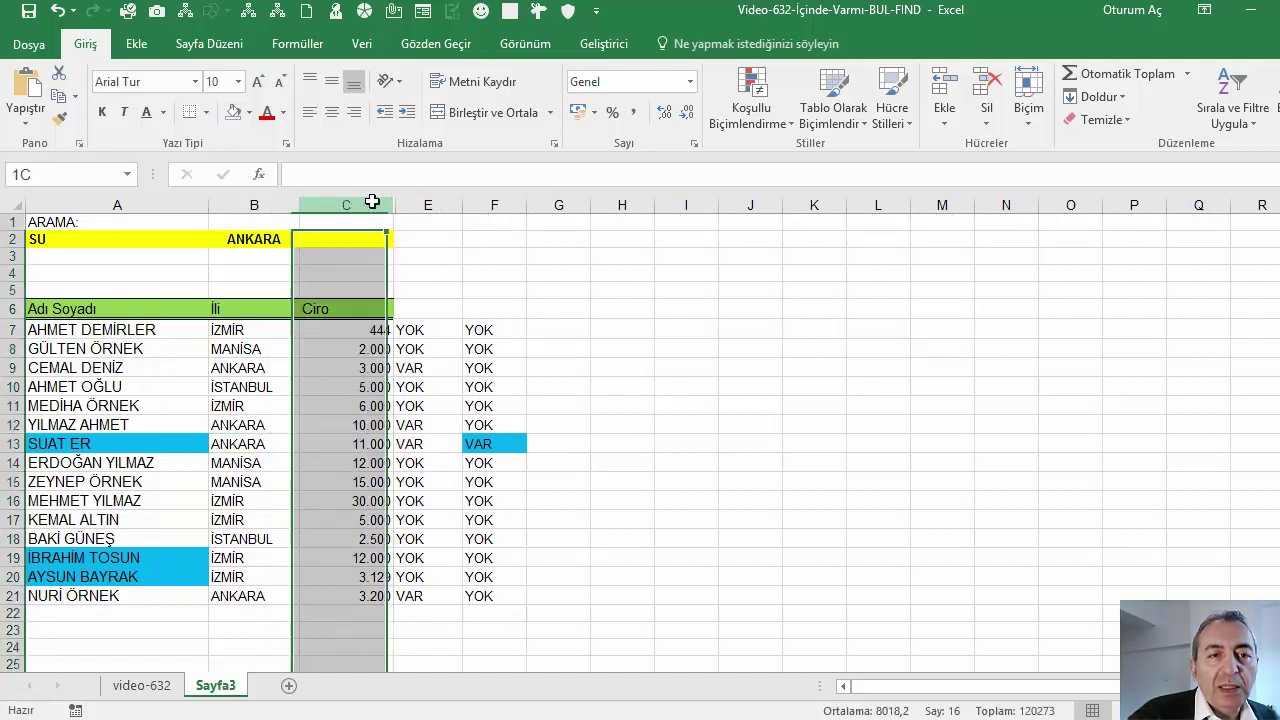
pyautogui.rightClick(436, 207)
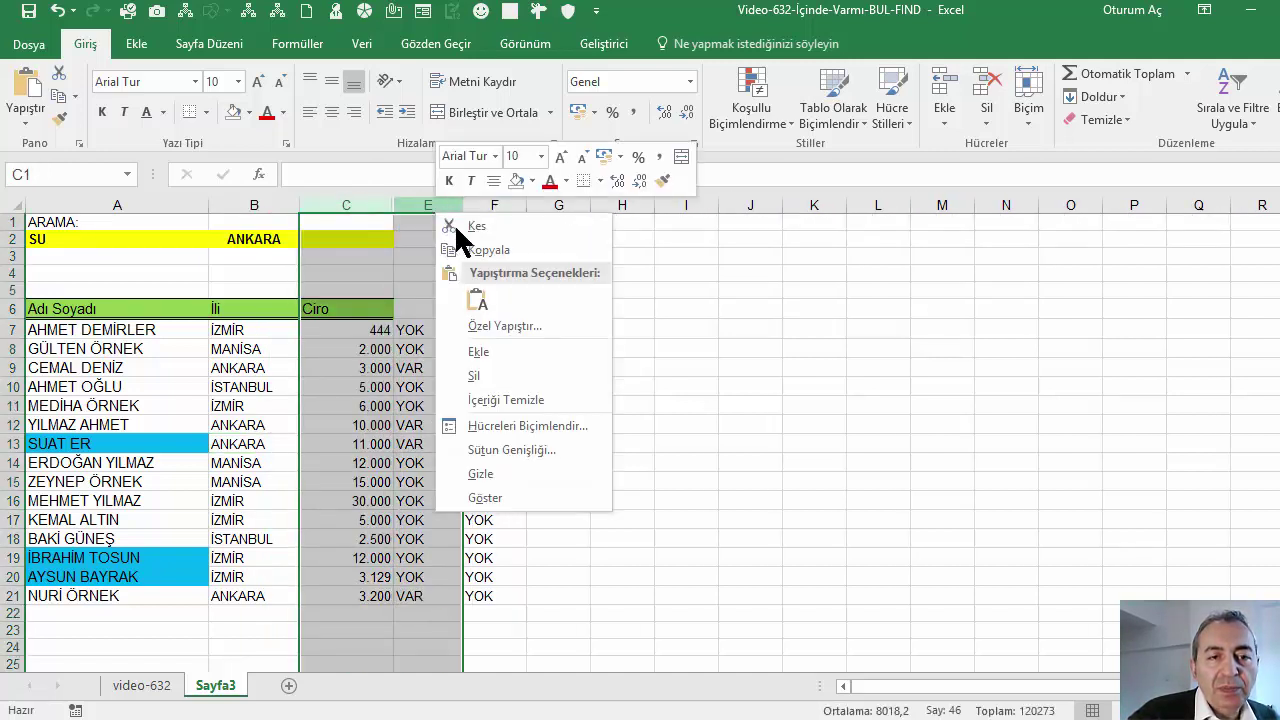
pyautogui.click(509, 496)
# Review the name-search formulas in D7 and D10 and the revenue in C7, then select C2.
pyautogui.click(490, 462)
pyautogui.click(414, 331)
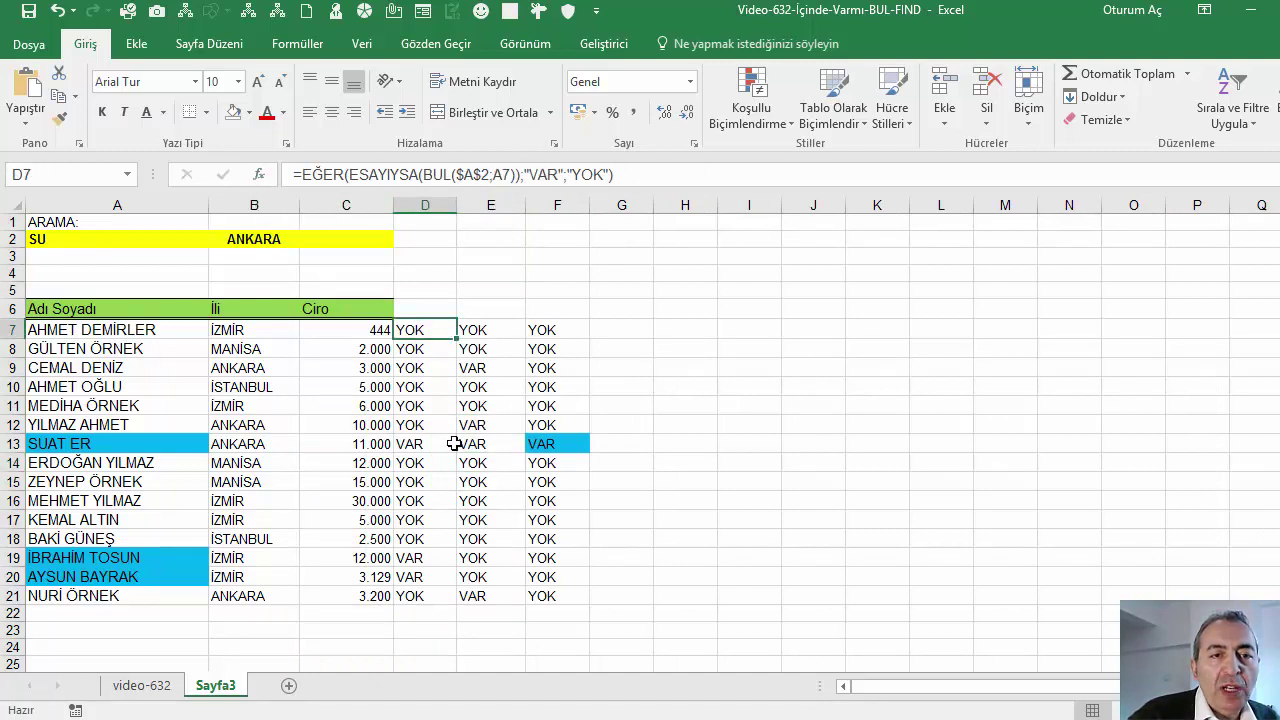
pyautogui.click(420, 394)
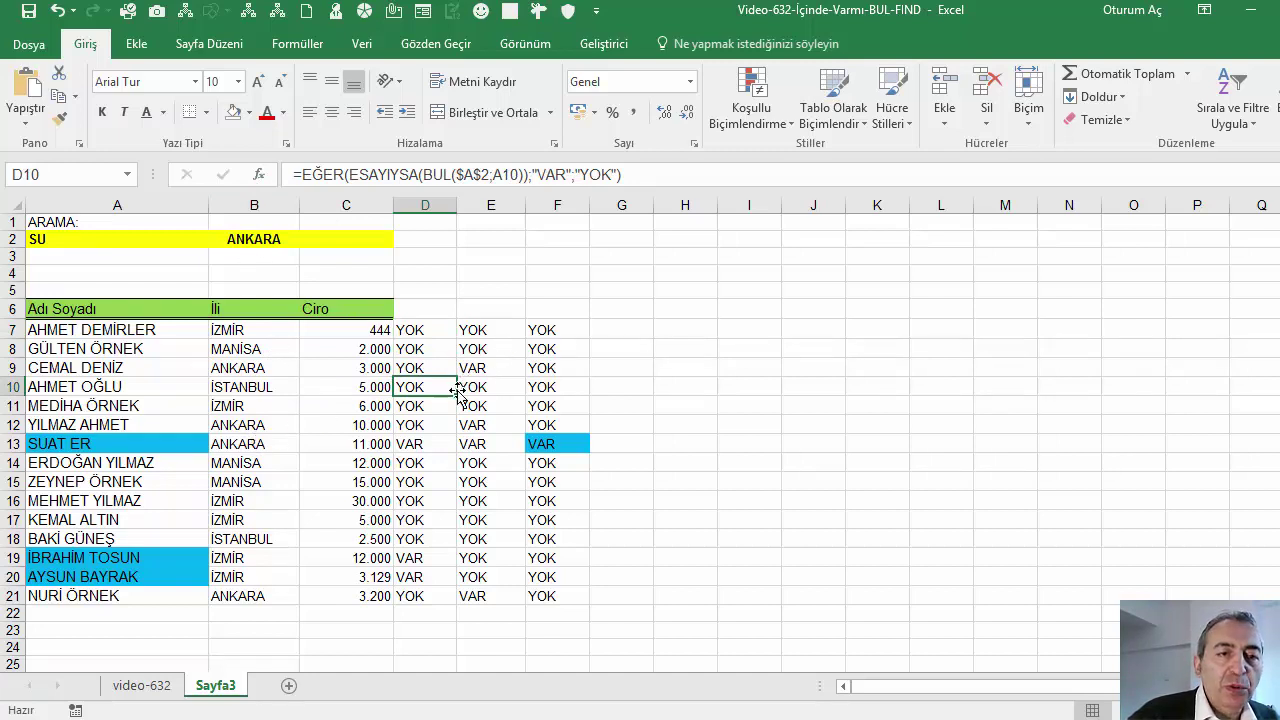
pyautogui.click(337, 335)
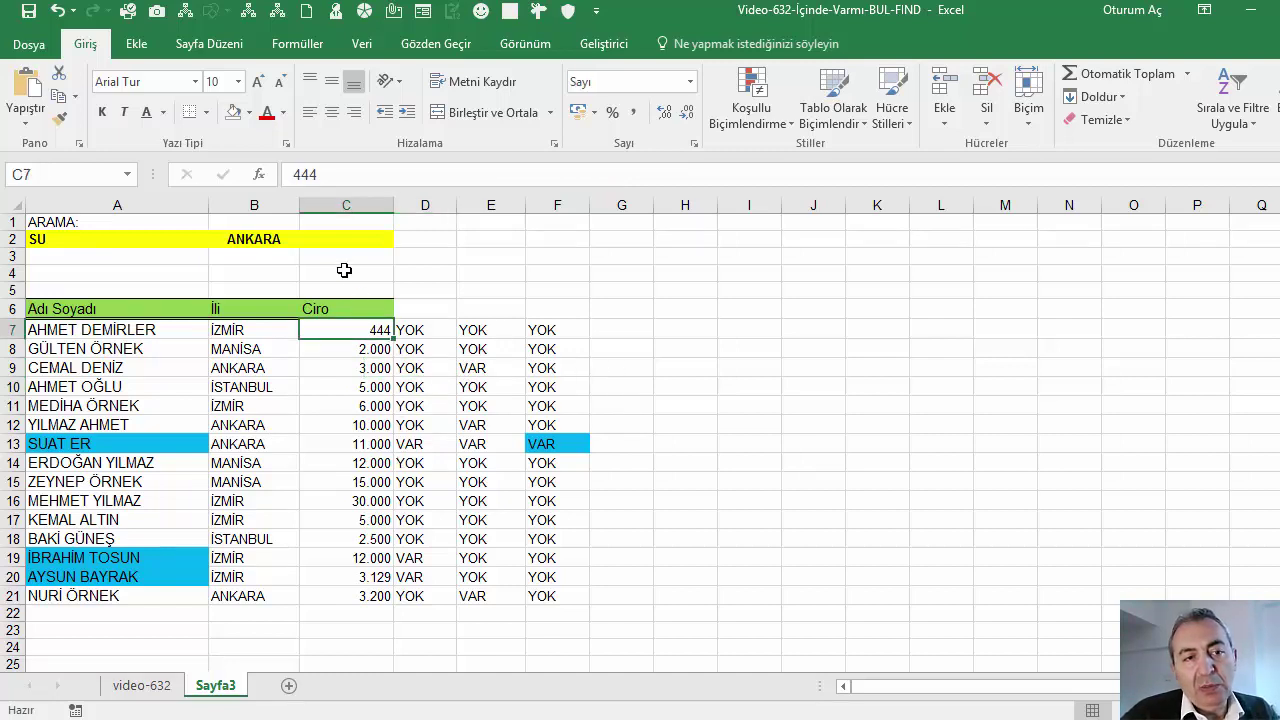
pyautogui.click(338, 240)
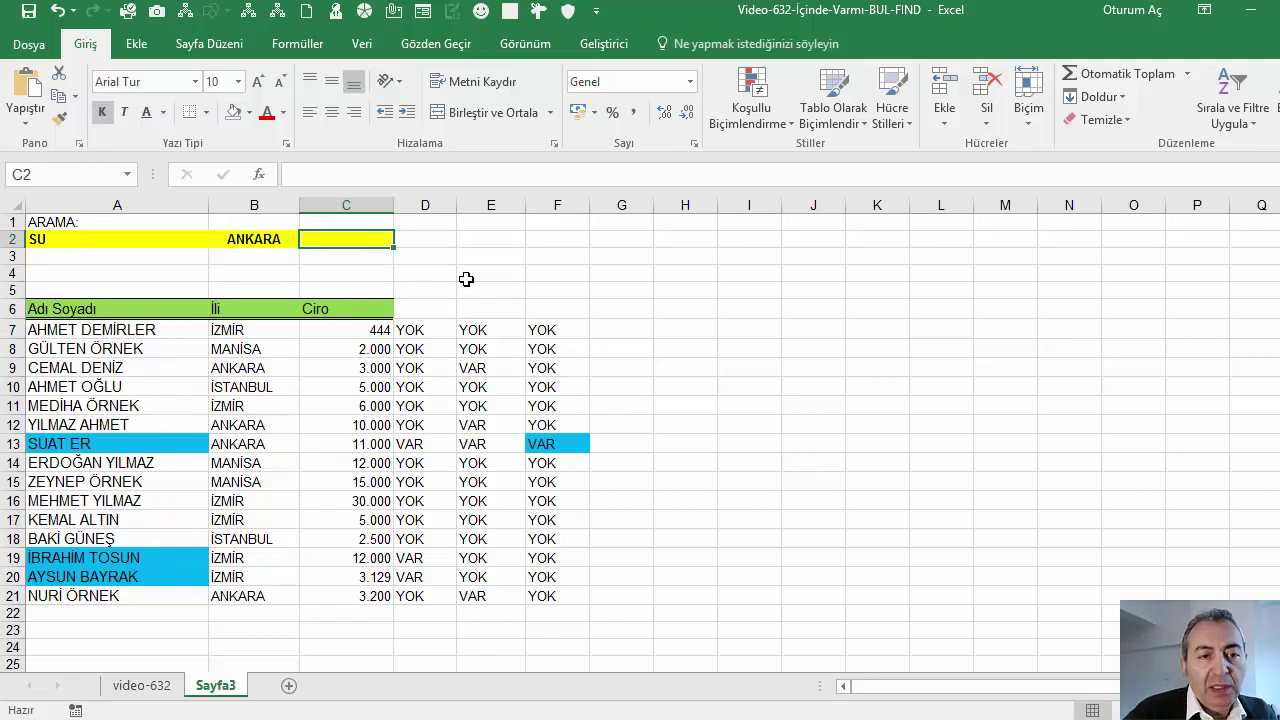
# Enter 1000 as the revenue criterion in C2 and insert an empty column F before the results.
pyautogui.write('1000')
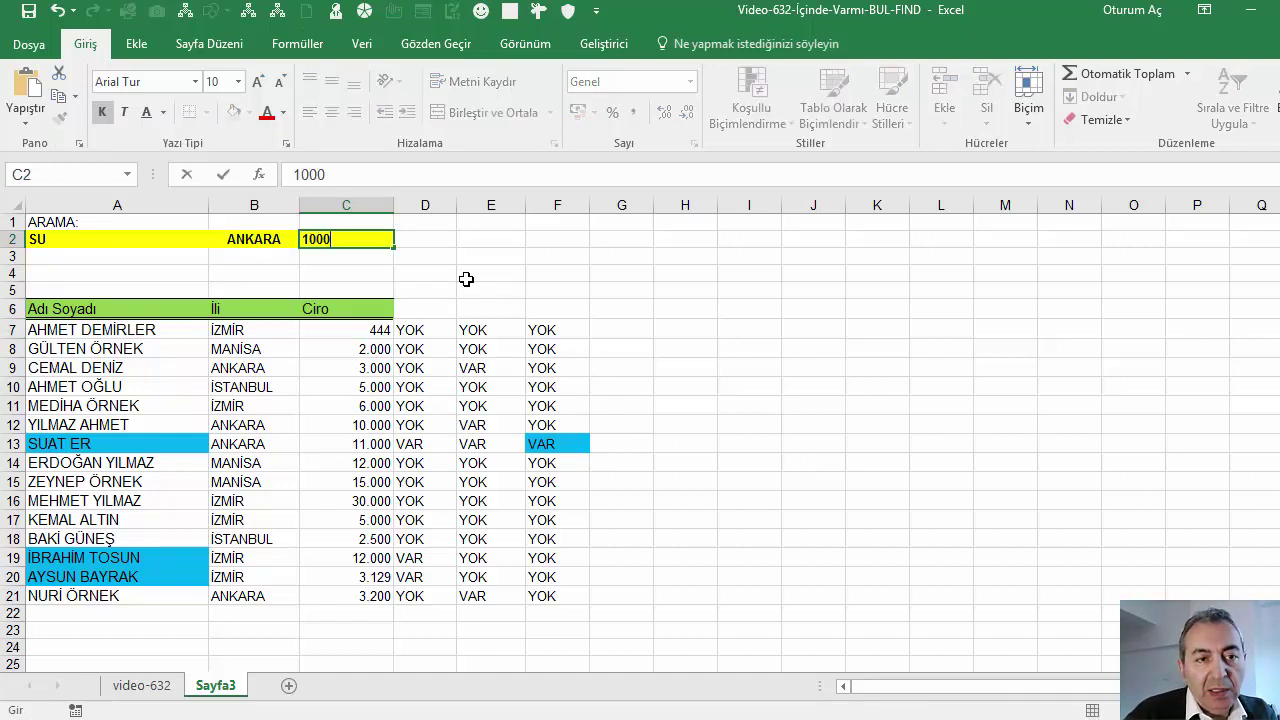
pyautogui.press('Return')
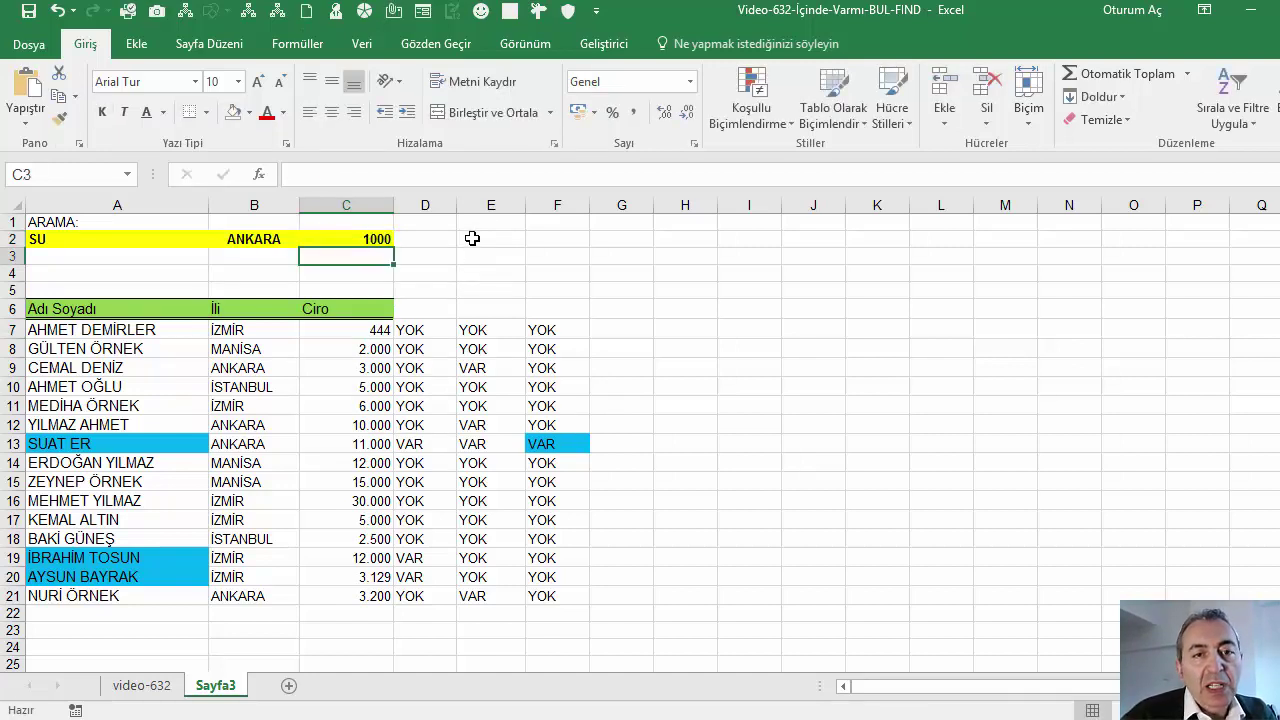
pyautogui.click(552, 200)
pyautogui.rightClick(552, 197)
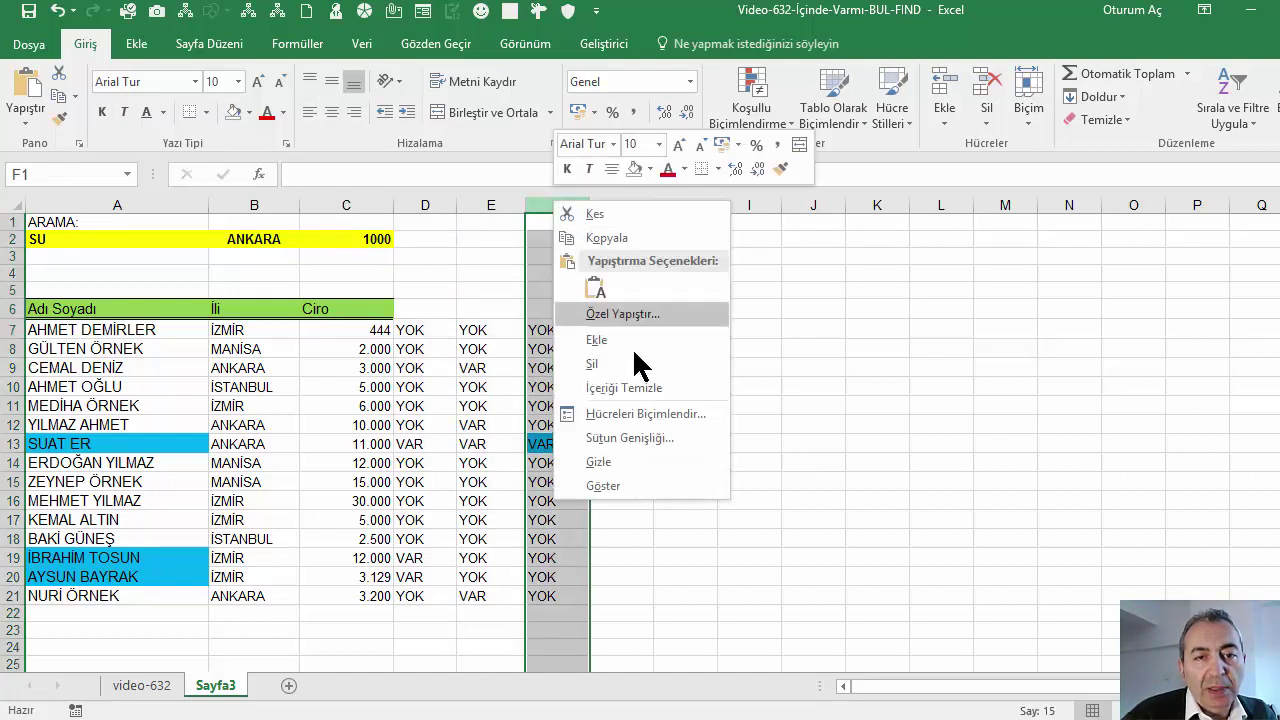
pyautogui.click(632, 337)
pyautogui.click(565, 334)
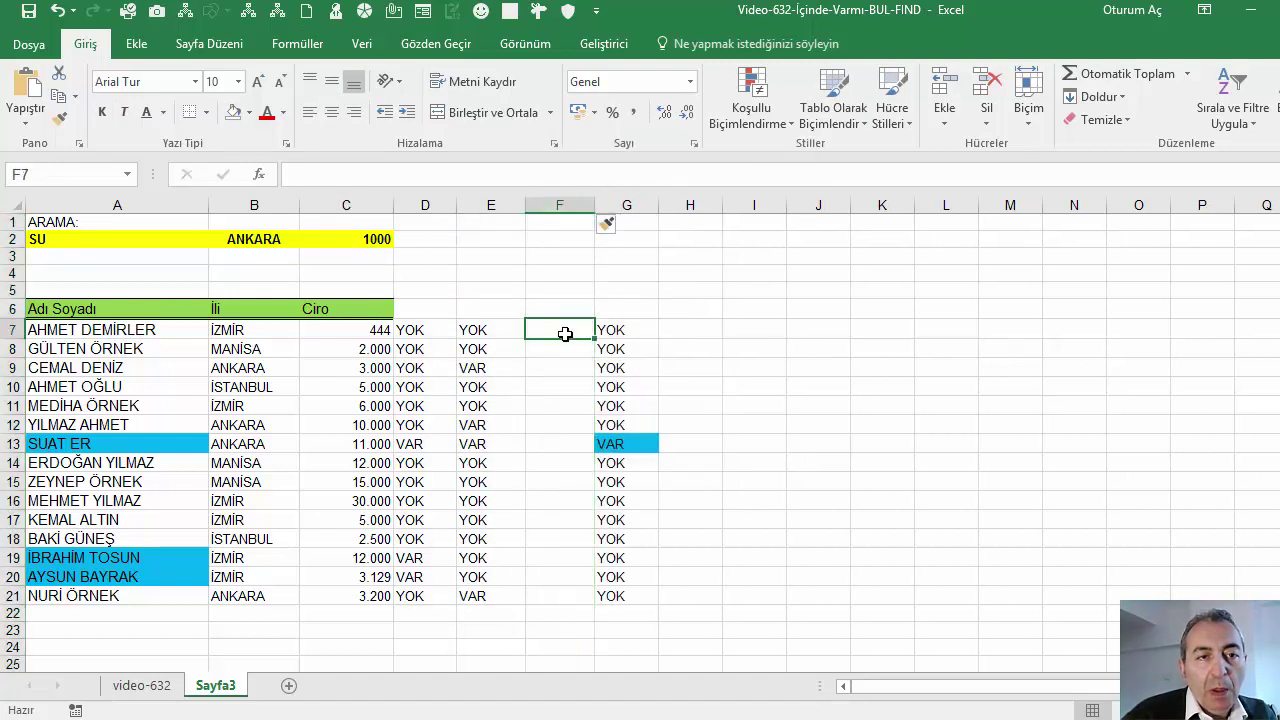
pyautogui.click(376, 333)
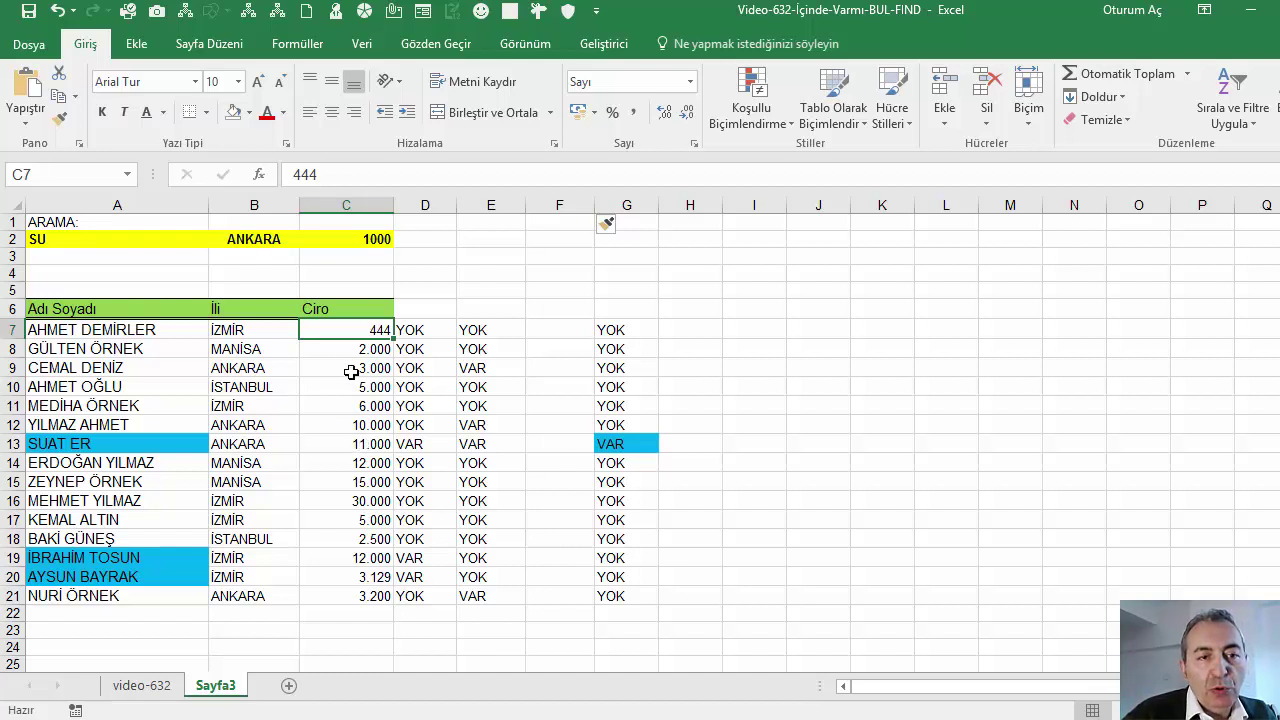
pyautogui.click(563, 334)
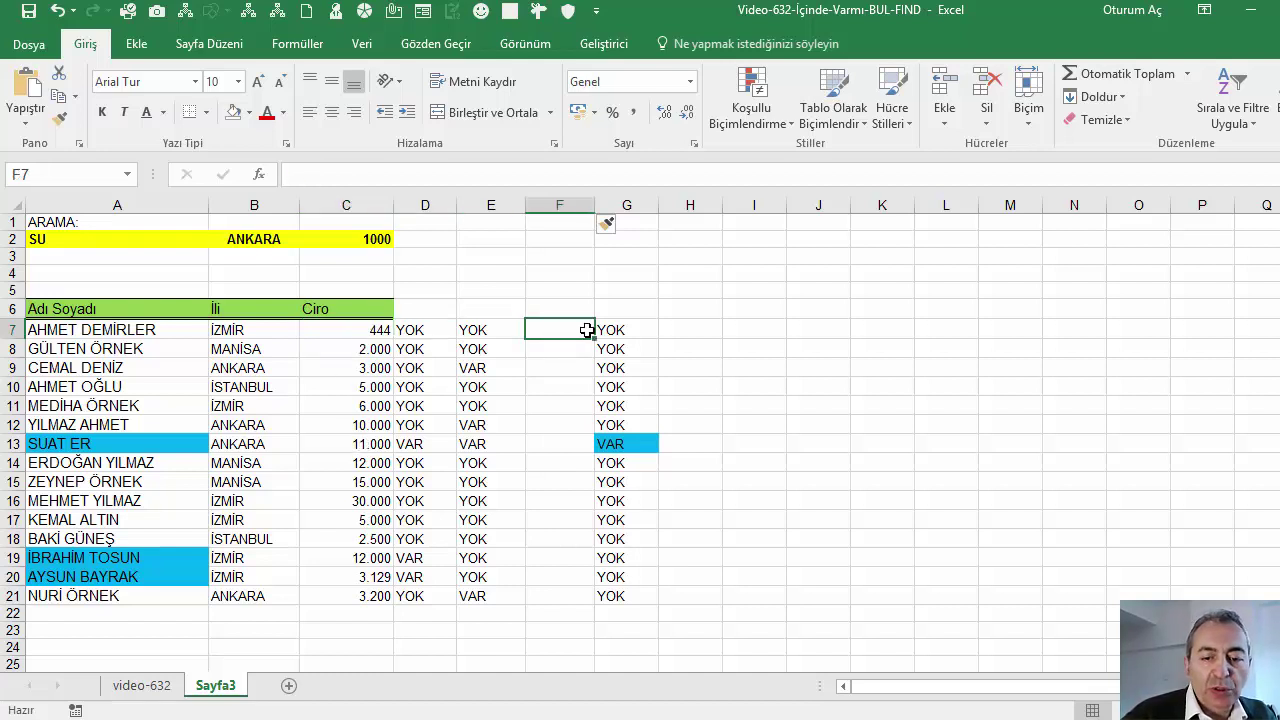
# Start an EĞER function in F7 from the recently used functions list.
pyautogui.write('=')
pyautogui.press('BackSpace')
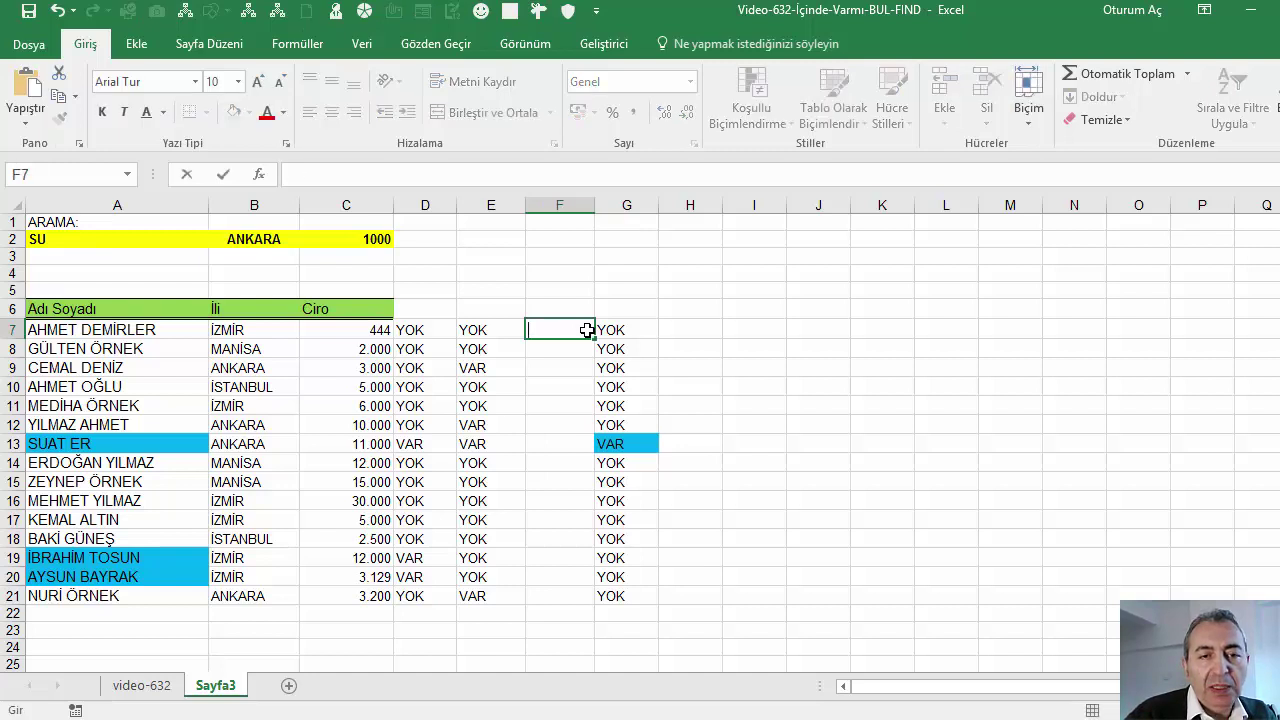
pyautogui.click(543, 363)
pyautogui.click(549, 334)
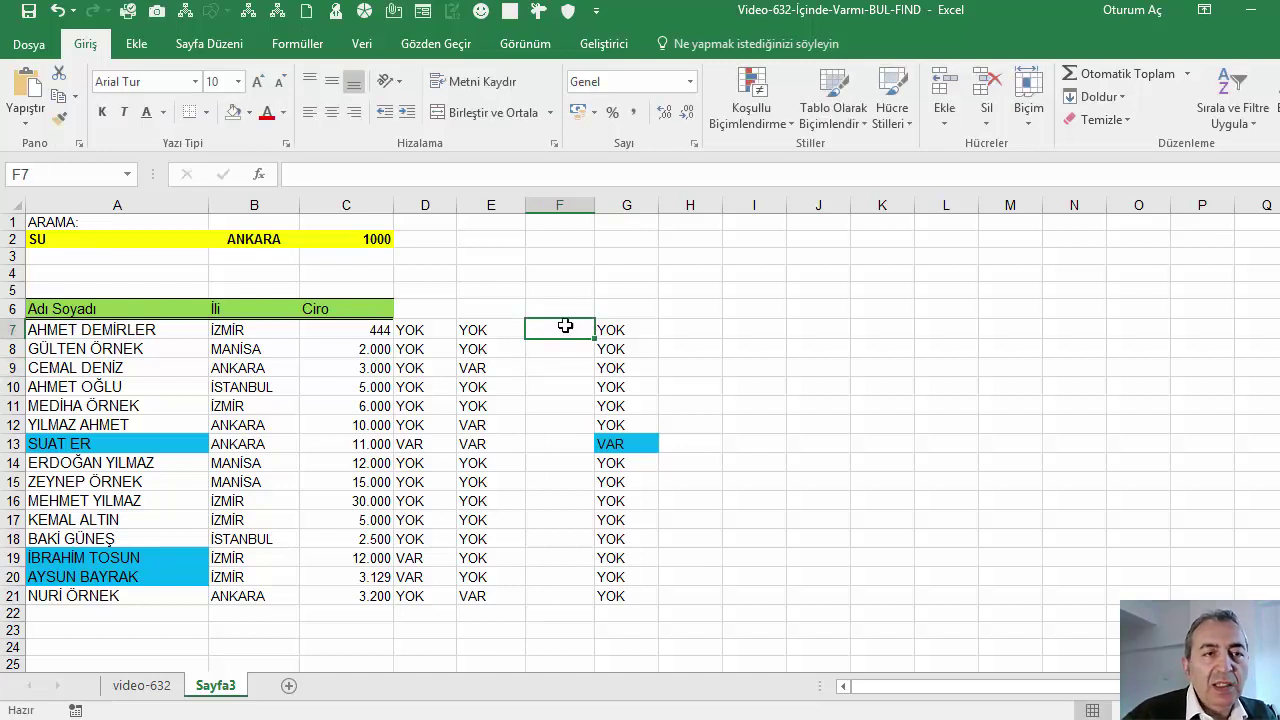
pyautogui.click(258, 175)
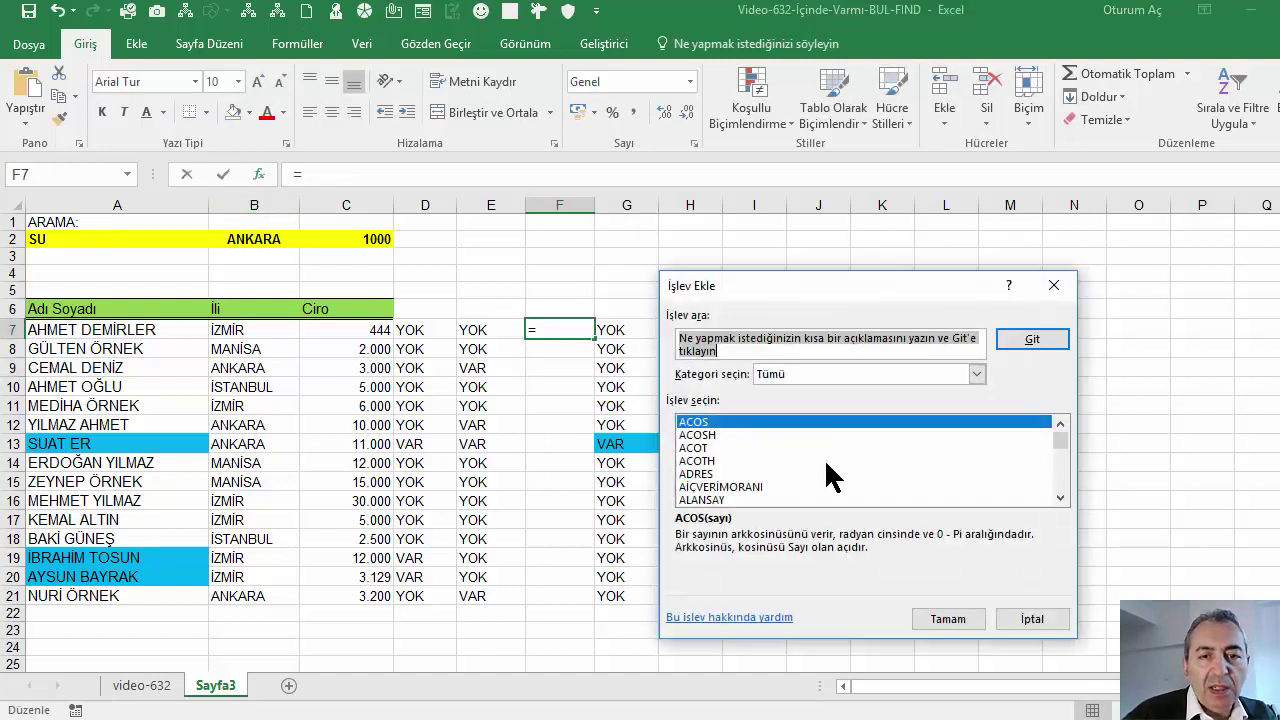
pyautogui.click(786, 376)
pyautogui.click(784, 390)
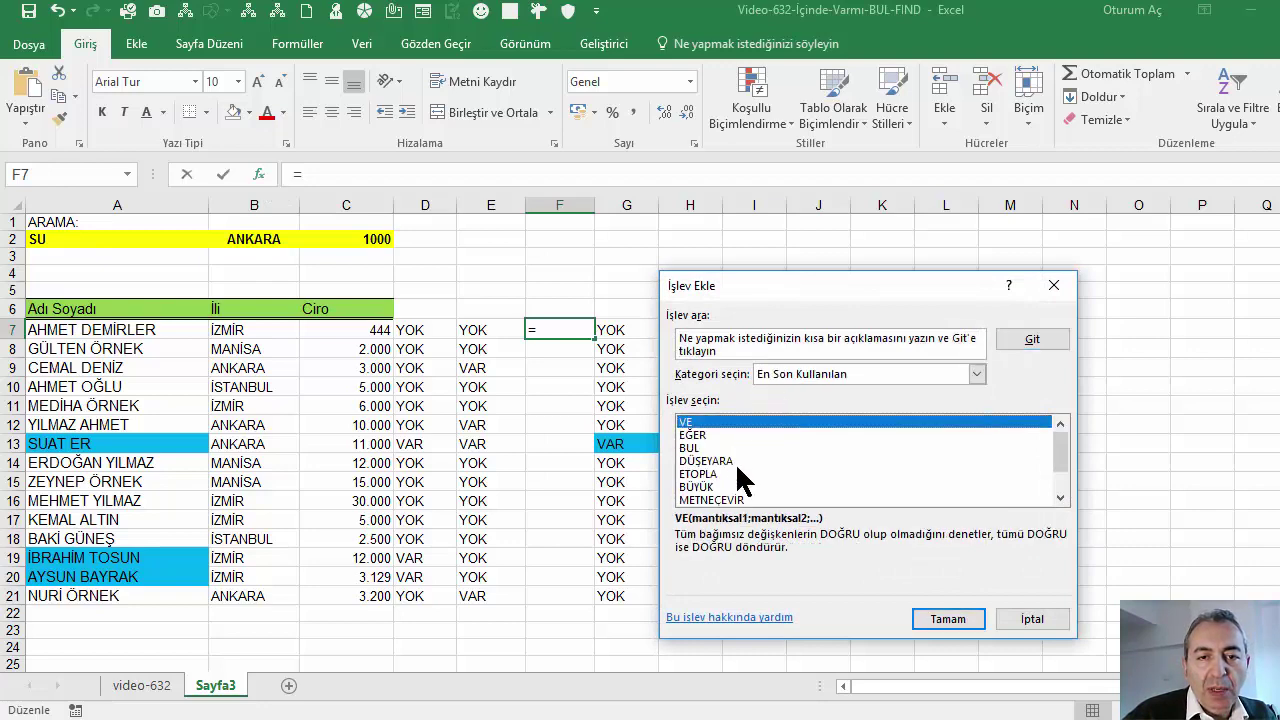
pyautogui.click(710, 437)
pyautogui.click(935, 619)
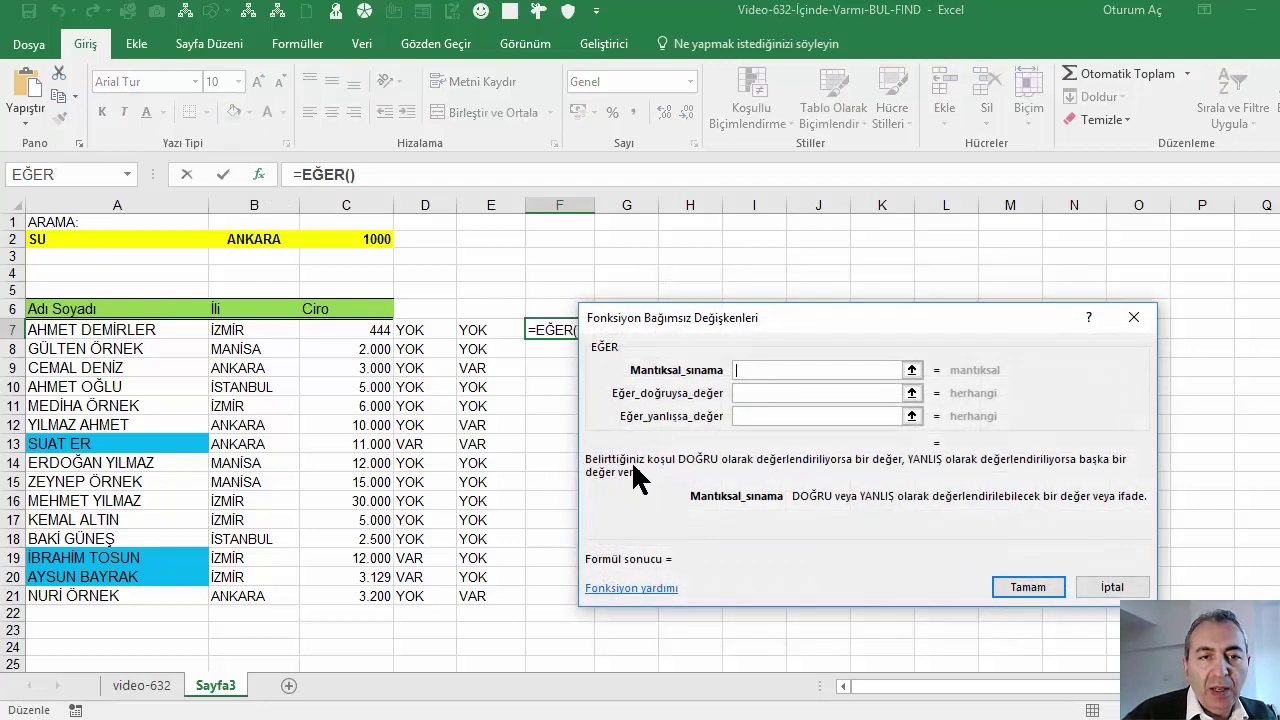
# Complete F7's formula as =EĞER(C7>C2;"VAR";"YOK").
pyautogui.click(372, 330)
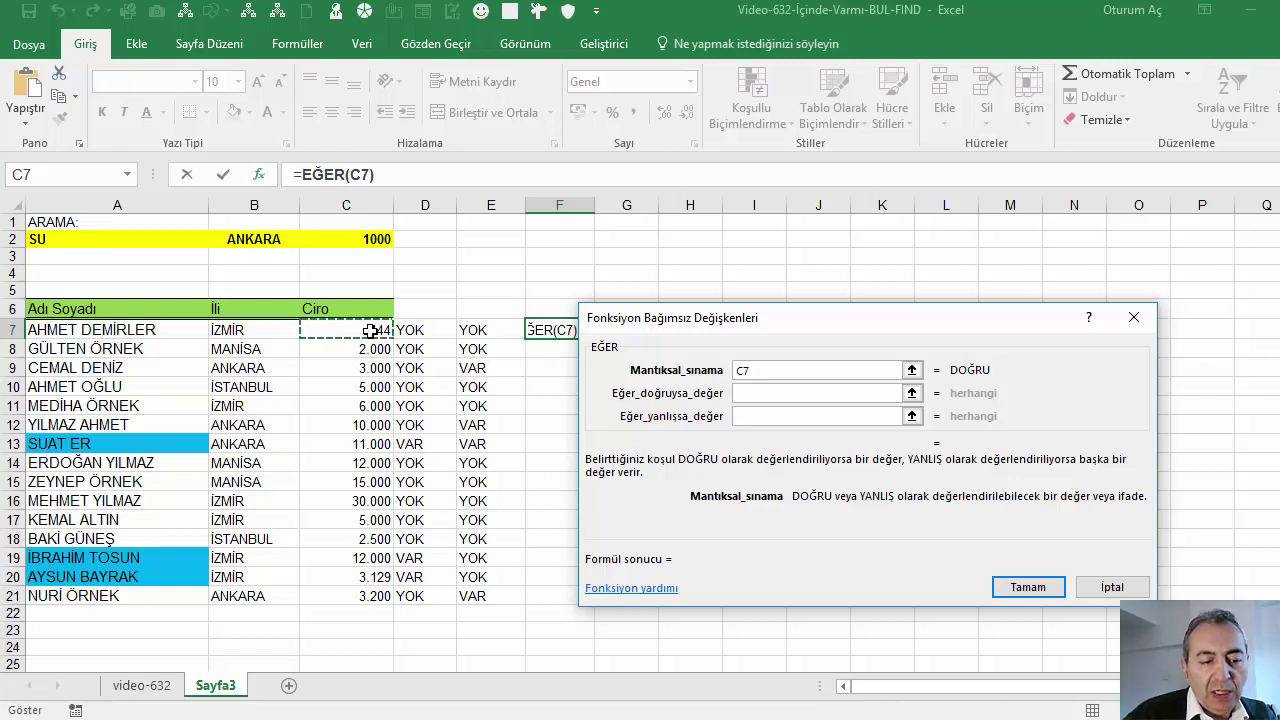
pyautogui.write('>')
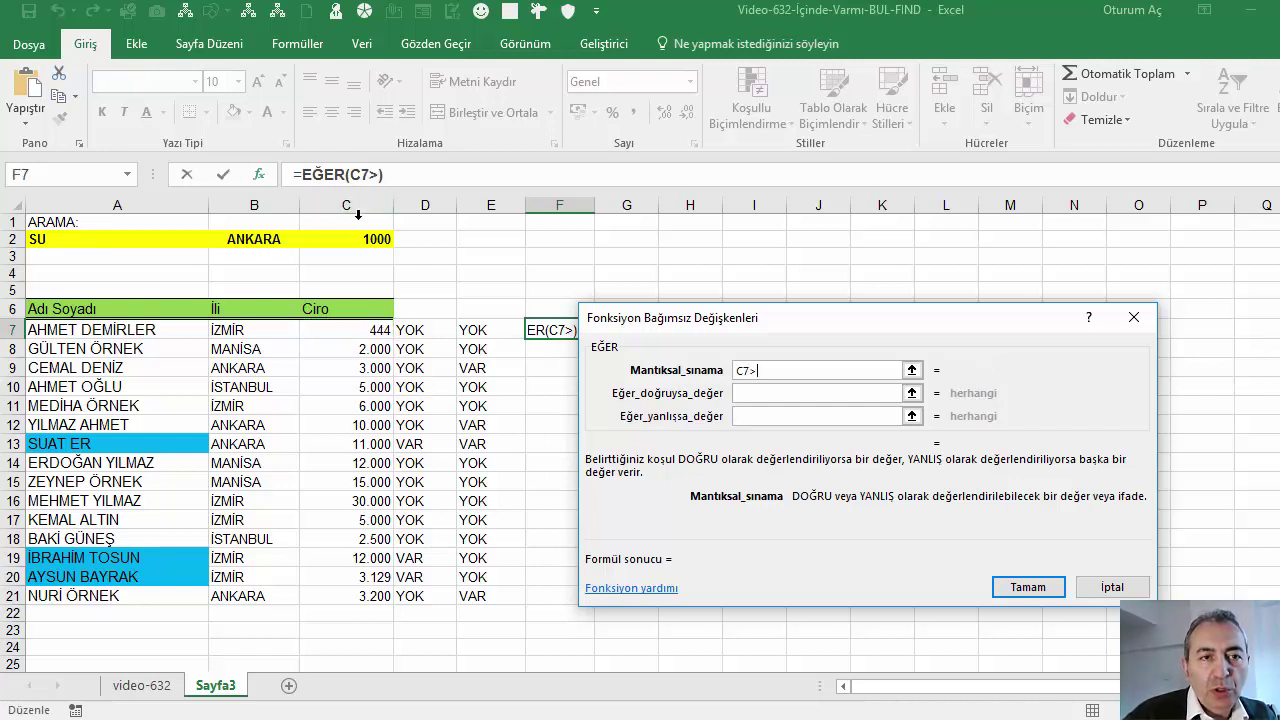
pyautogui.click(364, 241)
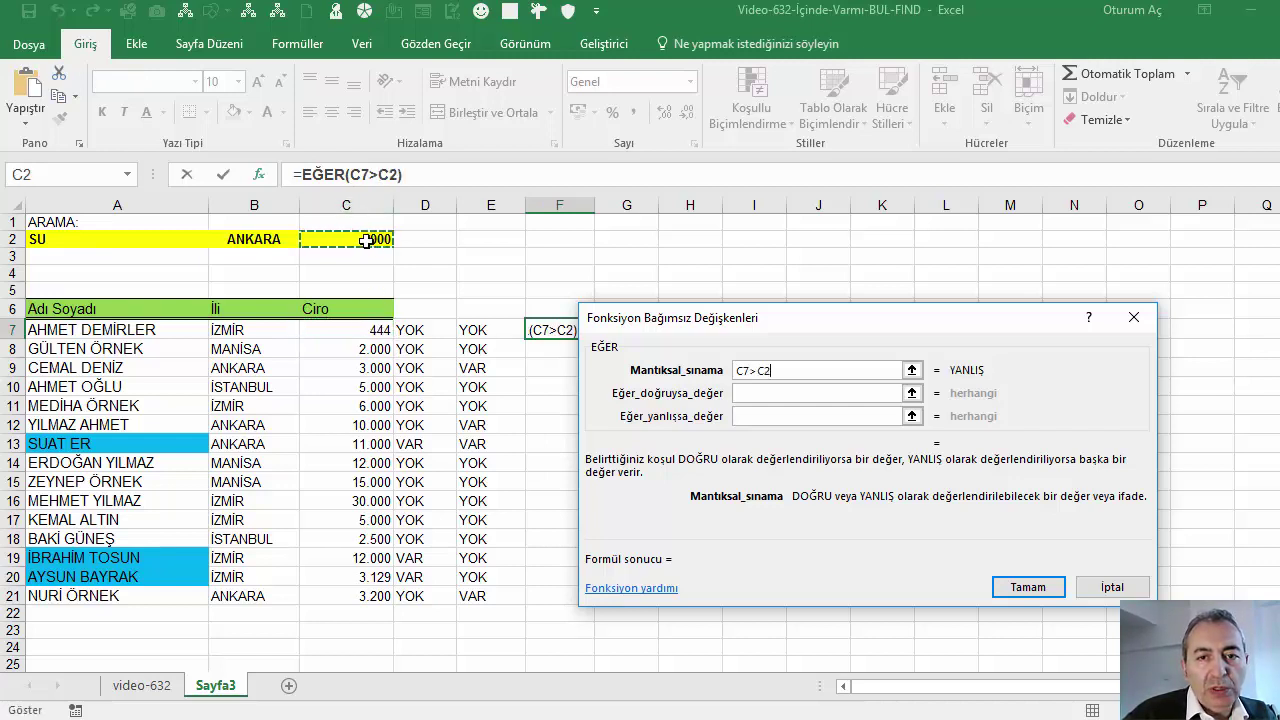
pyautogui.click(751, 393)
pyautogui.write('var')
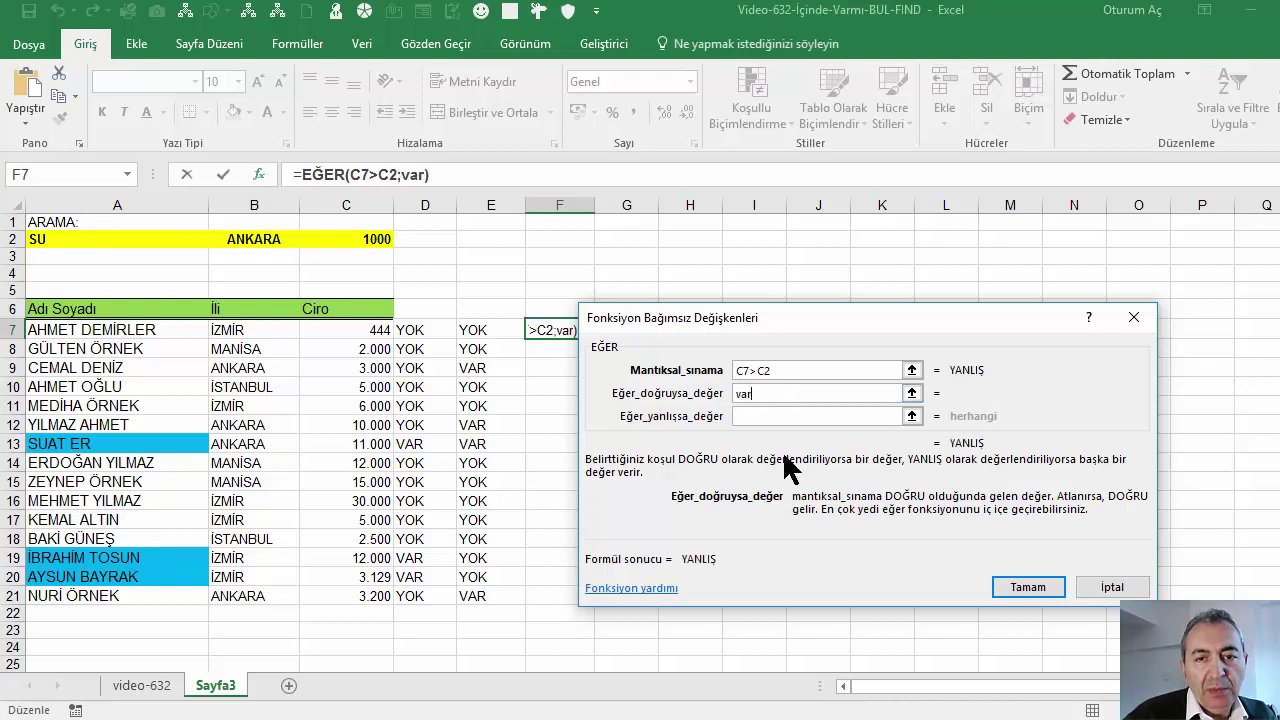
pyautogui.press('BackSpace')
pyautogui.press('BackSpace')
pyautogui.press('BackSpace')
pyautogui.write('VAR')
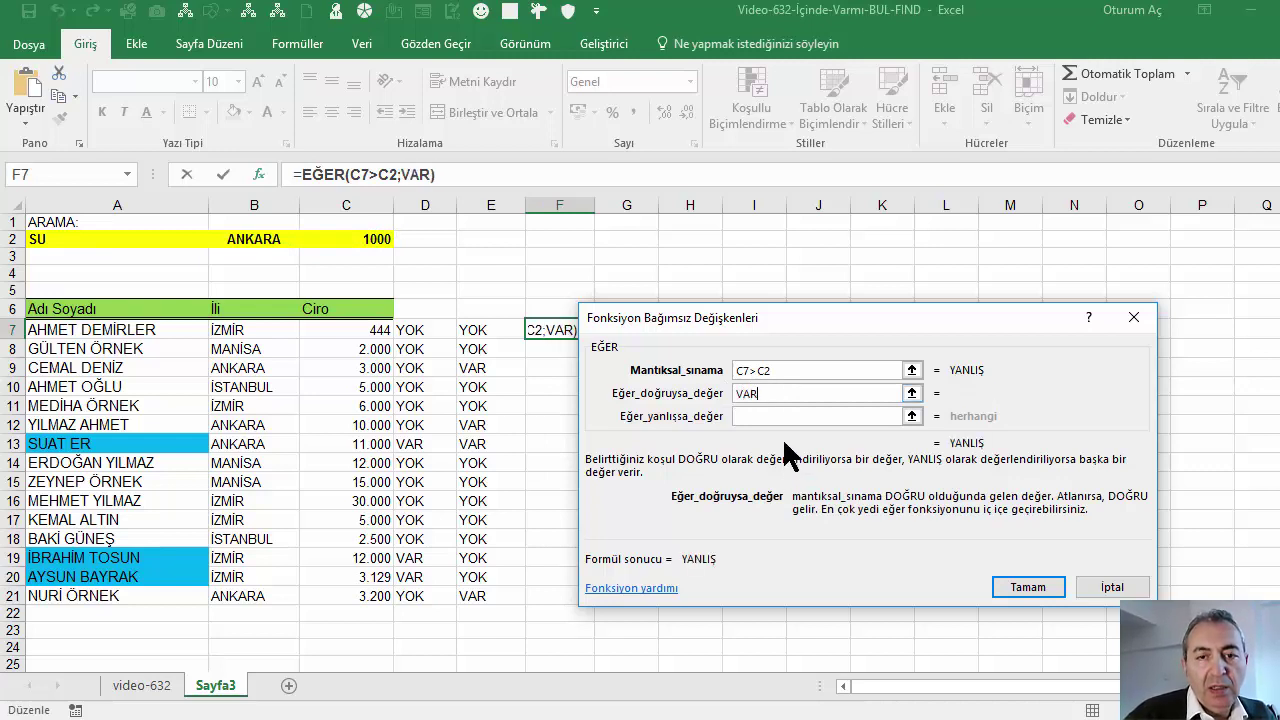
pyautogui.press('Tab')
pyautogui.write('YOK')
pyautogui.press('Return')
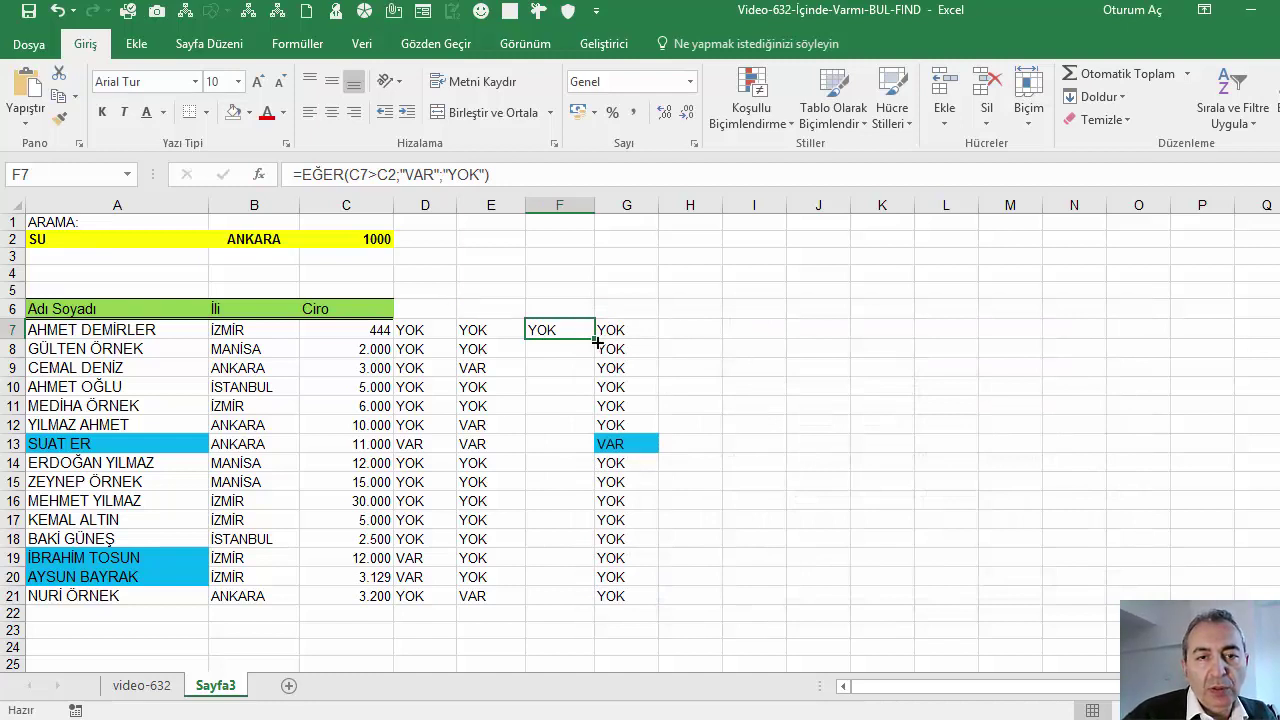
# Fill the F7 formula down to F21 and check the copied formula in F9.
pyautogui.doubleClick(596, 341)
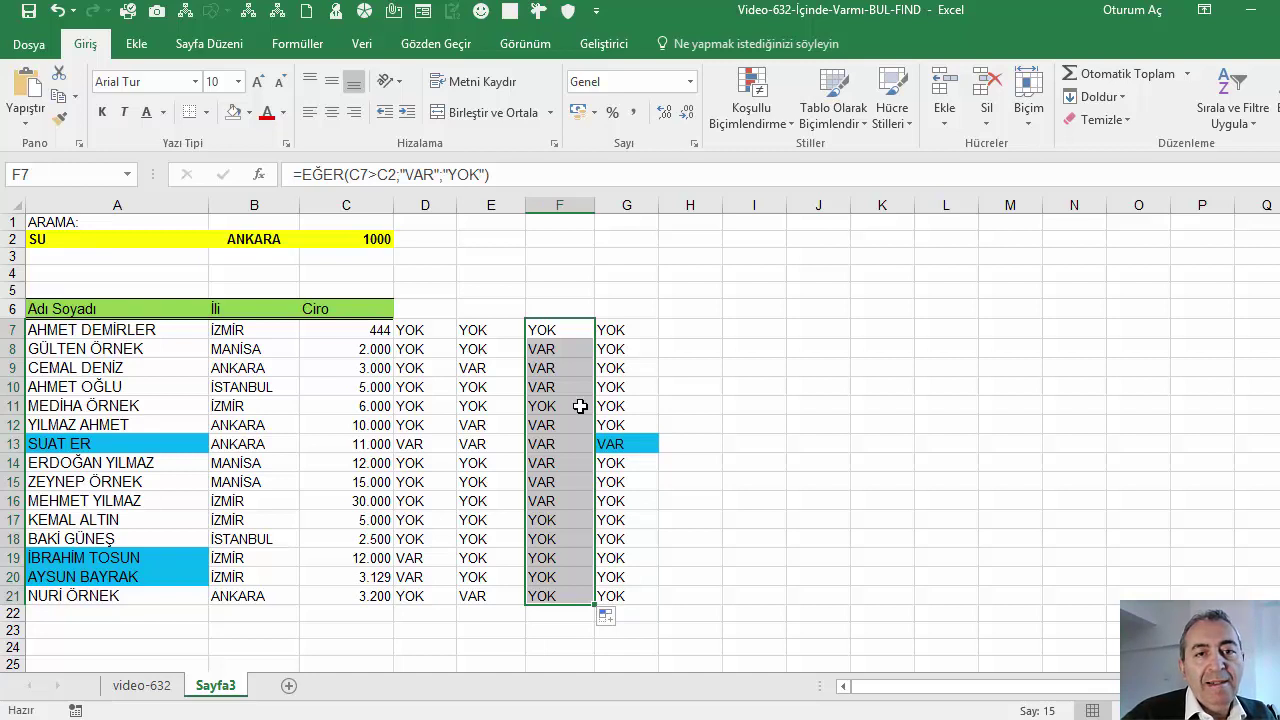
pyautogui.click(558, 331)
pyautogui.click(551, 362)
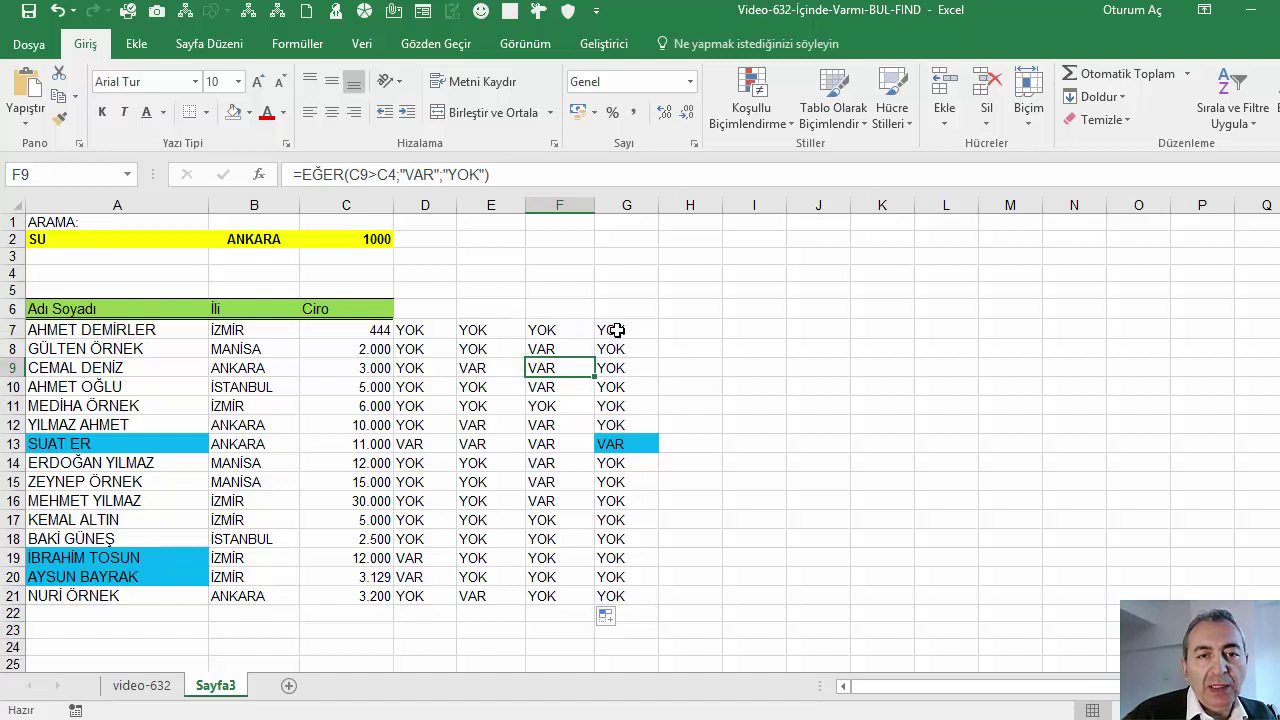
# Add F7="VAR" as a third VE condition in G7's formula and fill it down to G21.
pyautogui.click(616, 330)
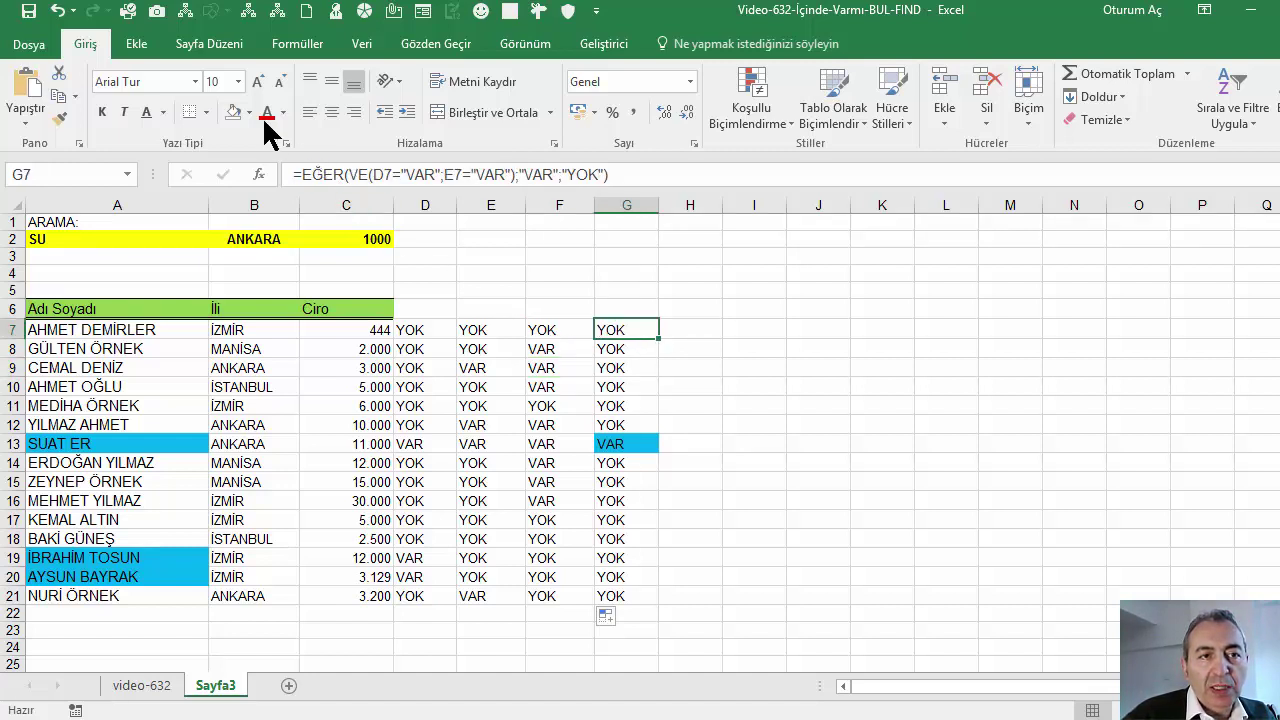
pyautogui.click(260, 175)
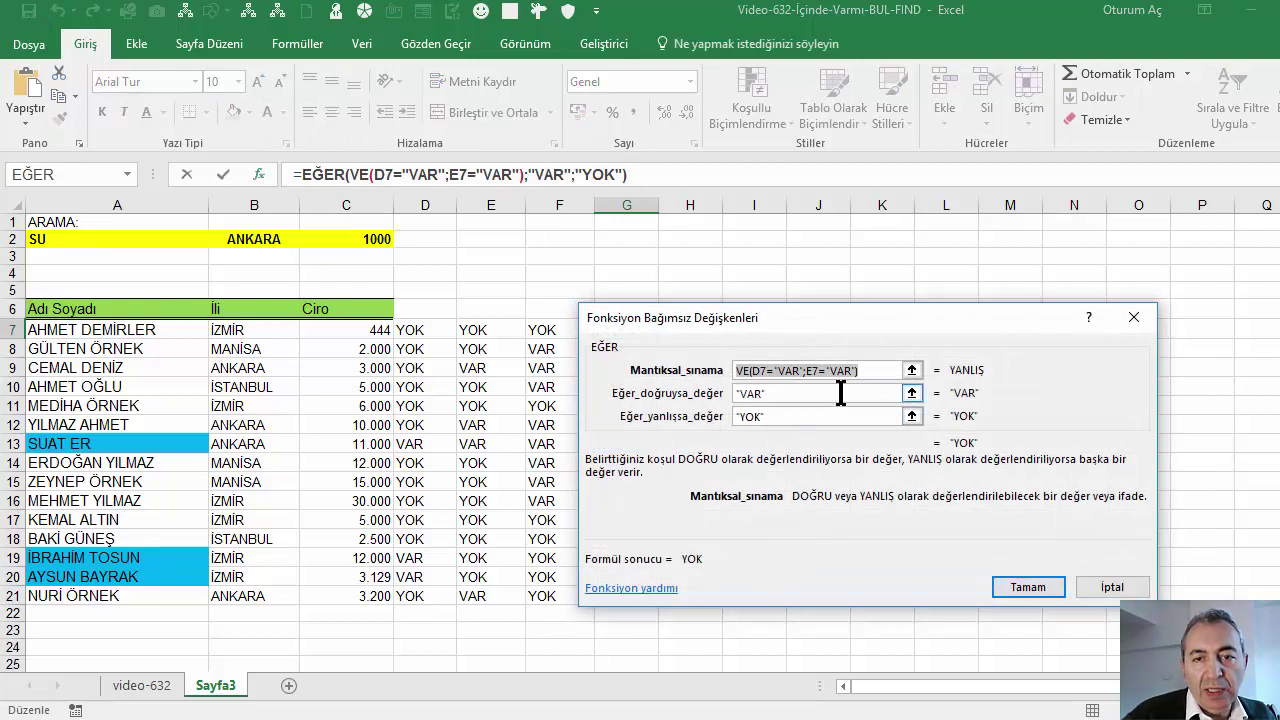
pyautogui.click(365, 174)
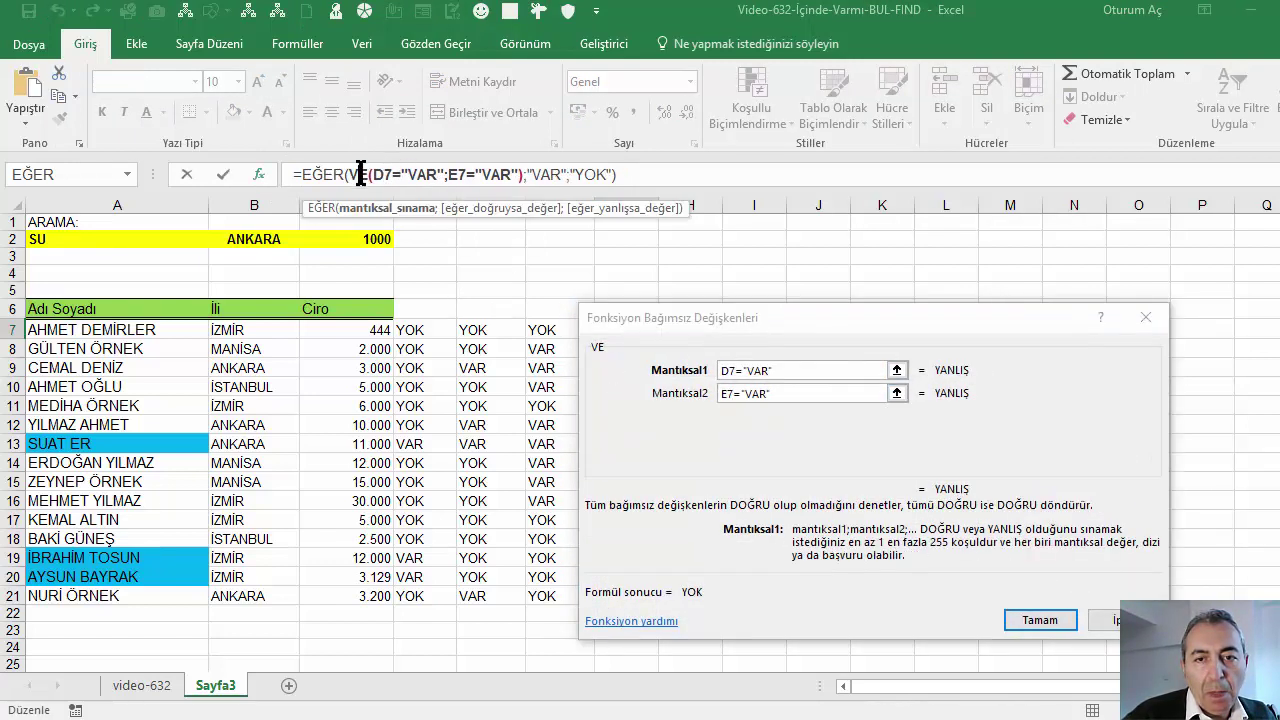
pyautogui.click(795, 393)
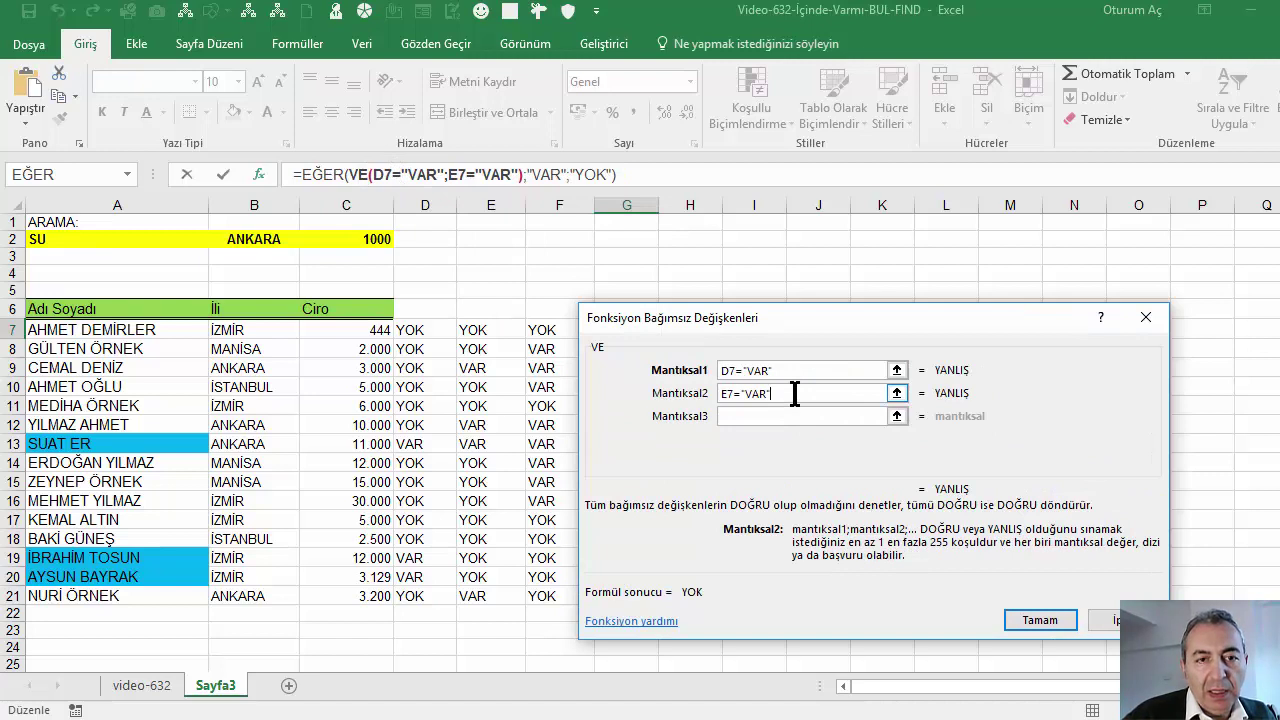
pyautogui.press('Tab')
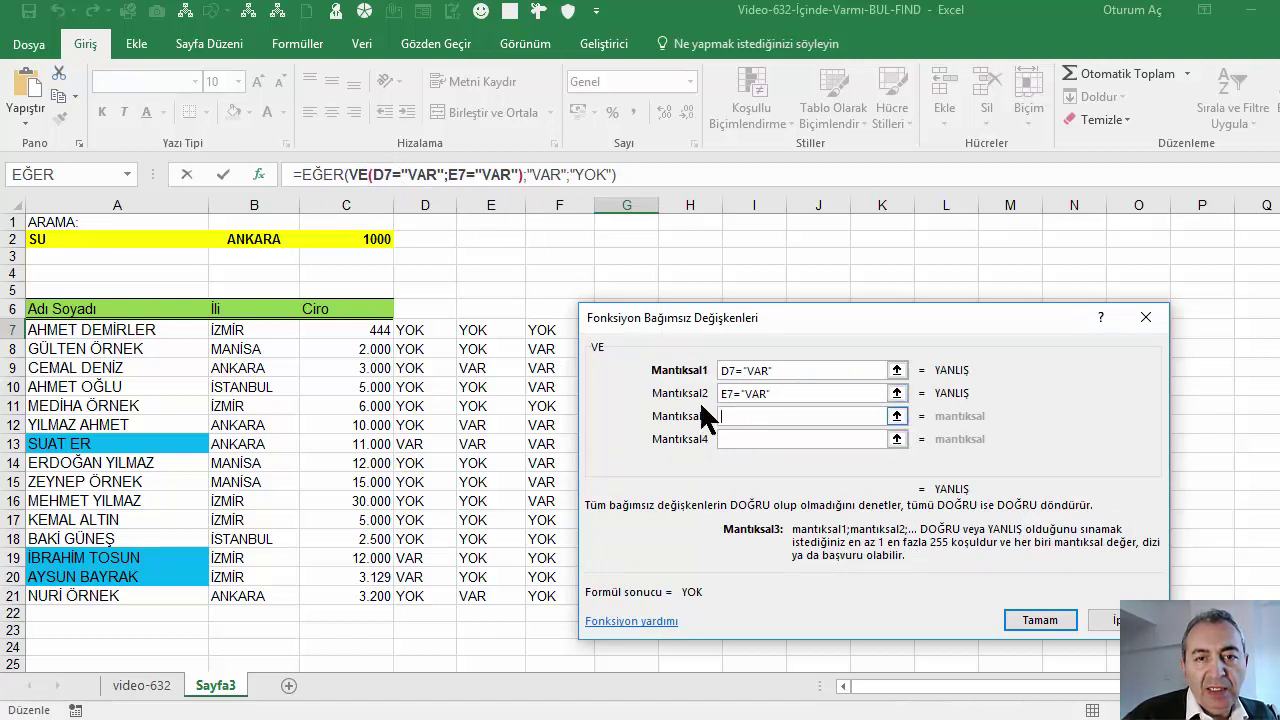
pyautogui.click(560, 330)
pyautogui.write('="')
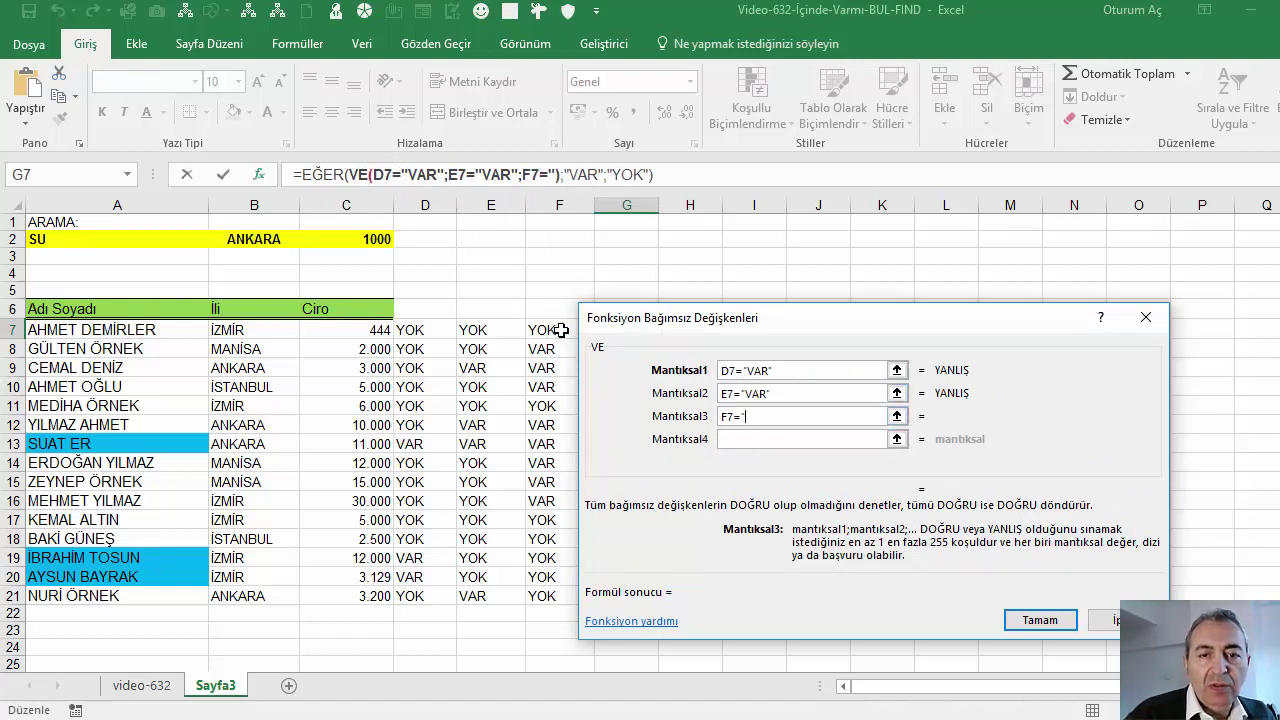
pyautogui.write('VAR"')
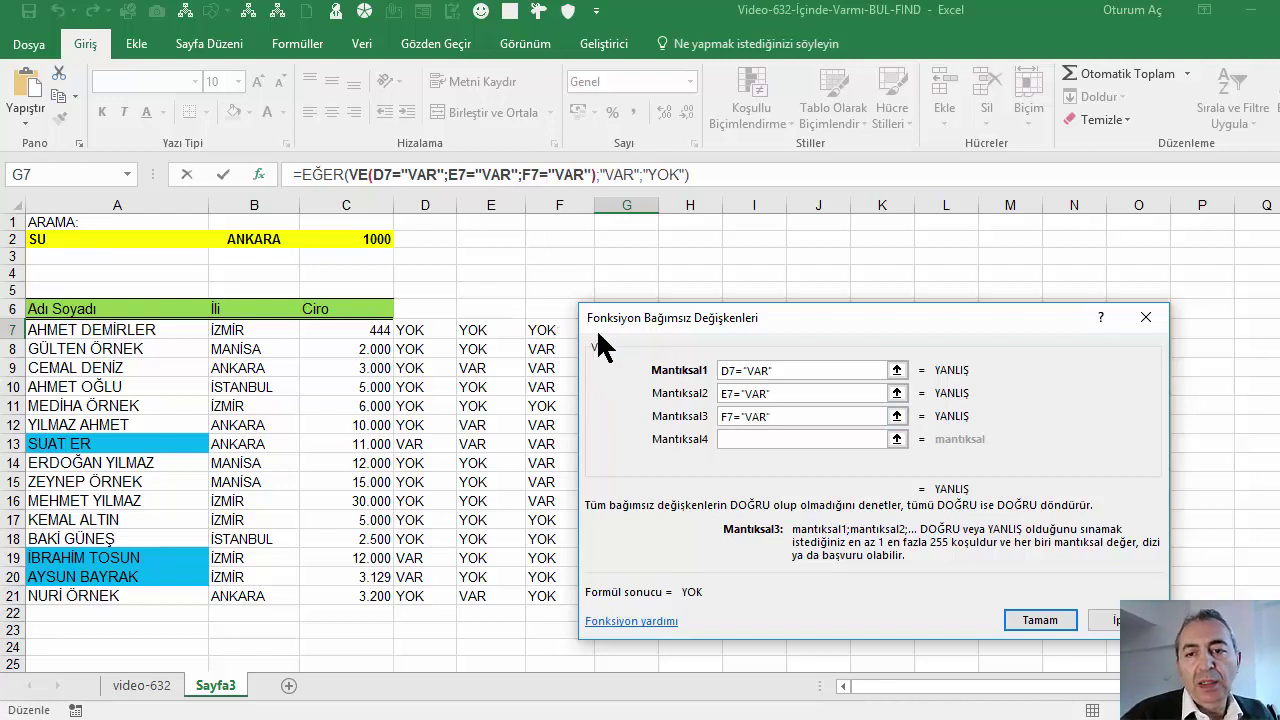
pyautogui.click(1030, 620)
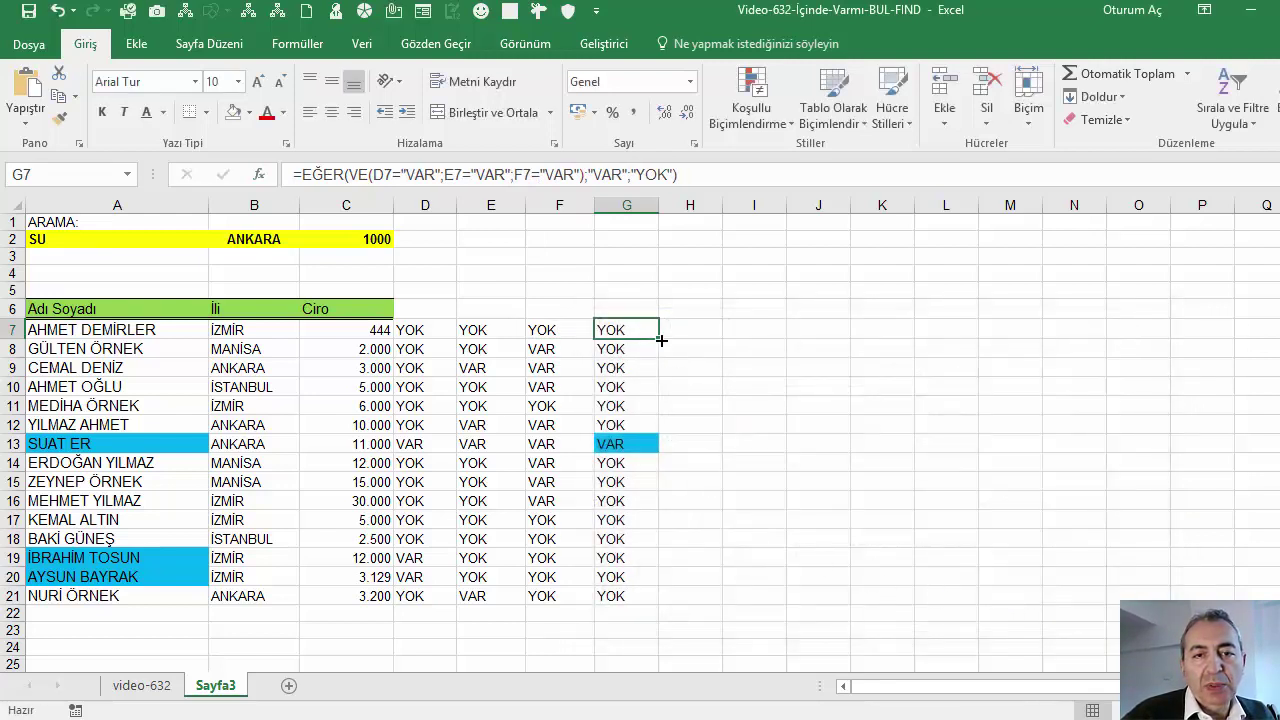
pyautogui.doubleClick(661, 341)
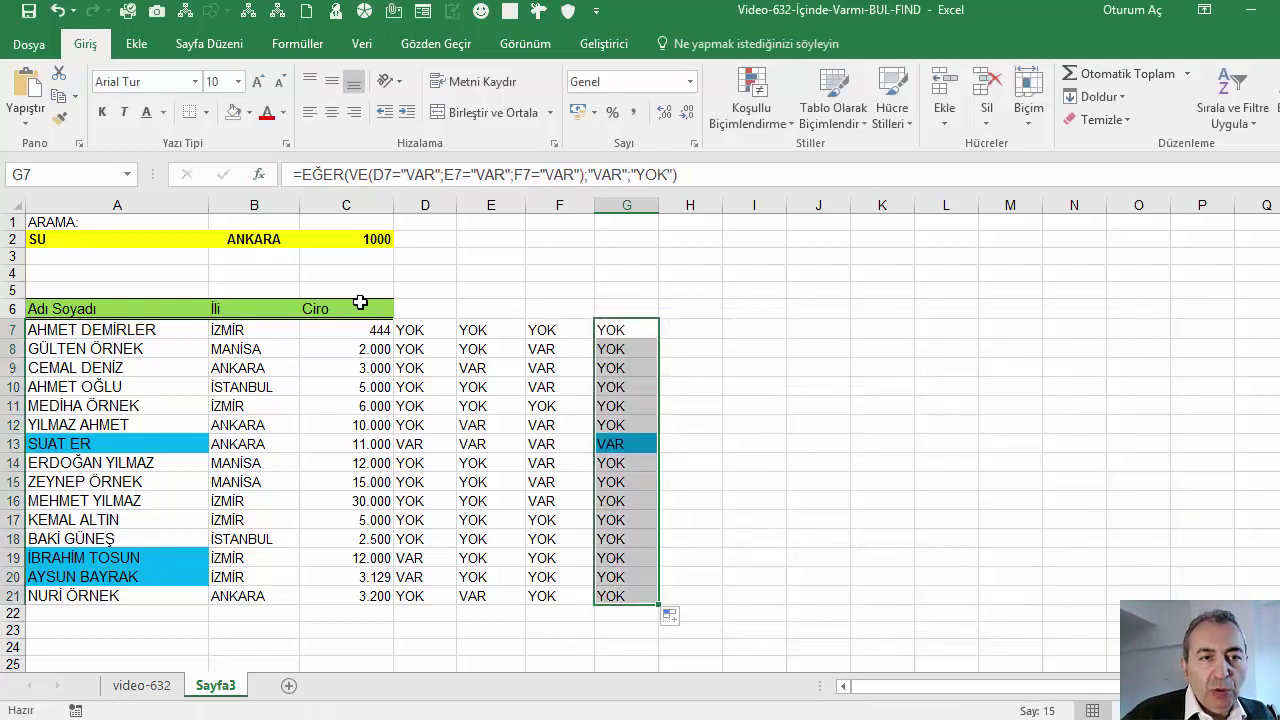
# Set the revenue criterion in C2 to 20000 and inspect the G13, G7, F13 and F7 formulas.
pyautogui.click(371, 239)
pyautogui.write('1000')
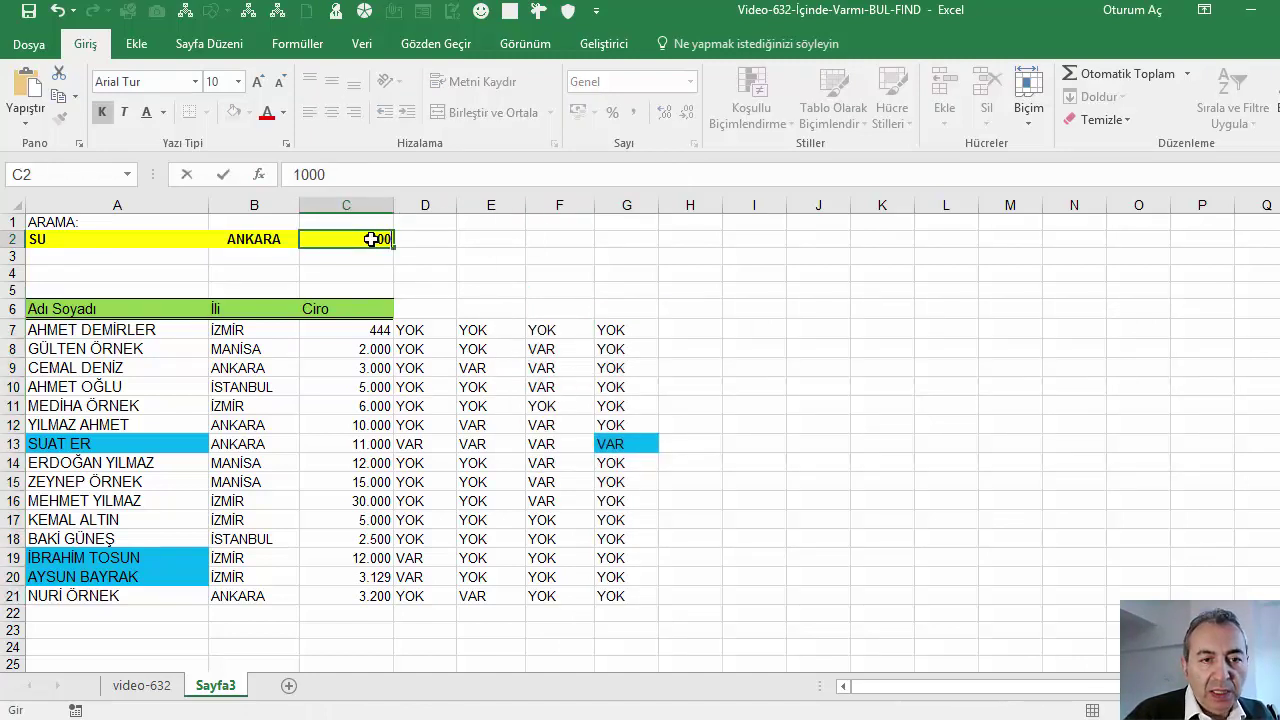
pyautogui.write('200')
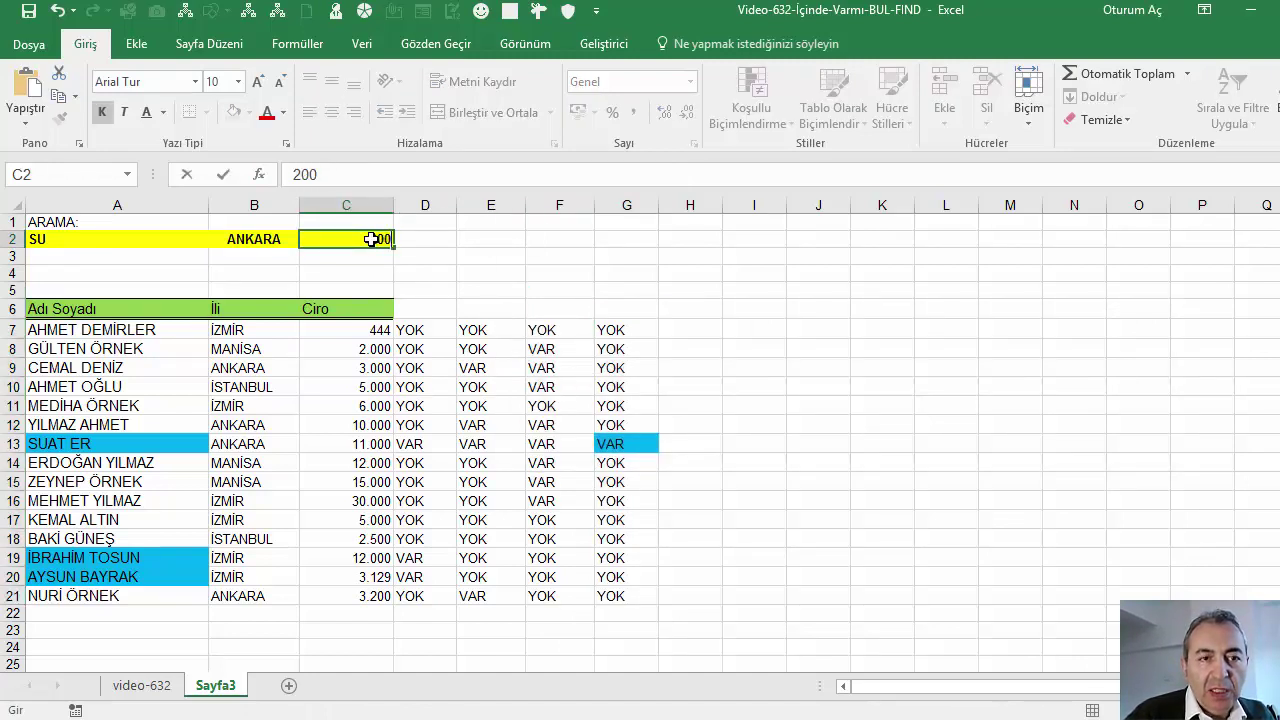
pyautogui.write('00')
pyautogui.press('Return')
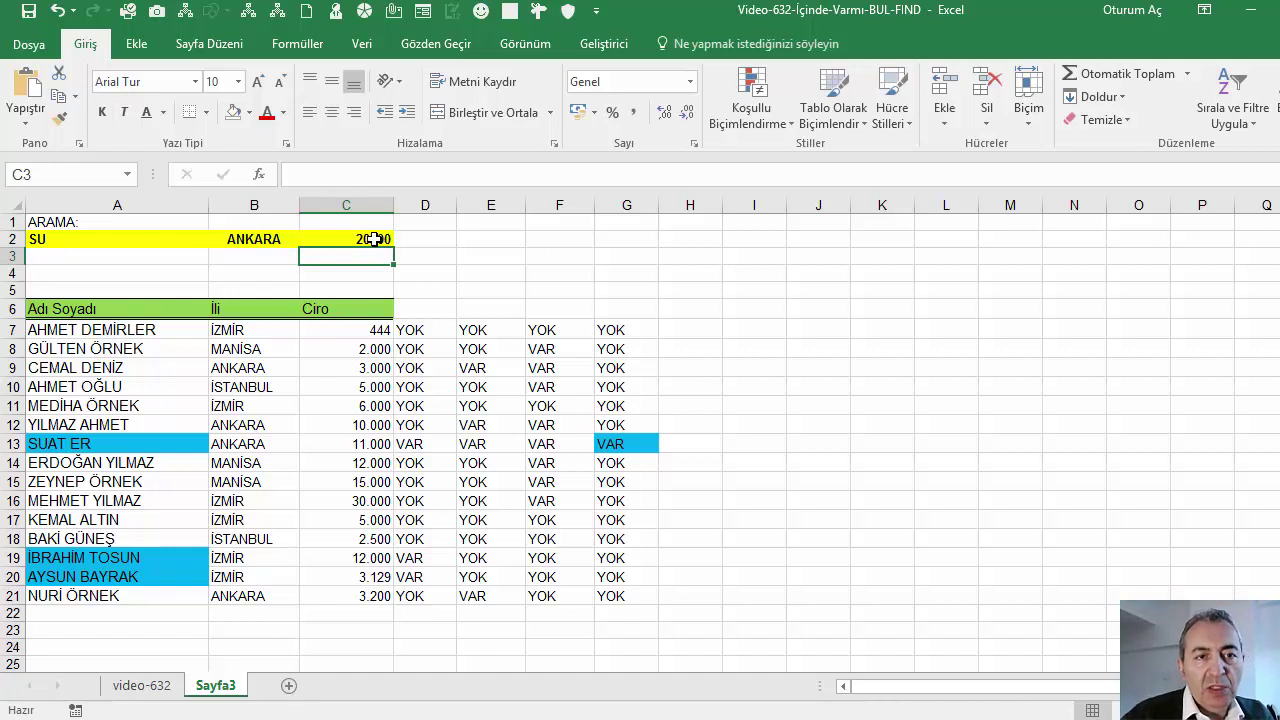
pyautogui.click(360, 222)
pyautogui.click(612, 448)
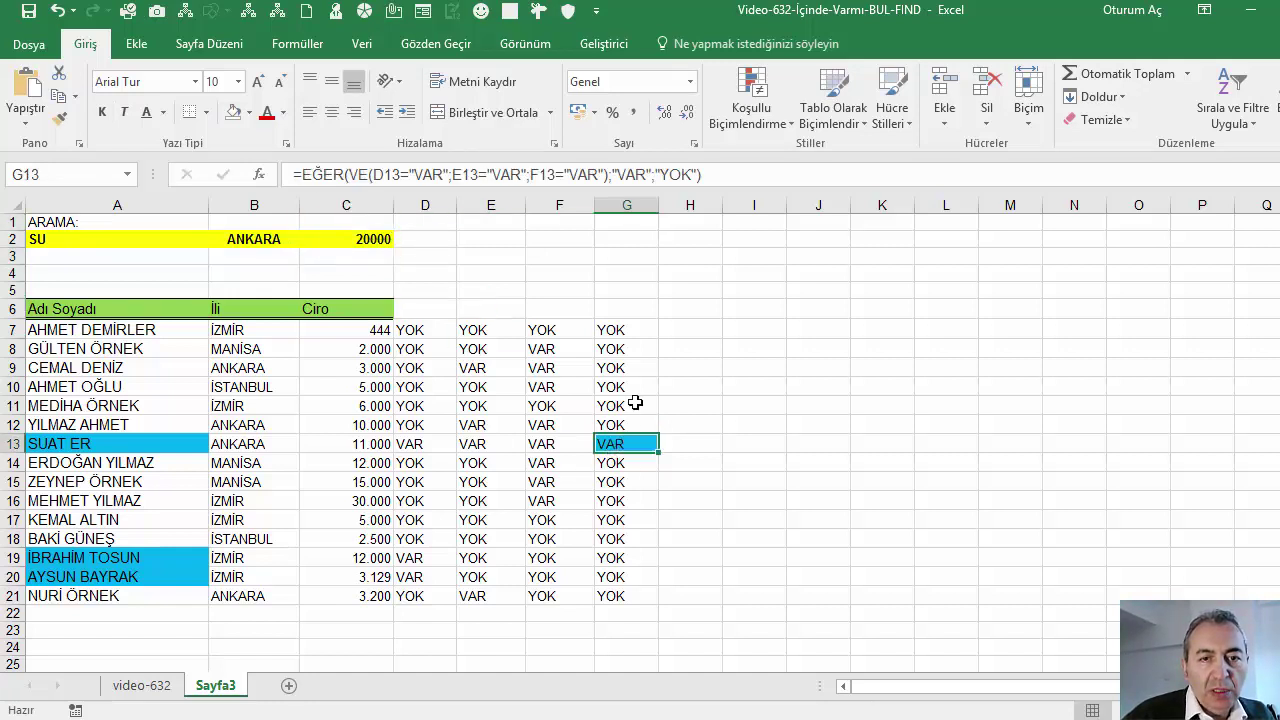
pyautogui.click(635, 326)
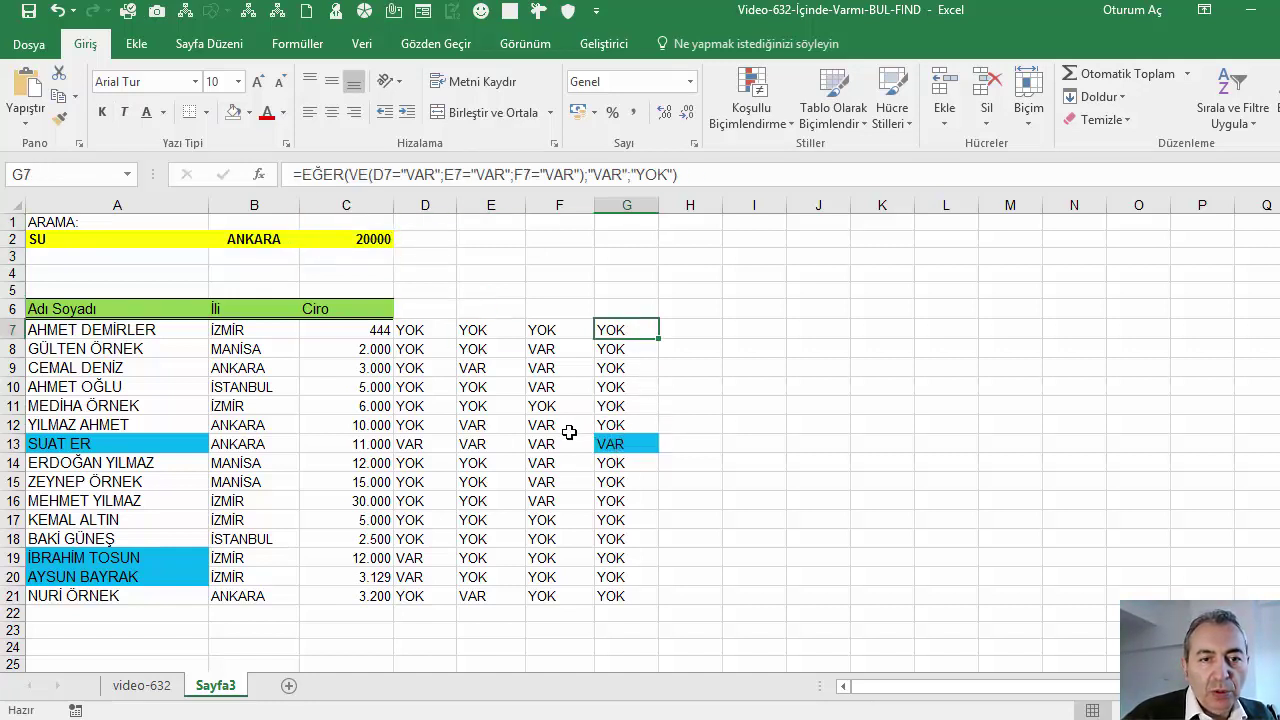
pyautogui.click(565, 437)
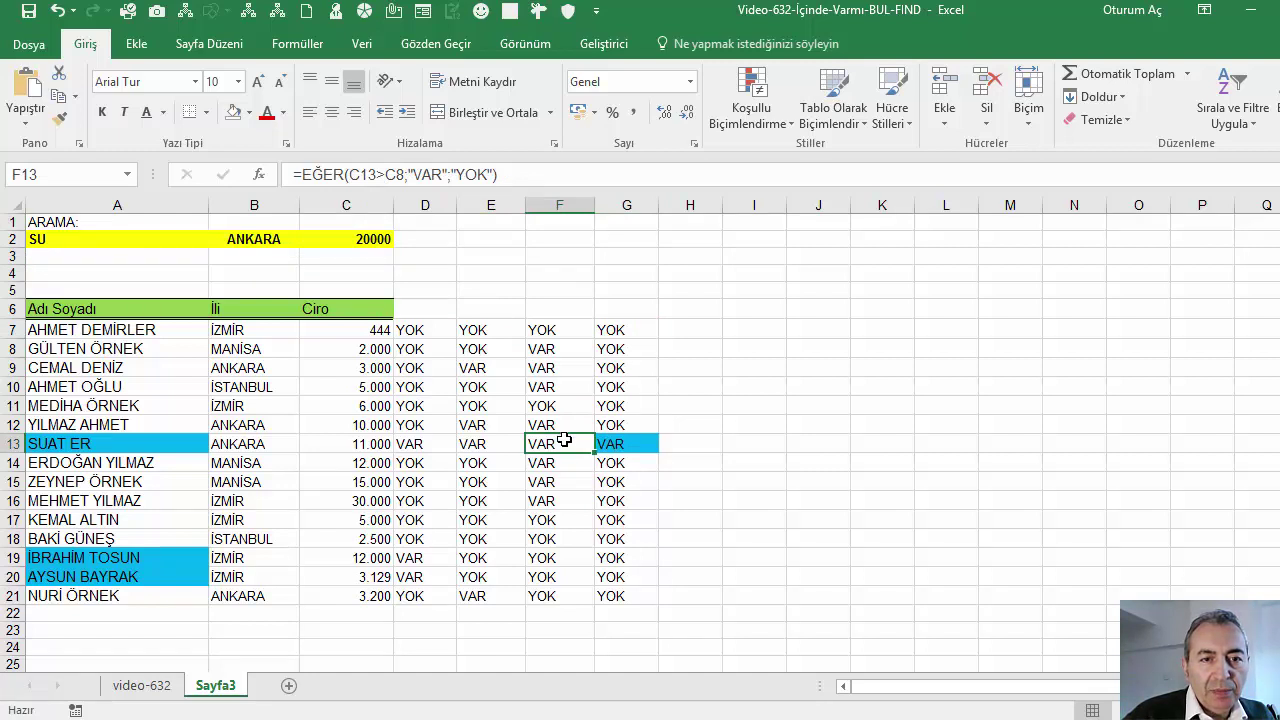
pyautogui.click(568, 330)
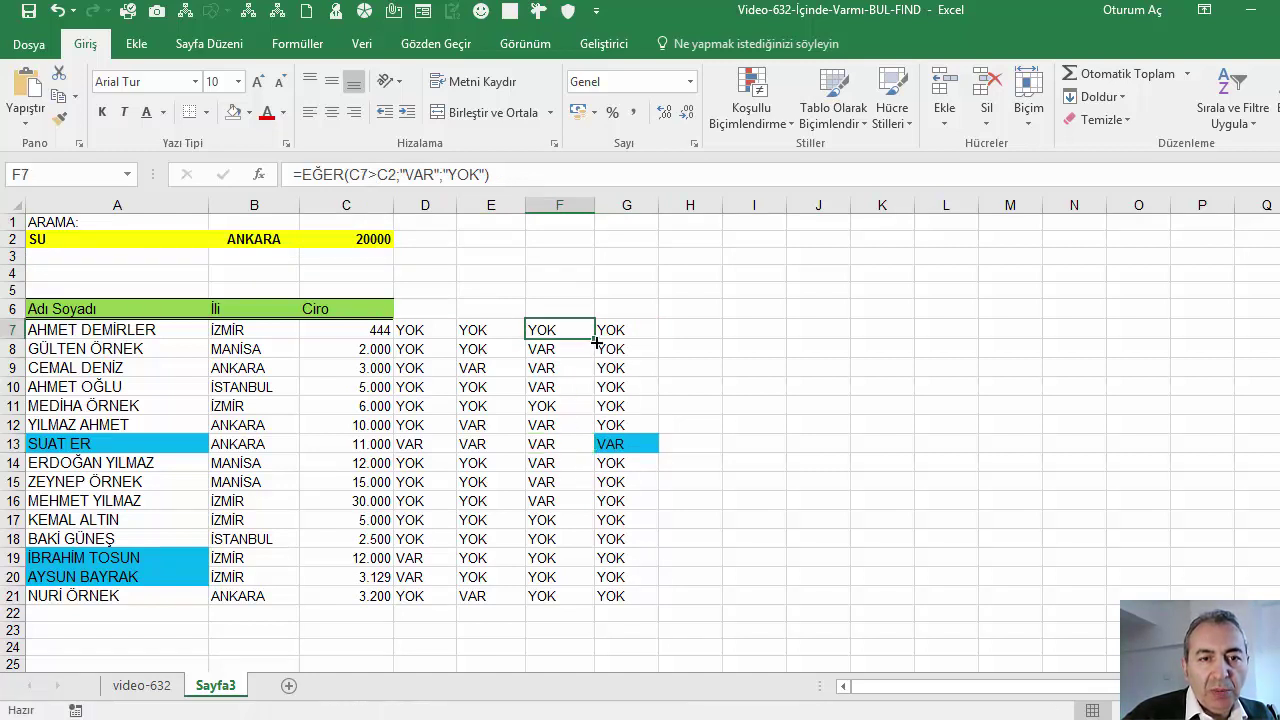
# Refill columns F and G down to row 21 and review the E7, F7 and G7 formulas.
pyautogui.doubleClick(596, 342)
pyautogui.click(565, 330)
pyautogui.click(629, 328)
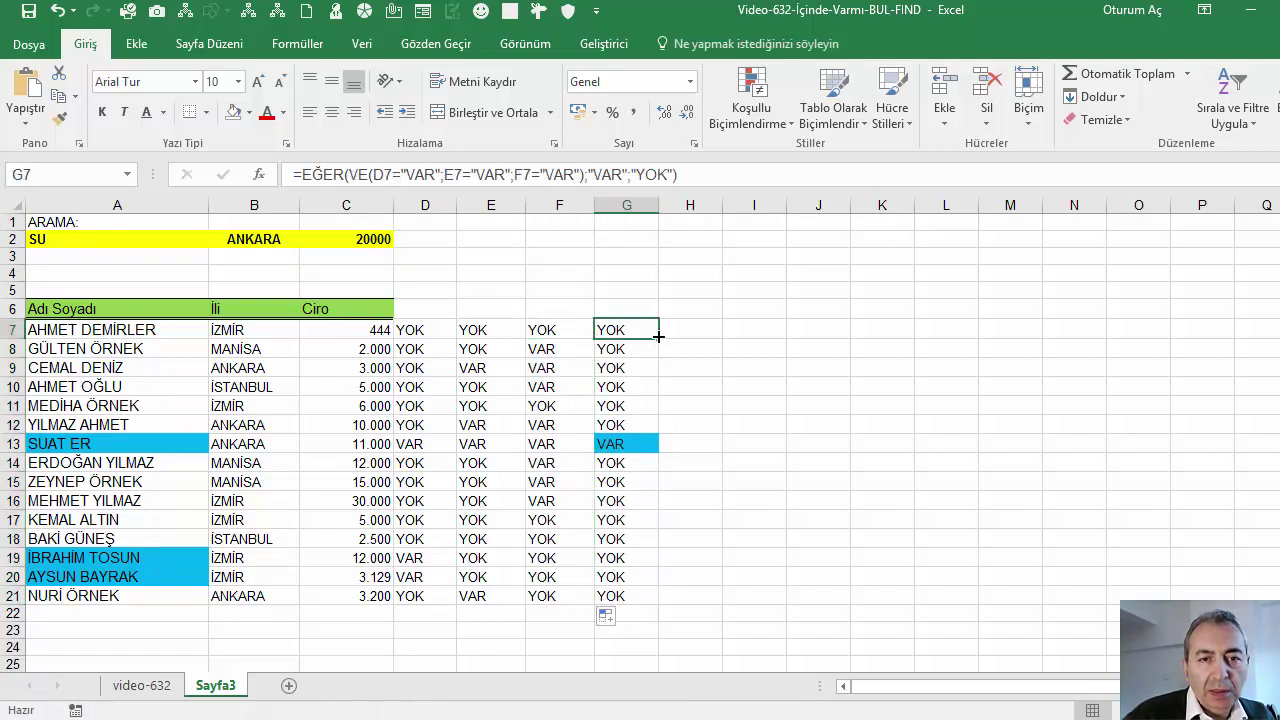
pyautogui.doubleClick(658, 340)
pyautogui.click(612, 332)
pyautogui.click(554, 340)
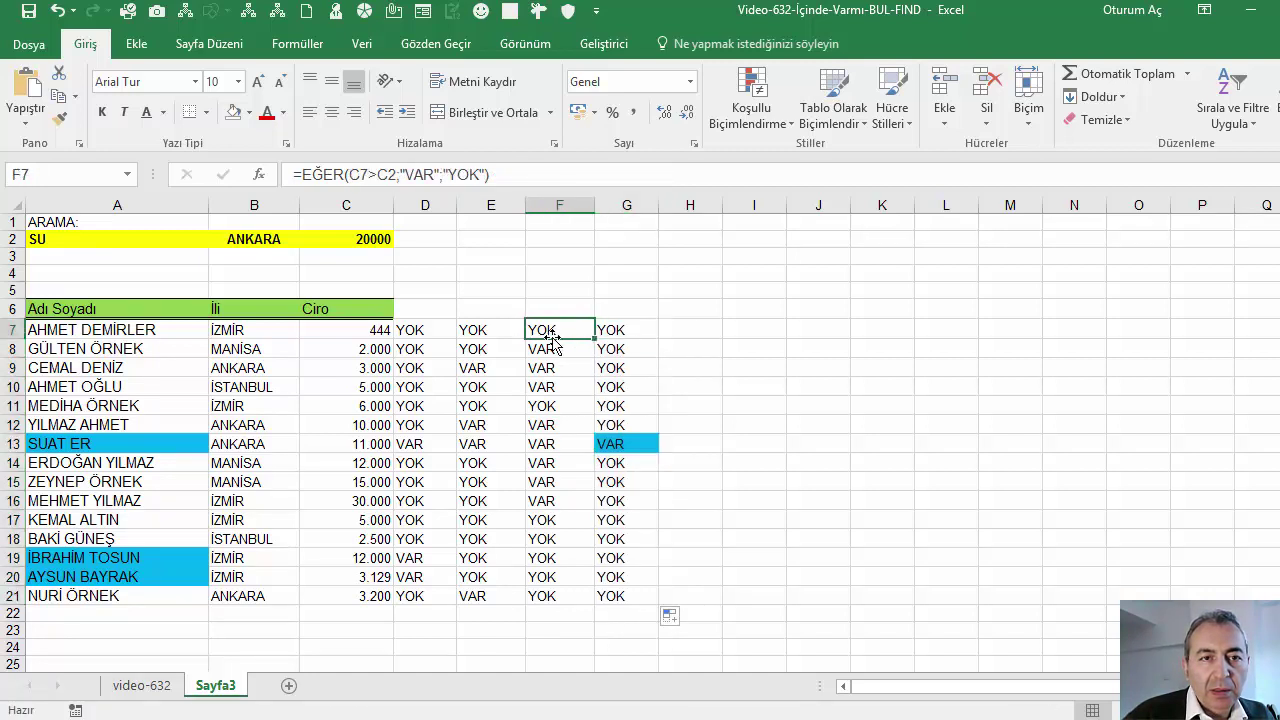
pyautogui.click(494, 333)
pyautogui.click(580, 334)
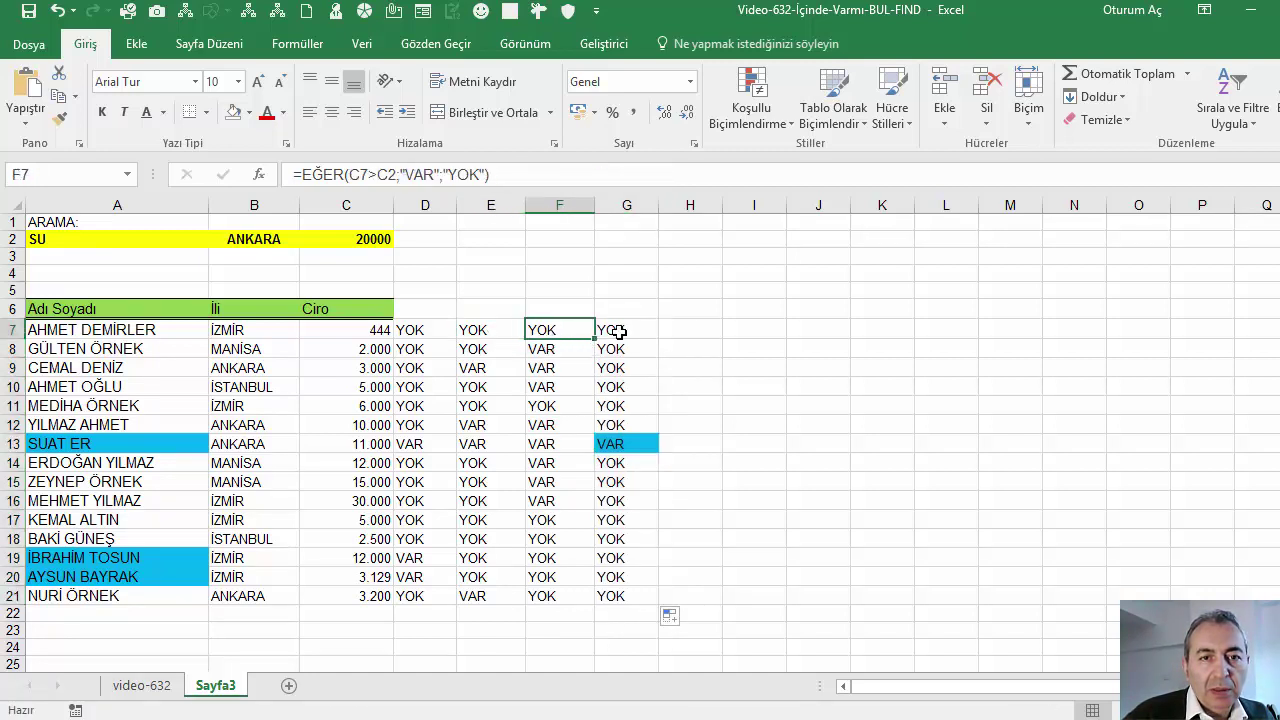
pyautogui.click(615, 331)
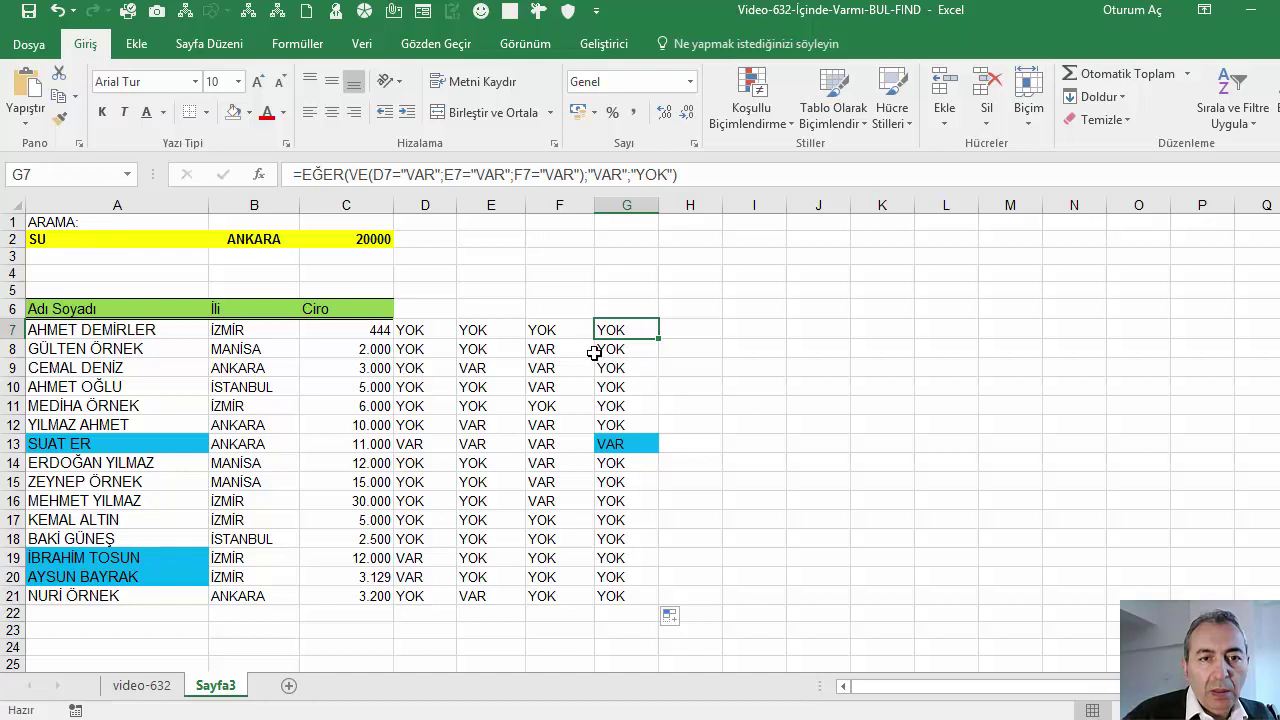
pyautogui.click(566, 335)
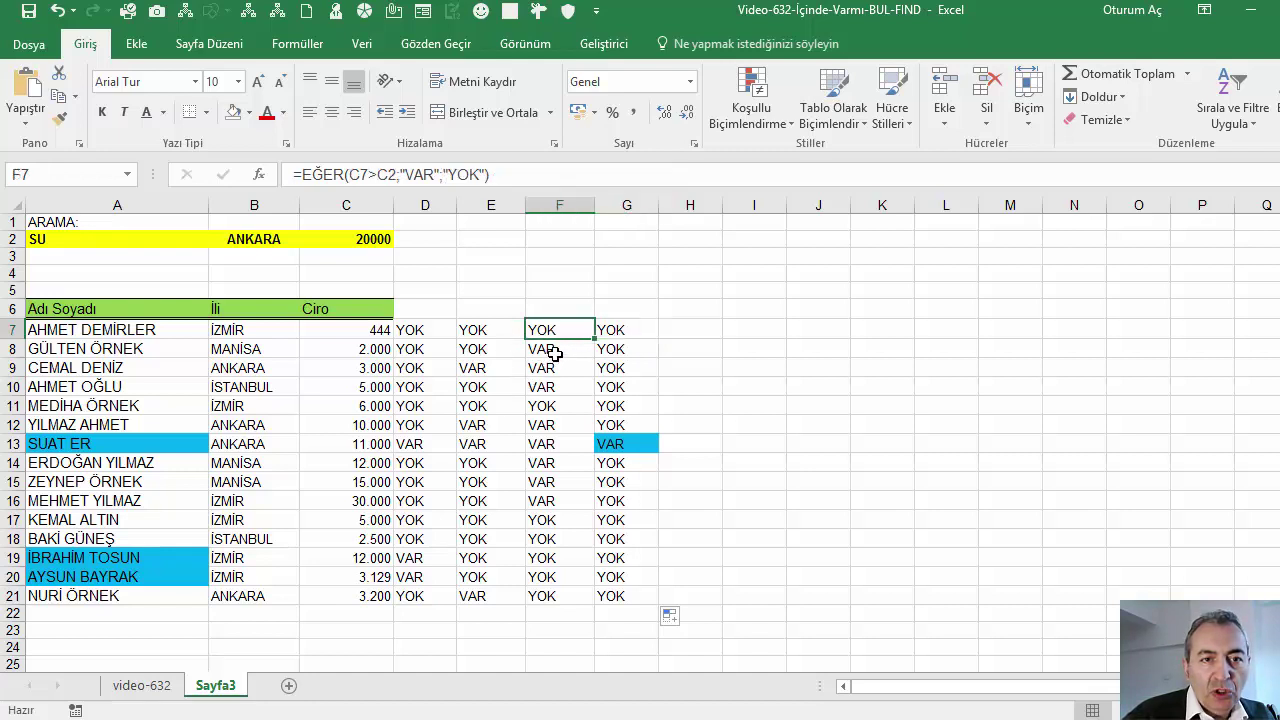
# Change F7's C2 reference to absolute $C$2 and refill the revenue test down to F21.
pyautogui.doubleClick(549, 330)
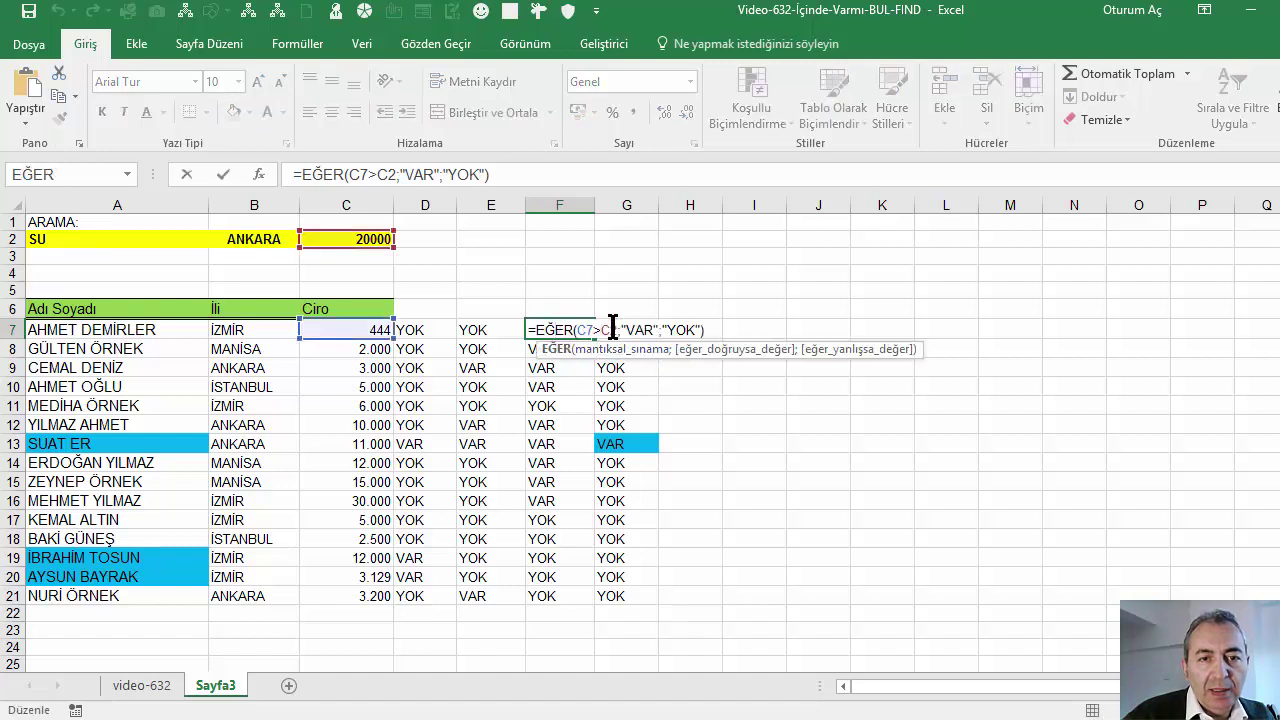
pyautogui.click(606, 330)
pyautogui.press('F4')
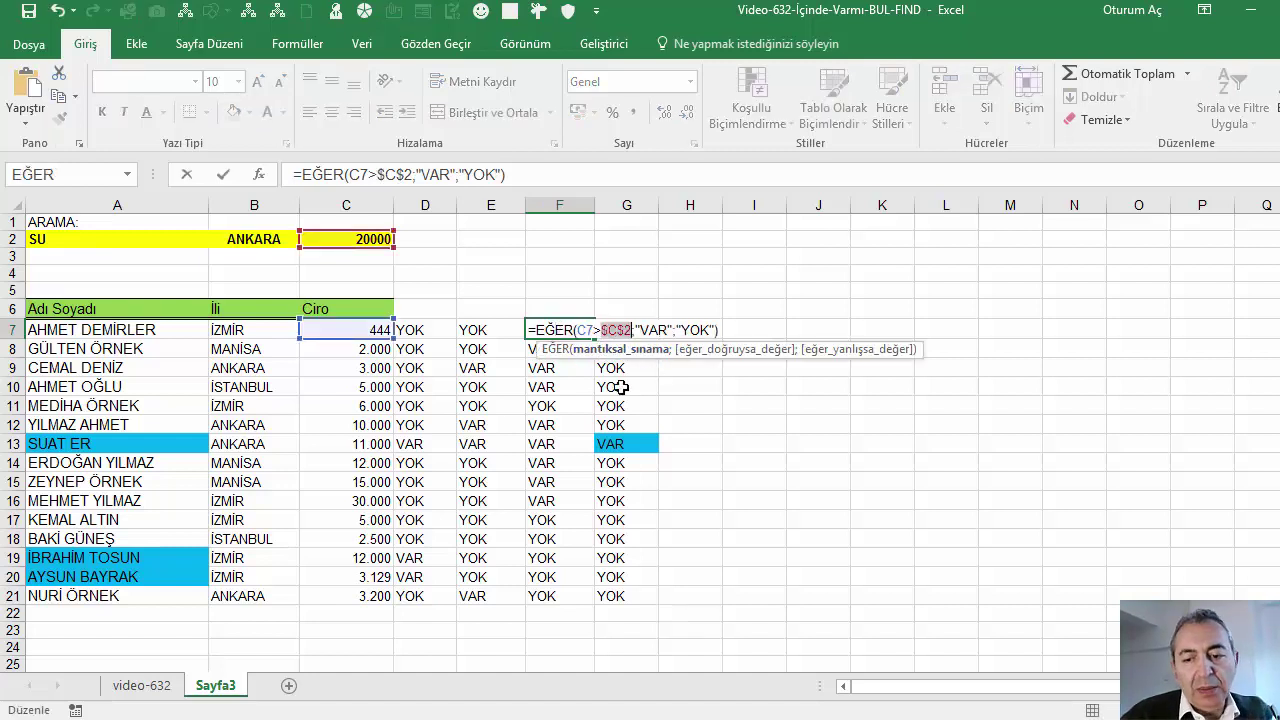
pyautogui.press('Return')
pyautogui.click(566, 331)
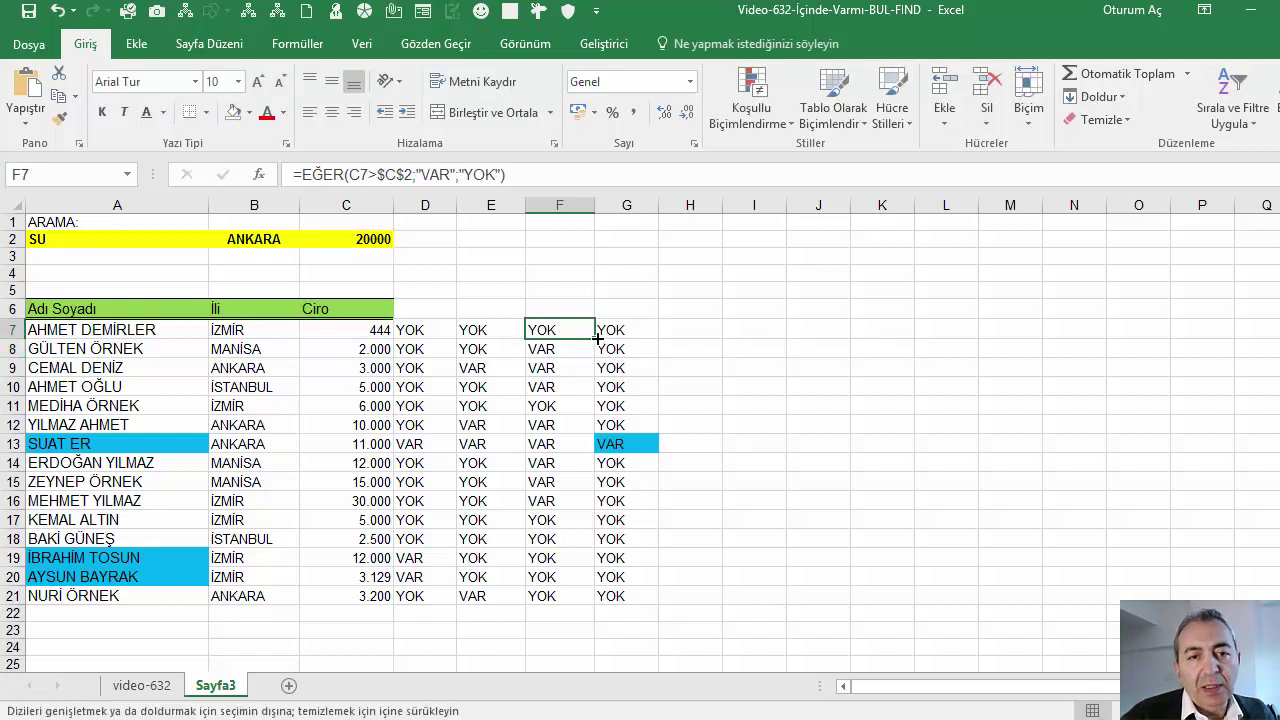
pyautogui.doubleClick(594, 339)
pyautogui.click(578, 338)
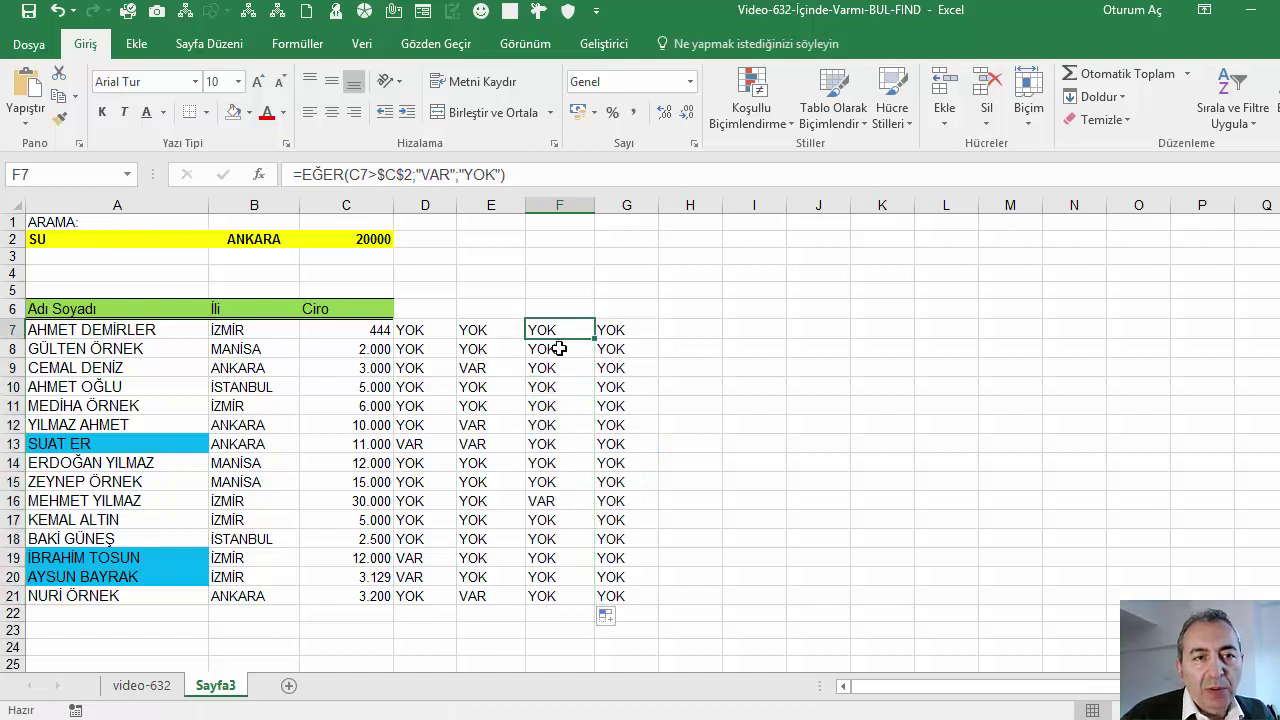
# Set the revenue criterion in C2 to 10000.
pyautogui.click(372, 246)
pyautogui.write('10')
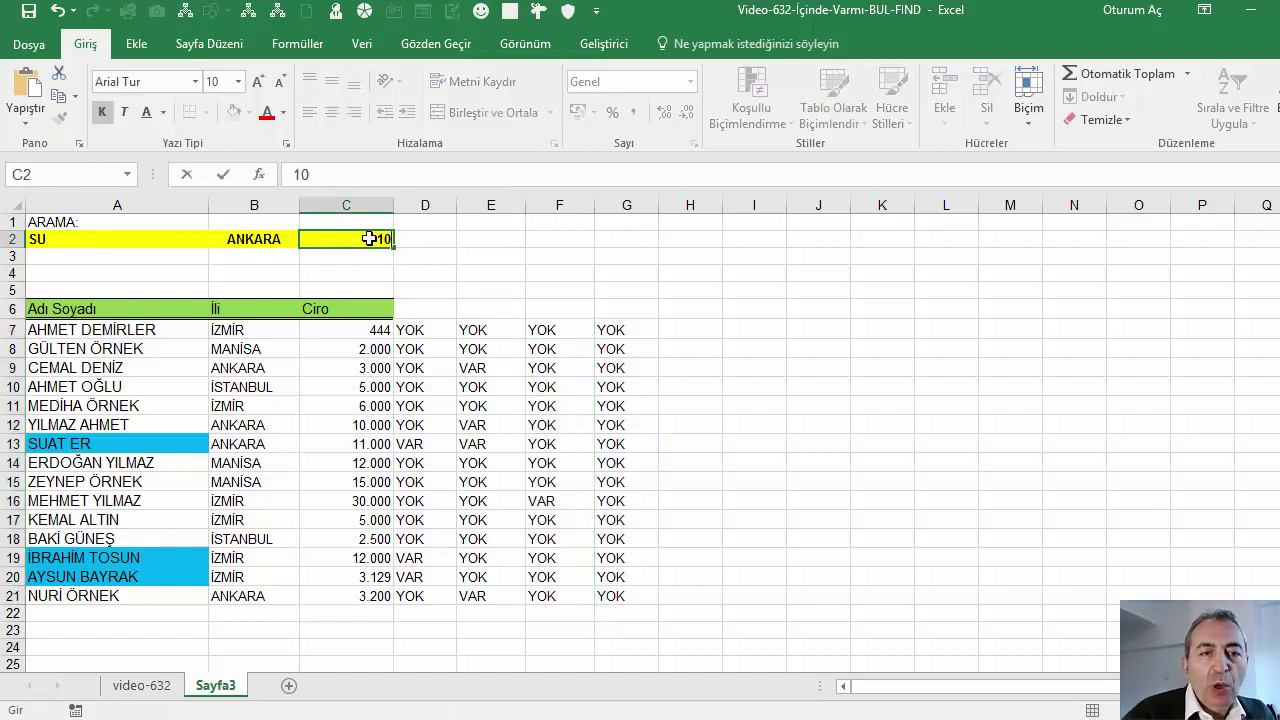
pyautogui.press('Return')
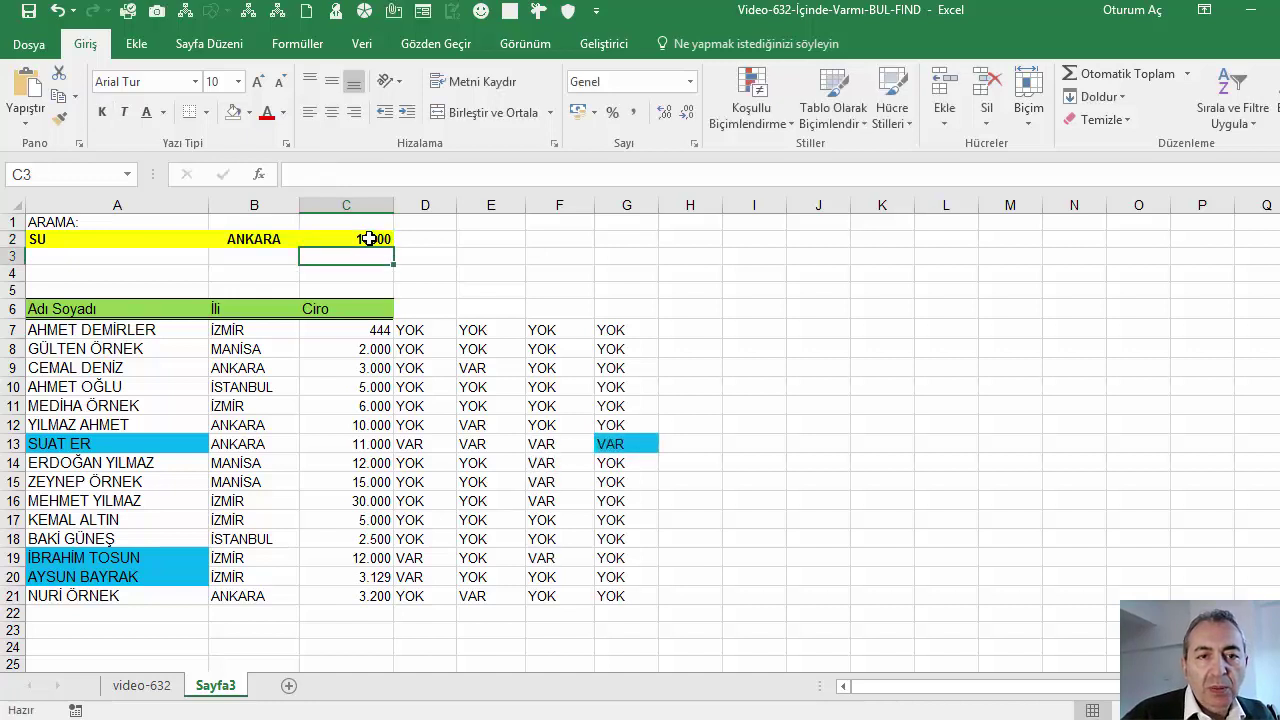
# Hide the helper columns D to F.
pyautogui.moveTo(424, 204); pyautogui.dragTo(551, 204)
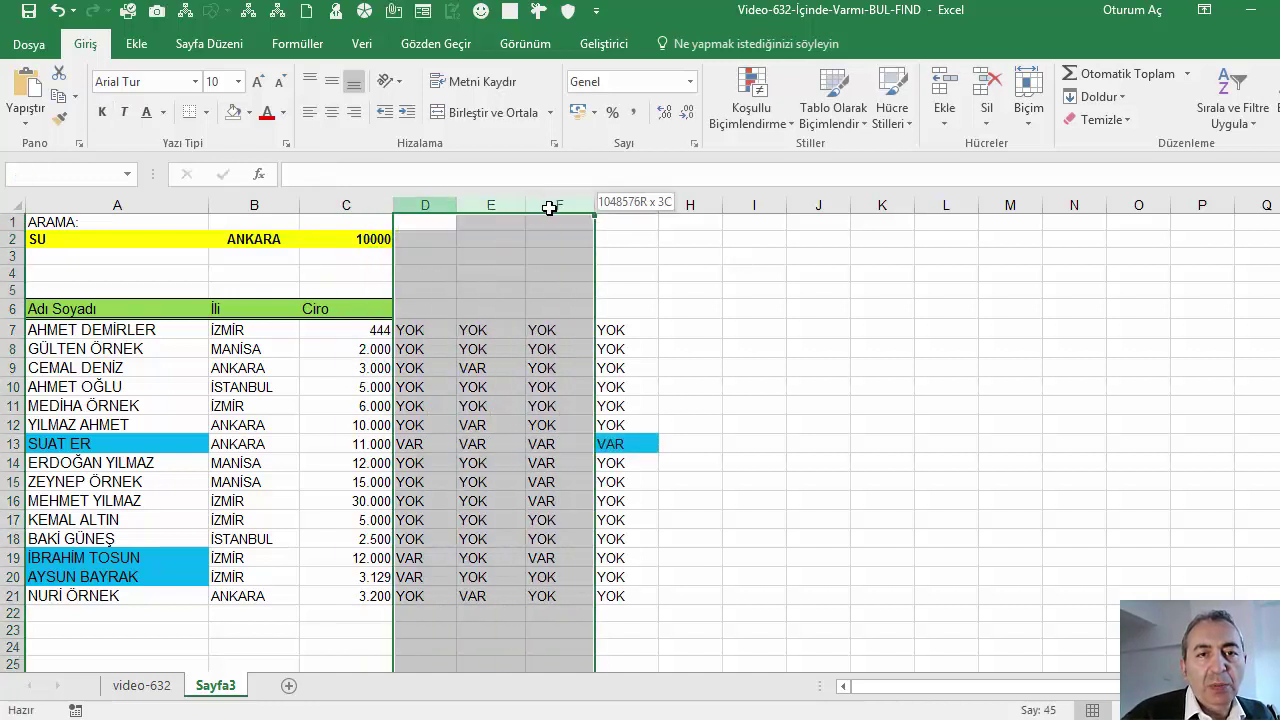
pyautogui.rightClick(551, 204)
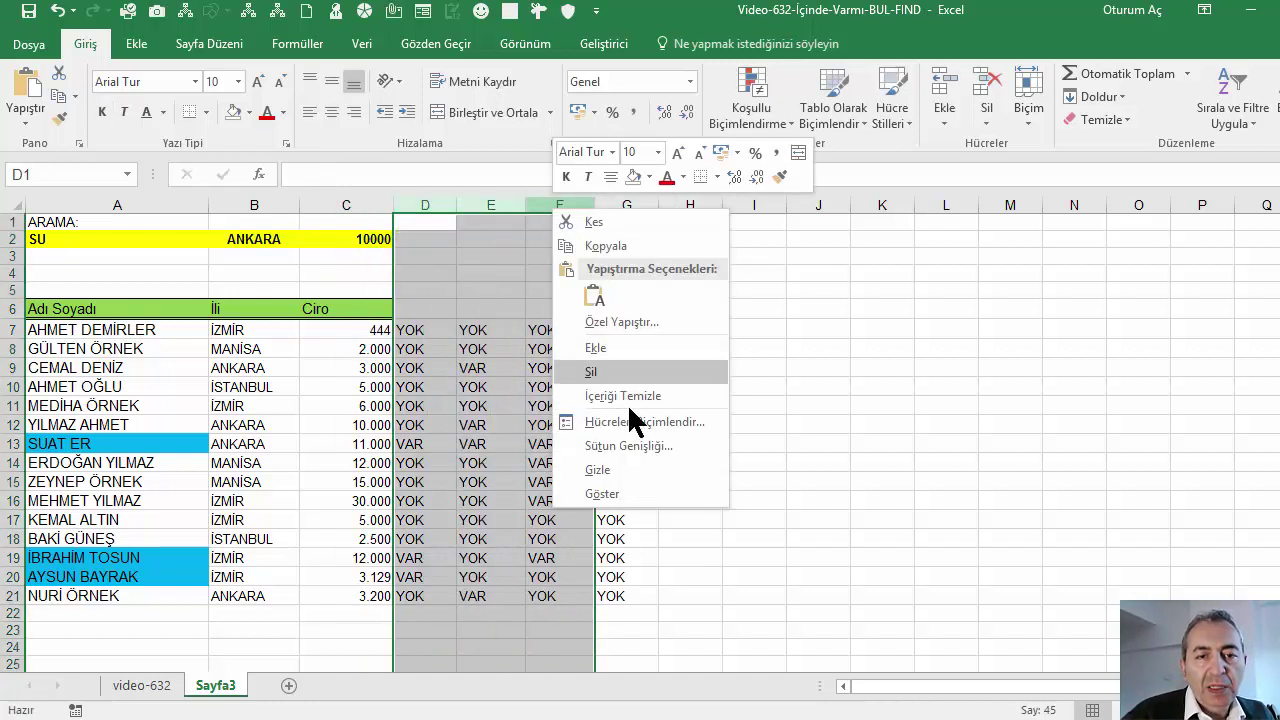
pyautogui.click(614, 491)
pyautogui.click(425, 387)
pyautogui.click(345, 387)
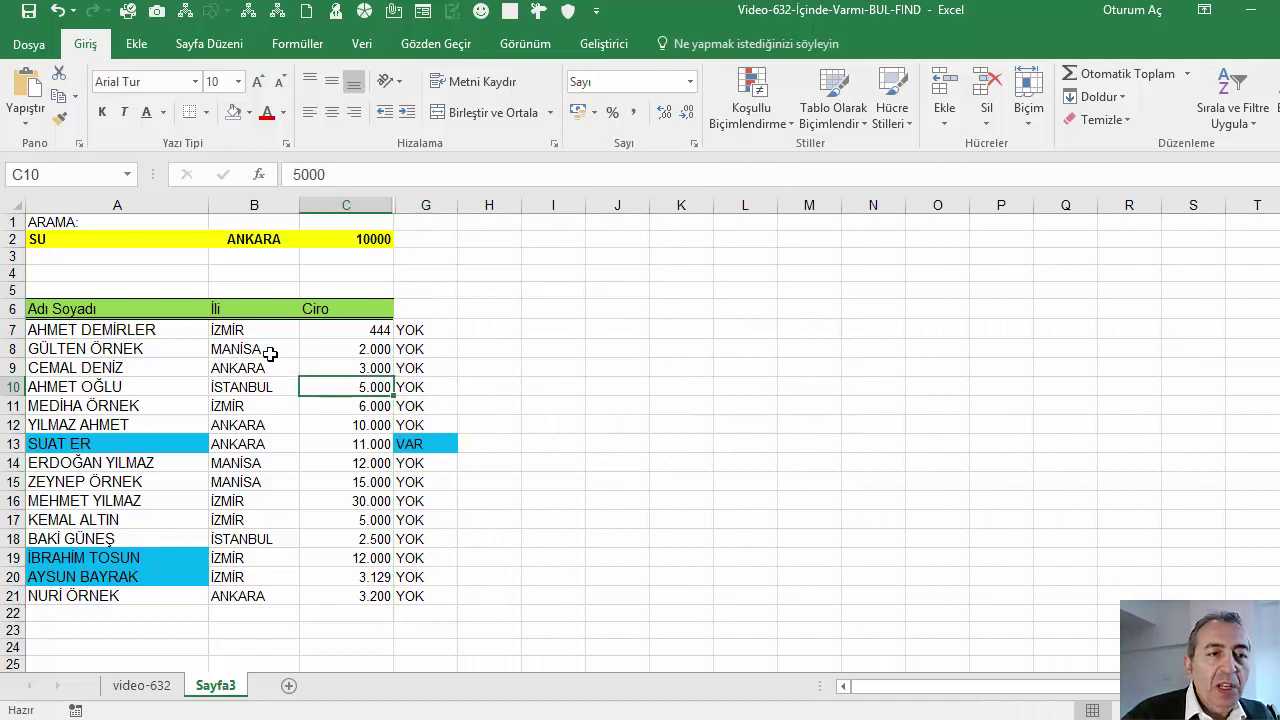
# Set the name criterion in A2 to Ö, after first trying KE.
pyautogui.click(141, 242)
pyautogui.write('KE')
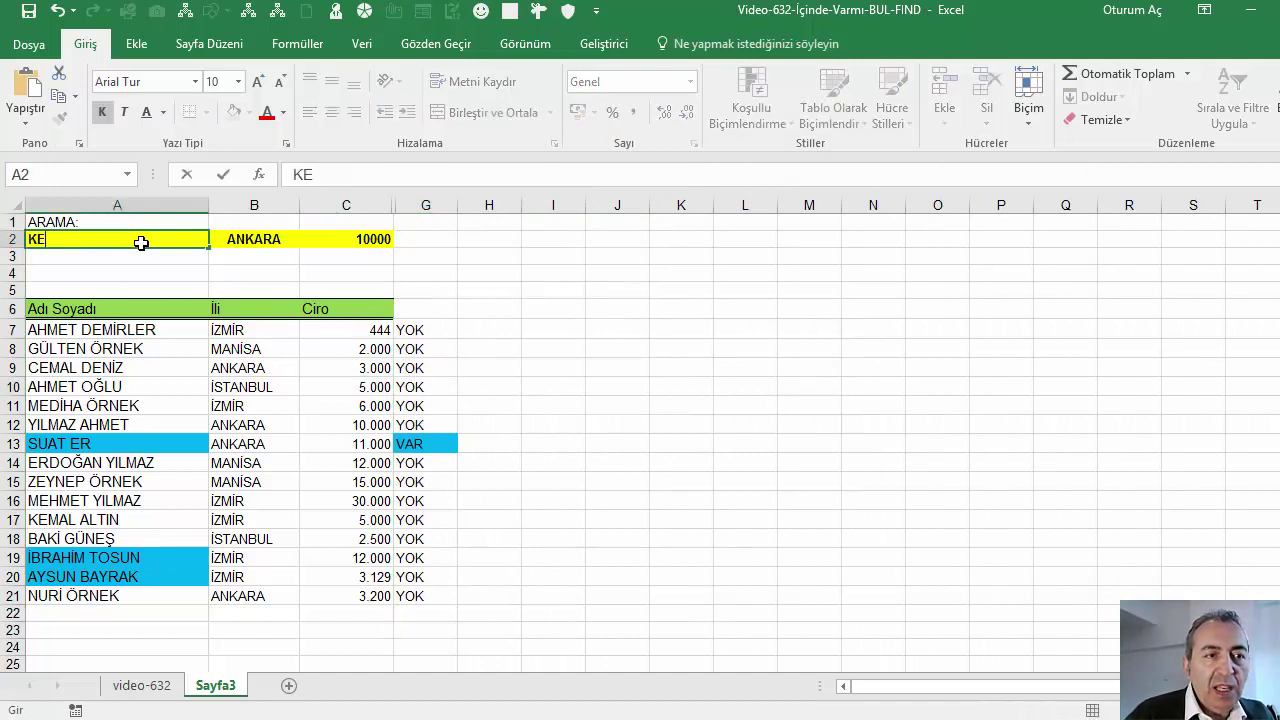
pyautogui.press('Return')
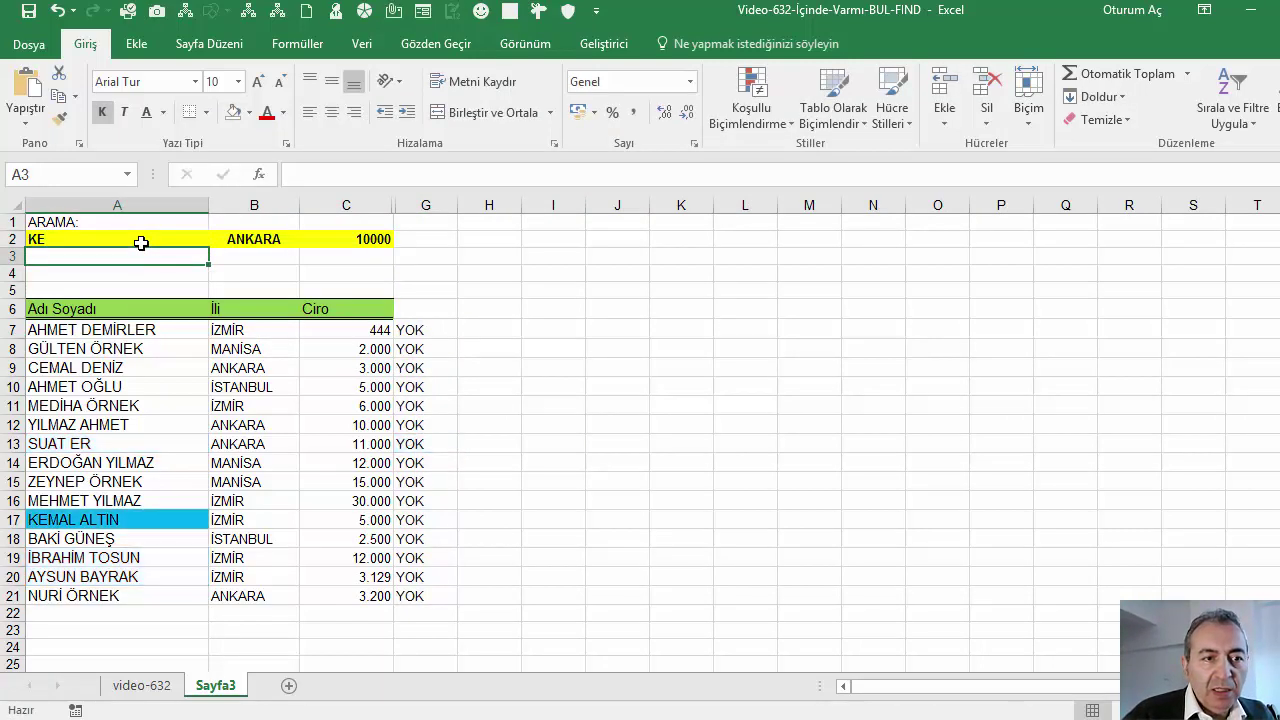
pyautogui.click(141, 243)
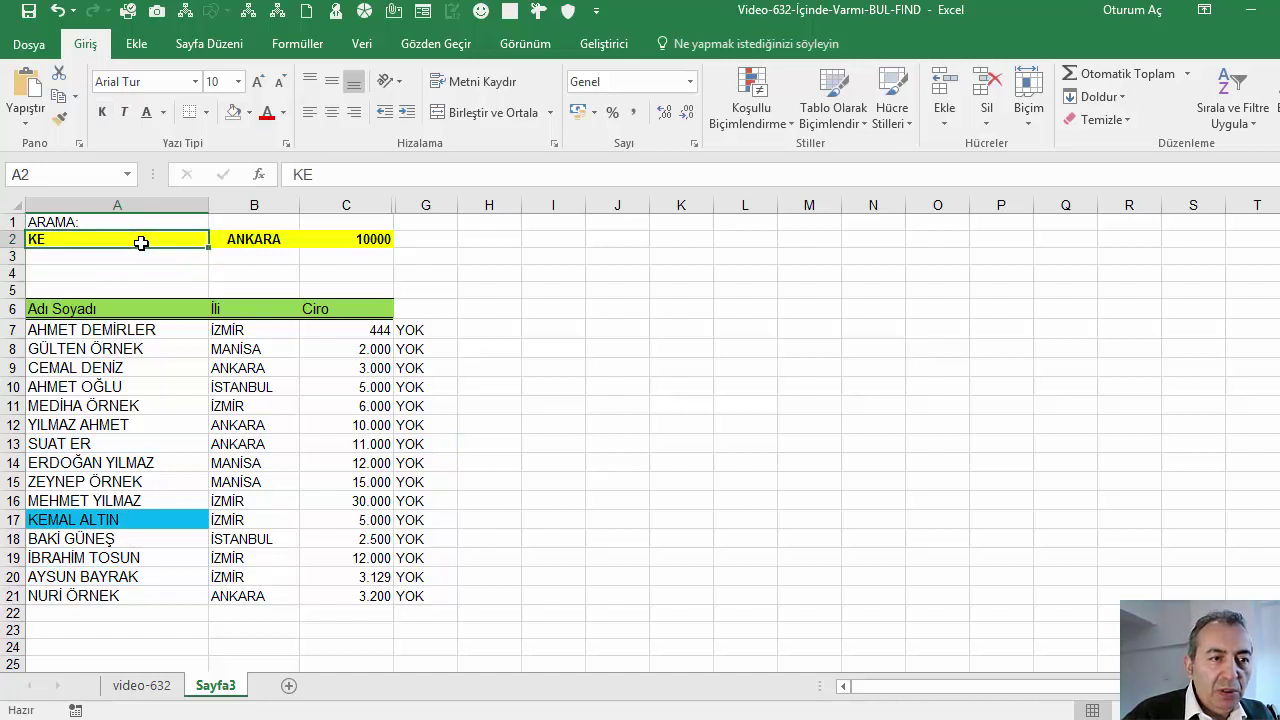
pyautogui.write('Ö')
pyautogui.press('Return')
pyautogui.write('Ü')
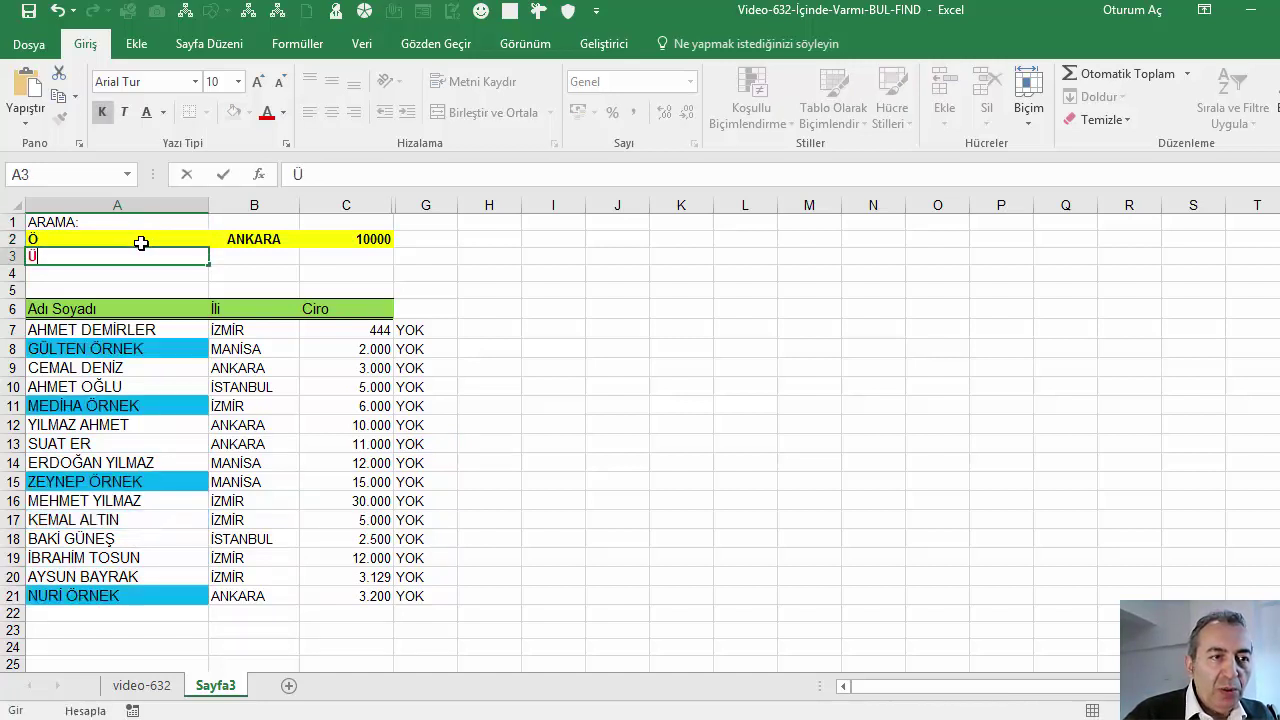
pyautogui.click(141, 243)
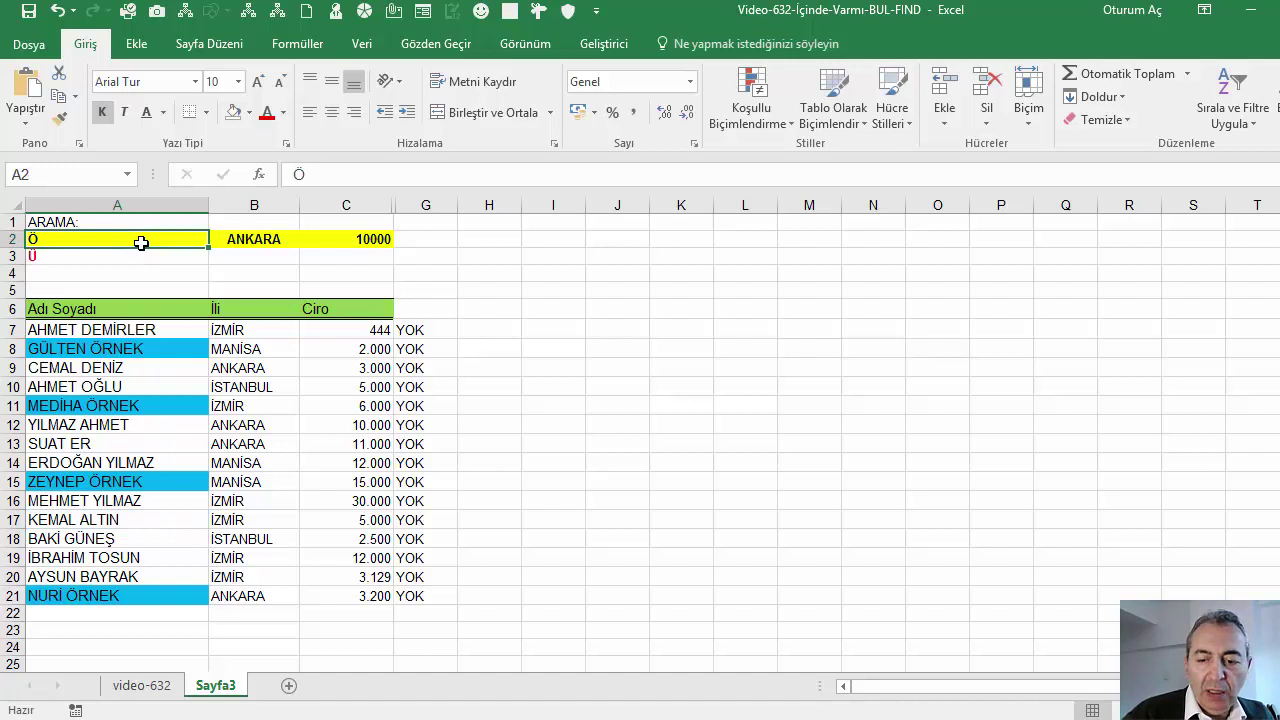
pyautogui.press('Down')
# Set the city criterion in B2 to MANİSA, after first trying İZMİR.
pyautogui.click(141, 243)
pyautogui.press('Right')
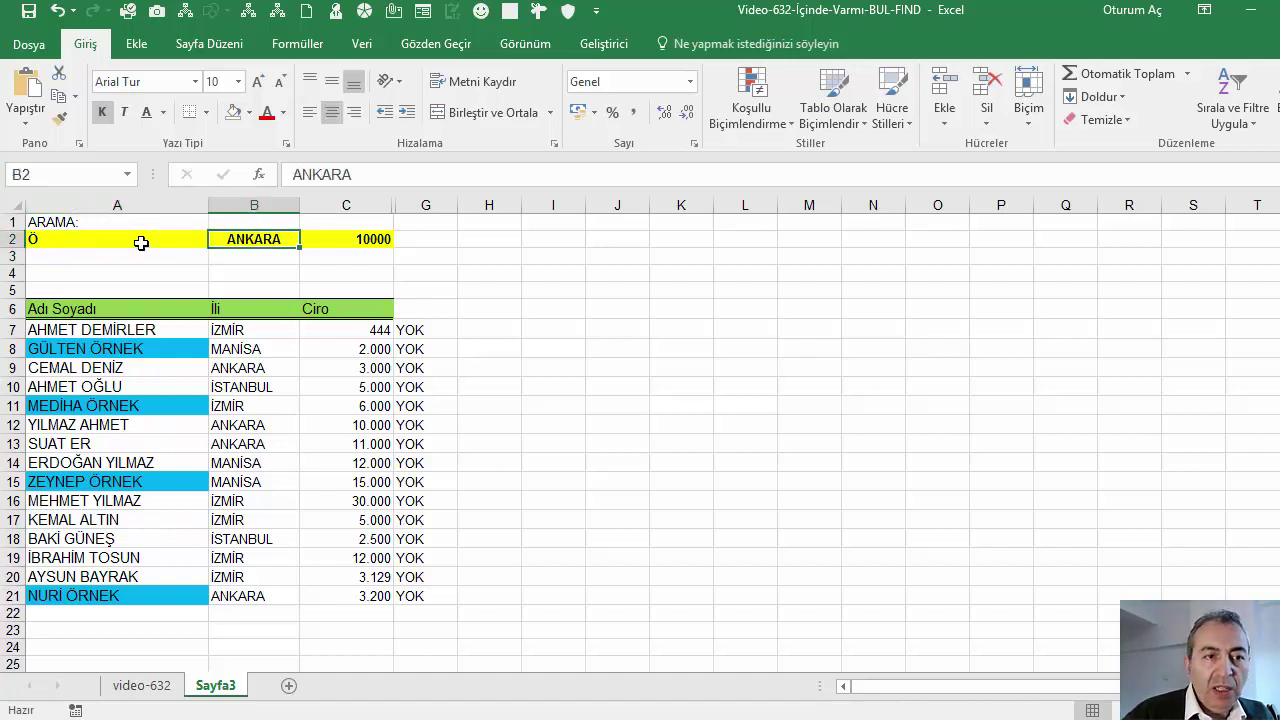
pyautogui.write('İZM')
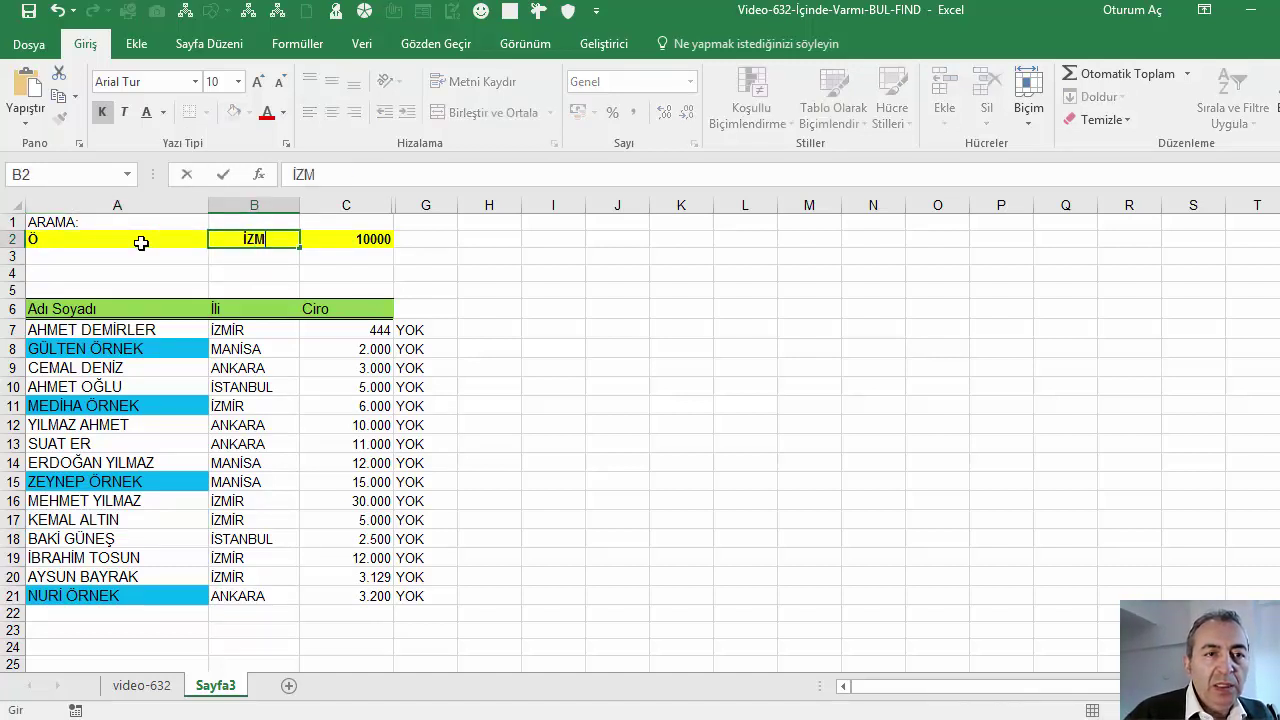
pyautogui.write('İR')
pyautogui.press('Return')
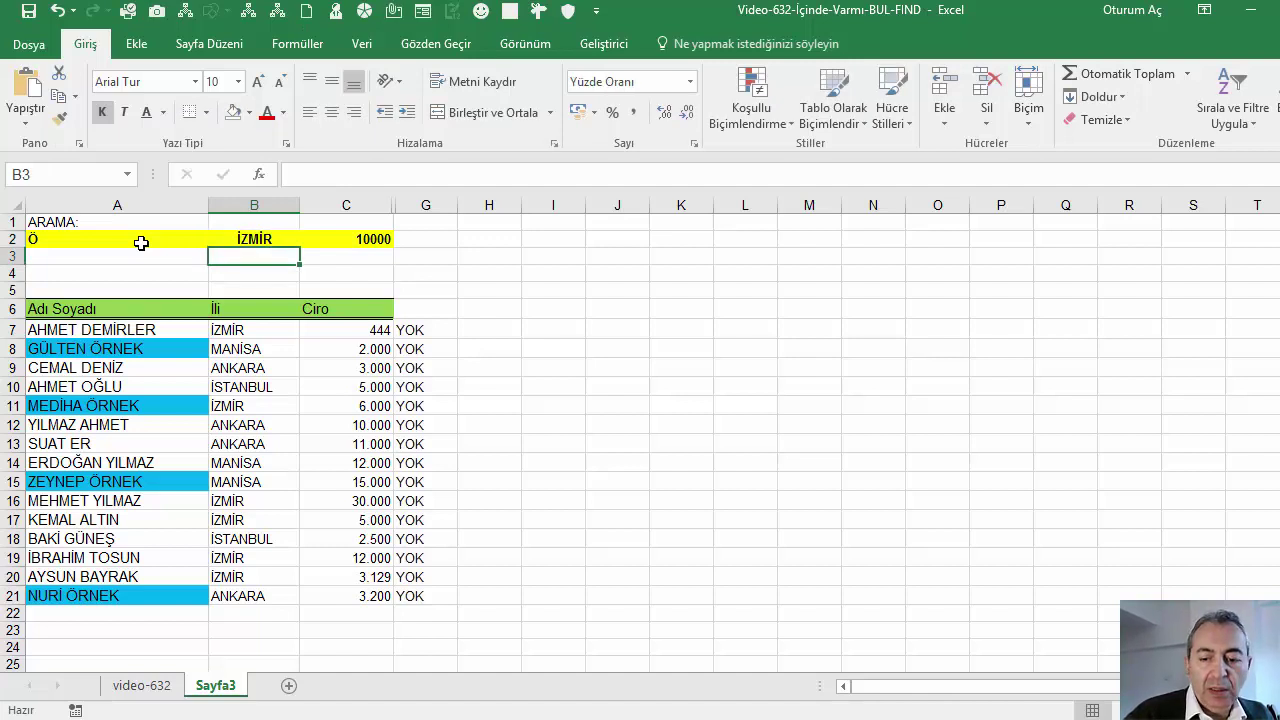
pyautogui.press('Up')
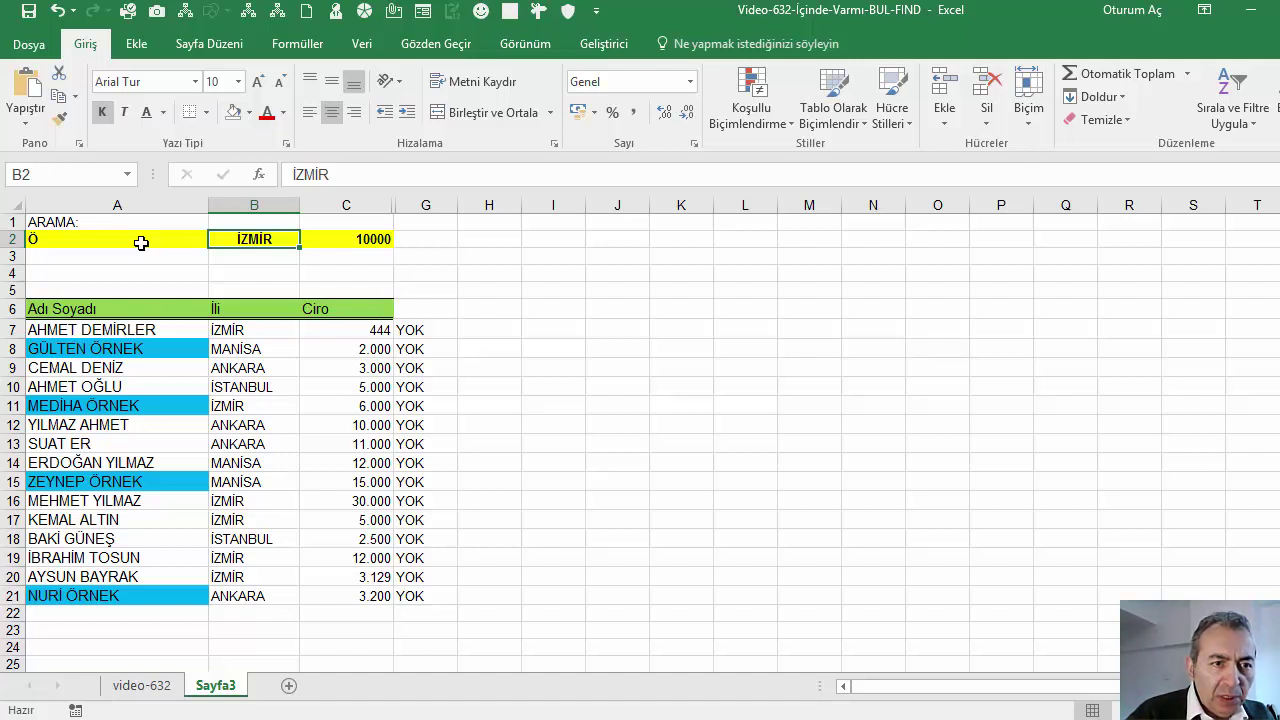
pyautogui.press('Return')
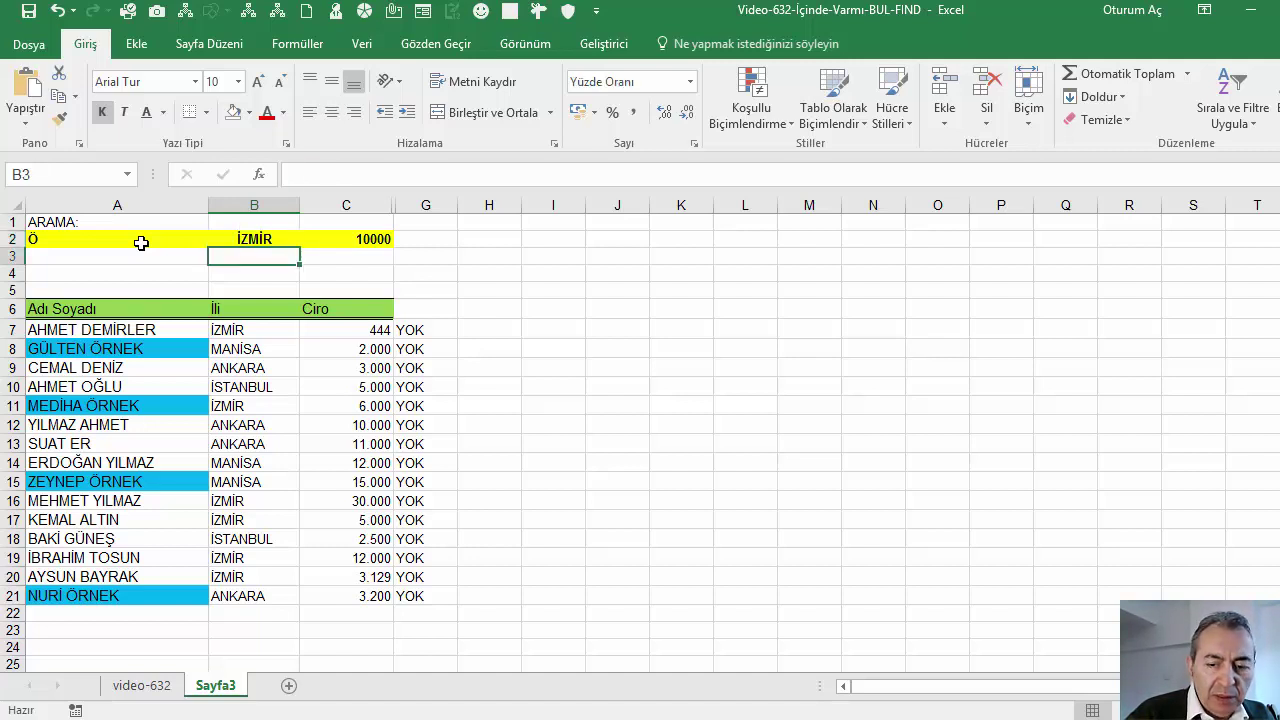
pyautogui.press('Up')
pyautogui.write('MAN')
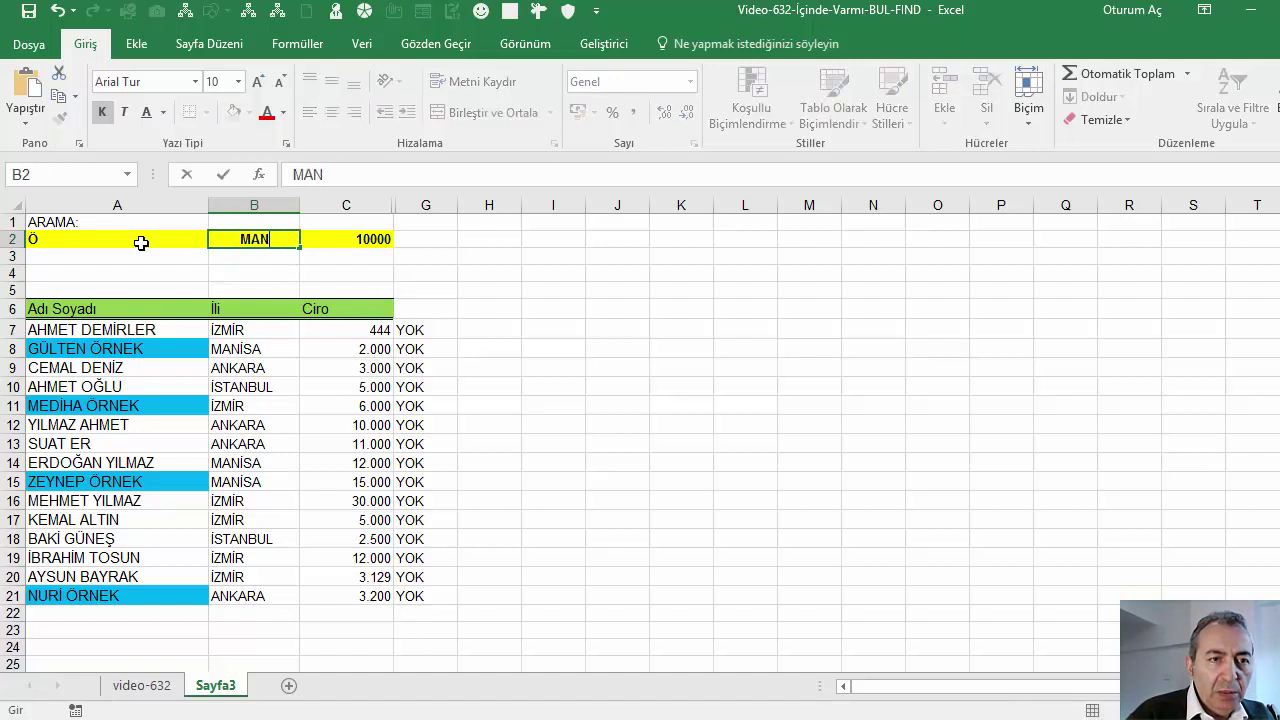
pyautogui.write('İSA')
pyautogui.press('Return')
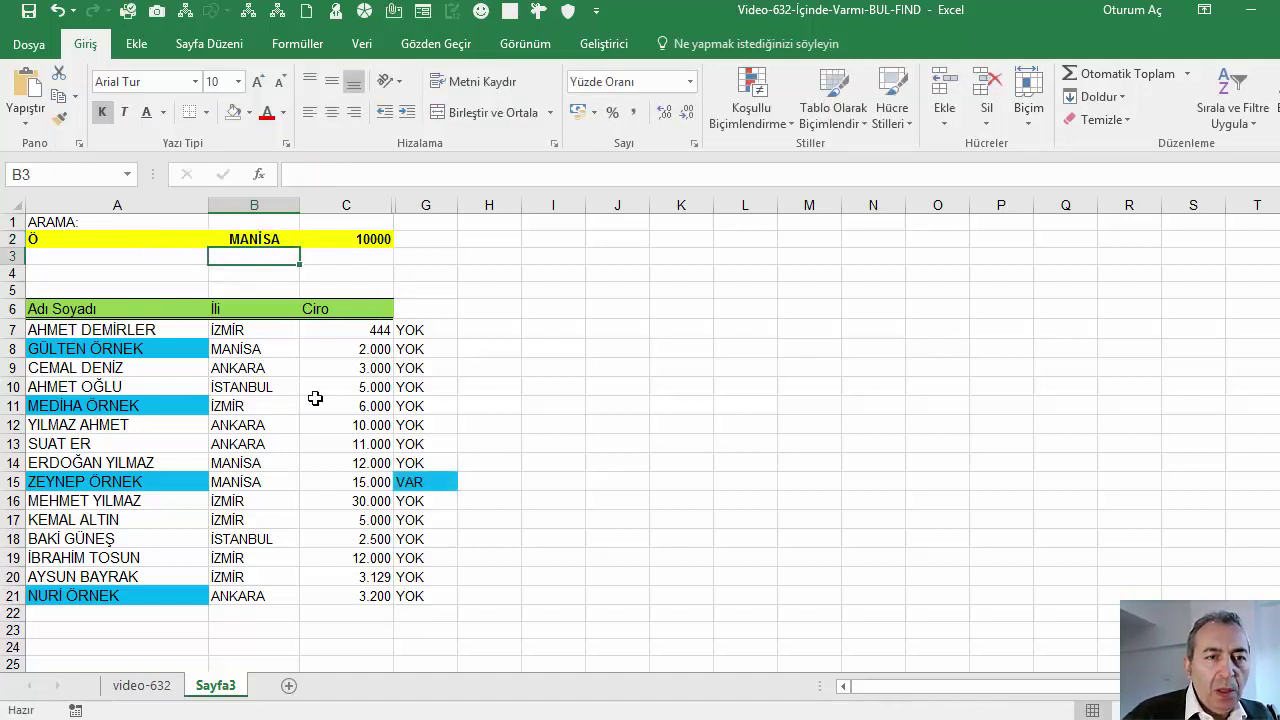
# Set the revenue threshold in C2 to 1000 and check the MANİSA rows 8 and 15.
pyautogui.click(352, 238)
pyautogui.write('1')
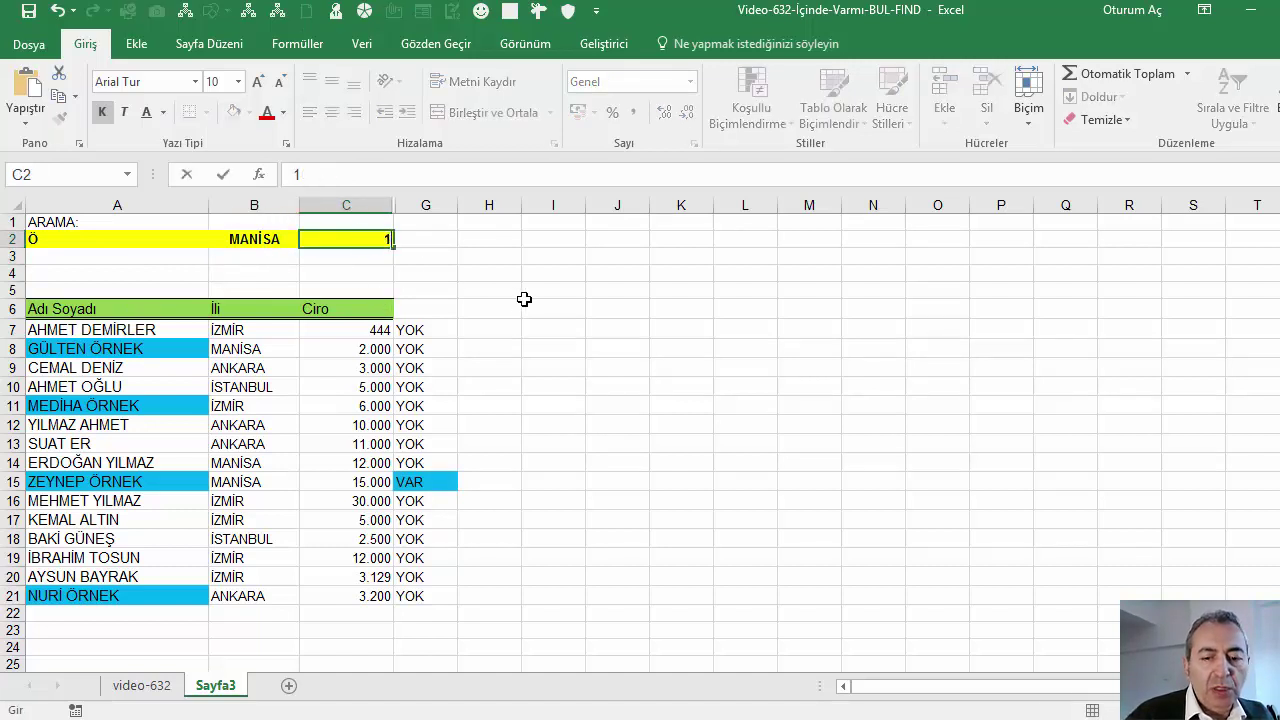
pyautogui.write('000')
pyautogui.press('Return')
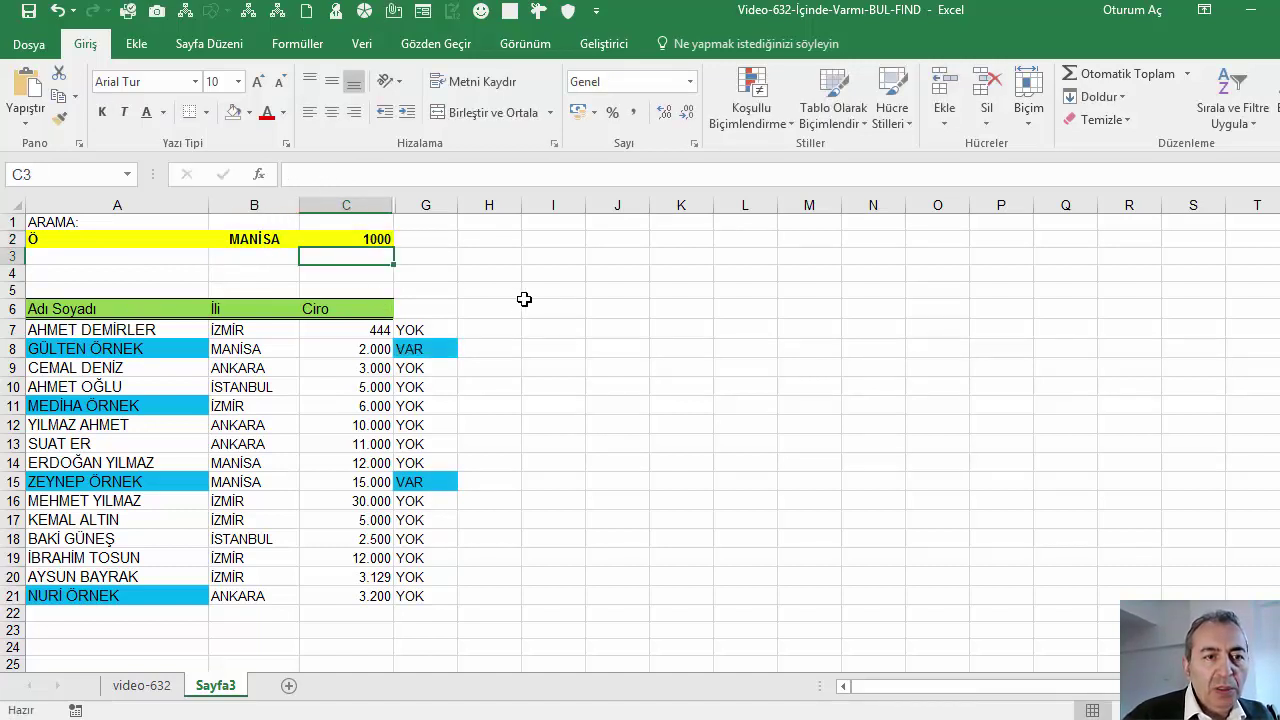
pyautogui.click(240, 342)
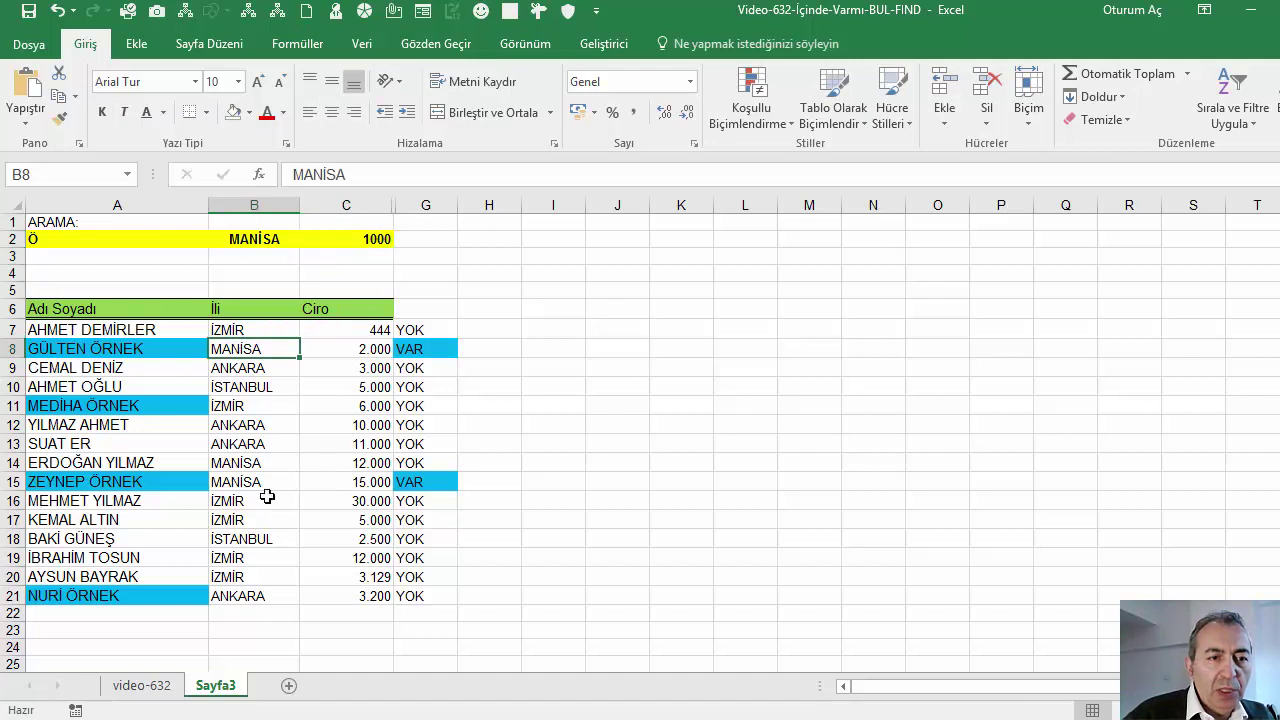
pyautogui.click(263, 491)
pyautogui.click(271, 334)
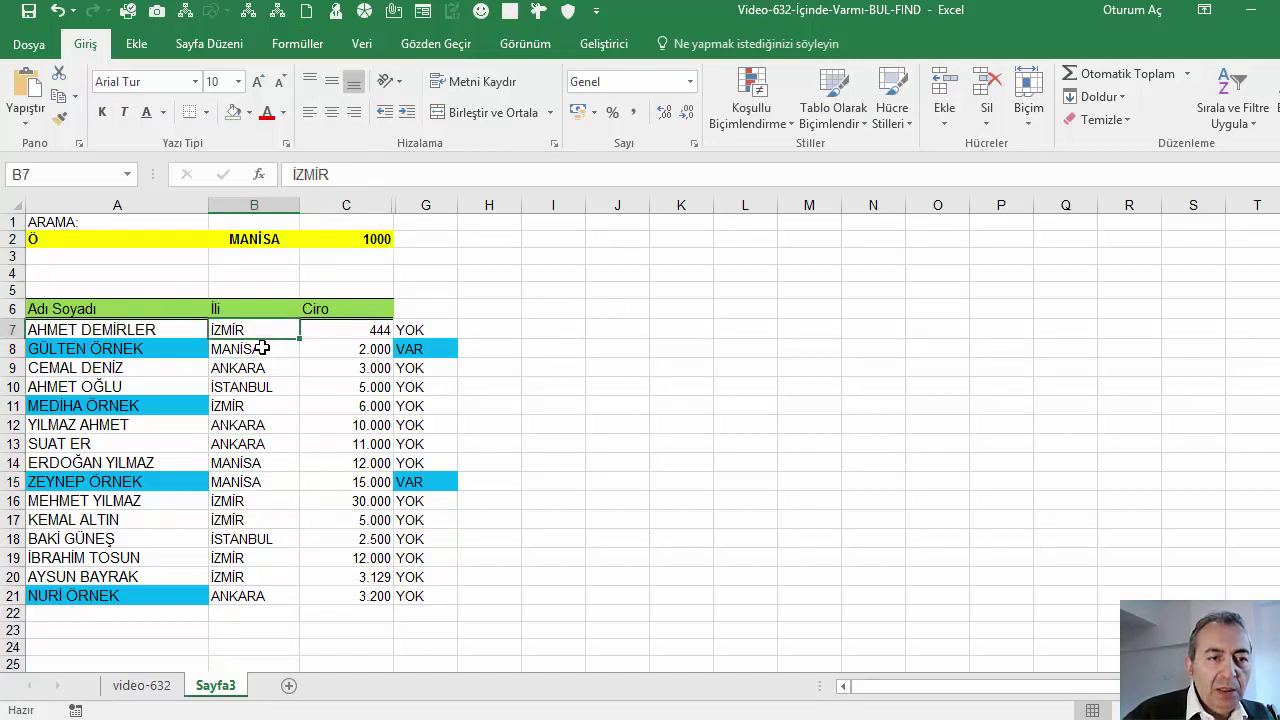
# Select the city cells B7:B21, backing out of an Equal To rule.
pyautogui.moveTo(262, 347); pyautogui.dragTo(274, 600)
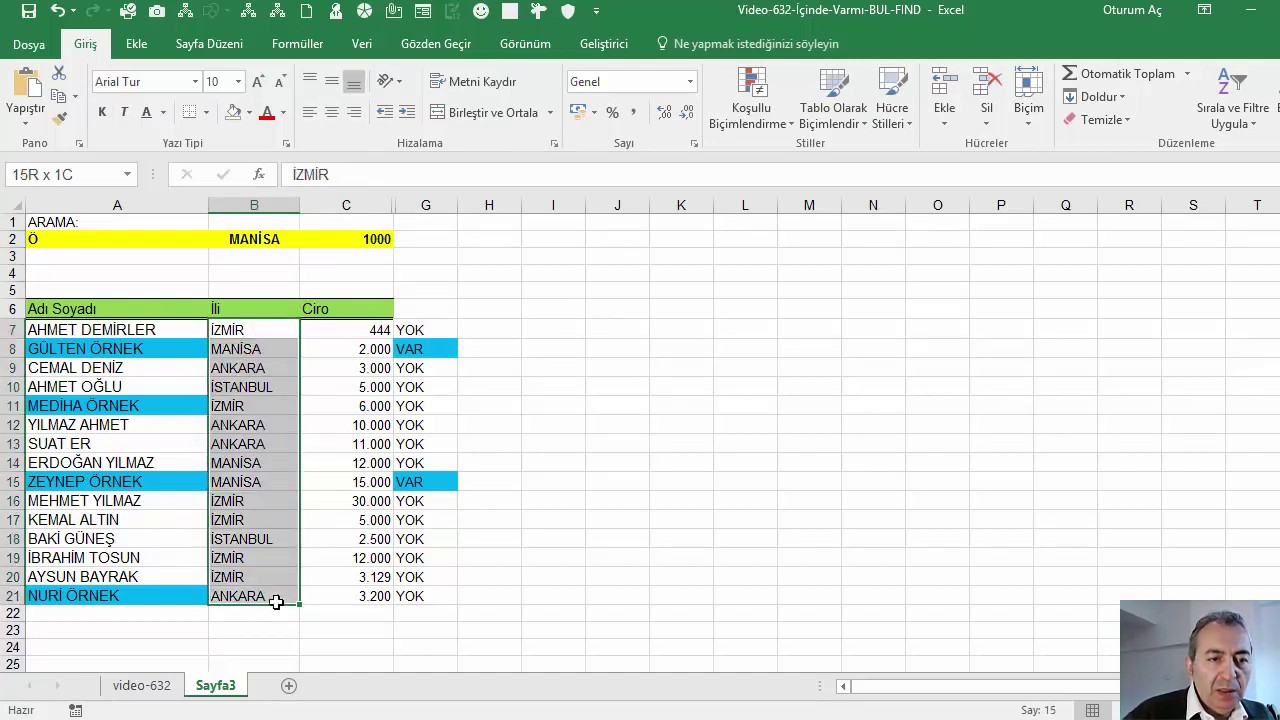
pyautogui.click(745, 116)
pyautogui.moveTo(812, 158)
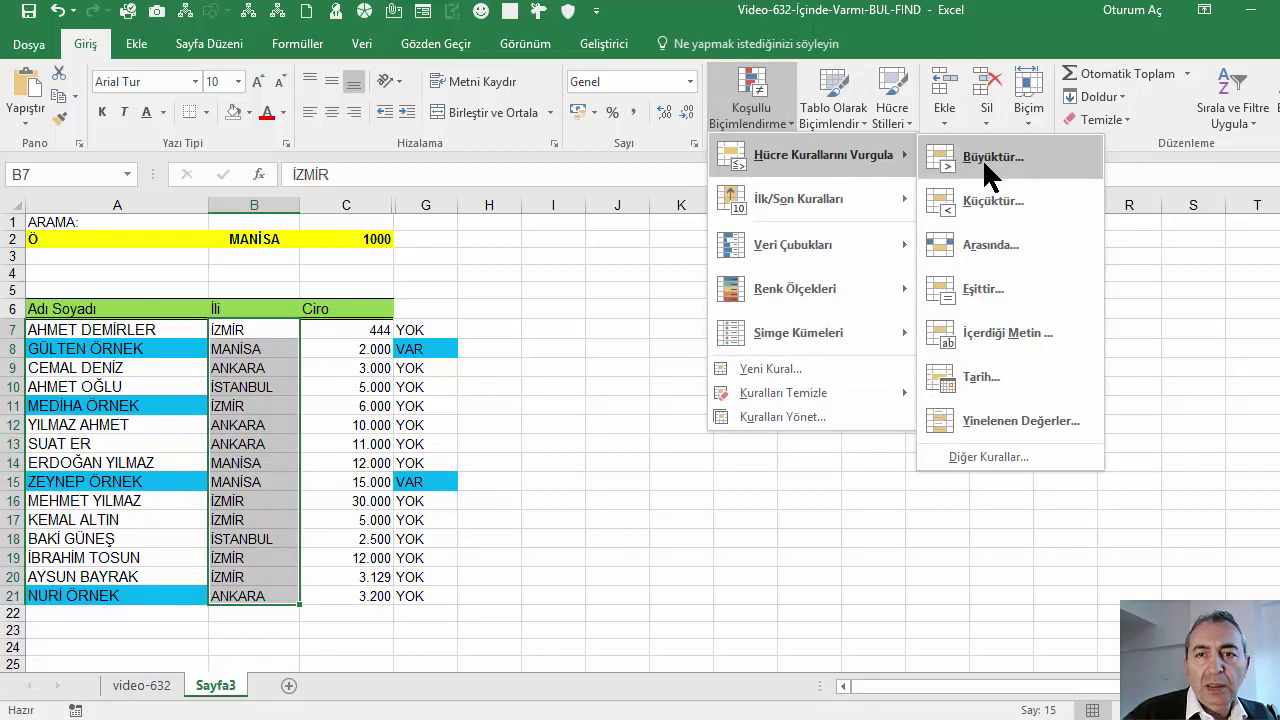
pyautogui.click(1013, 288)
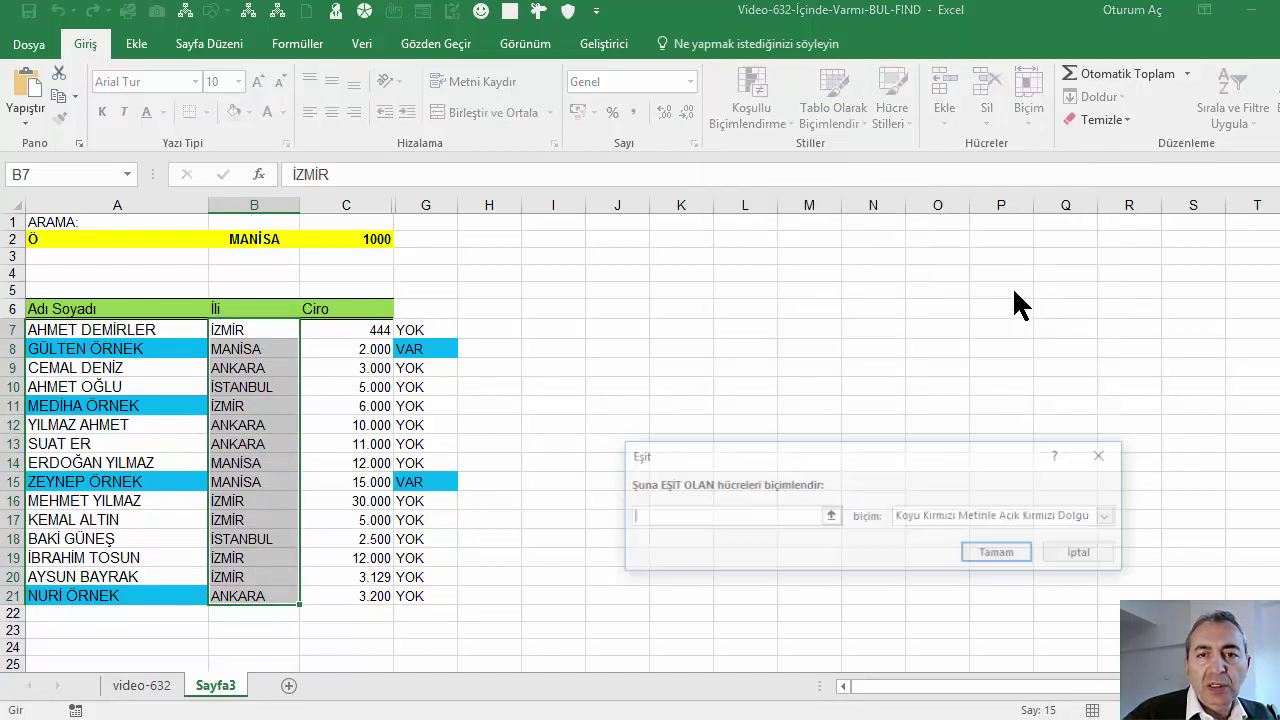
pyautogui.click(1056, 556)
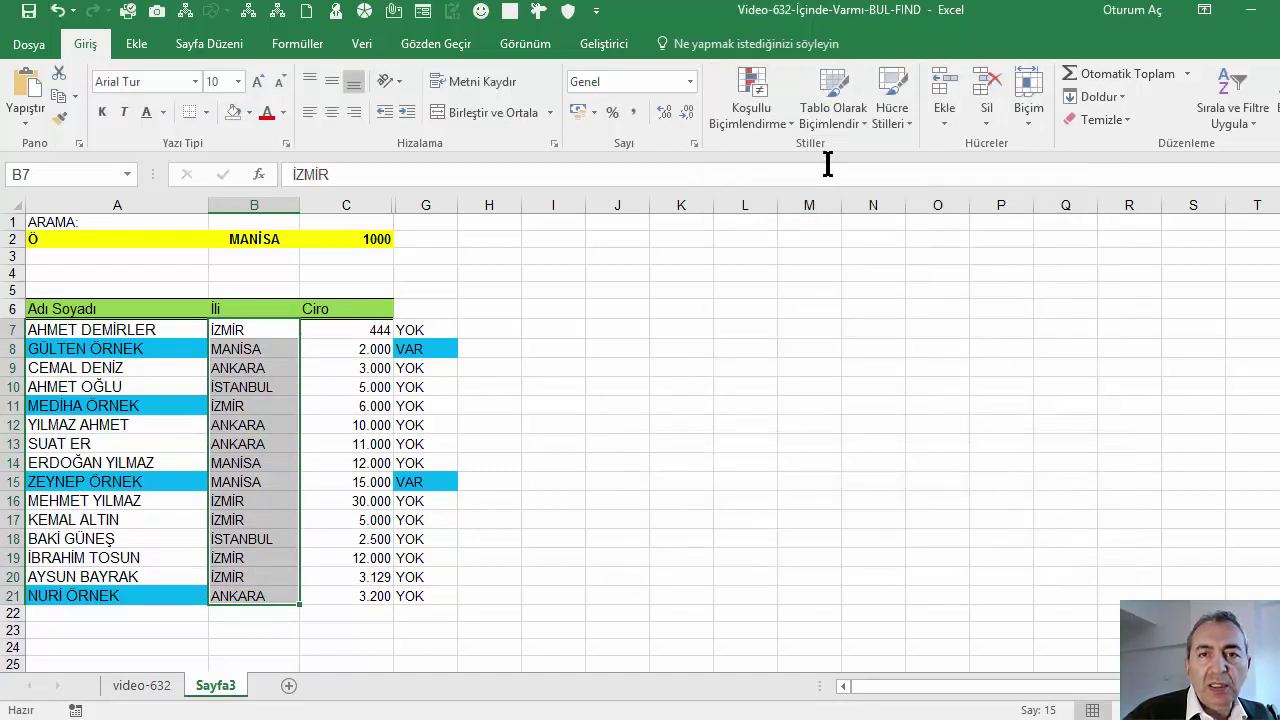
# Add a Text that Contains rule matching $B$2 with a light blue custom fill.
pyautogui.click(762, 118)
pyautogui.moveTo(830, 160)
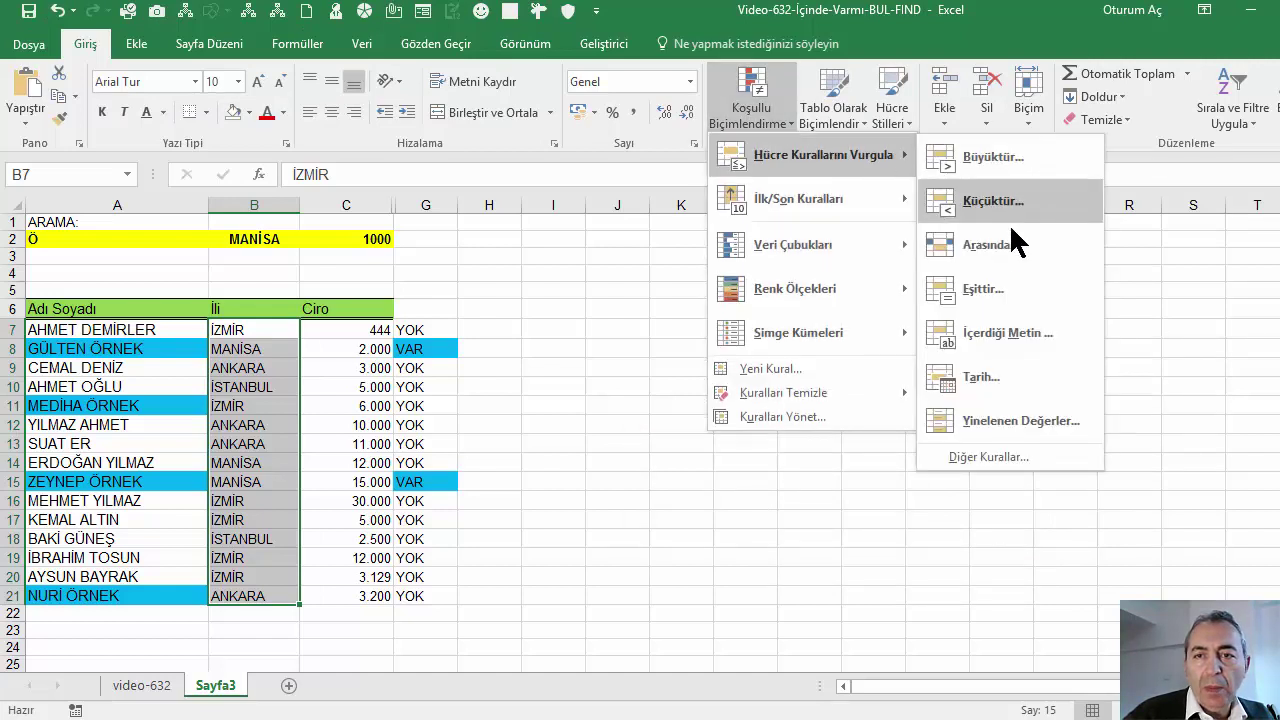
pyautogui.click(1008, 342)
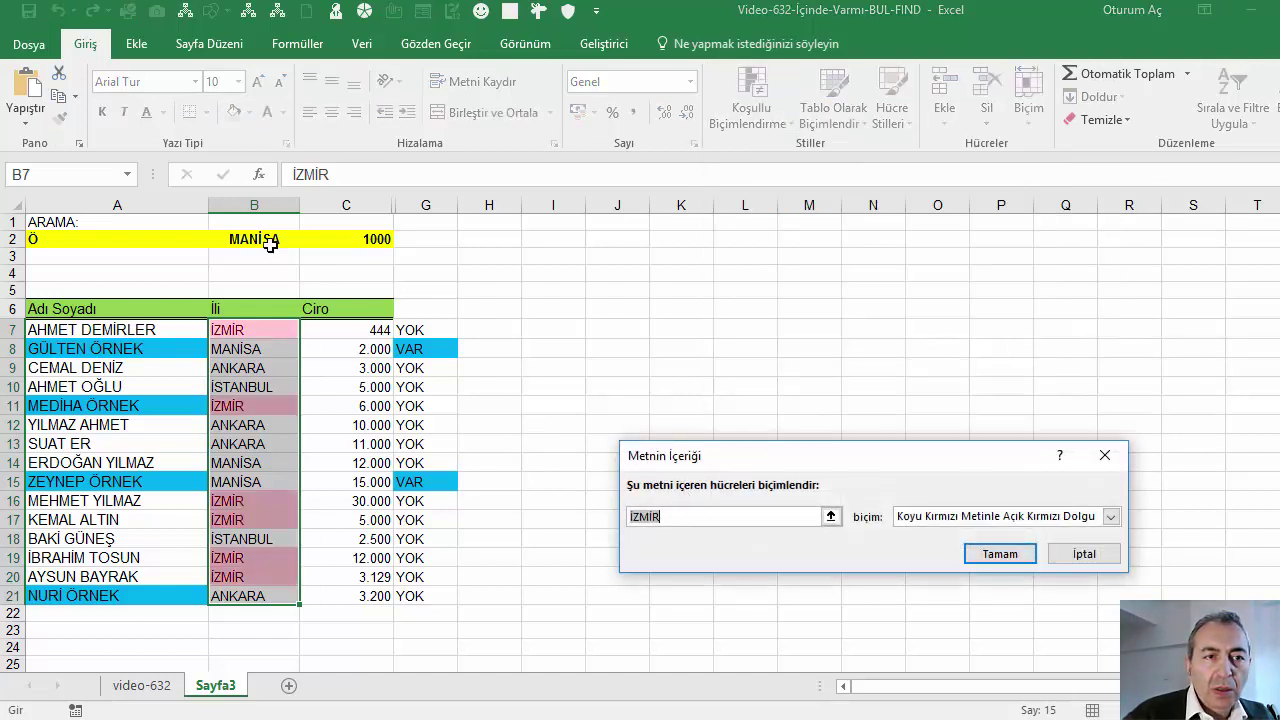
pyautogui.click(266, 241)
pyautogui.click(1103, 518)
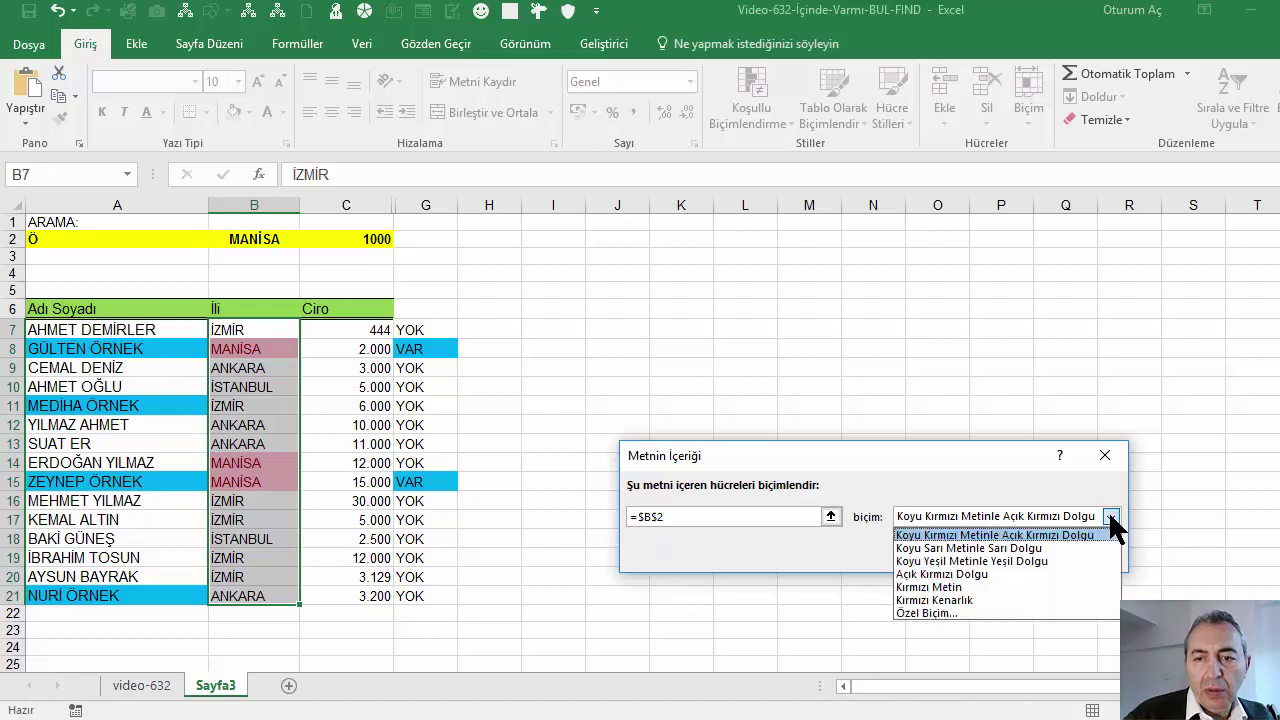
pyautogui.click(948, 606)
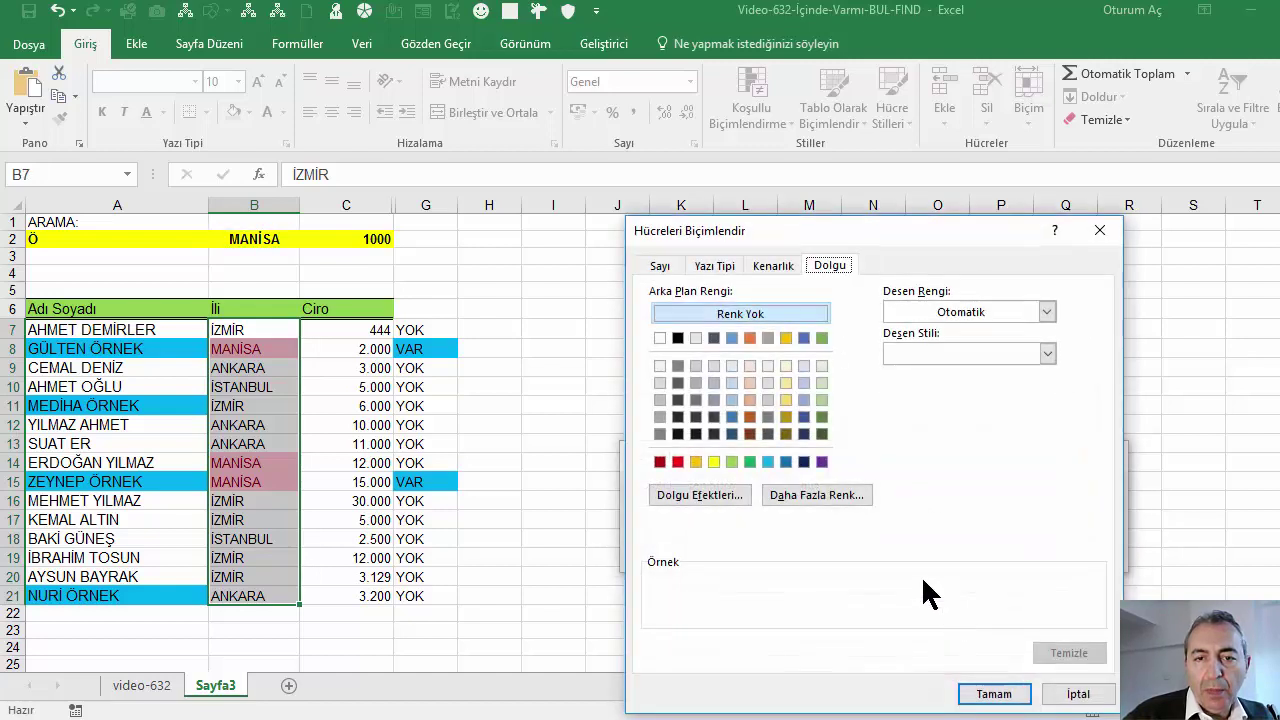
pyautogui.click(768, 461)
pyautogui.click(994, 694)
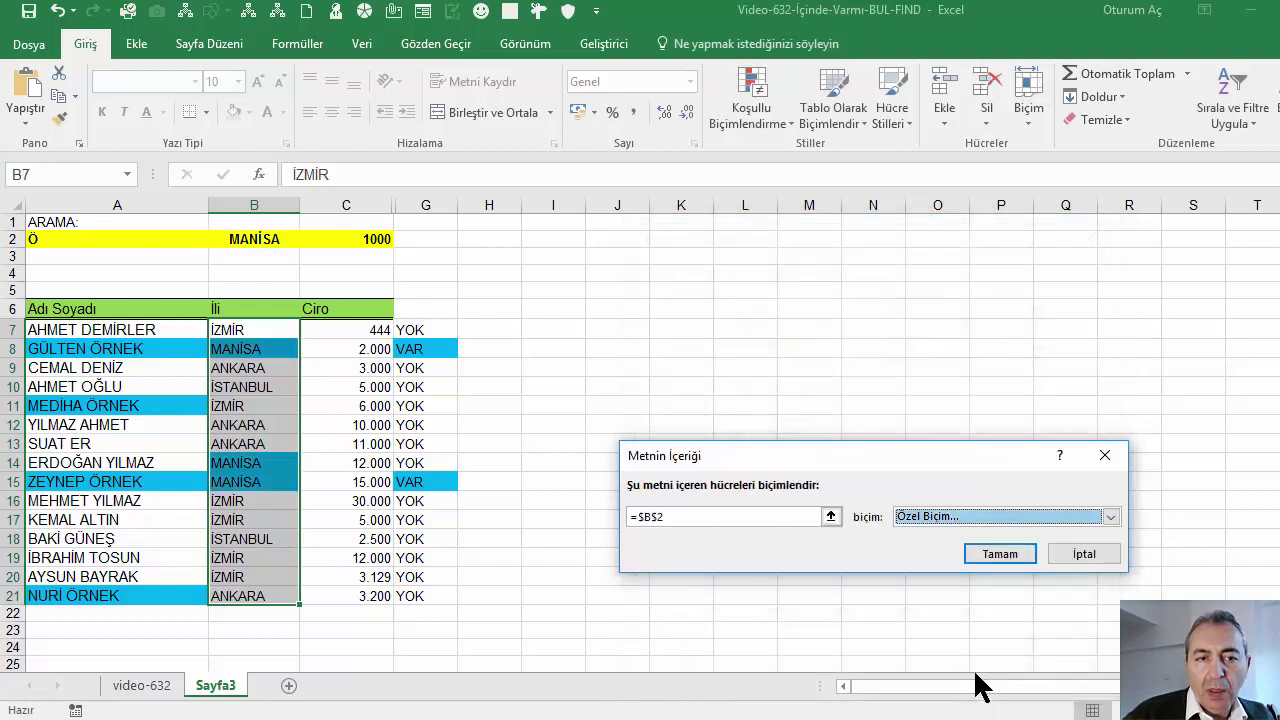
pyautogui.click(988, 553)
pyautogui.click(337, 448)
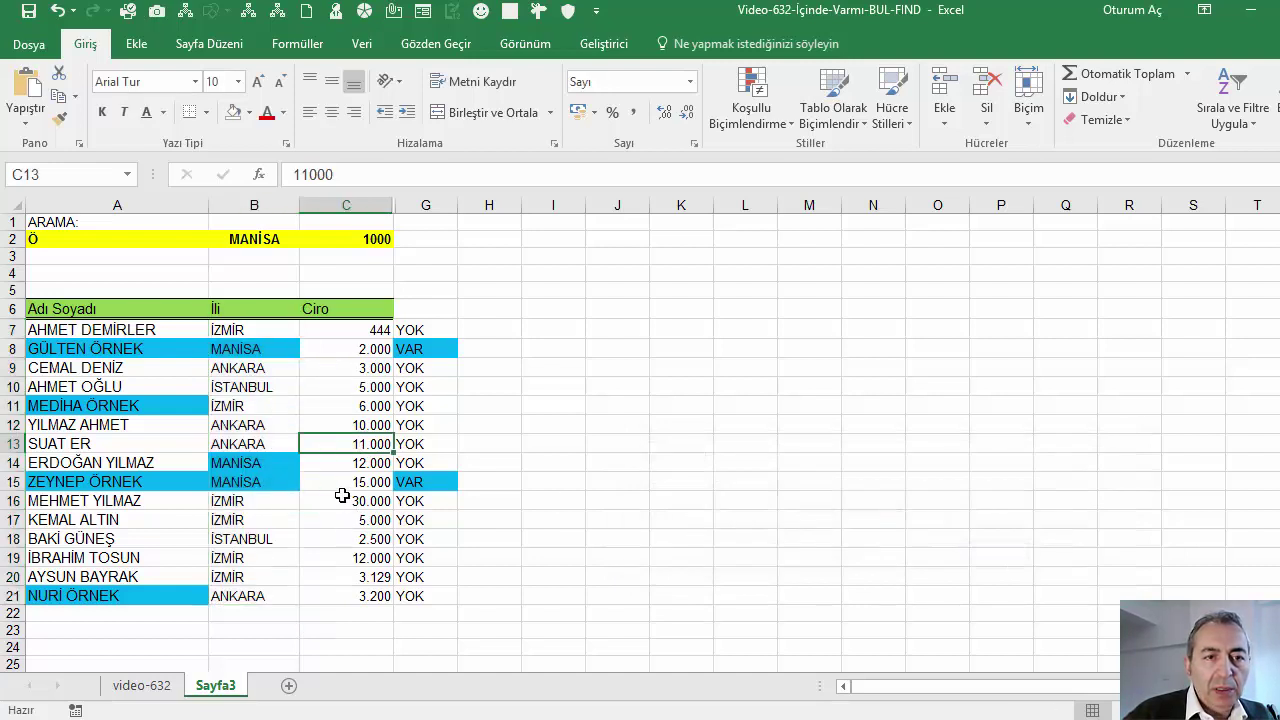
# Select the revenue cells C7 through C21.
pyautogui.click(380, 352)
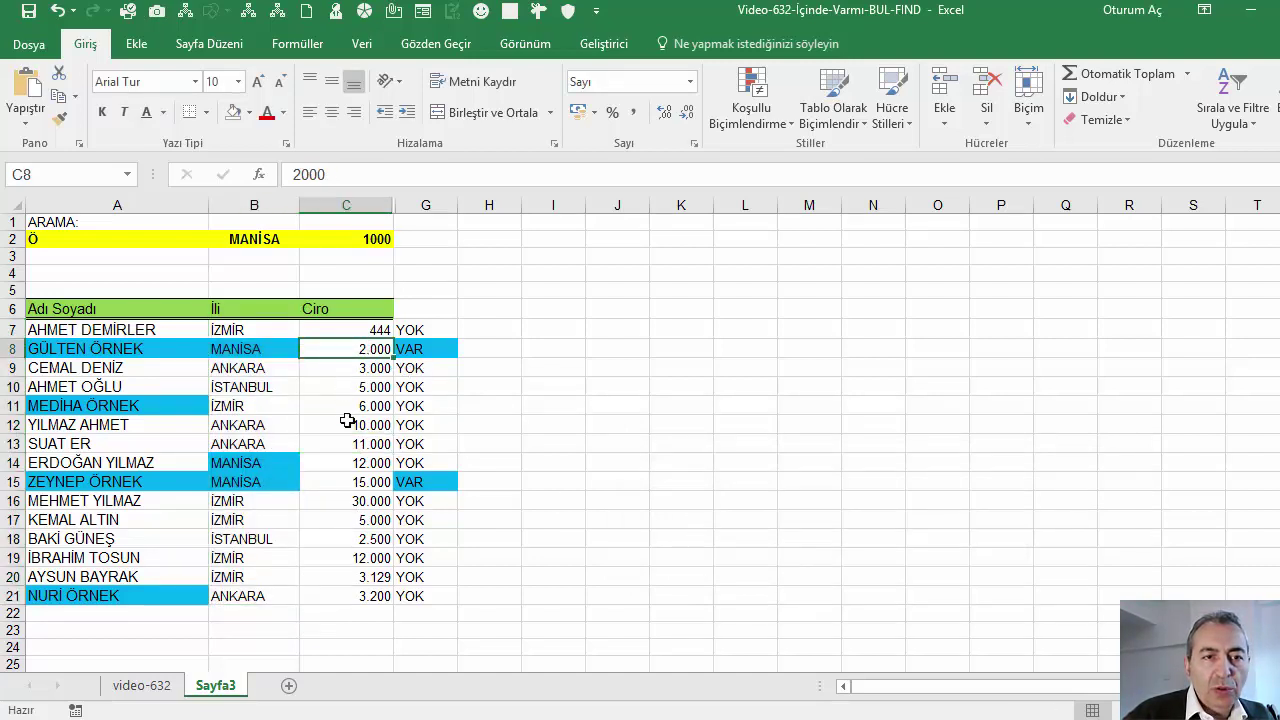
pyautogui.click(357, 335)
pyautogui.moveTo(357, 335); pyautogui.dragTo(350, 596)
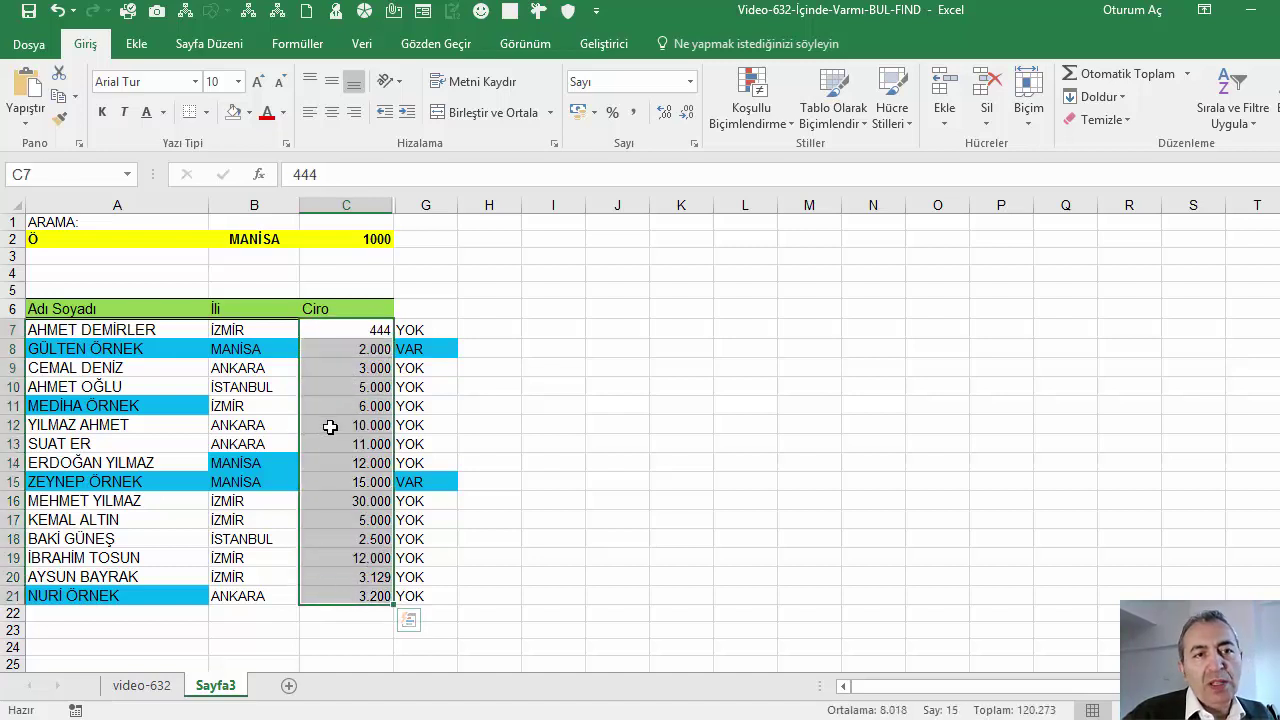
# Add a Greater Than rule against $C$2 with a blue custom fill, then check column G.
pyautogui.click(780, 120)
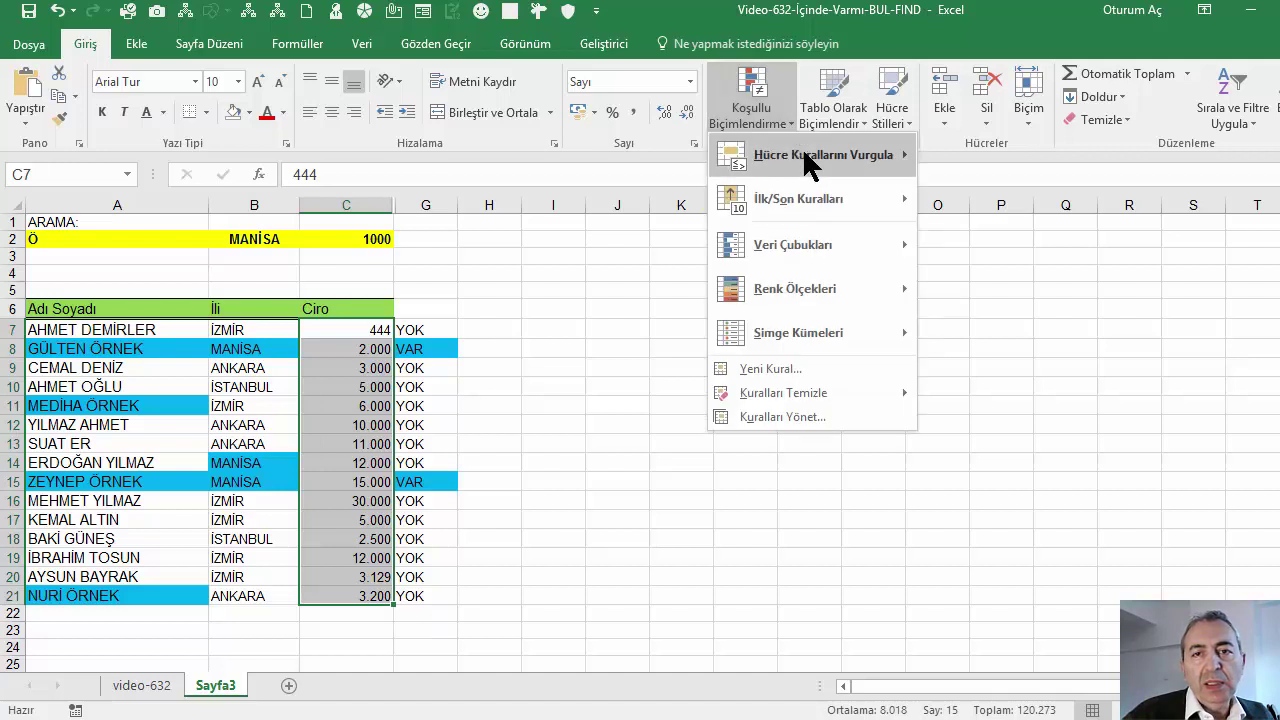
pyautogui.moveTo(866, 156)
pyautogui.click(968, 157)
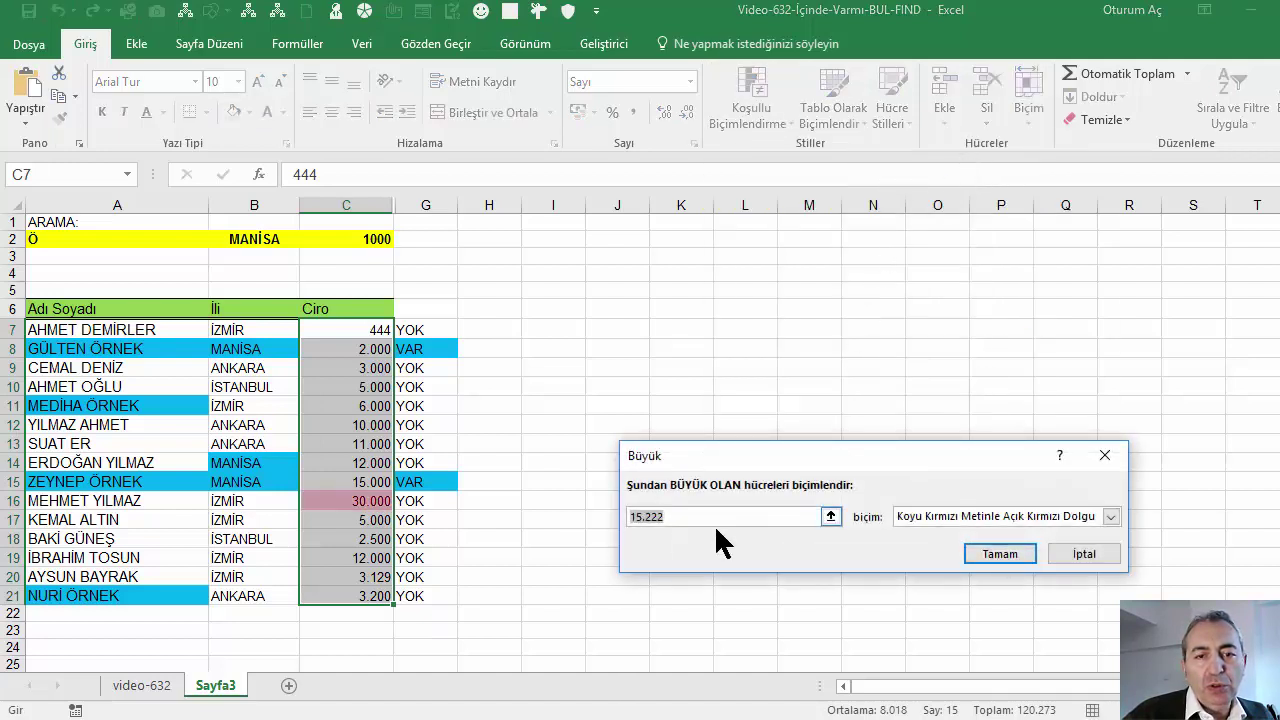
pyautogui.click(367, 238)
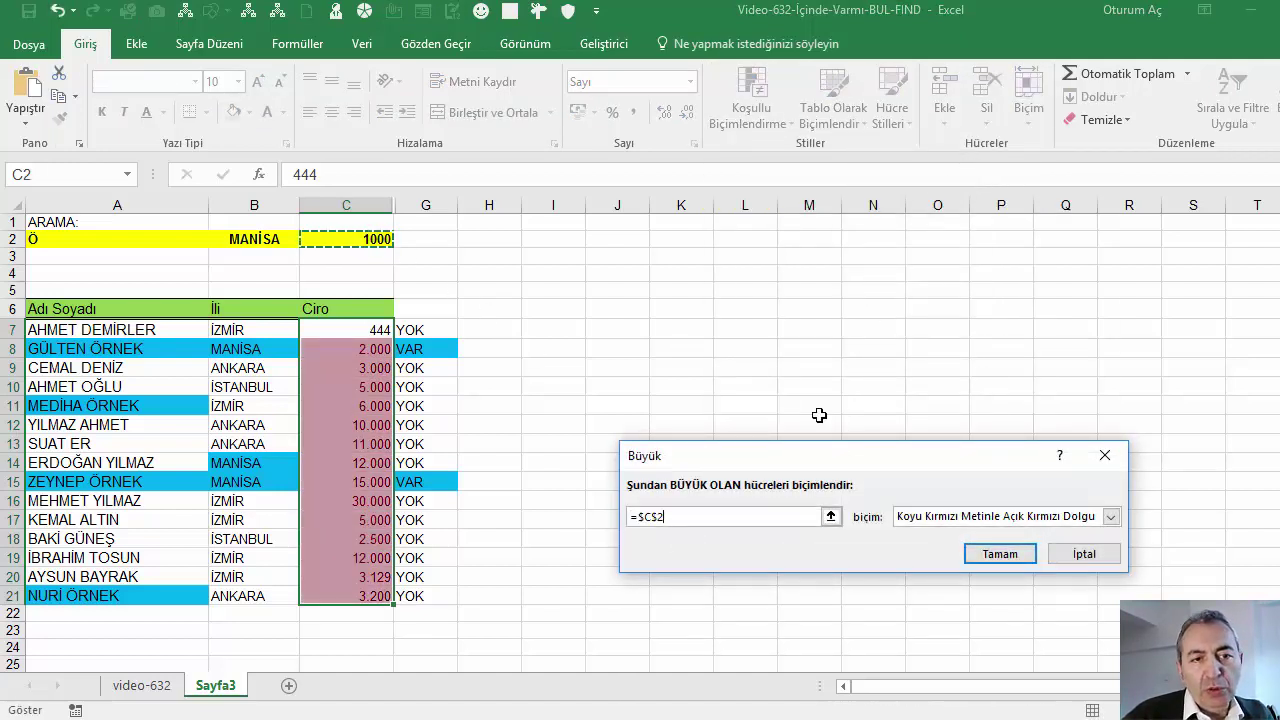
pyautogui.click(990, 516)
pyautogui.click(960, 613)
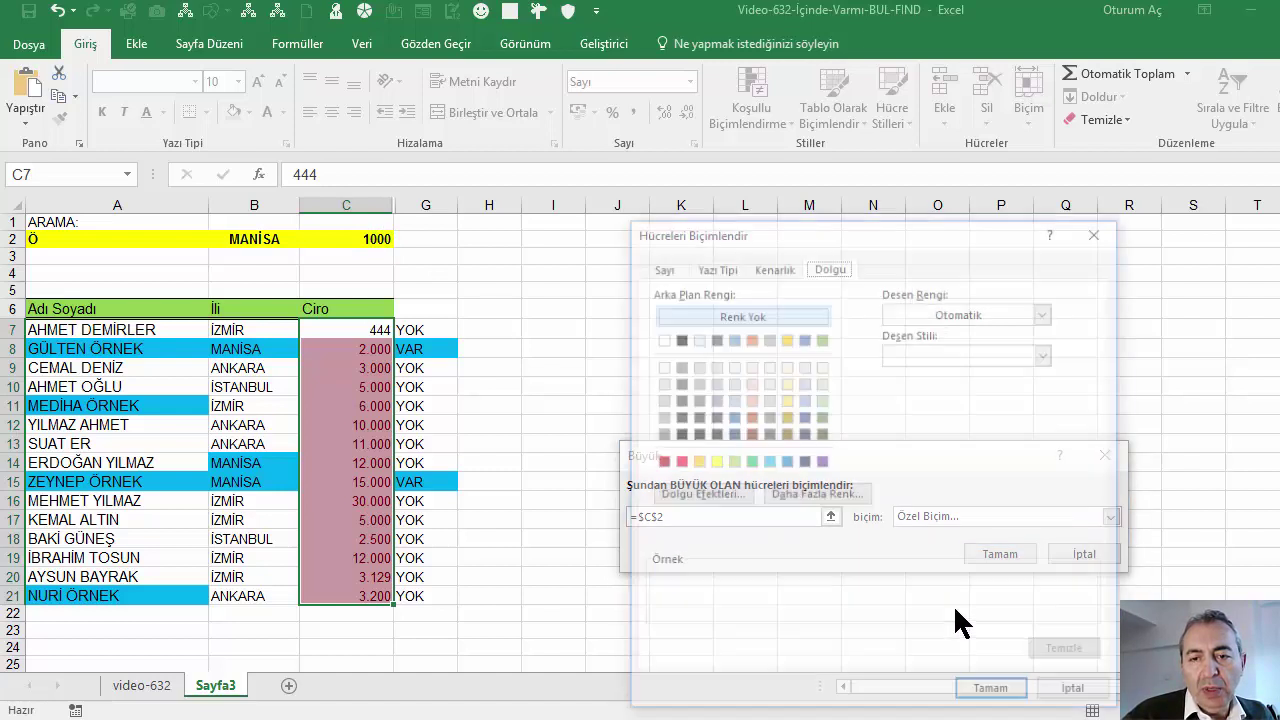
pyautogui.click(786, 461)
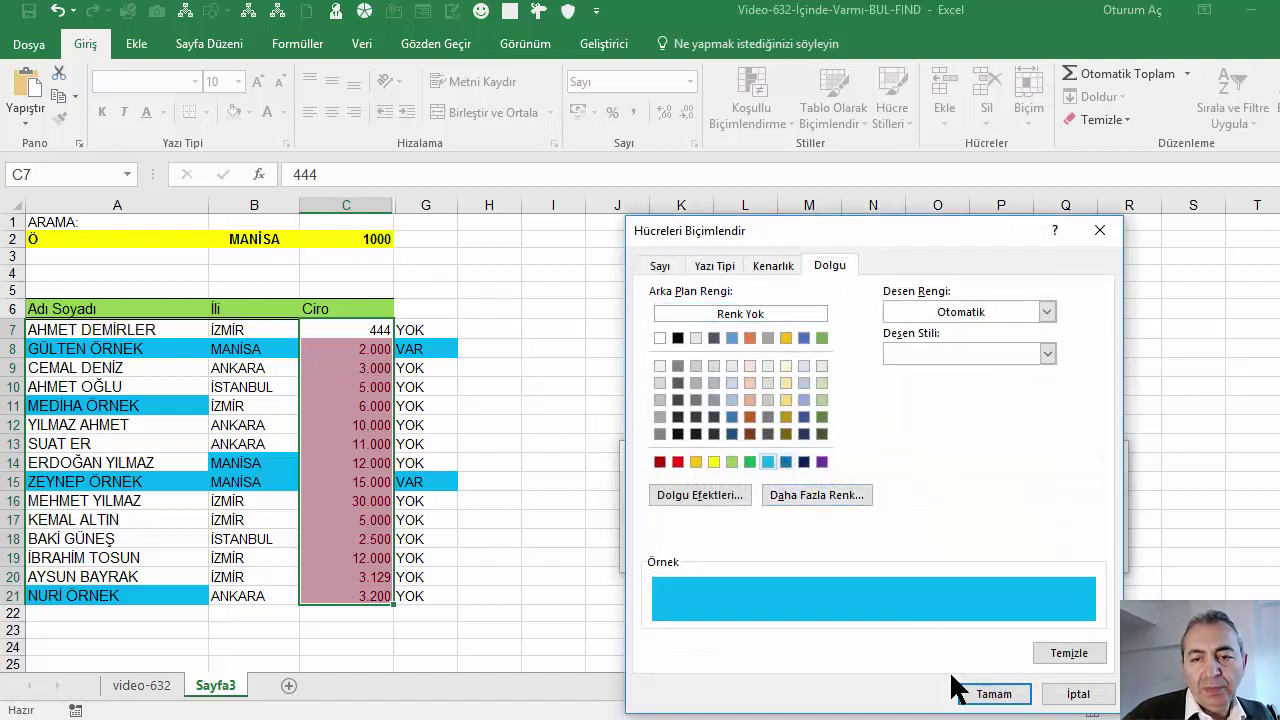
pyautogui.click(994, 693)
pyautogui.click(998, 553)
pyautogui.click(420, 424)
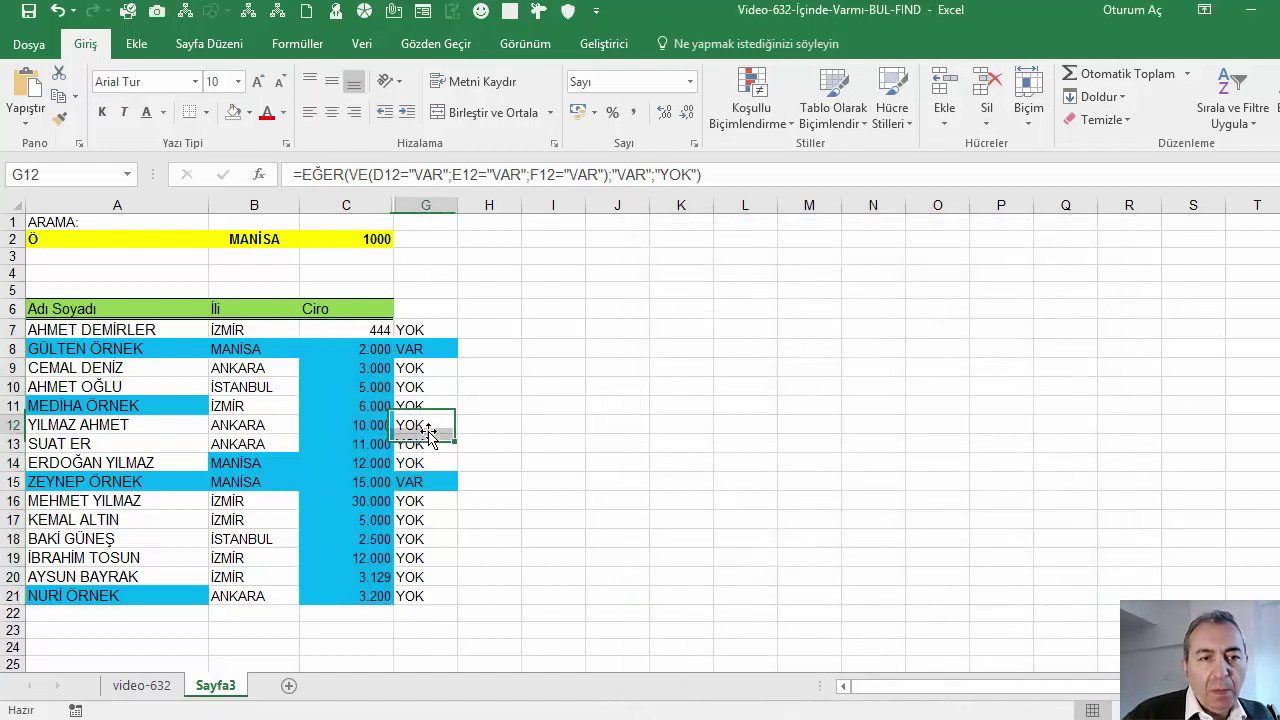
pyautogui.press('Down')
pyautogui.press('Down')
pyautogui.press('Down')
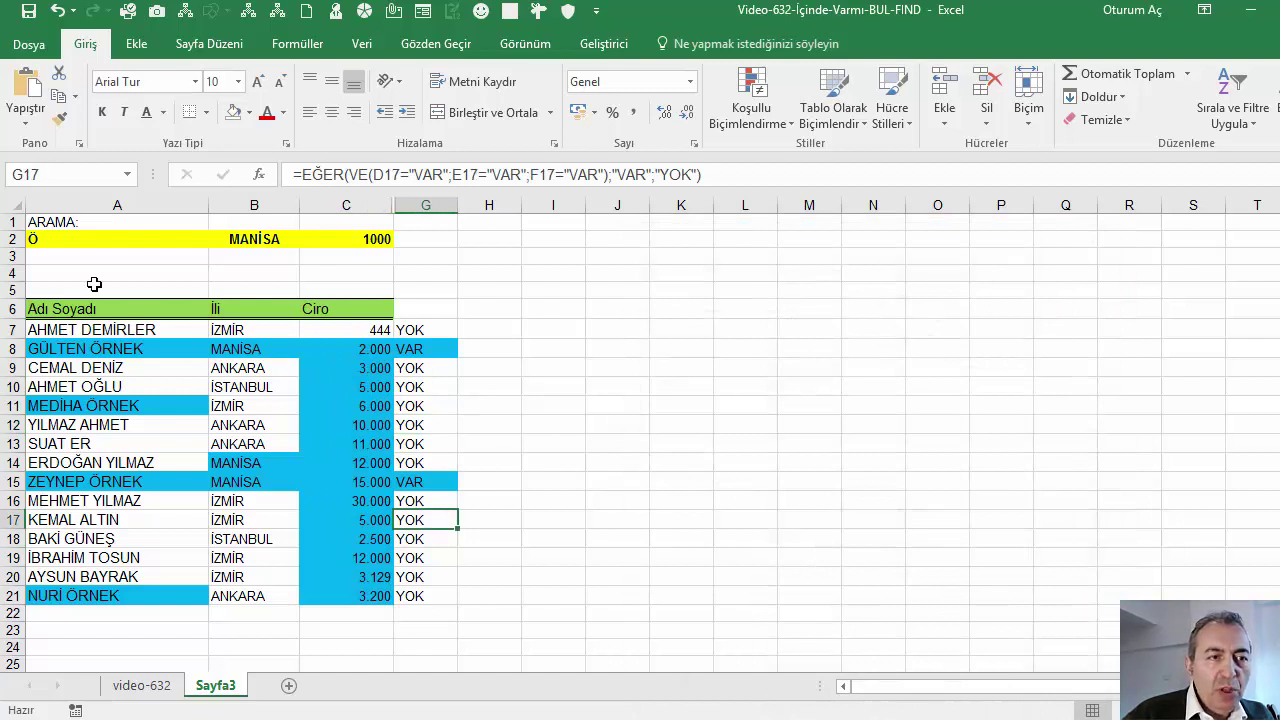
# Set the name search criterion in A2 to ER.
pyautogui.click(82, 238)
pyautogui.write('ARAMA:')
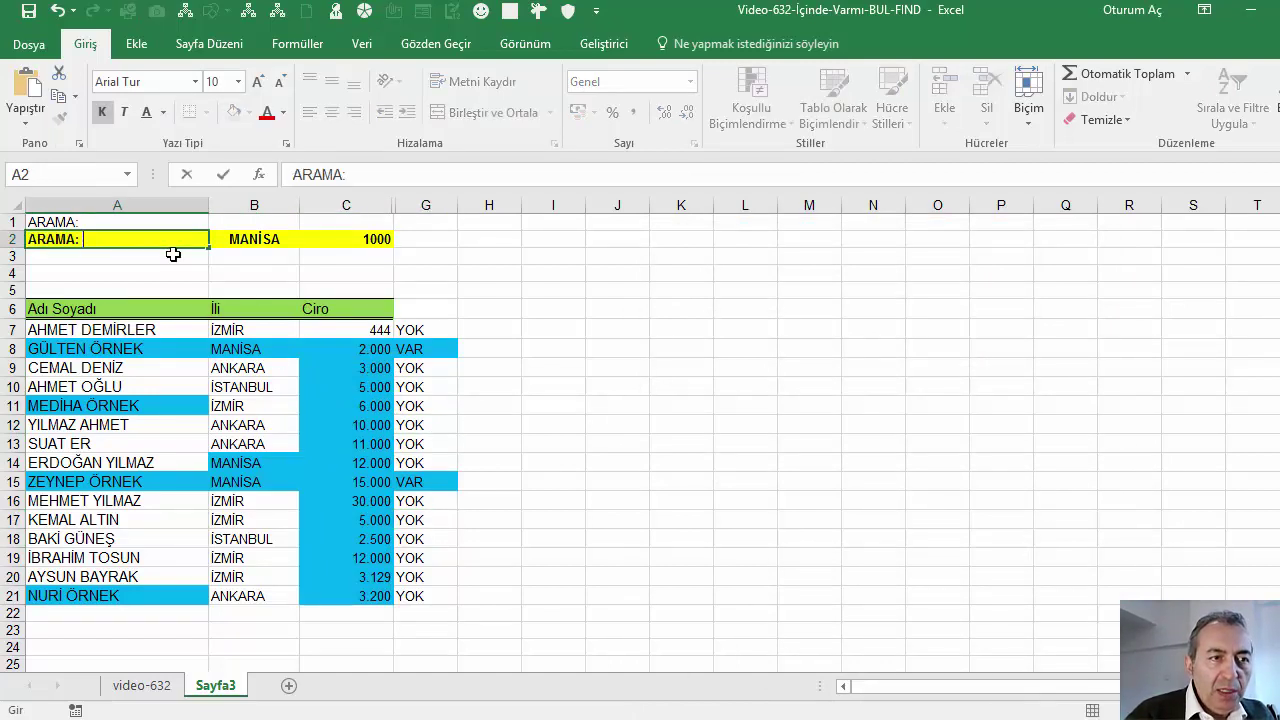
pyautogui.press('Return')
pyautogui.press('Up')
pyautogui.write('A')
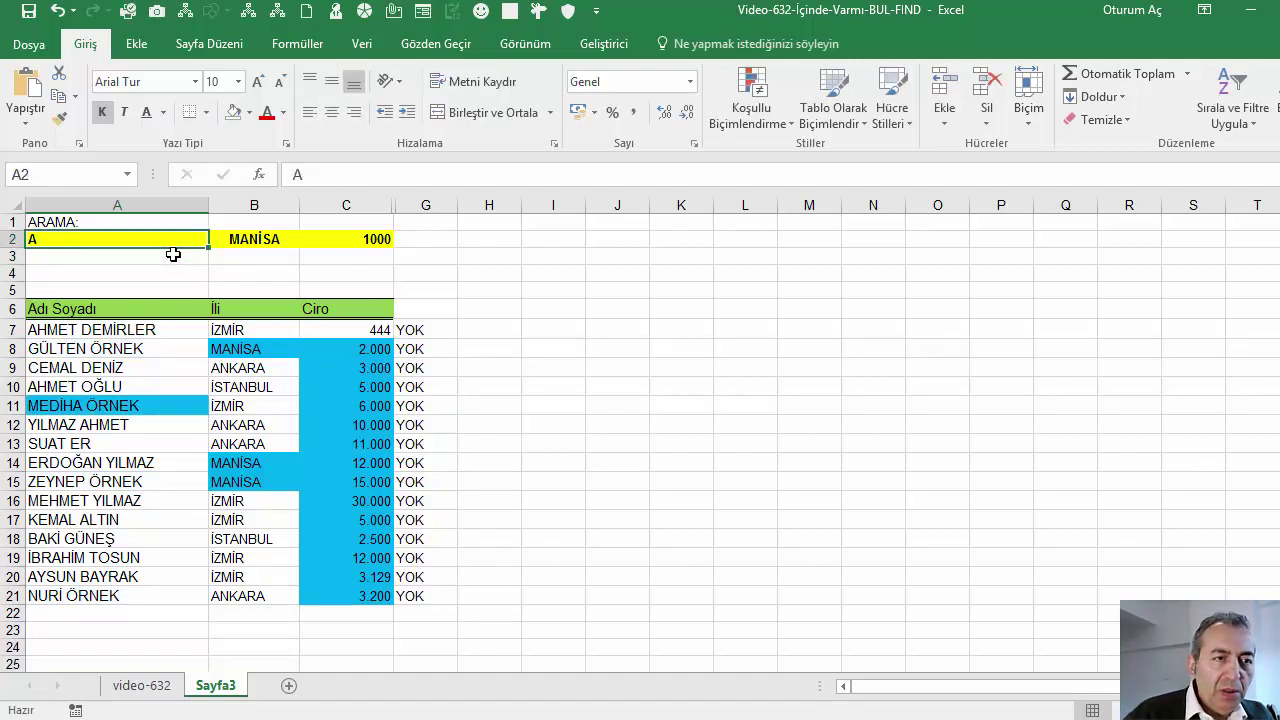
pyautogui.write('ER')
pyautogui.press('Return')
pyautogui.write(',')
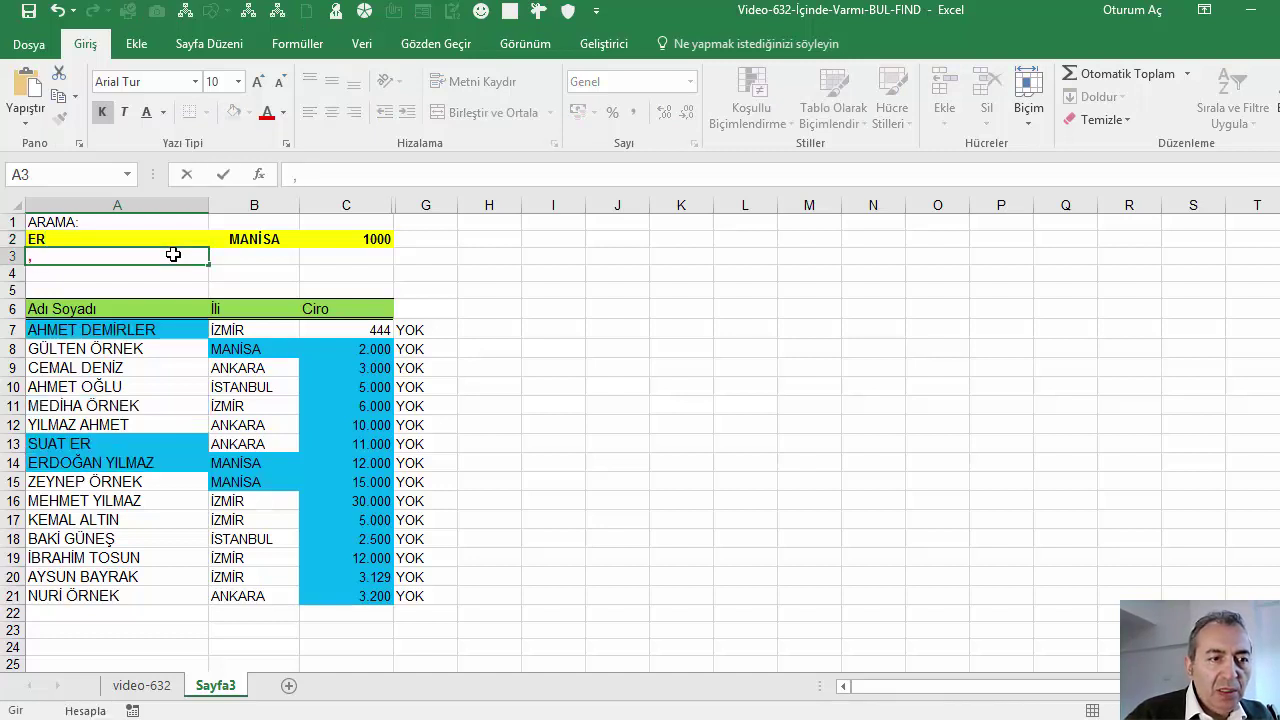
pyautogui.press('Up')
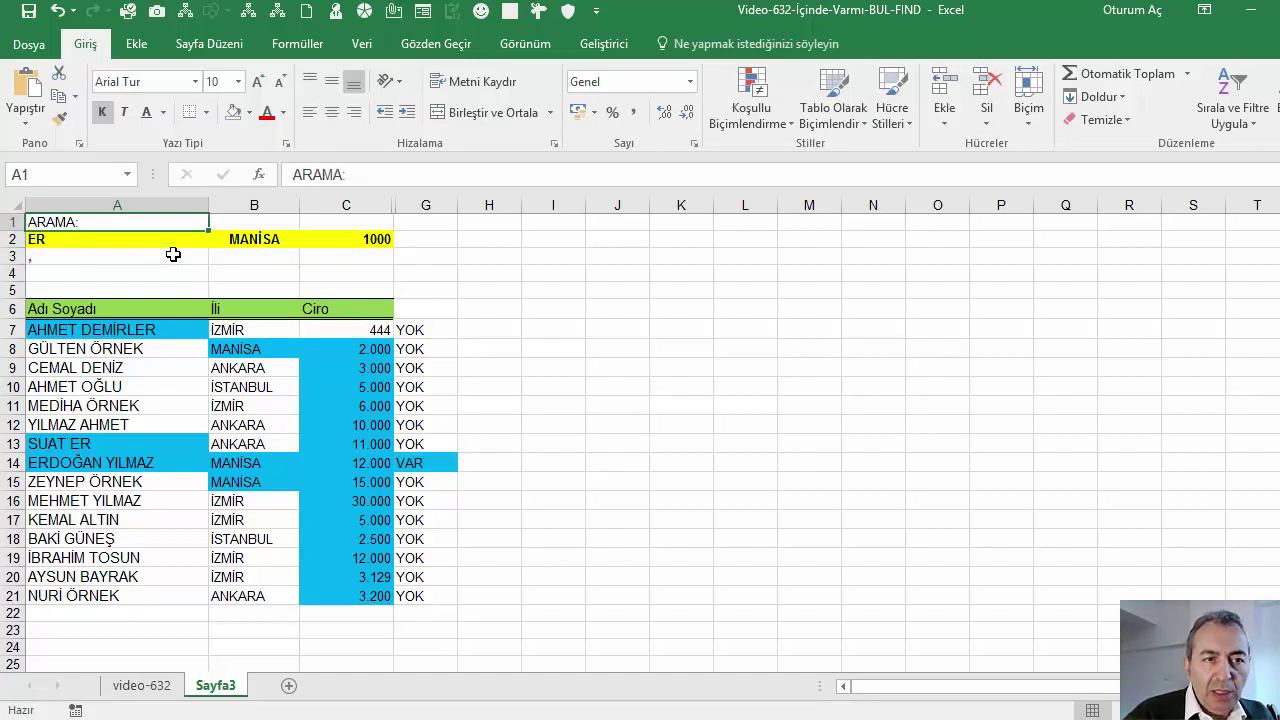
pyautogui.press('Down')
# Set the city criterion to İZMİR and the revenue threshold to 333, then inspect G8.
pyautogui.press('Right')
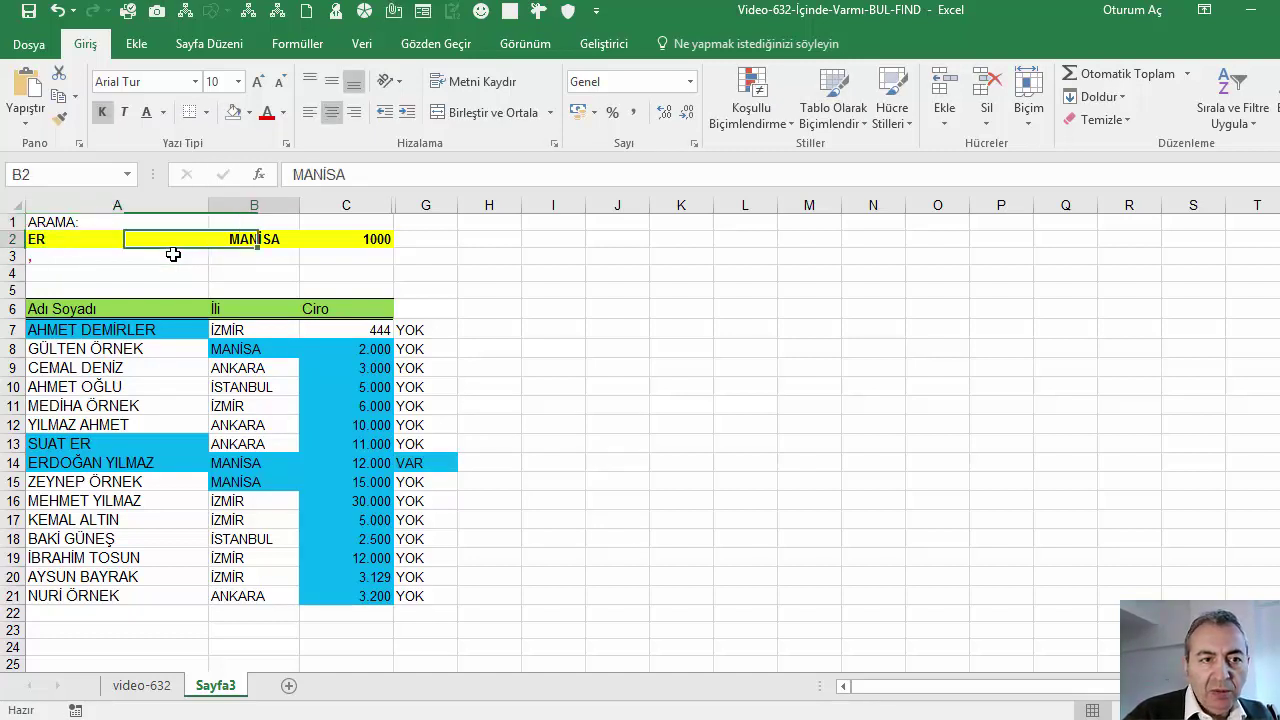
pyautogui.write('İZ')
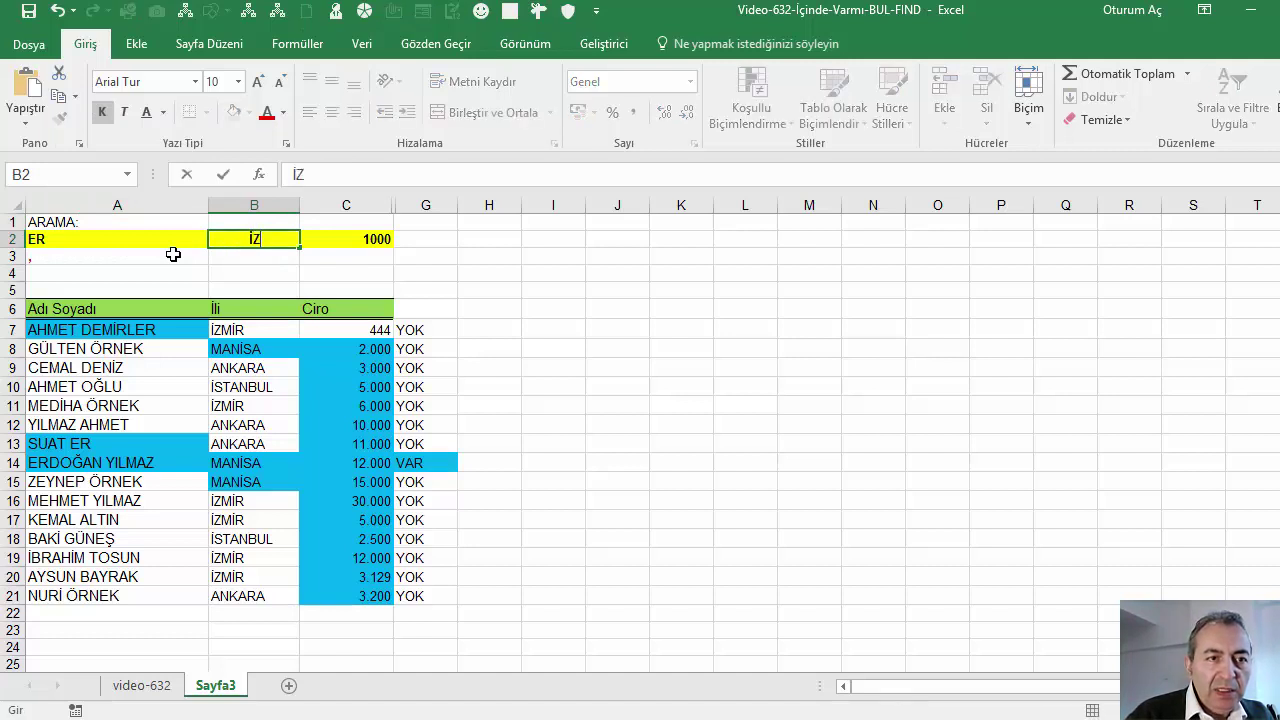
pyautogui.write('MİR')
pyautogui.press('Return')
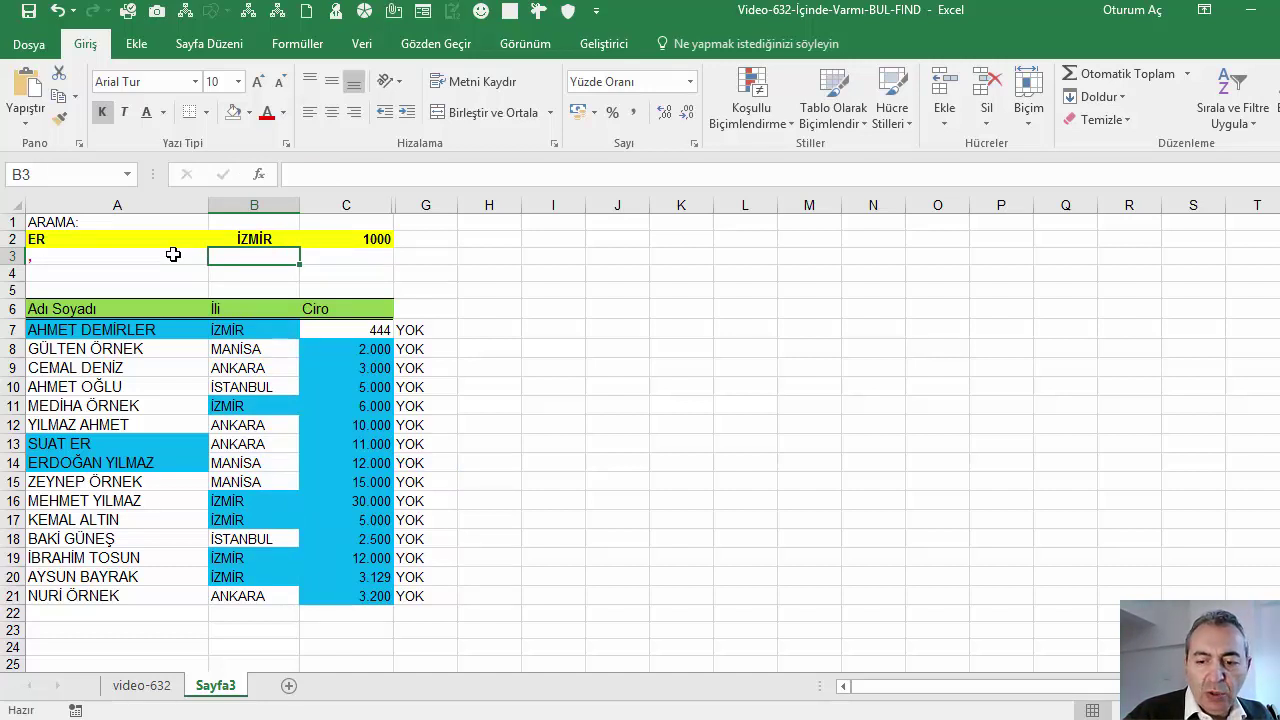
pyautogui.press('Up')
pyautogui.press('Right')
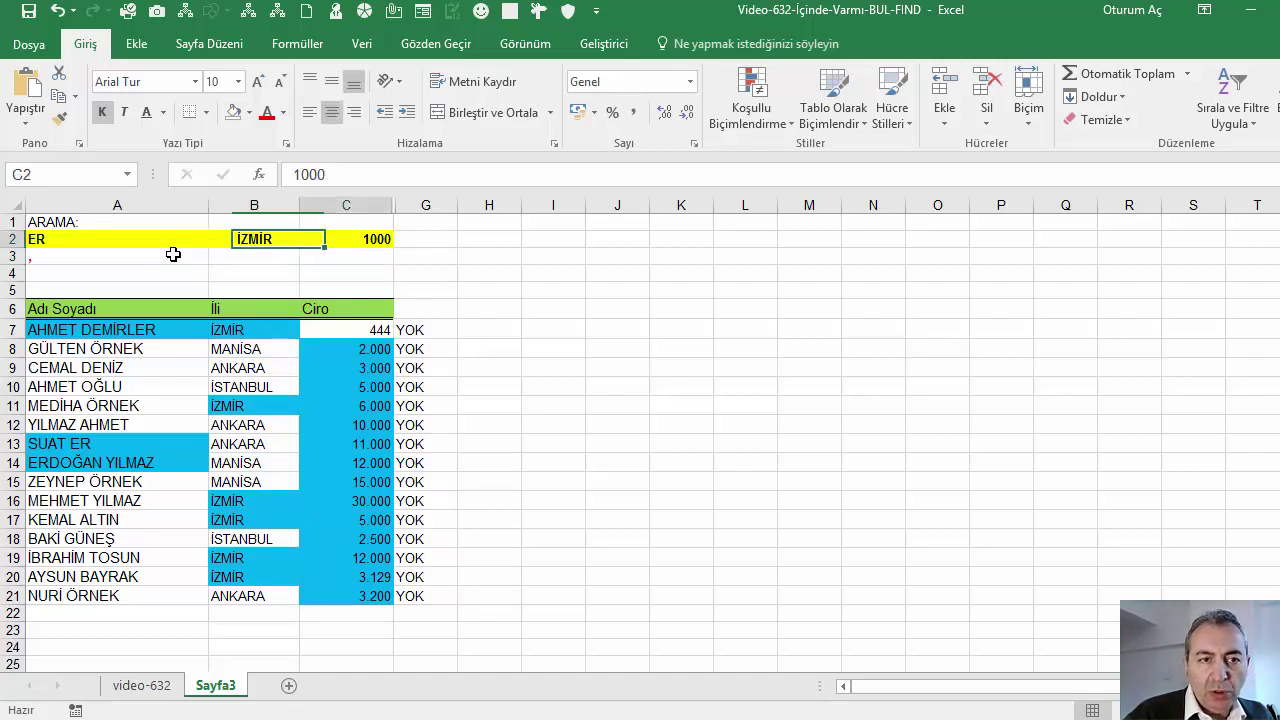
pyautogui.write('333')
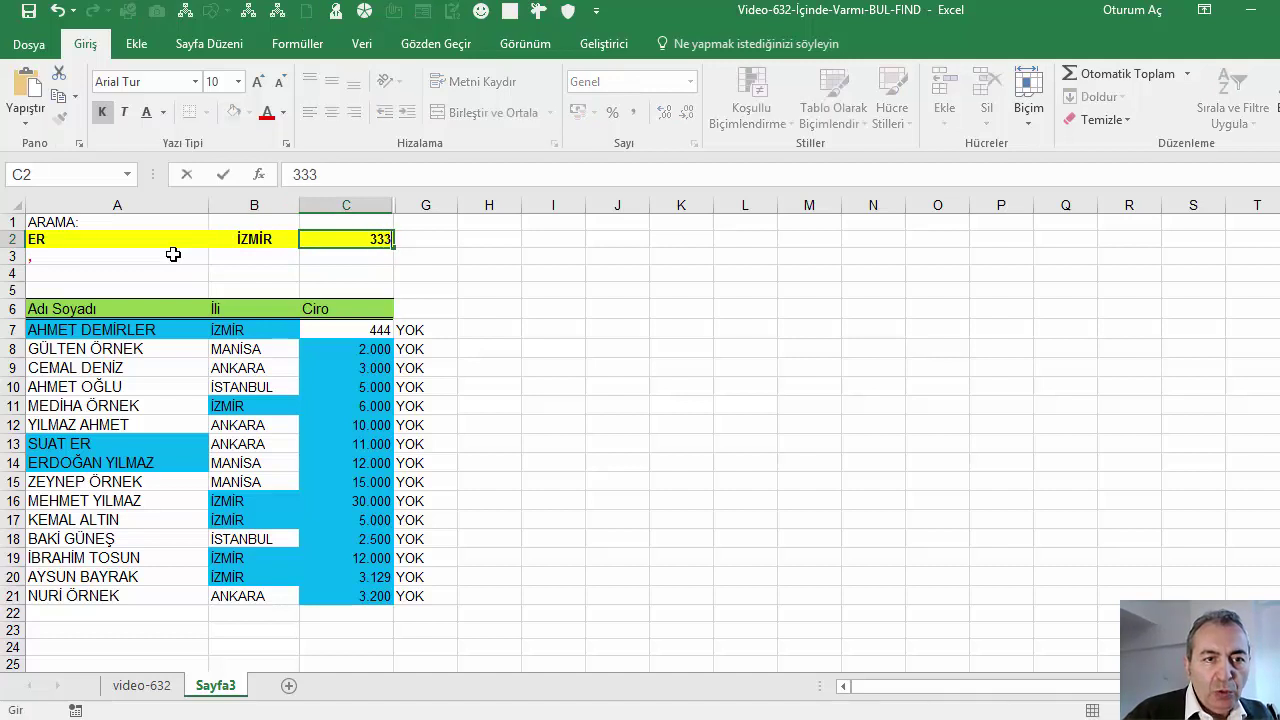
pyautogui.press('Return')
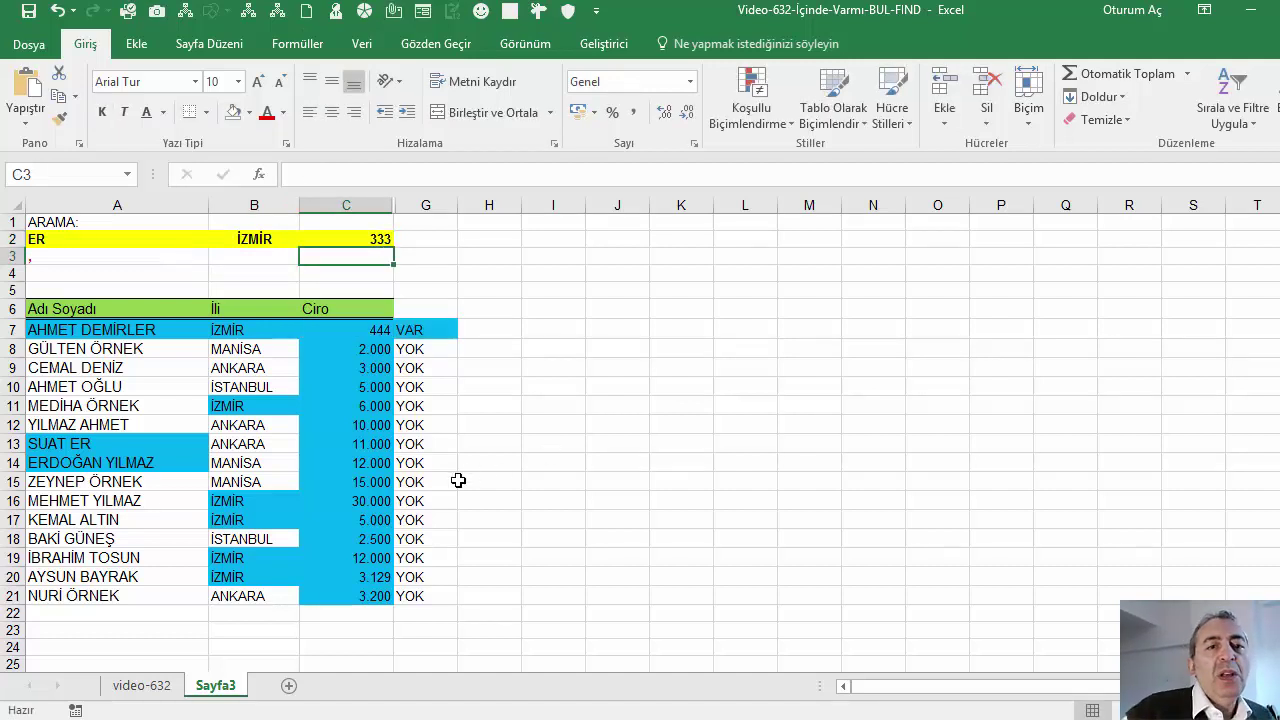
pyautogui.click(421, 352)
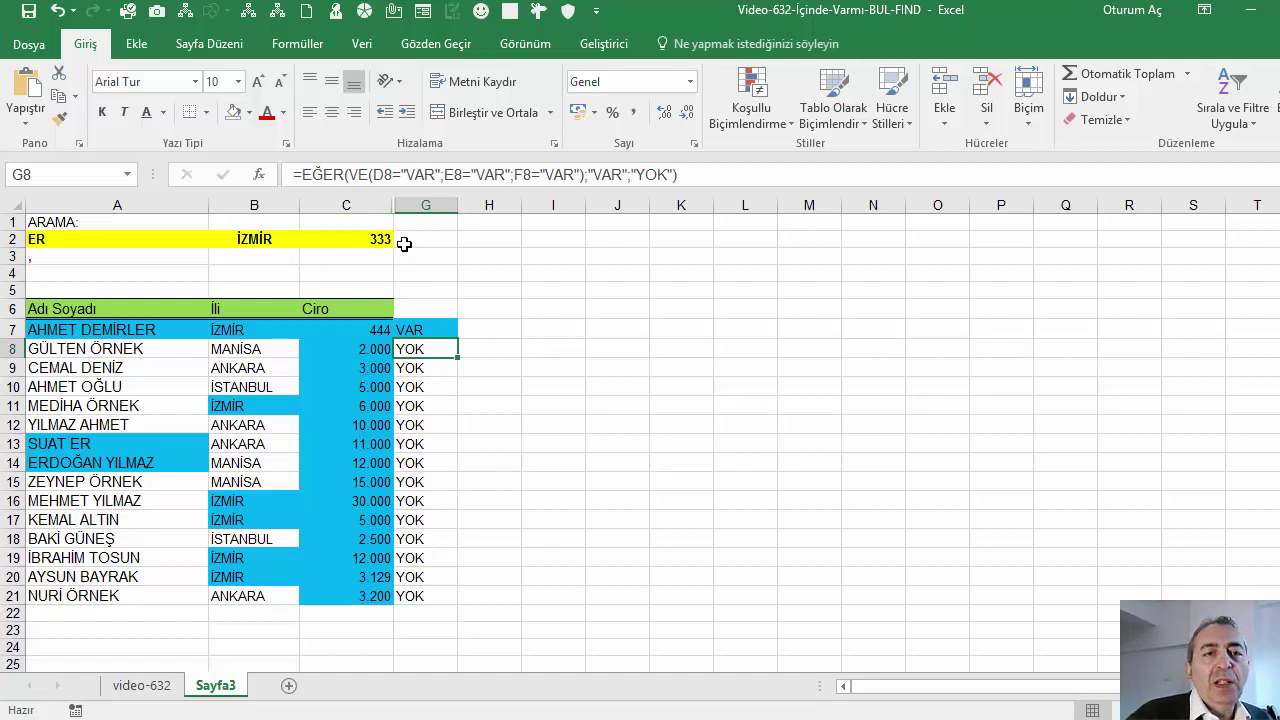
# Unhide the helper columns D to F on the Sayfa3 sheet.
pyautogui.moveTo(352, 205); pyautogui.dragTo(425, 208)
pyautogui.rightClick(425, 208)
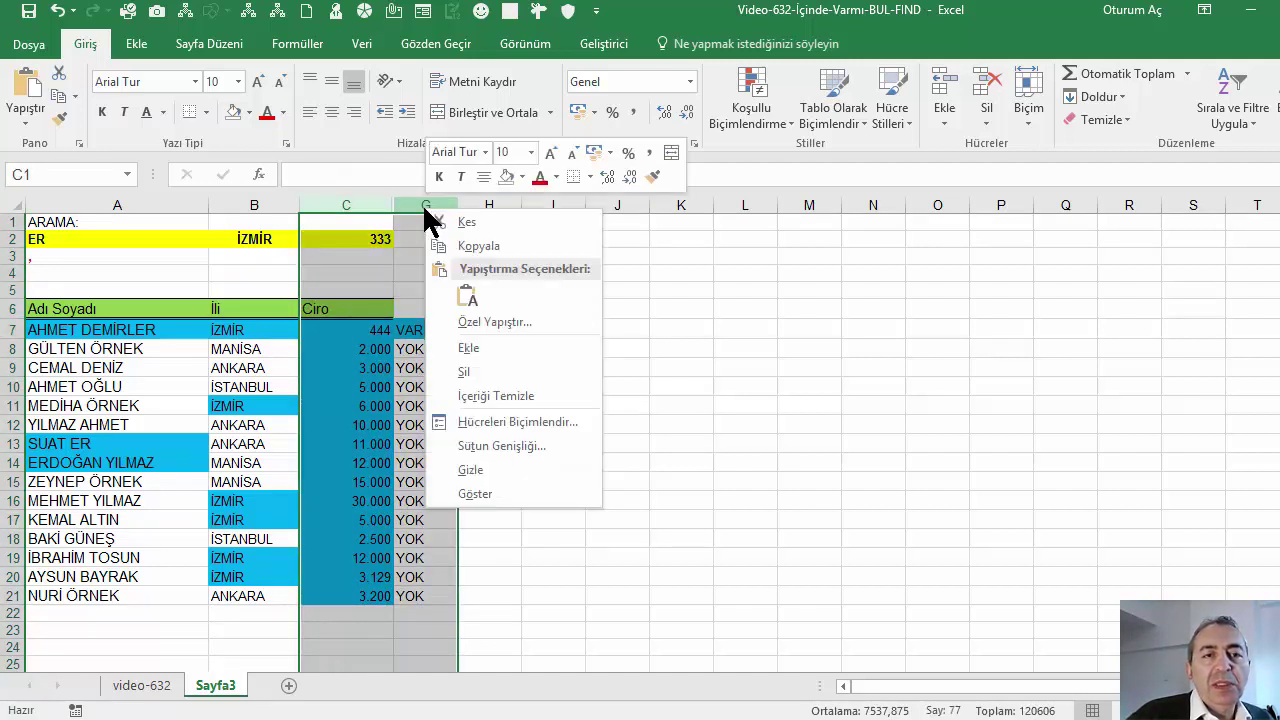
pyautogui.click(506, 484)
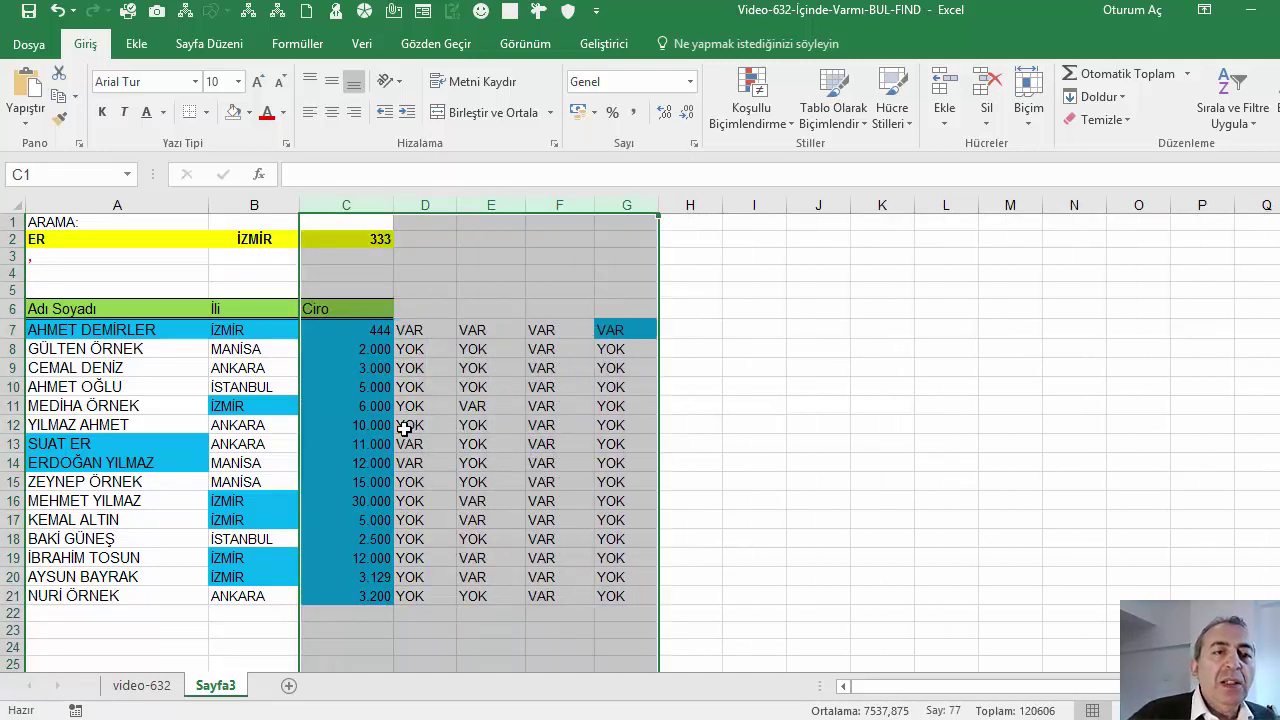
pyautogui.click(161, 688)
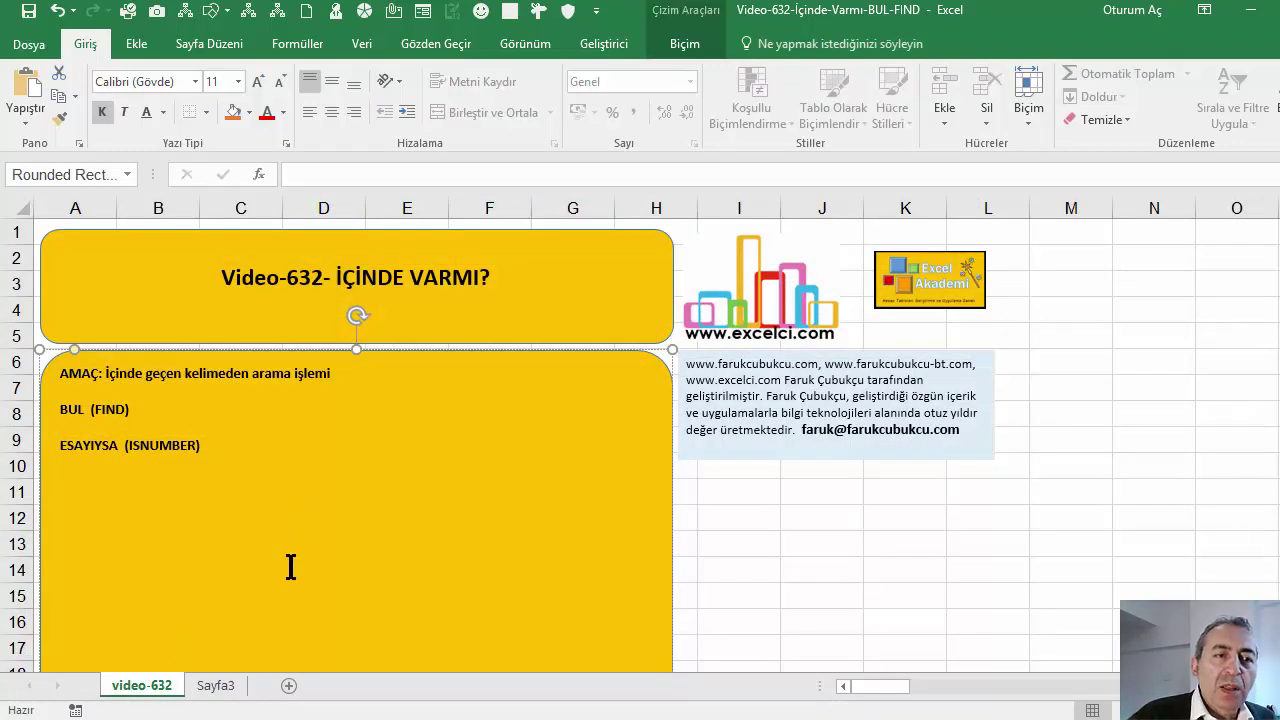
pyautogui.click(218, 688)
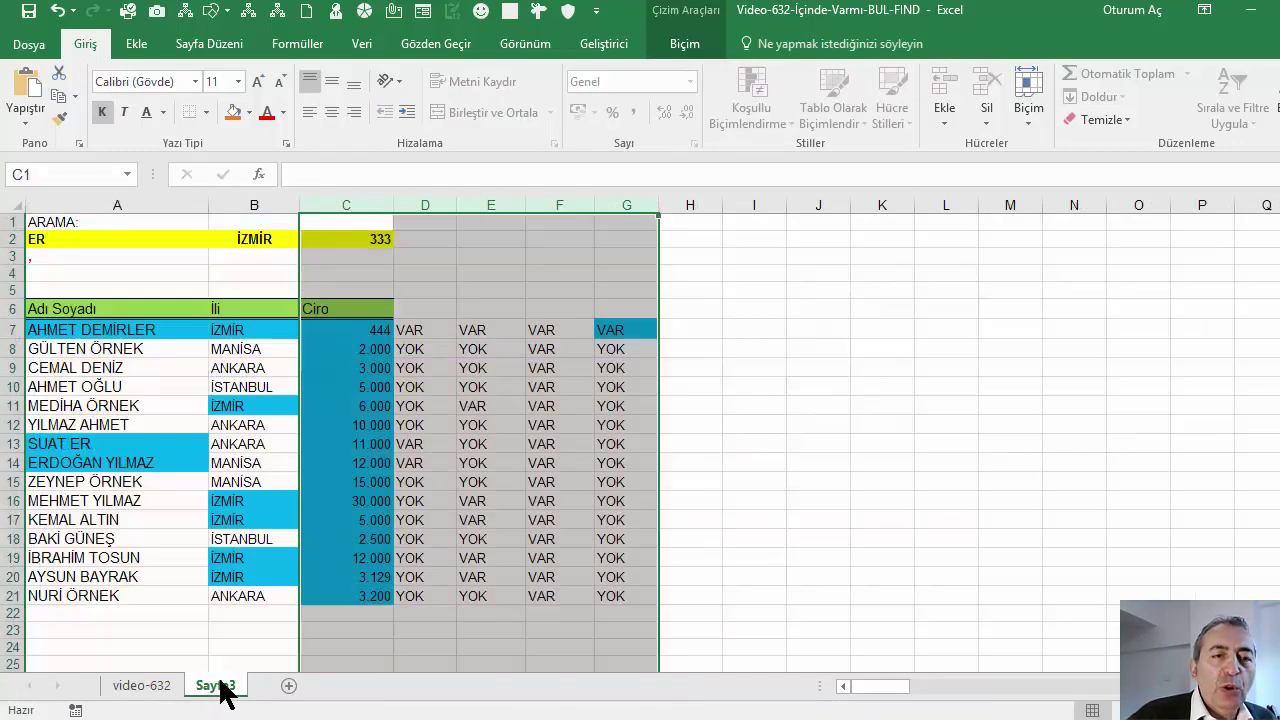
pyautogui.click(228, 406)
# Review the ER, İZMİR and 333 criteria against row 7 and its AND-IF formula in G7.
pyautogui.click(138, 244)
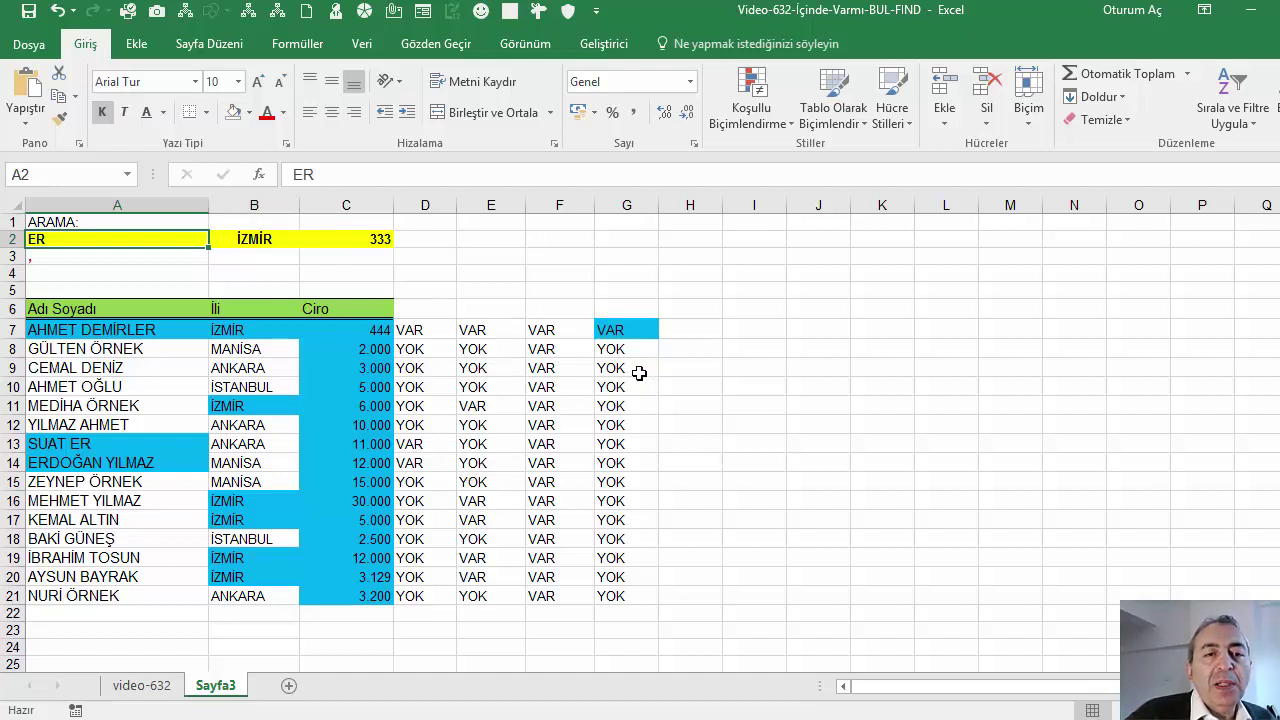
pyautogui.click(253, 242)
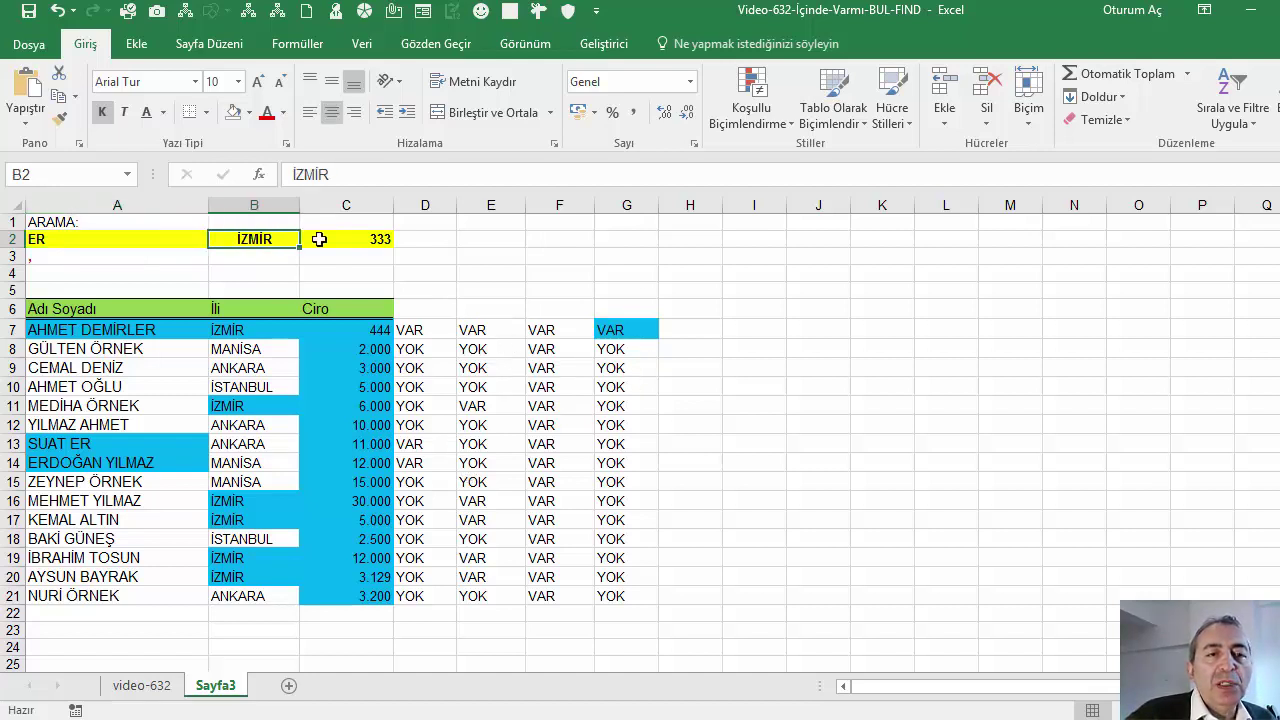
pyautogui.click(319, 239)
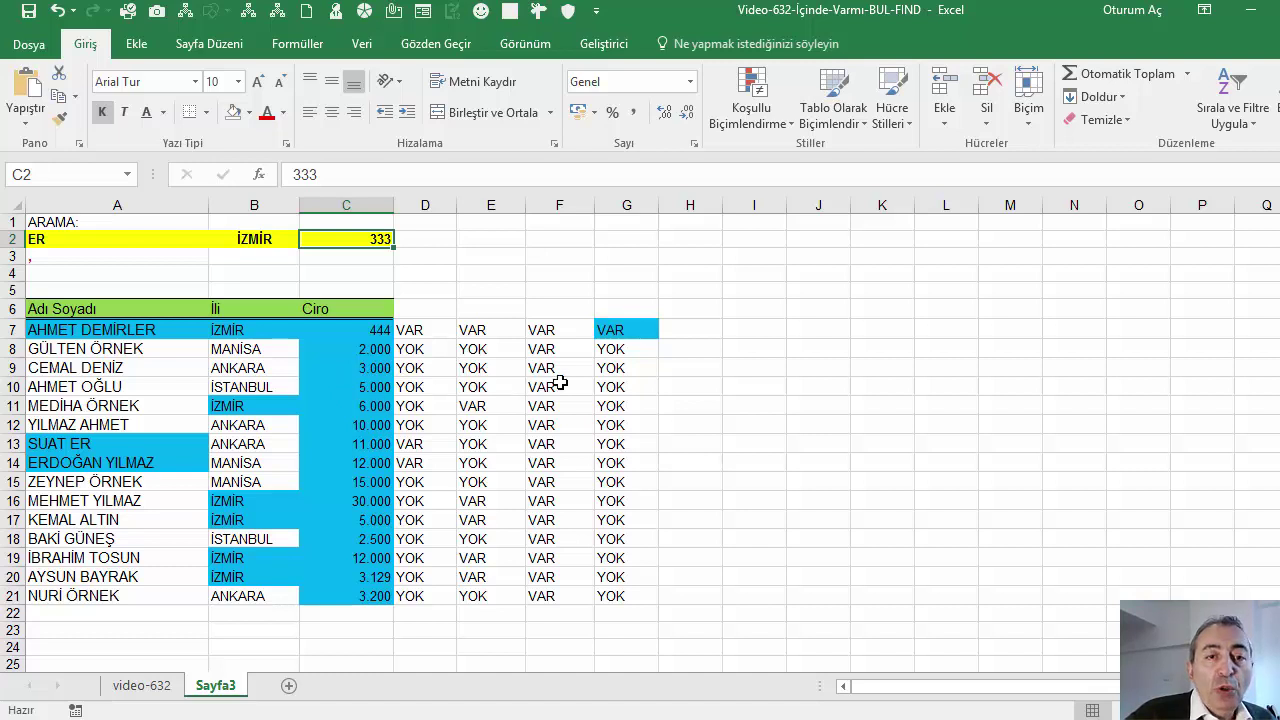
pyautogui.moveTo(120, 388); pyautogui.dragTo(340, 388)
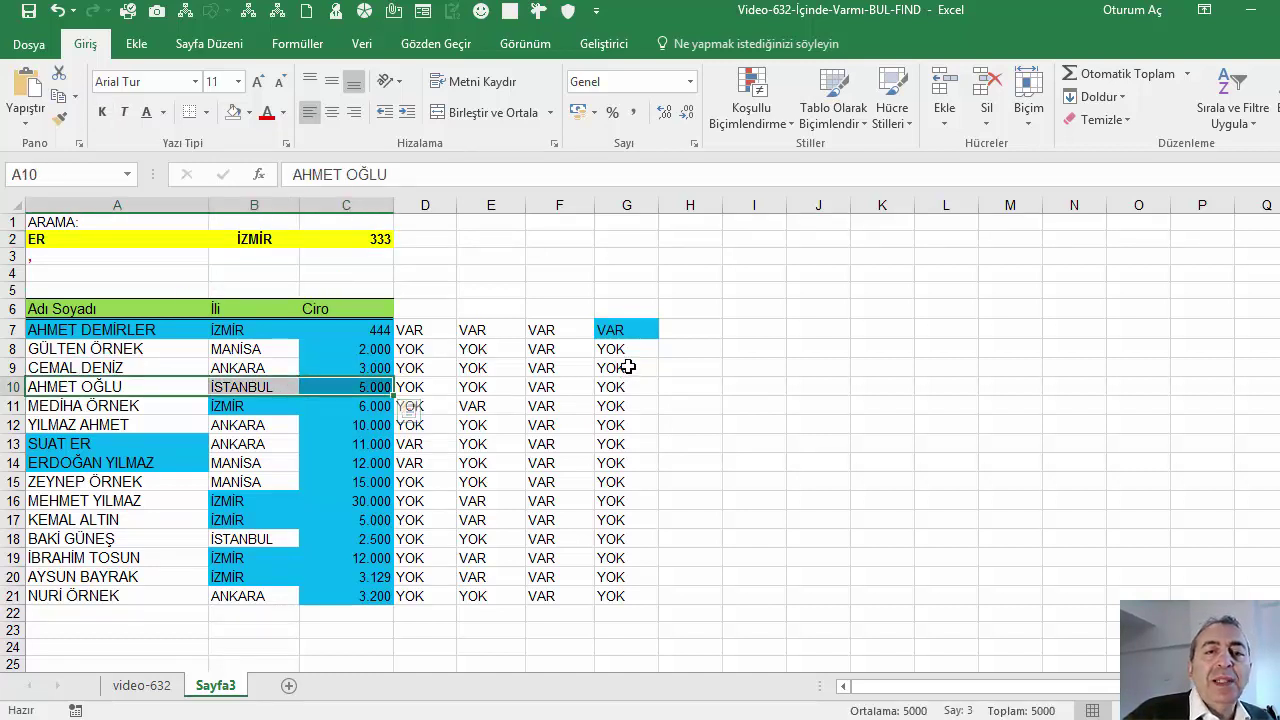
pyautogui.click(622, 330)
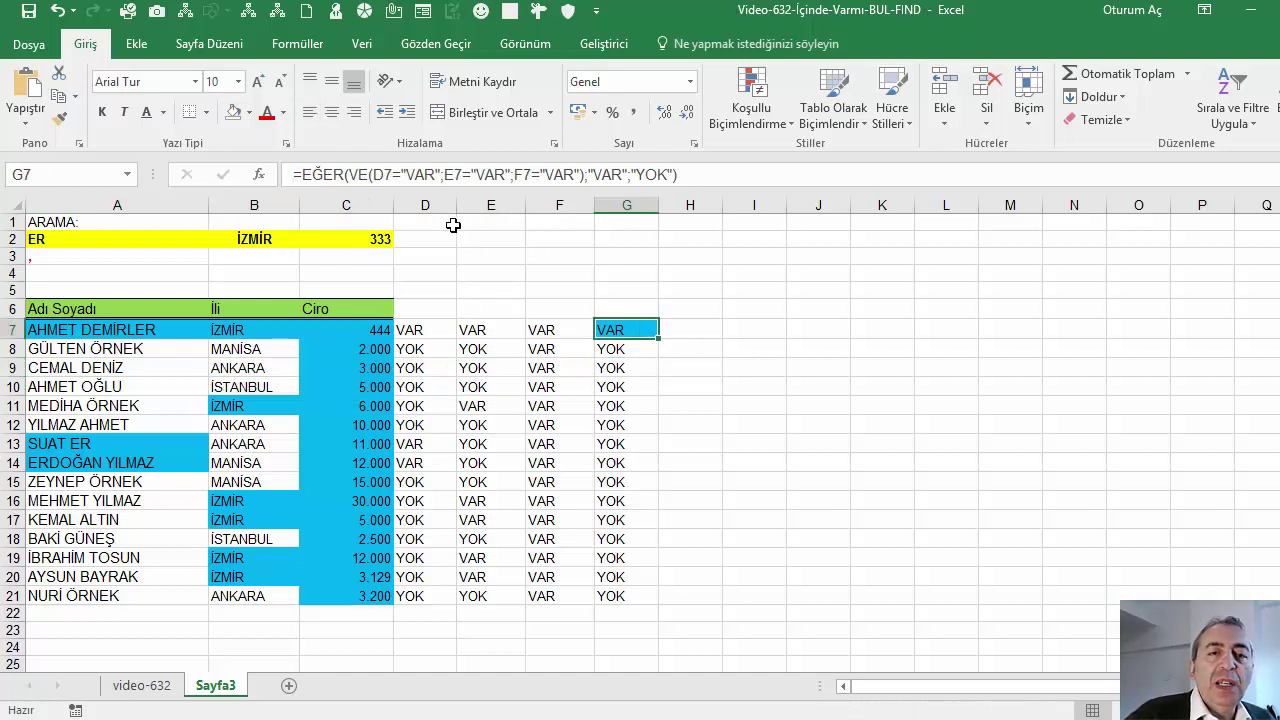